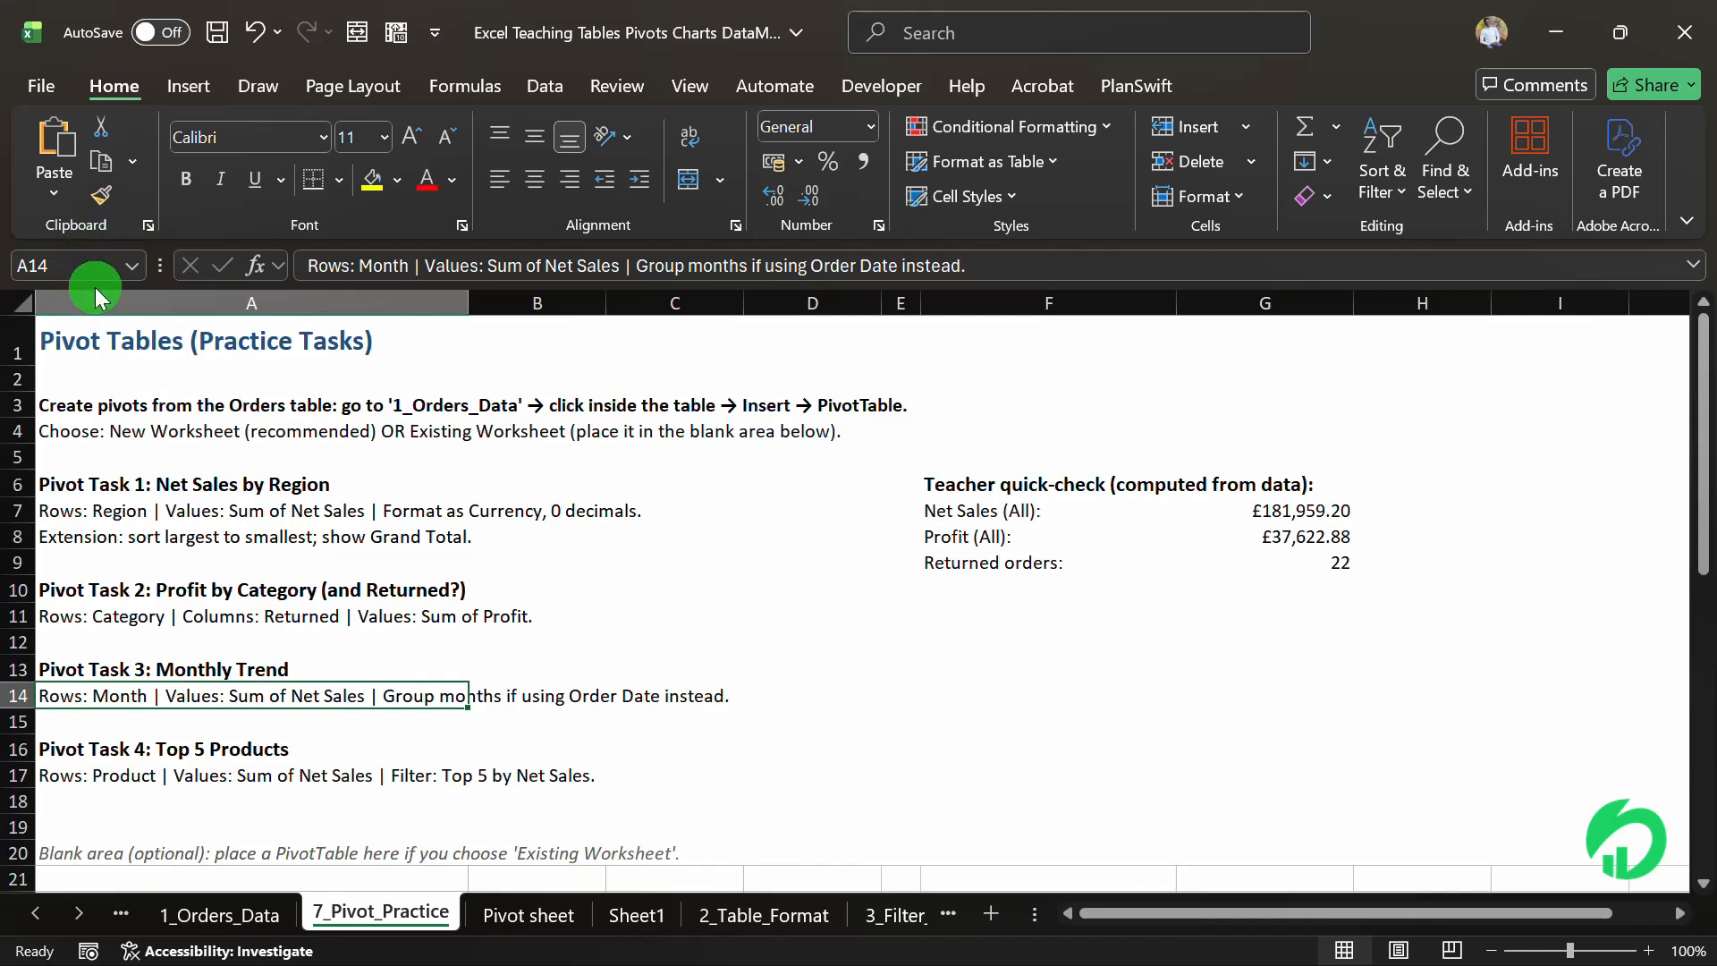
drag(116, 303, 1397, 327)
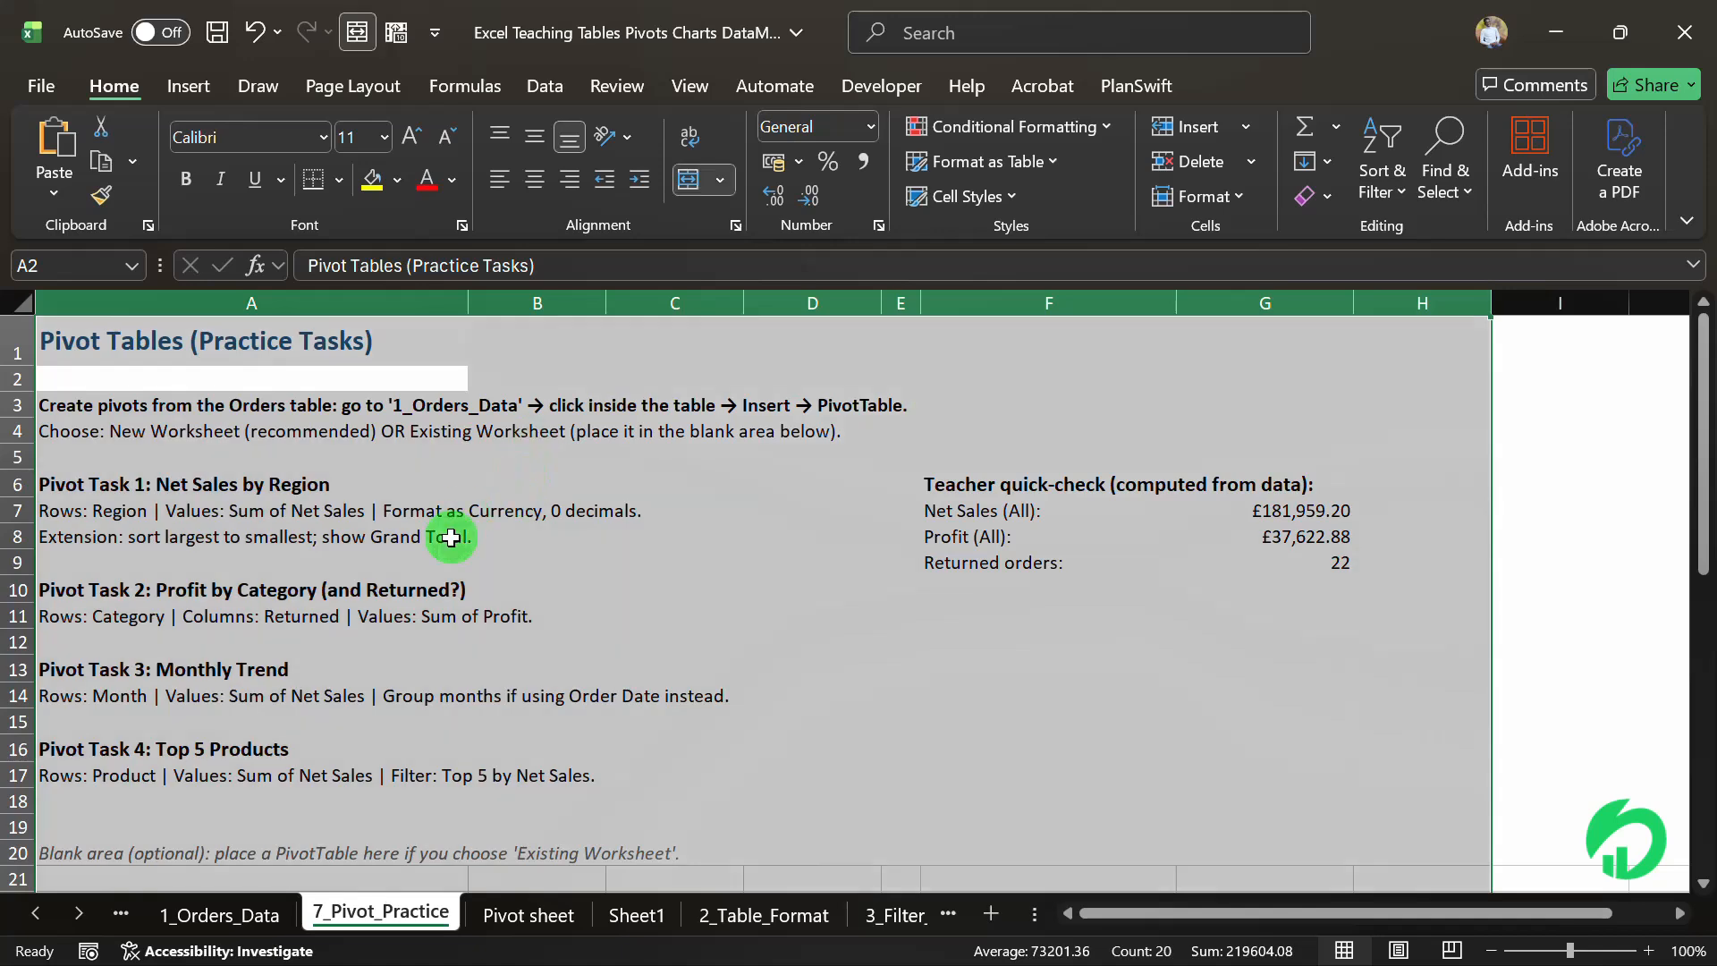
click(450, 536)
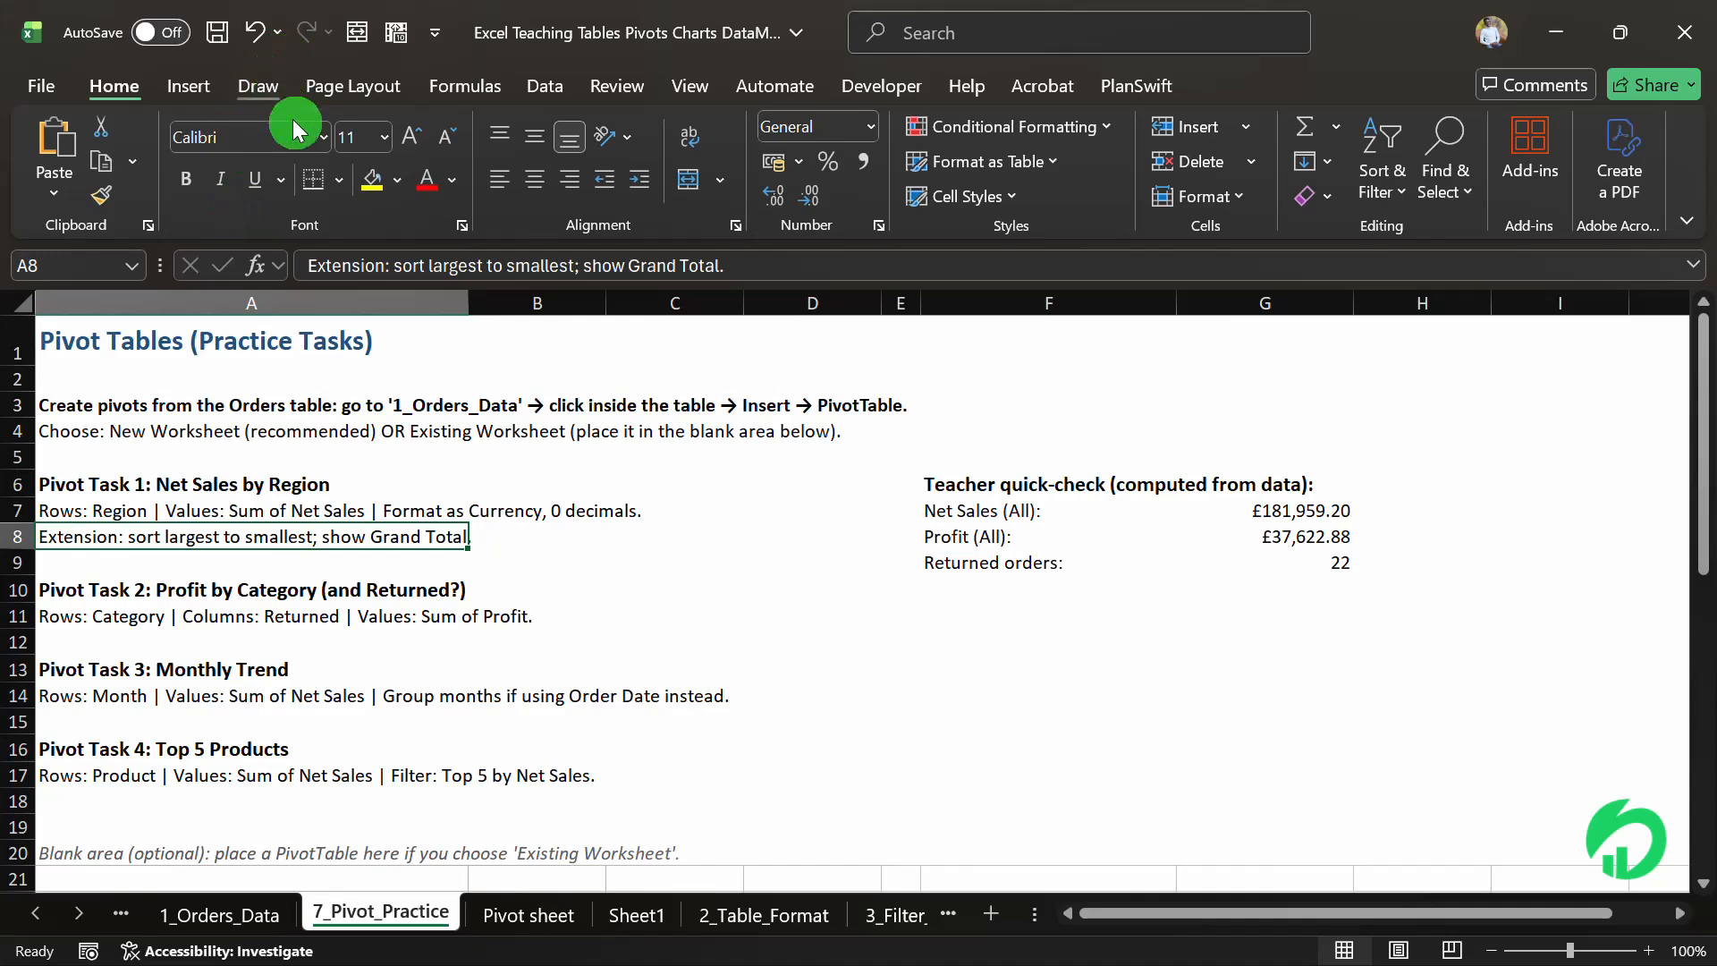
click(228, 368)
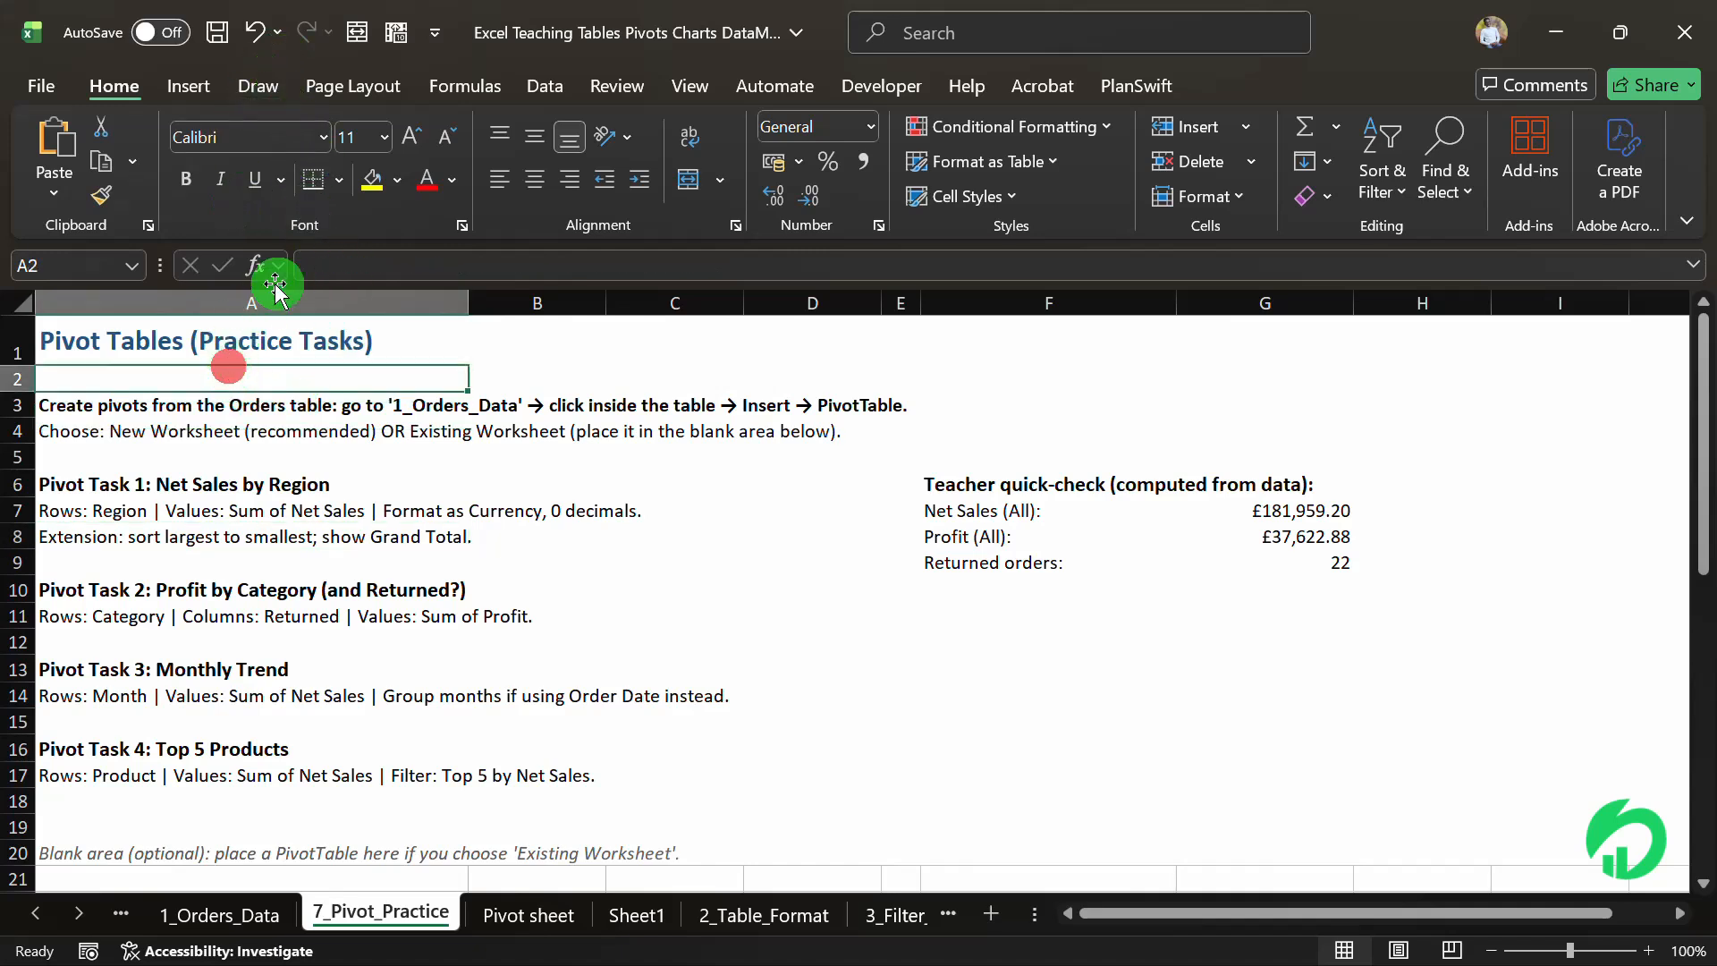
click(188, 89)
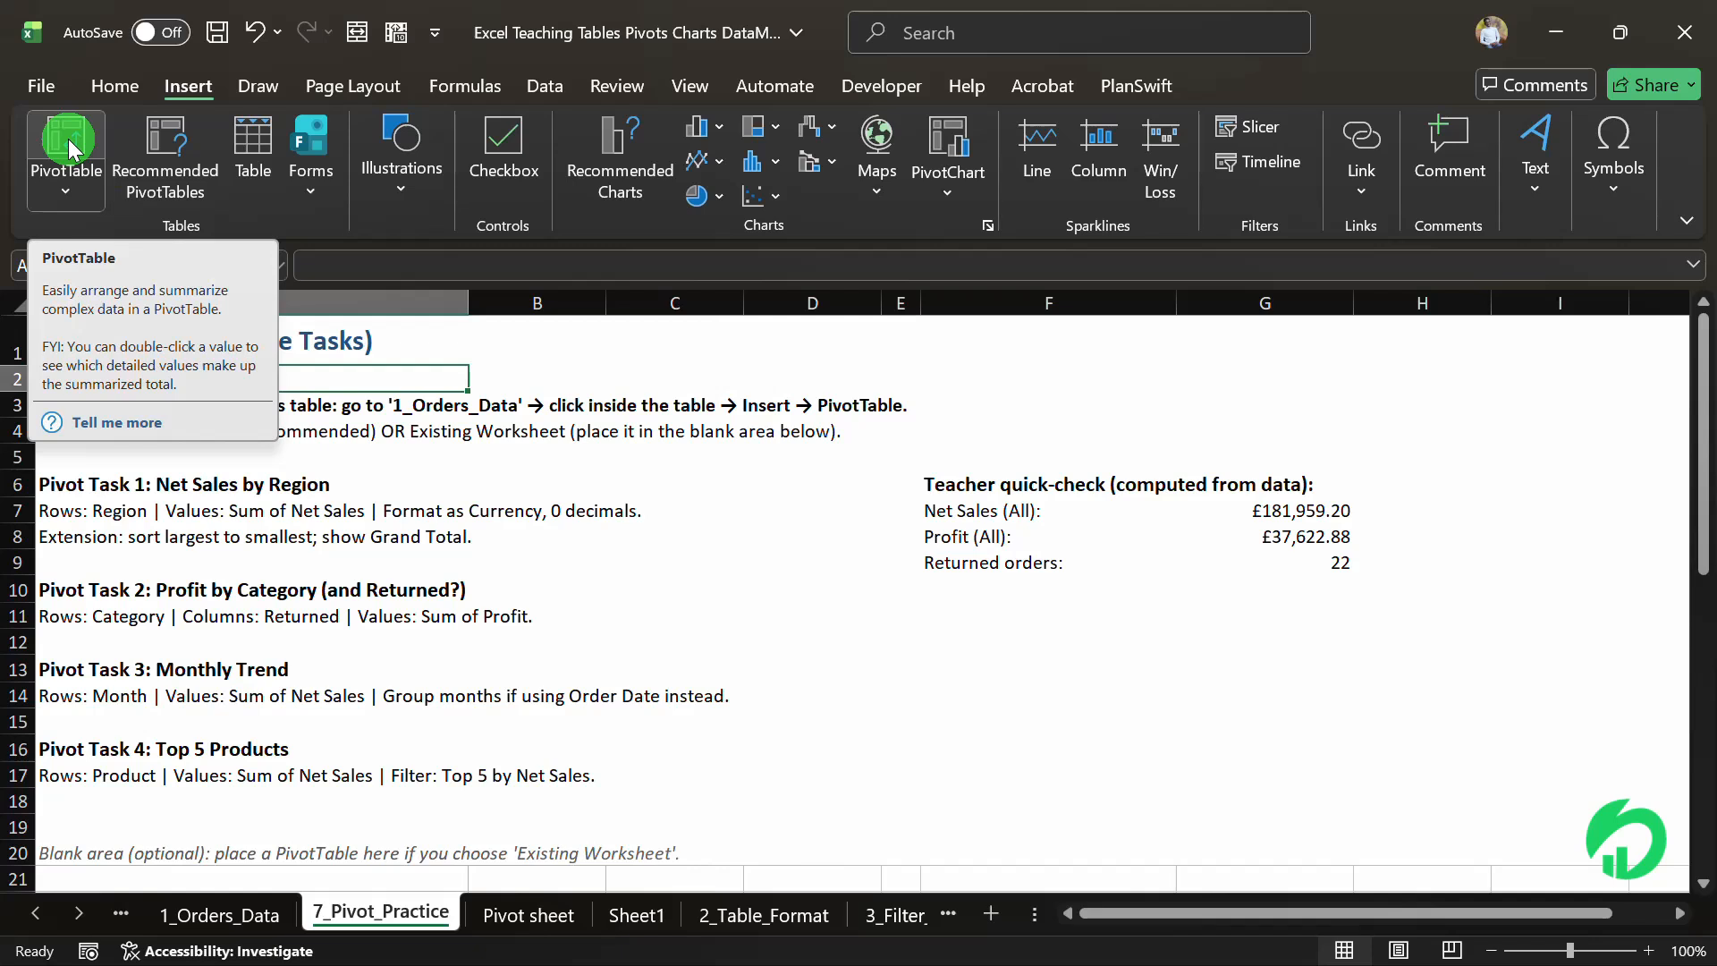
click(367, 486)
Look over the orders table on the 1_Orders_Data sheet, from the Order ID column to the Payment Method column
click(193, 914)
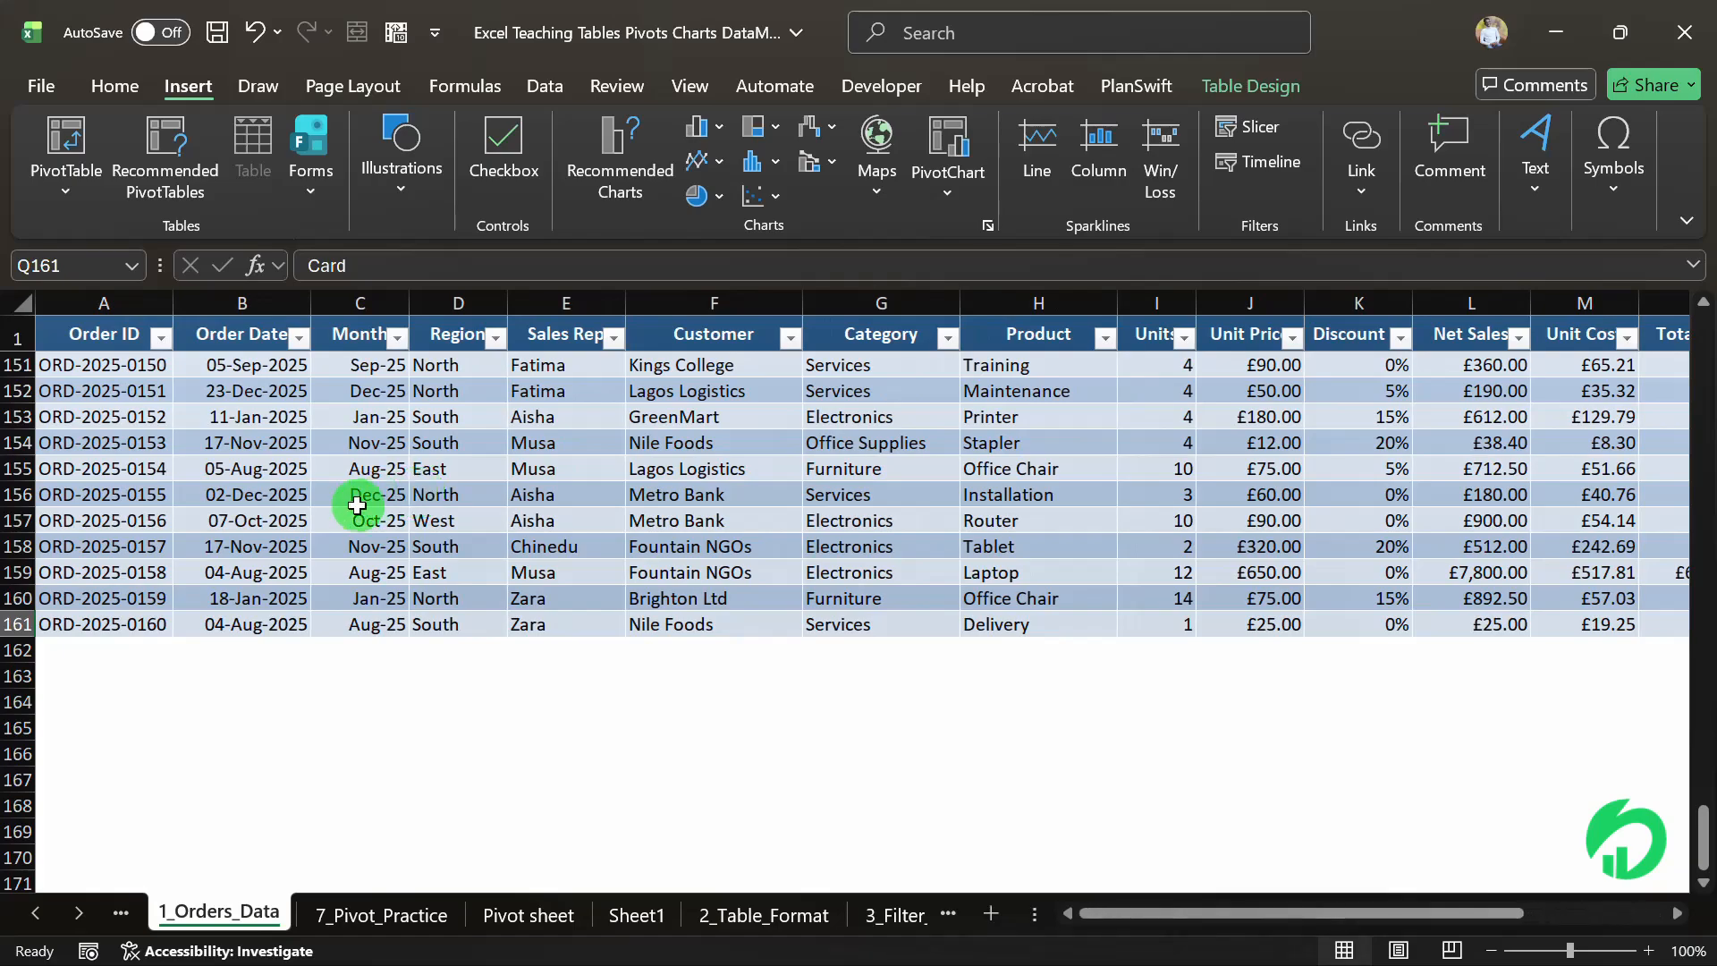
scroll(357, 505, up, 20)
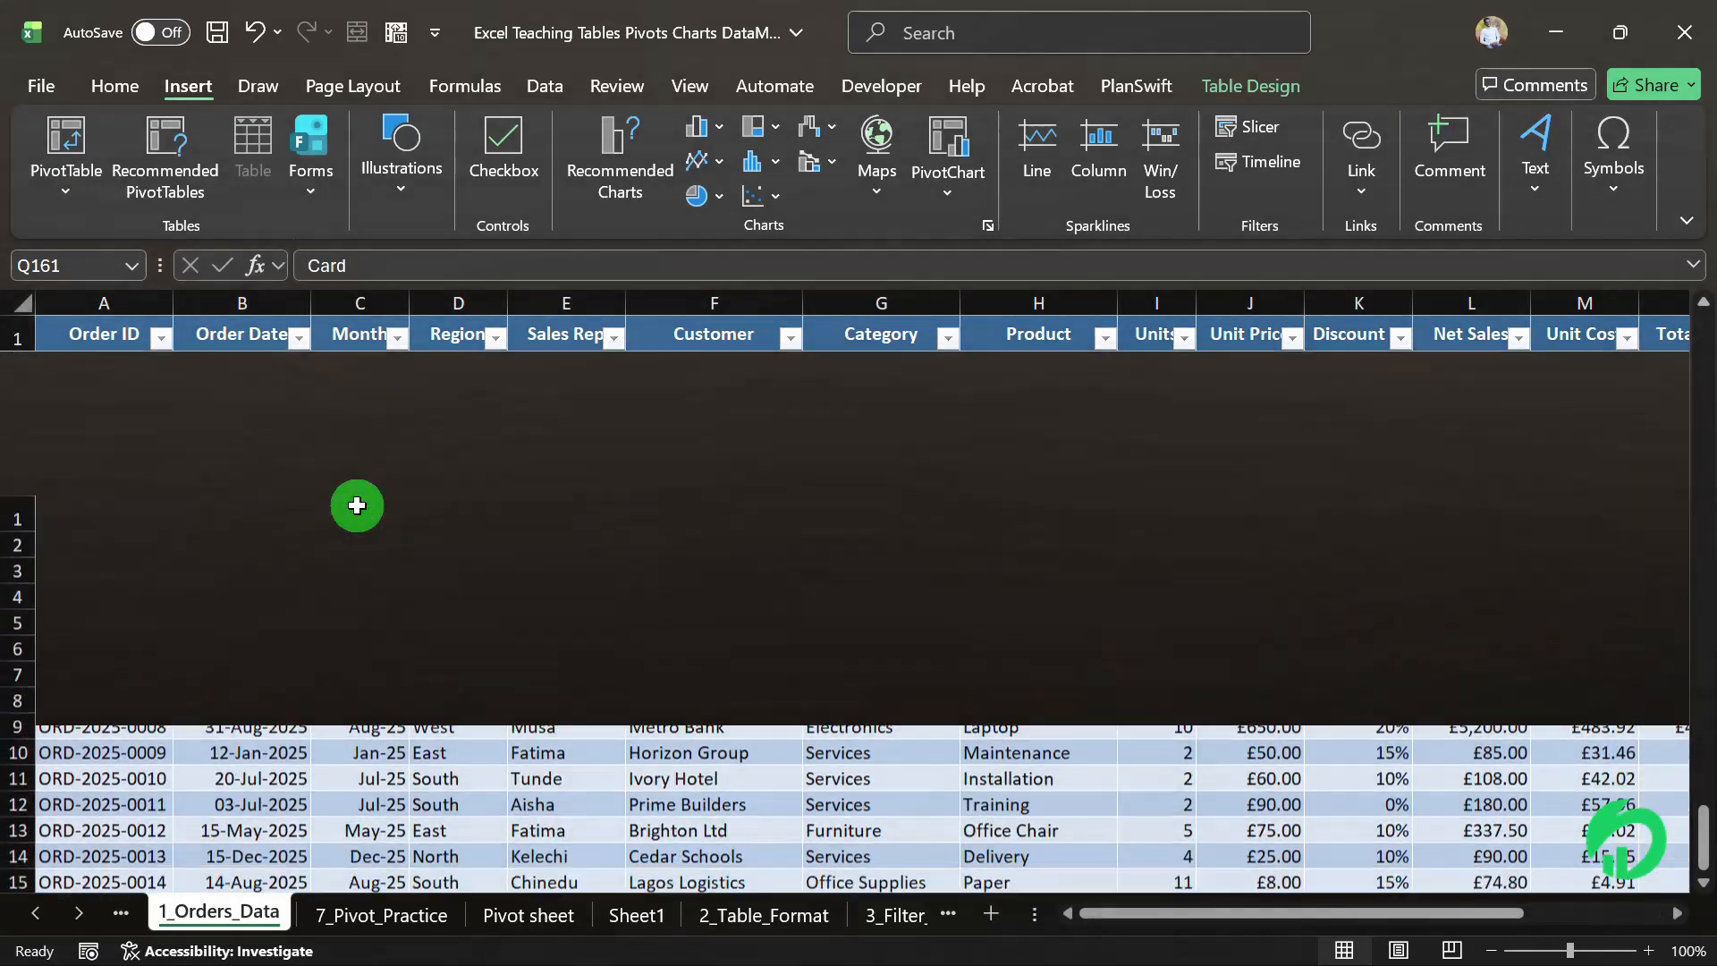
scroll(357, 505, right, 5)
scroll(548, 557, down, 1)
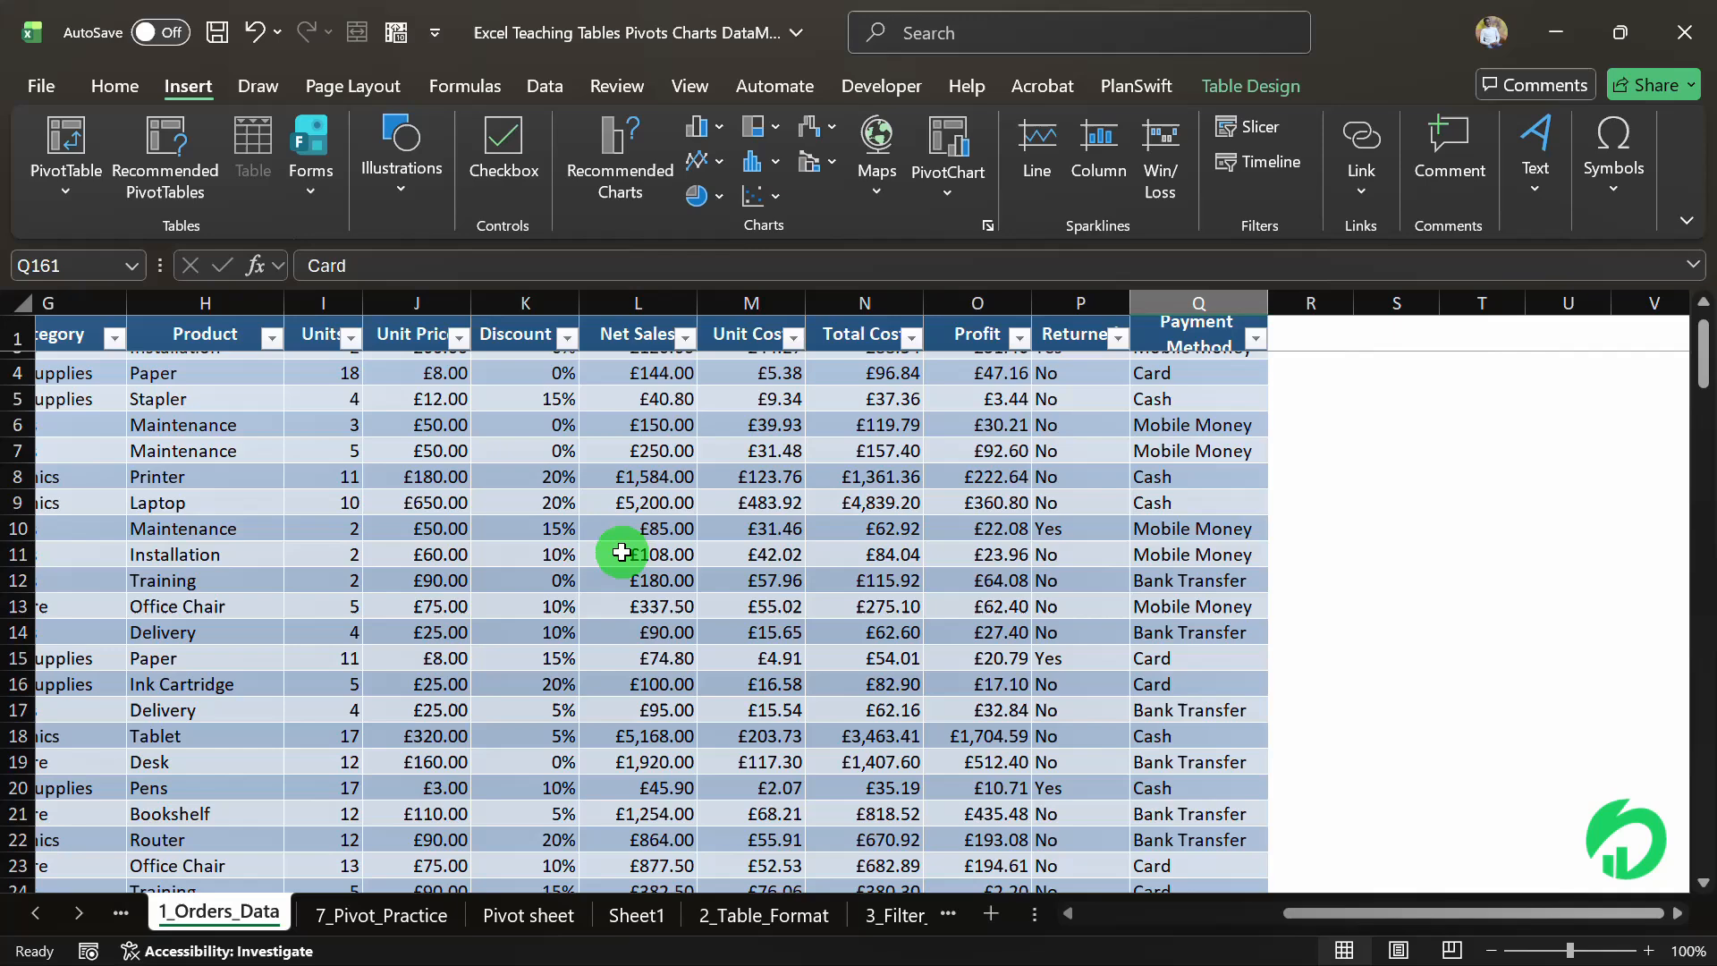
scroll(622, 552, left, 5)
scroll(614, 547, up, 1)
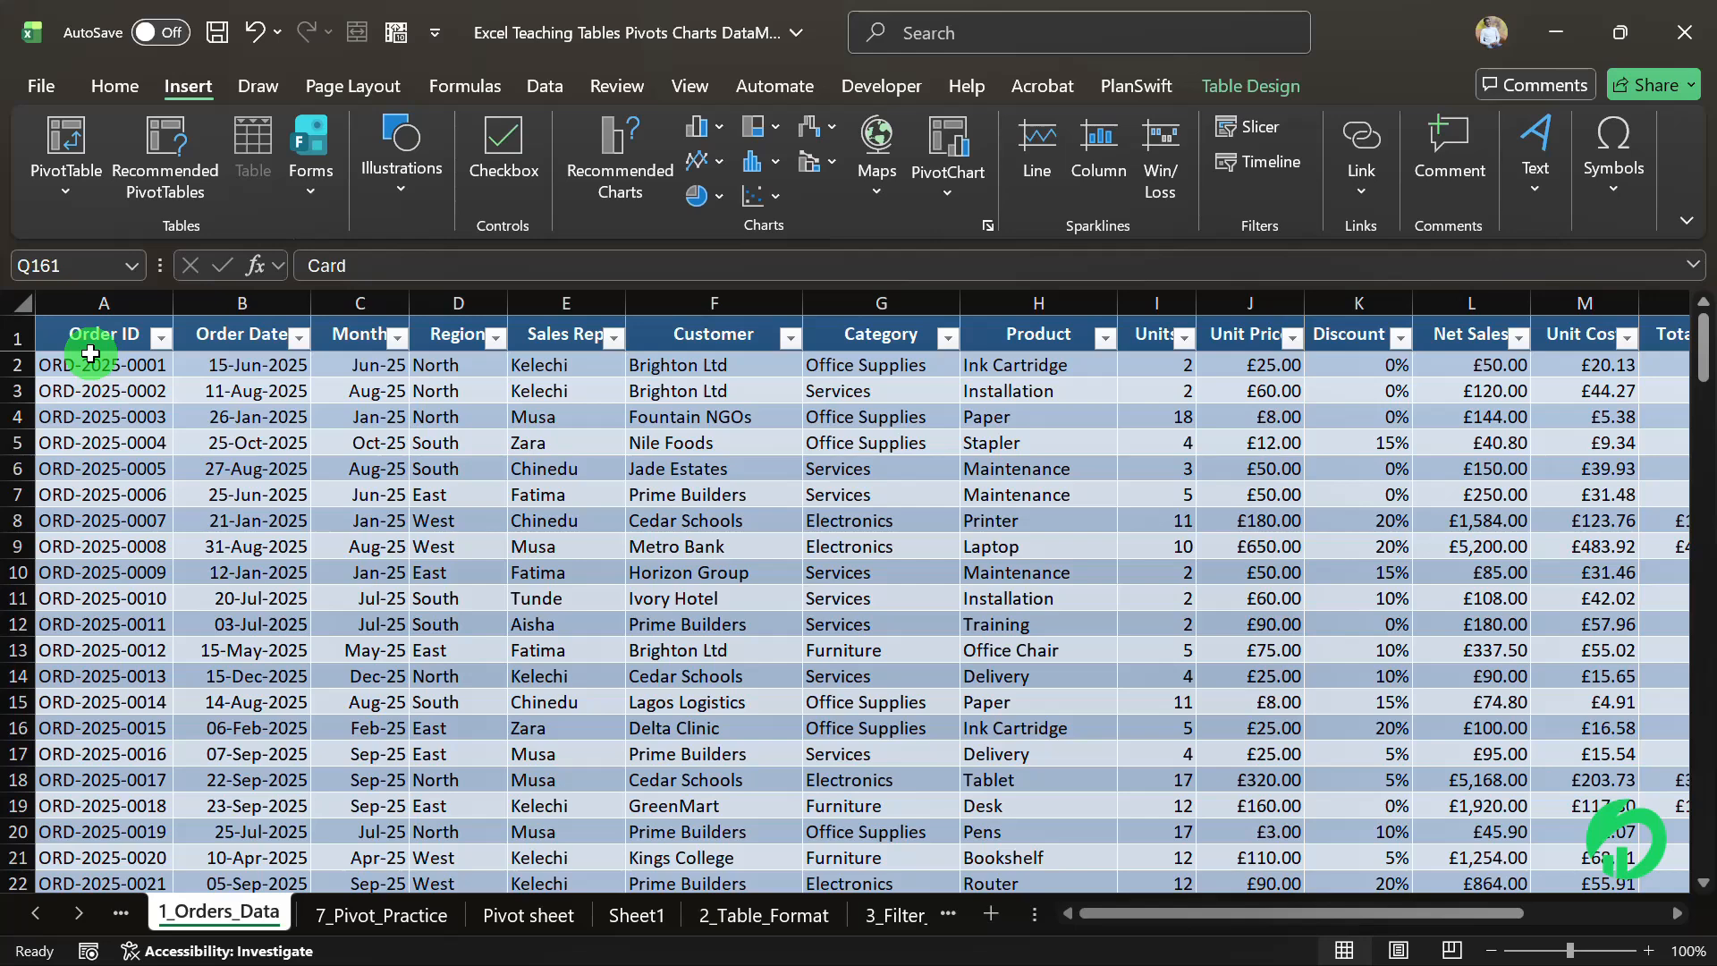
Read the Pivot Task 1 instructions for Net Sales by Region on the 7_Pivot_Practice sheet
click(410, 908)
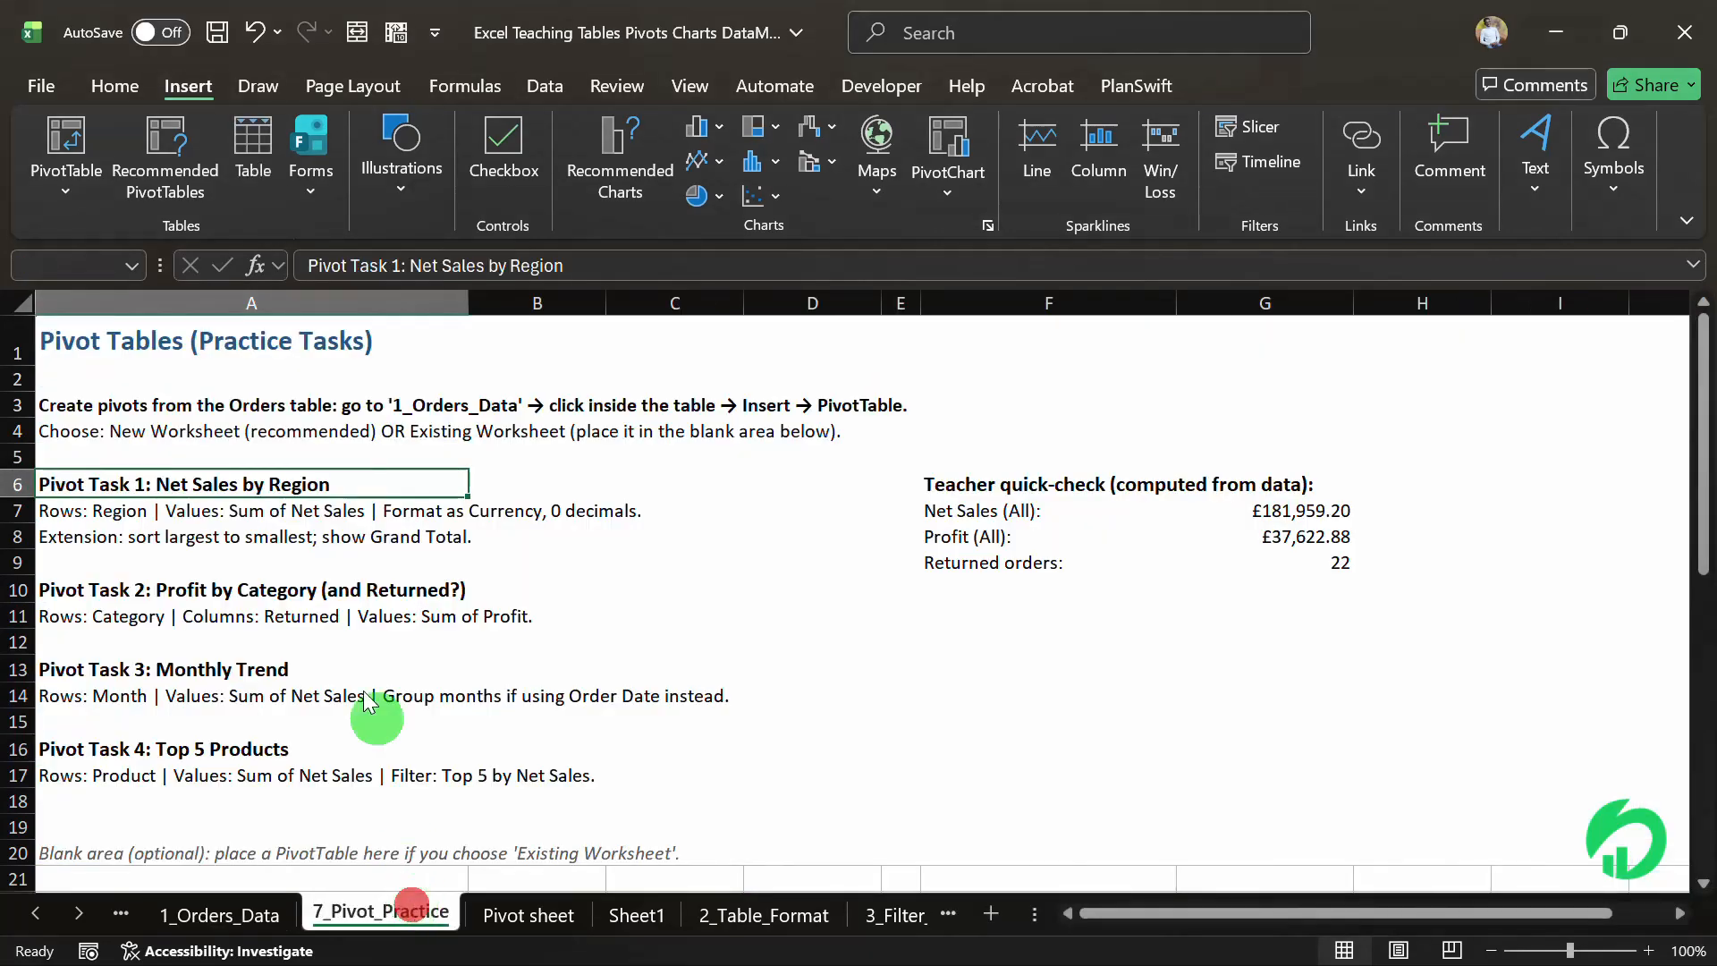
click(243, 539)
click(156, 511)
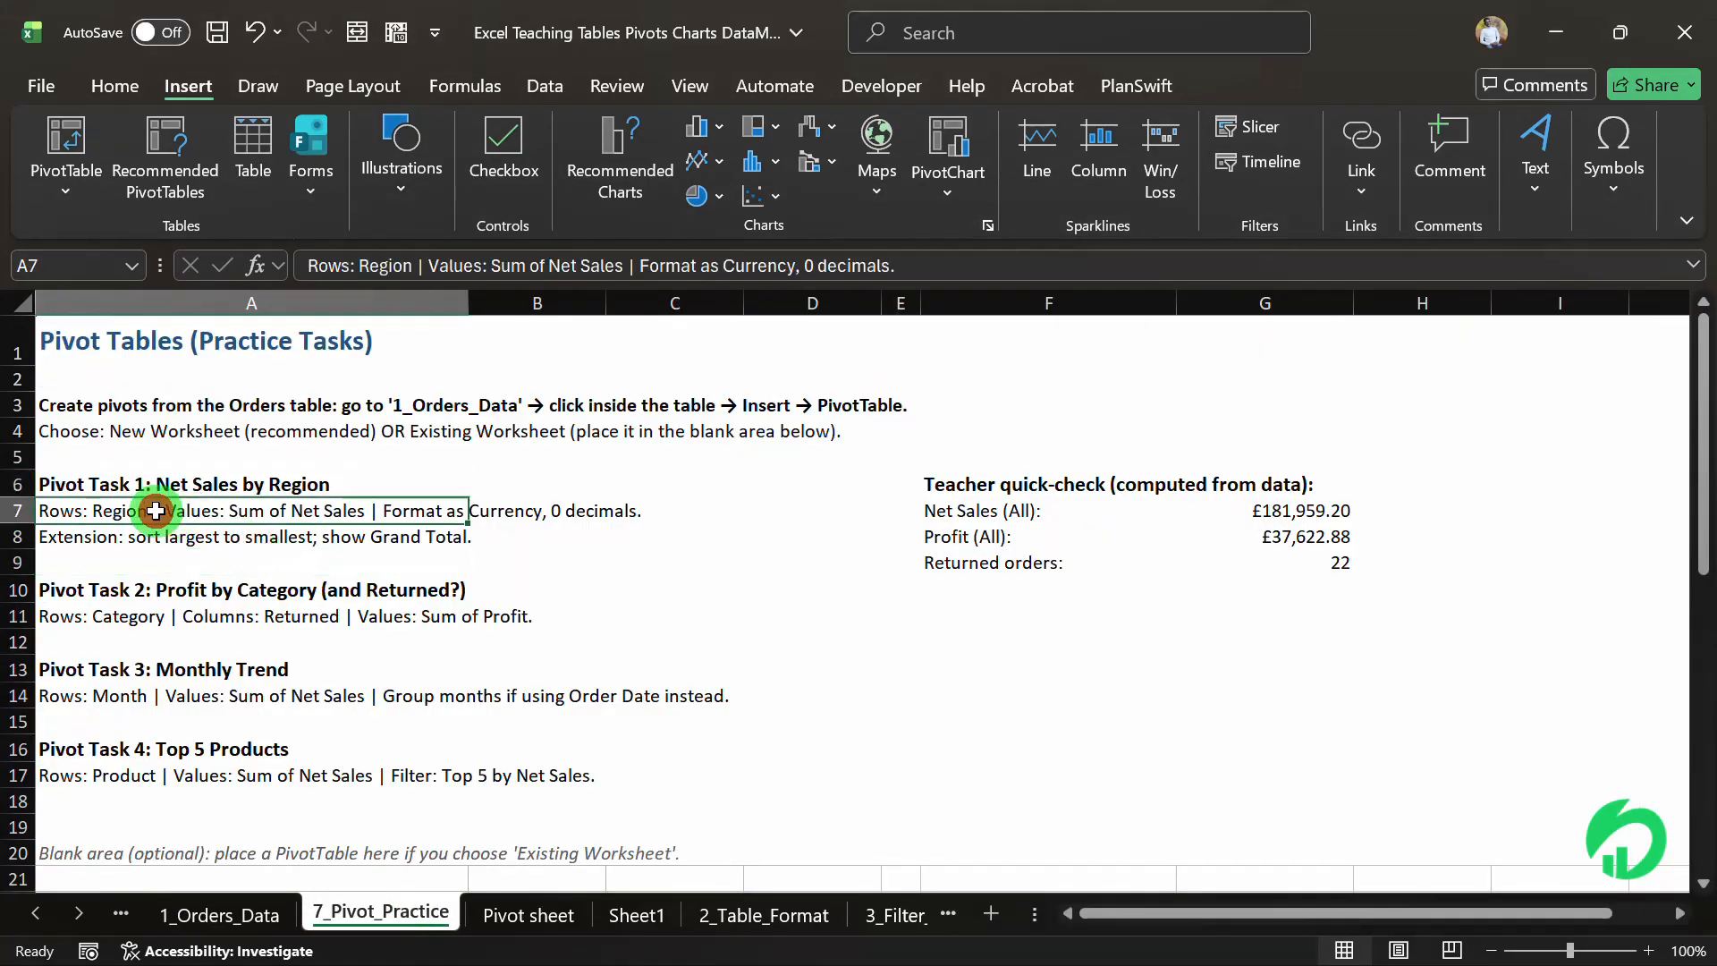
click(143, 484)
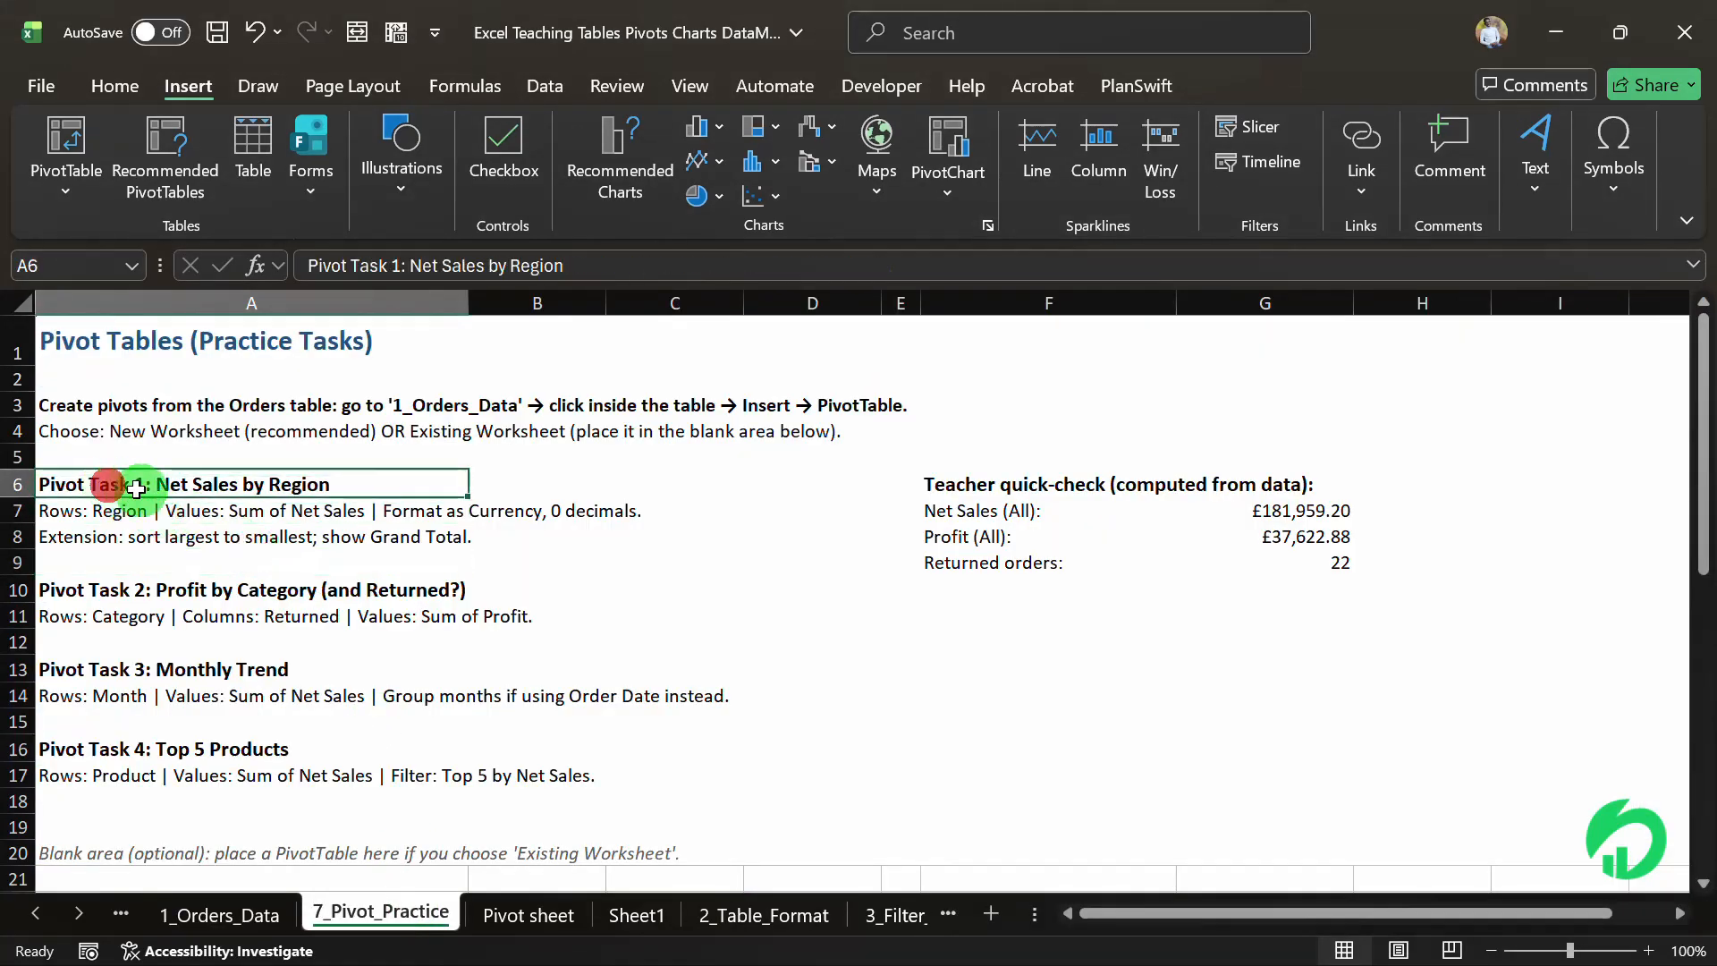
double_click(182, 486)
drag(155, 484, 330, 492)
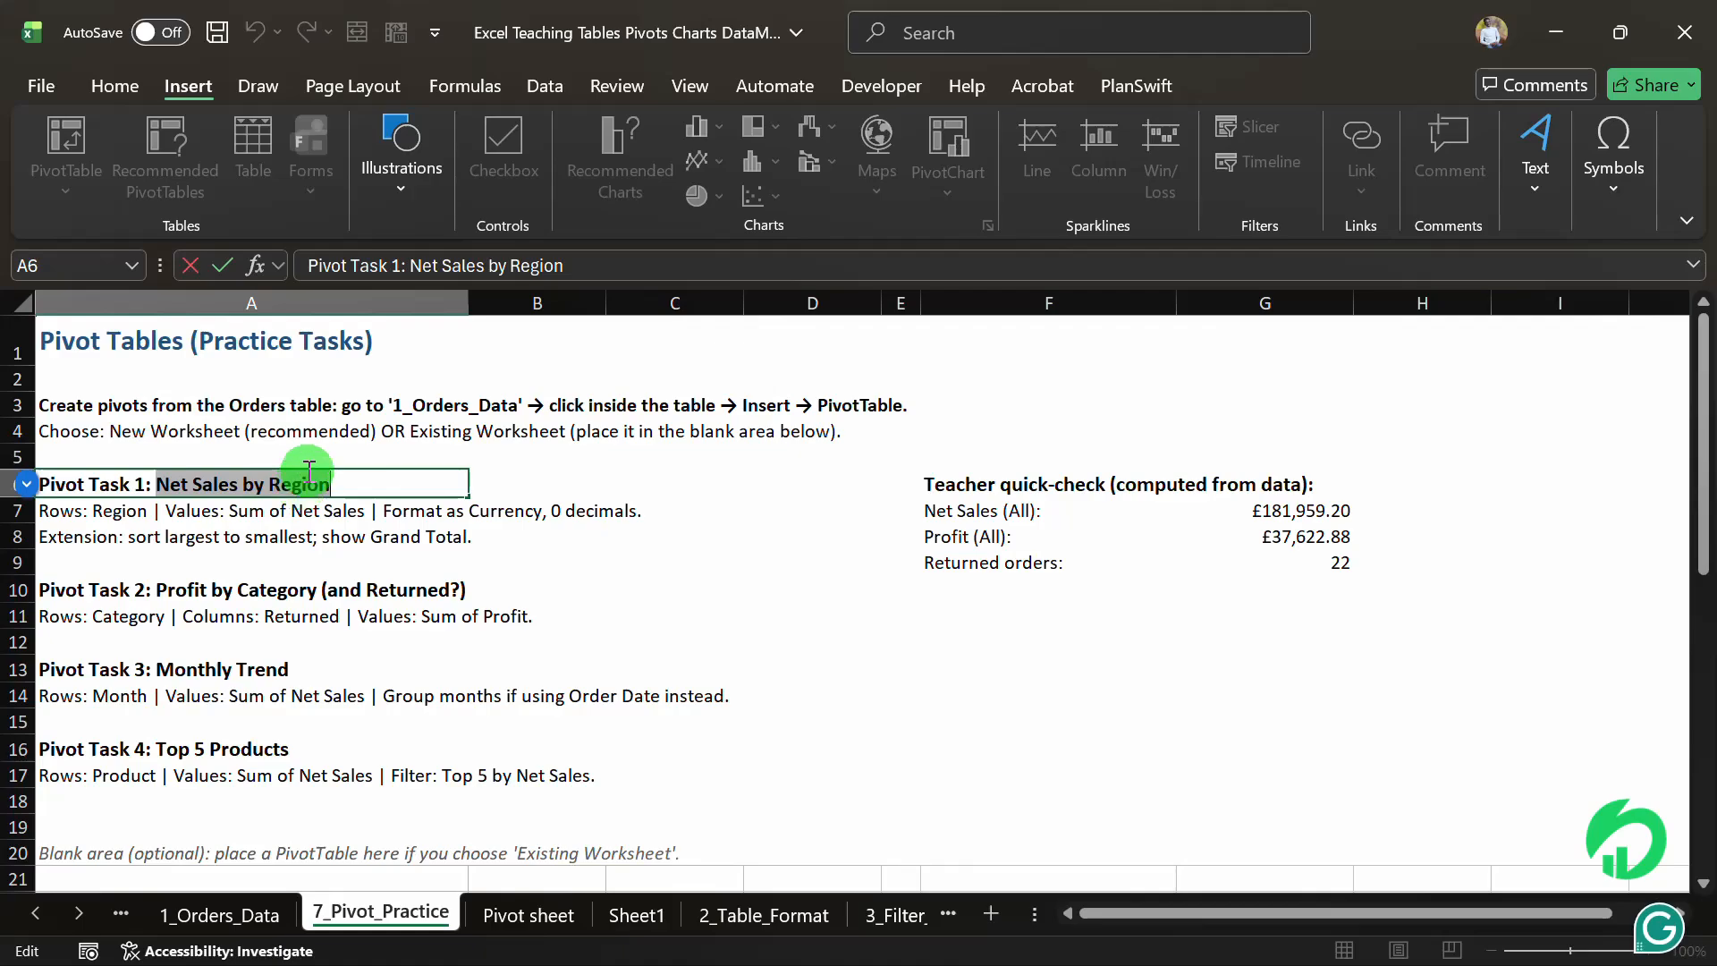
key(Return)
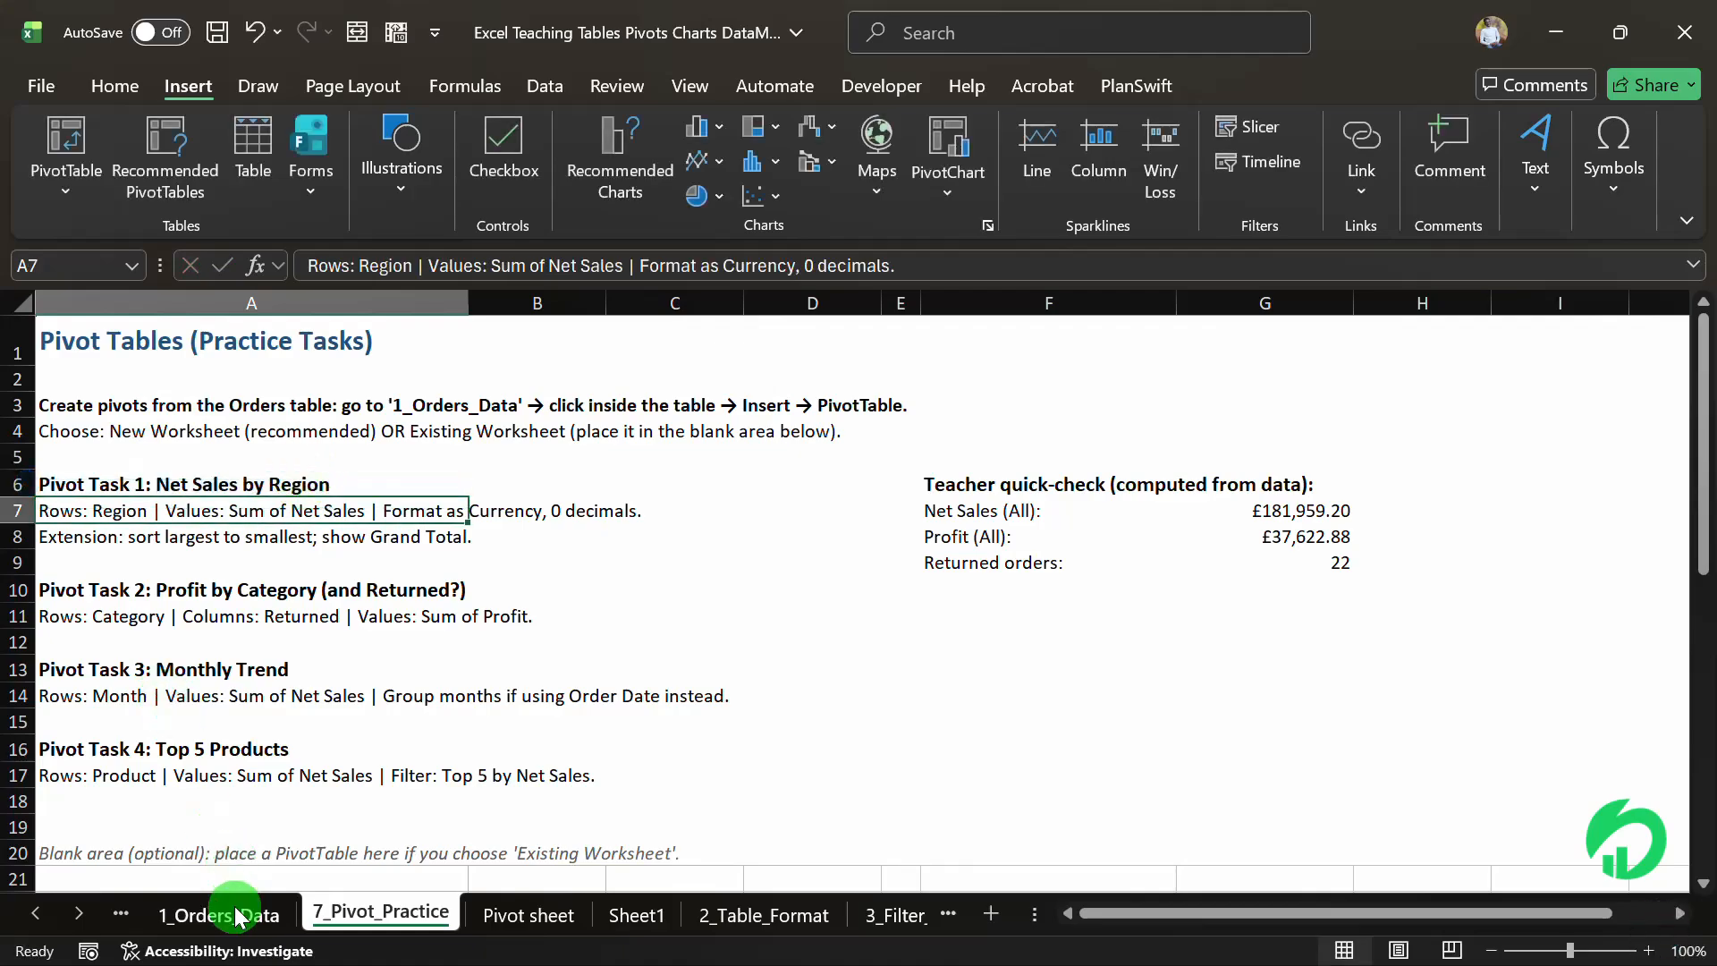
Examine the Region and Net Sales columns in the 1_Orders_Data table and their filter choices without applying a filter
click(237, 917)
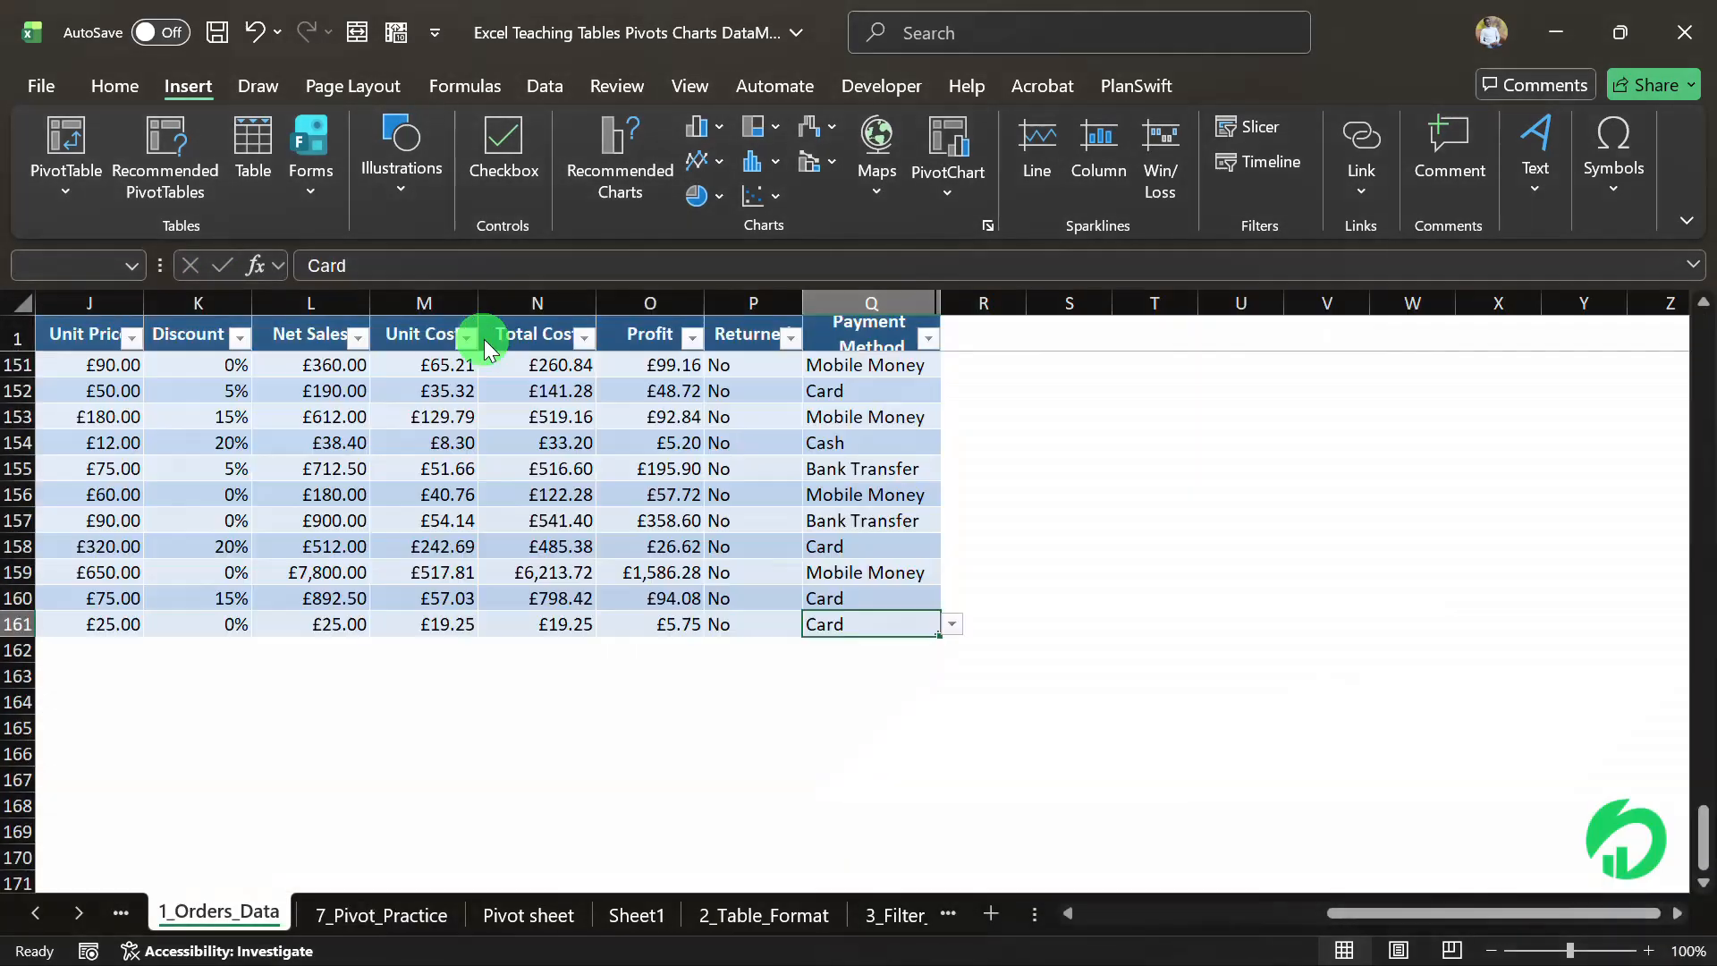
scroll(380, 456, up, 20)
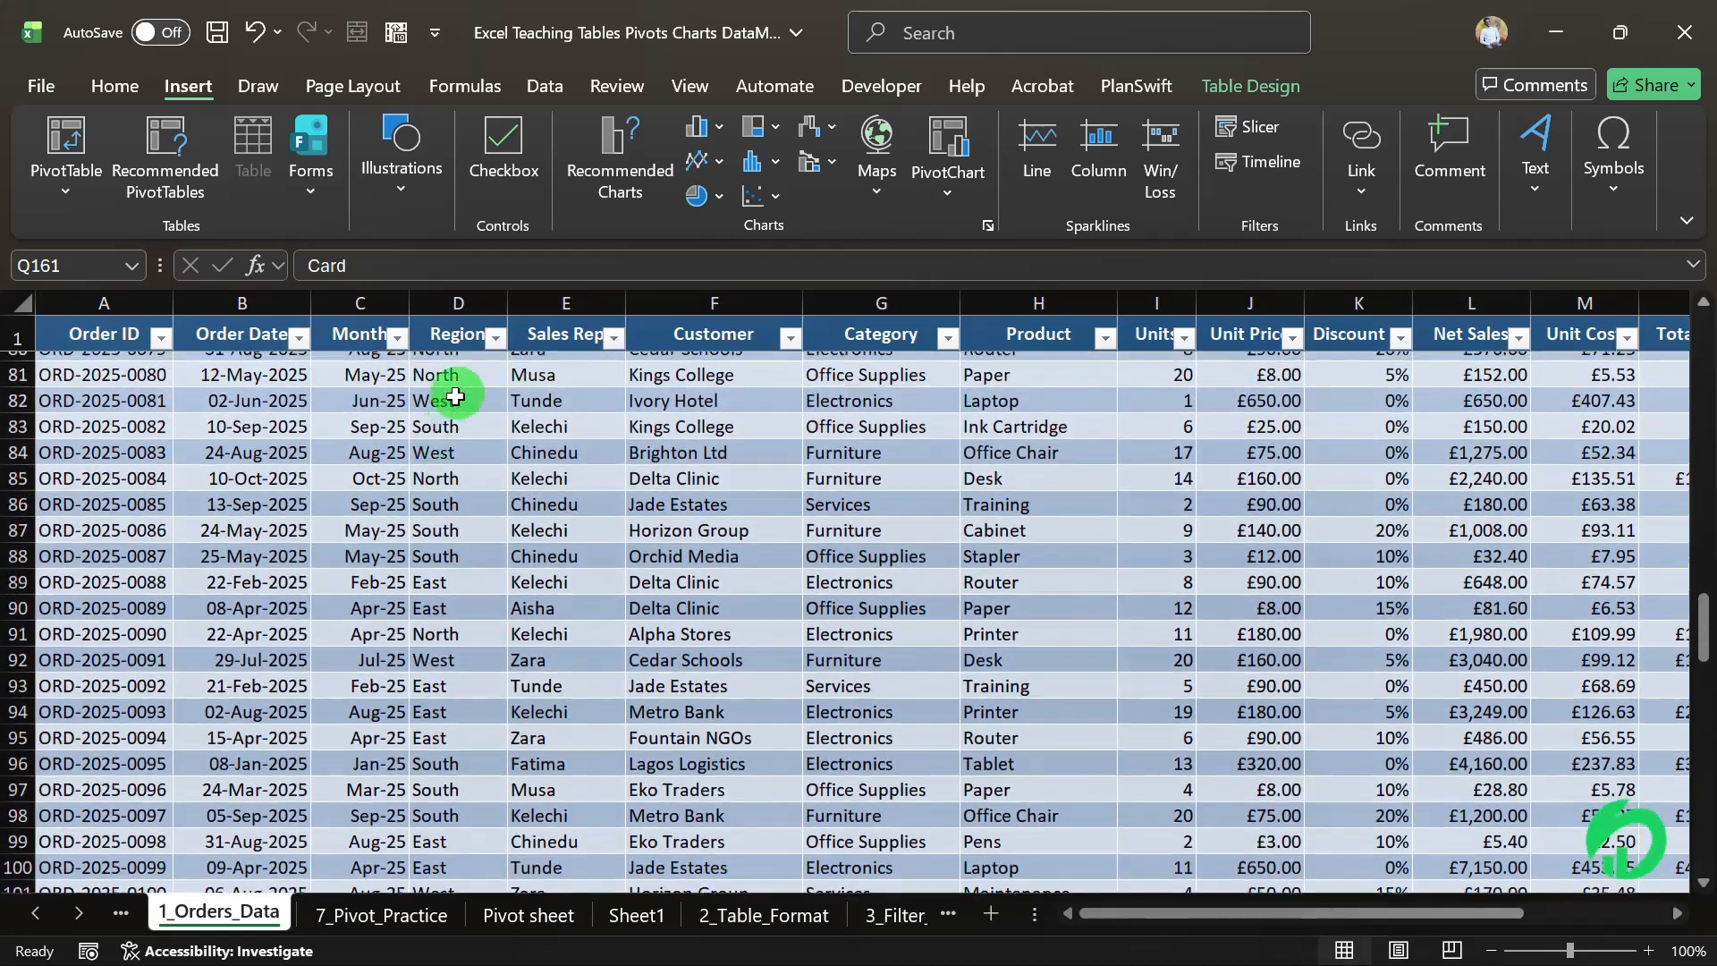
click(495, 337)
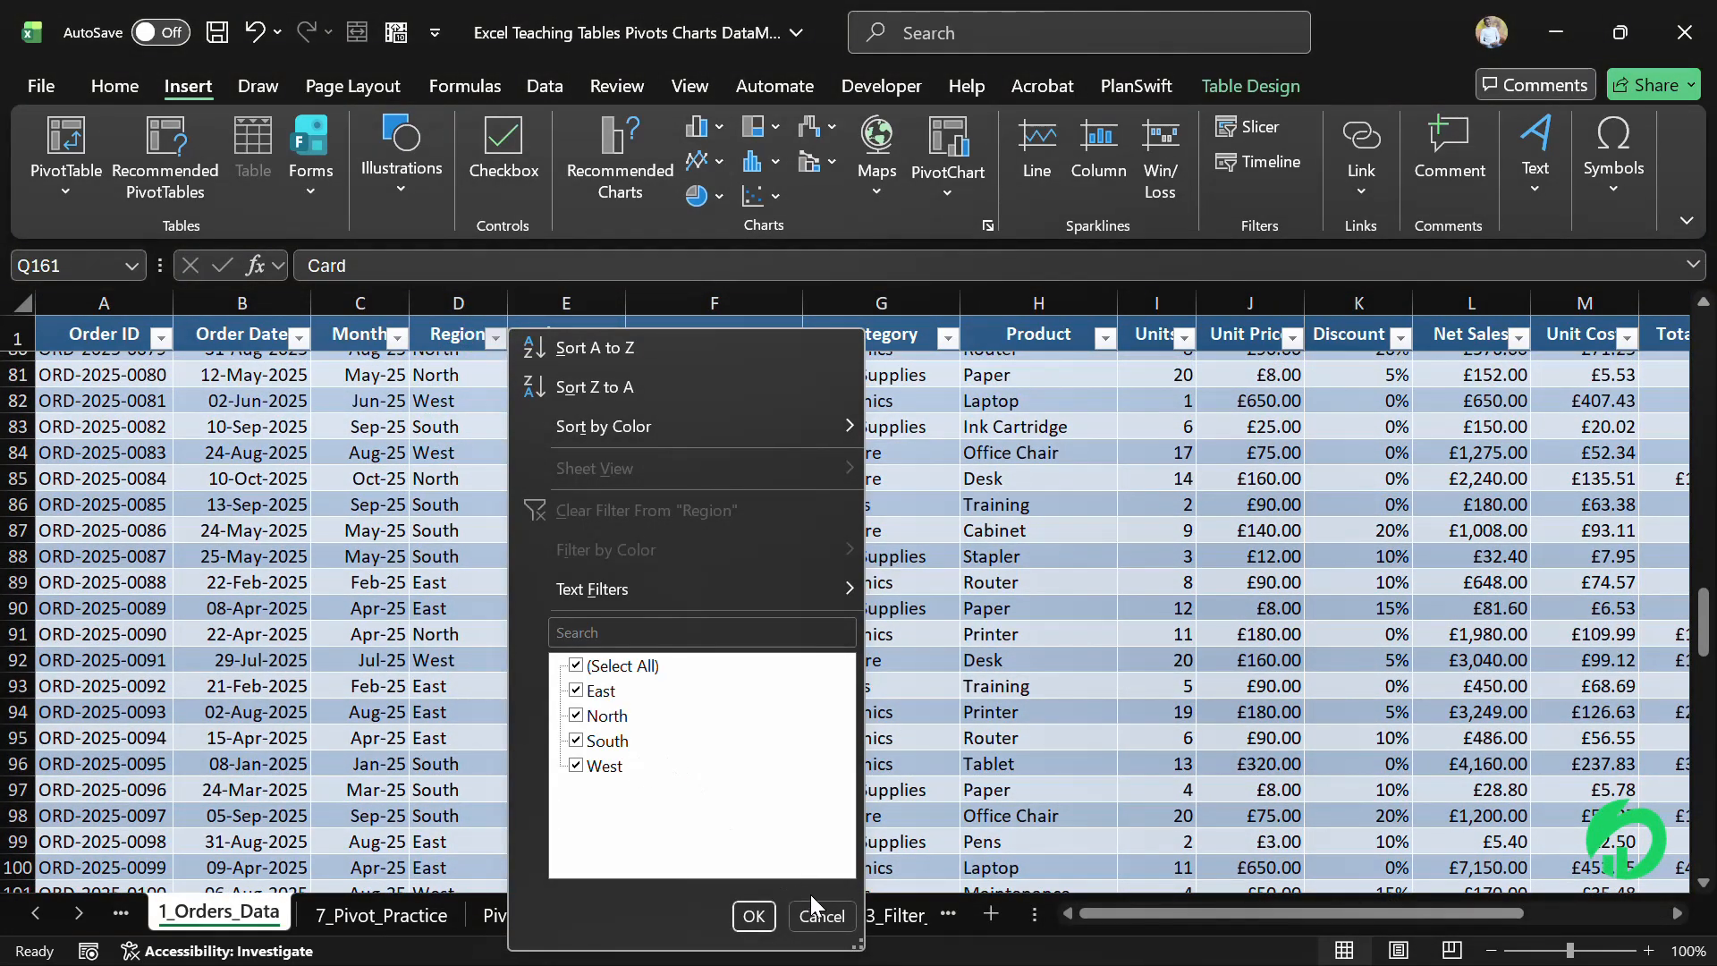
click(821, 910)
scroll(1207, 624, right, 3)
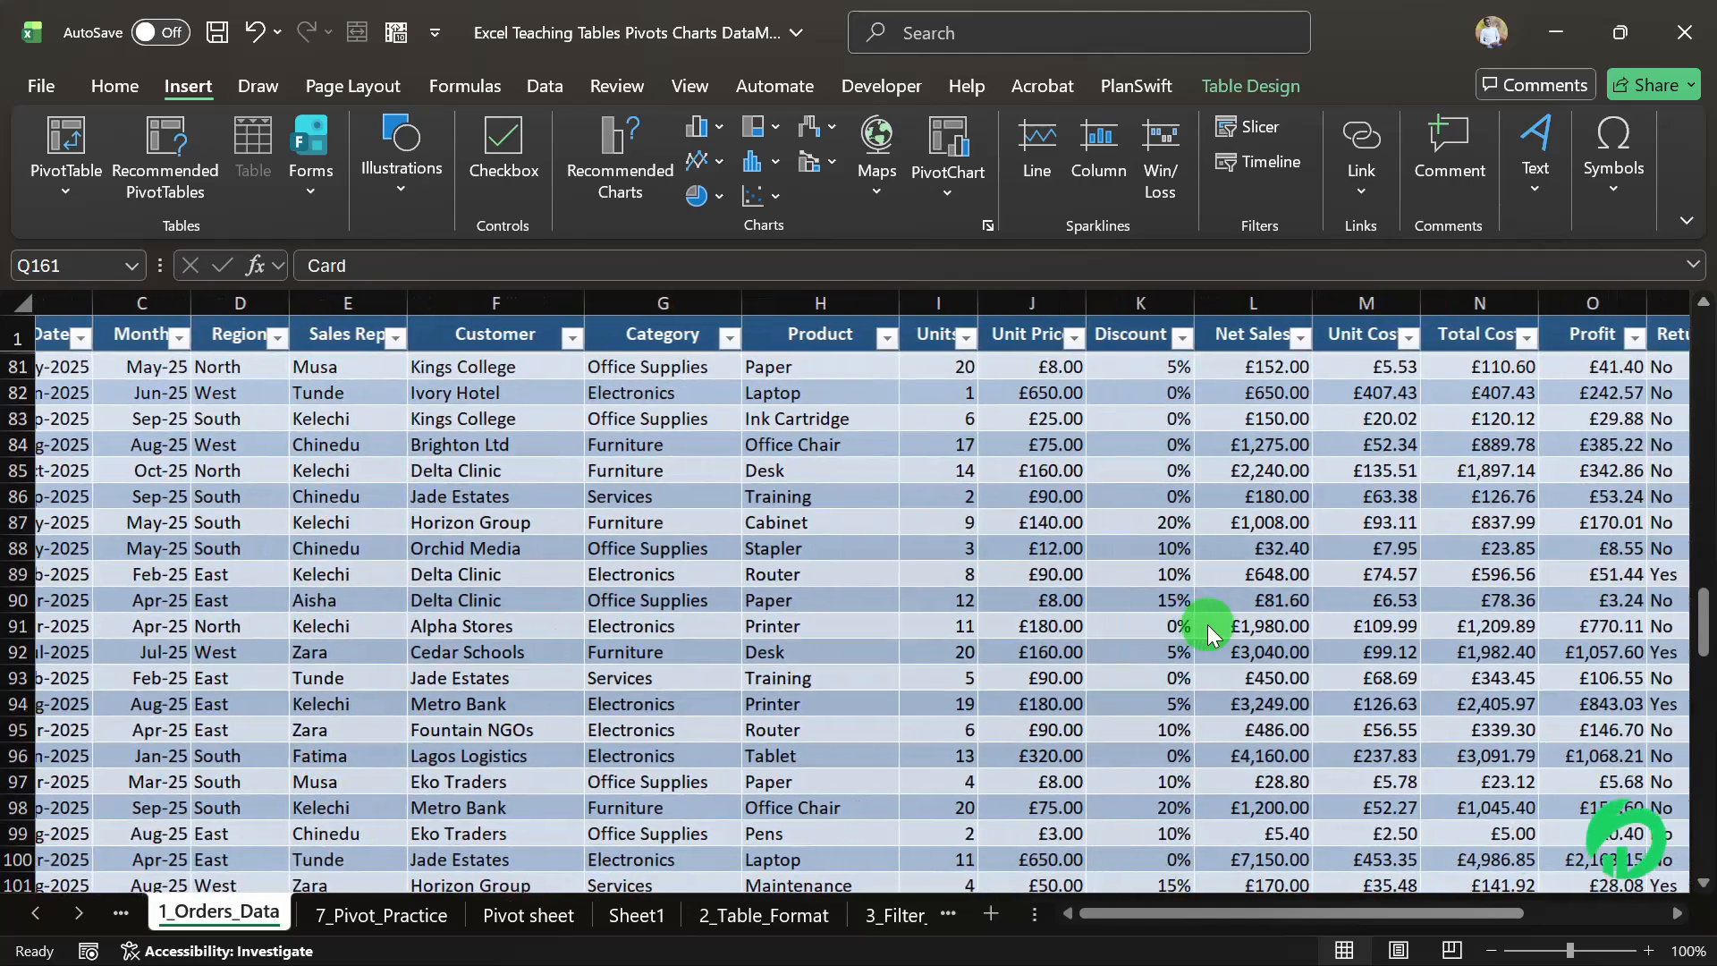
click(1308, 349)
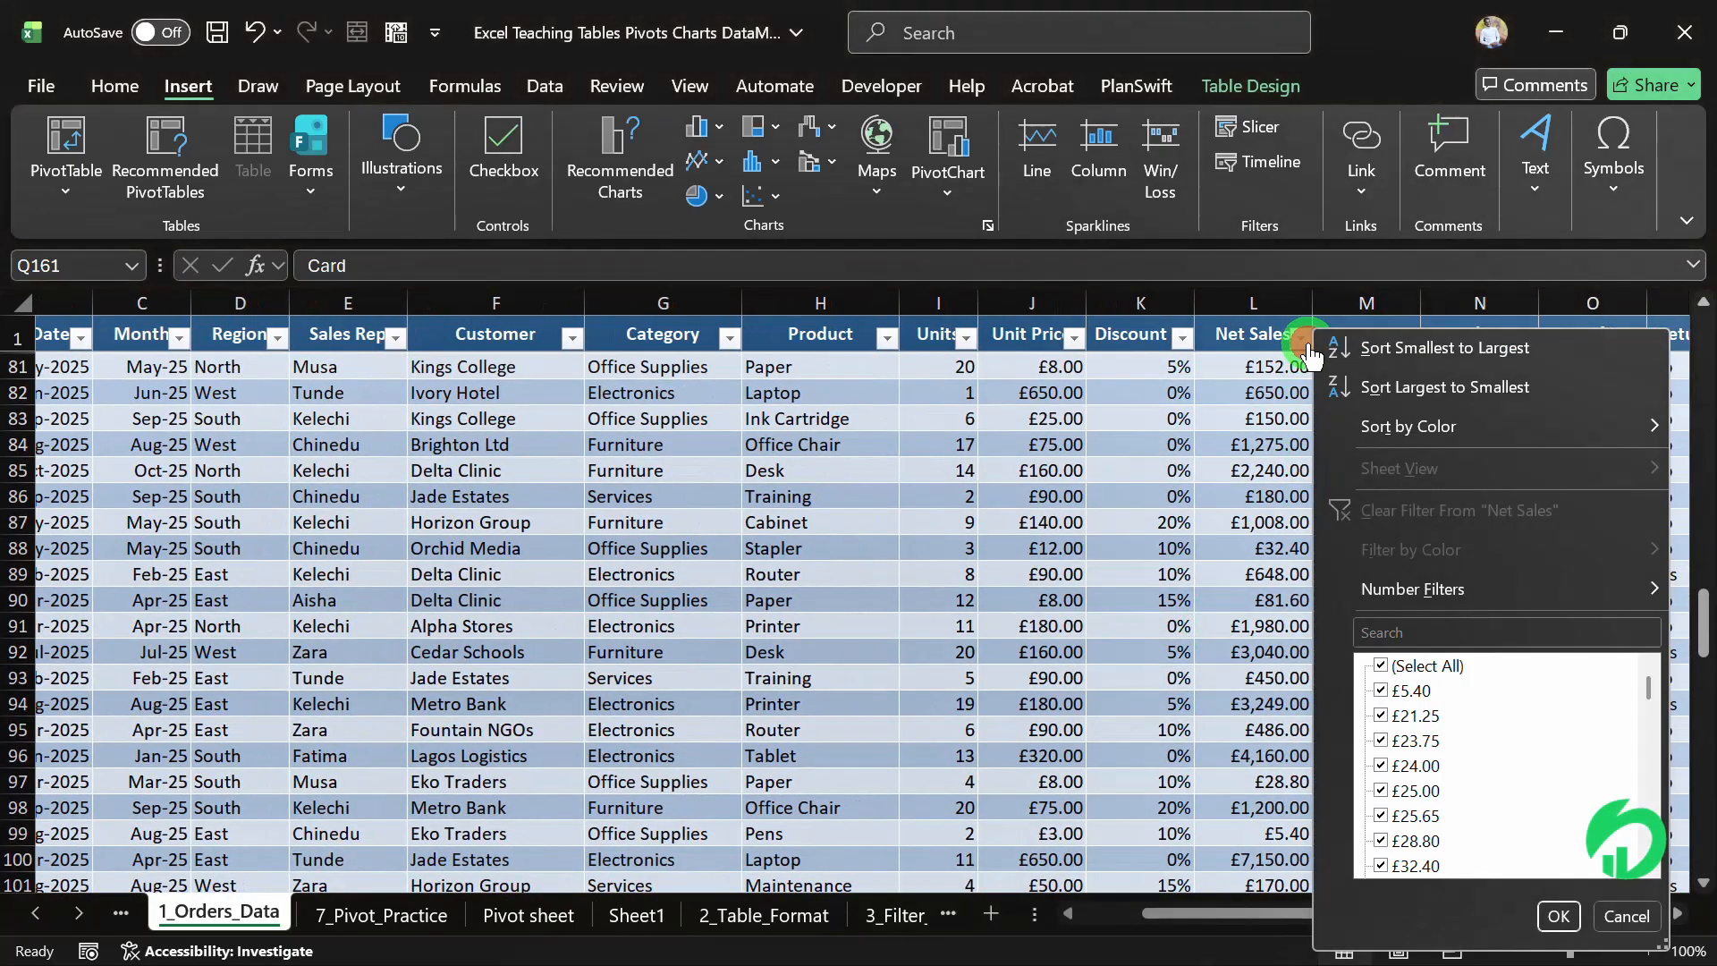
click(1189, 494)
scroll(1189, 494, left, 2)
scroll(1189, 493, up, 1)
scroll(1189, 493, up, 20)
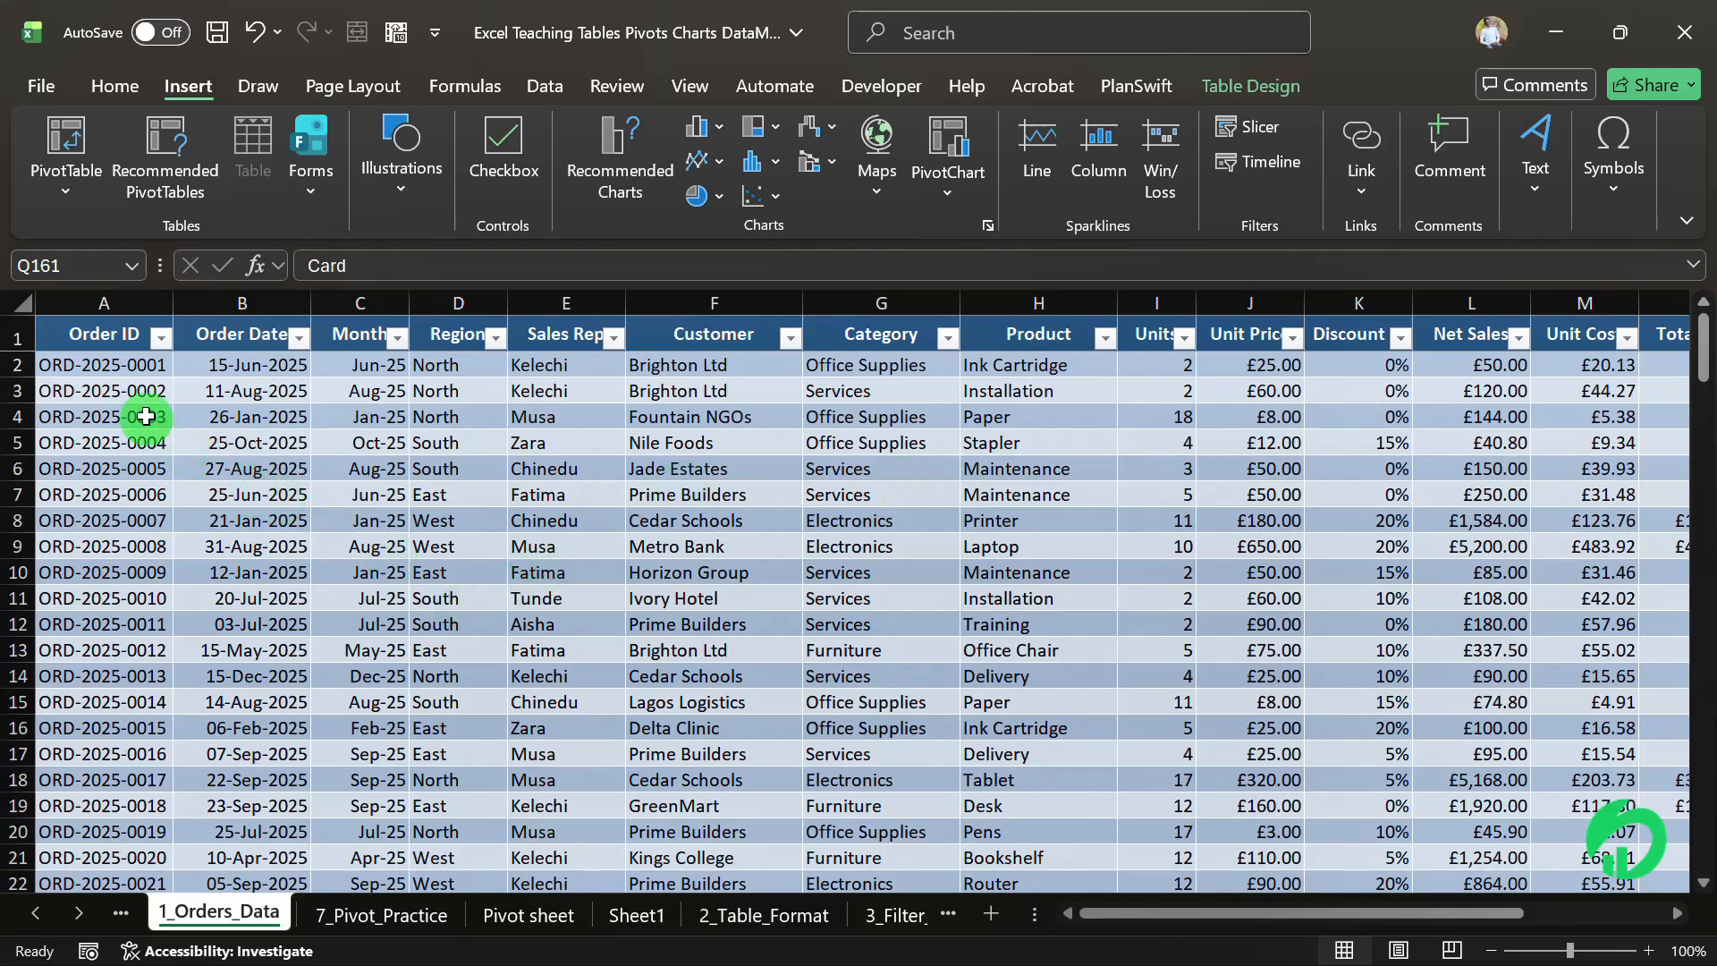
Start a new PivotTable based on OrdersTable from the 1_Orders_Data sheet and check the extent of its source range
click(519, 930)
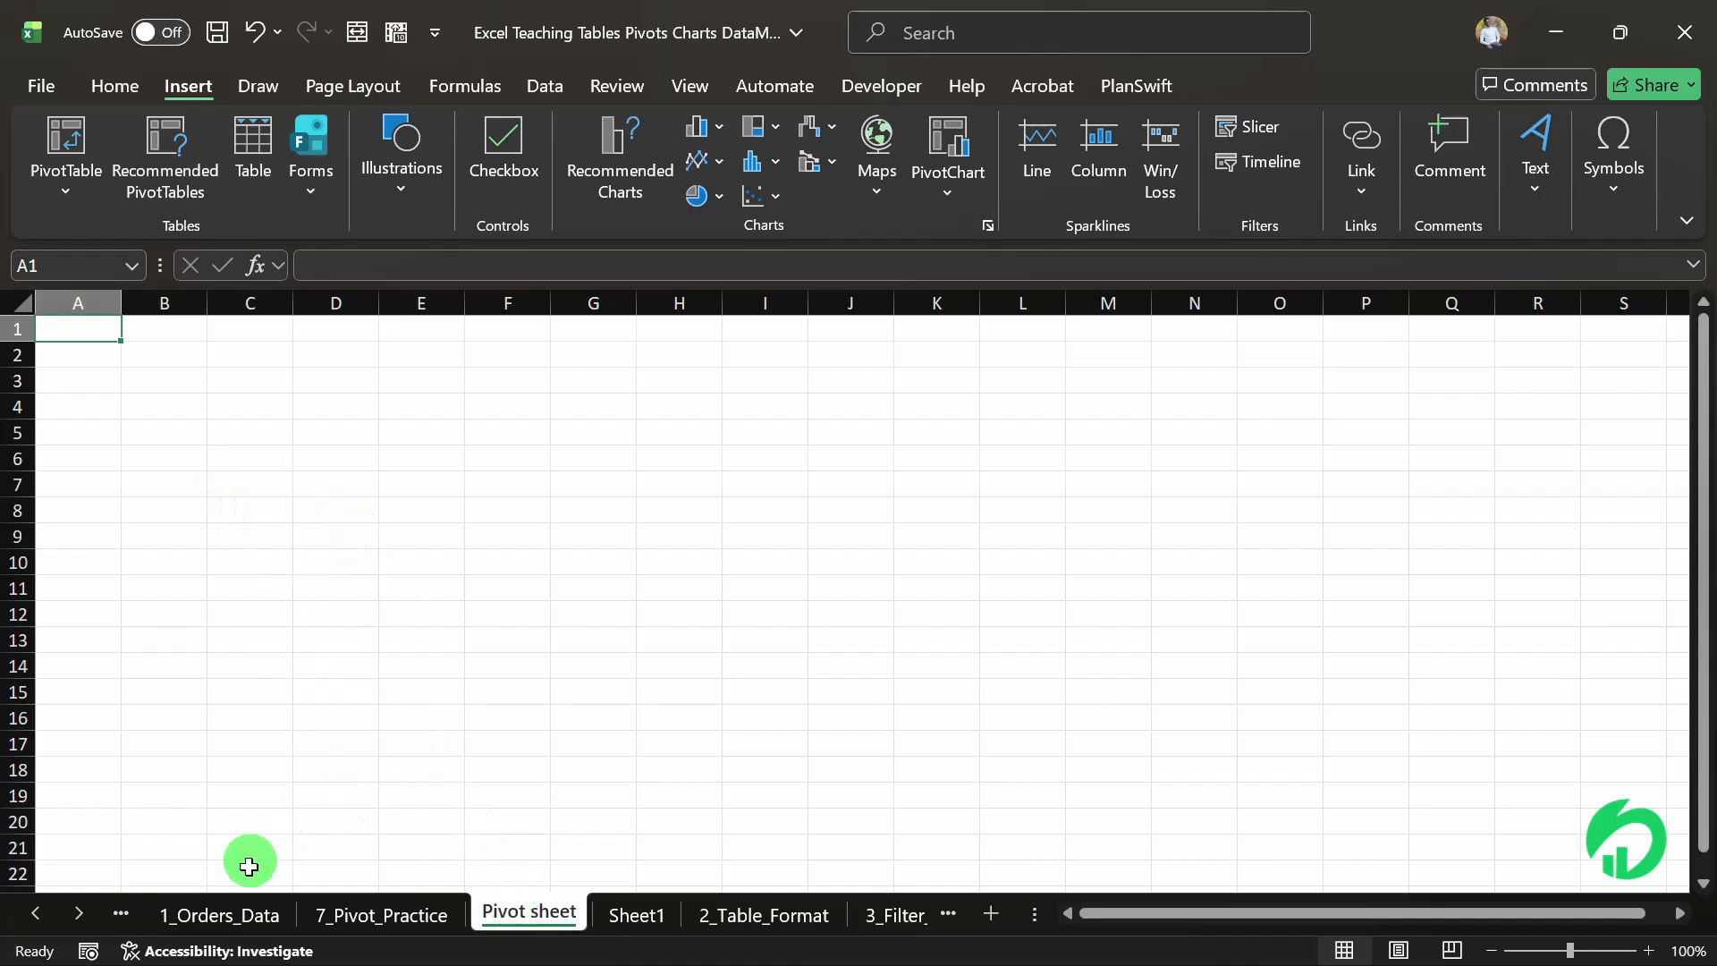
click(231, 914)
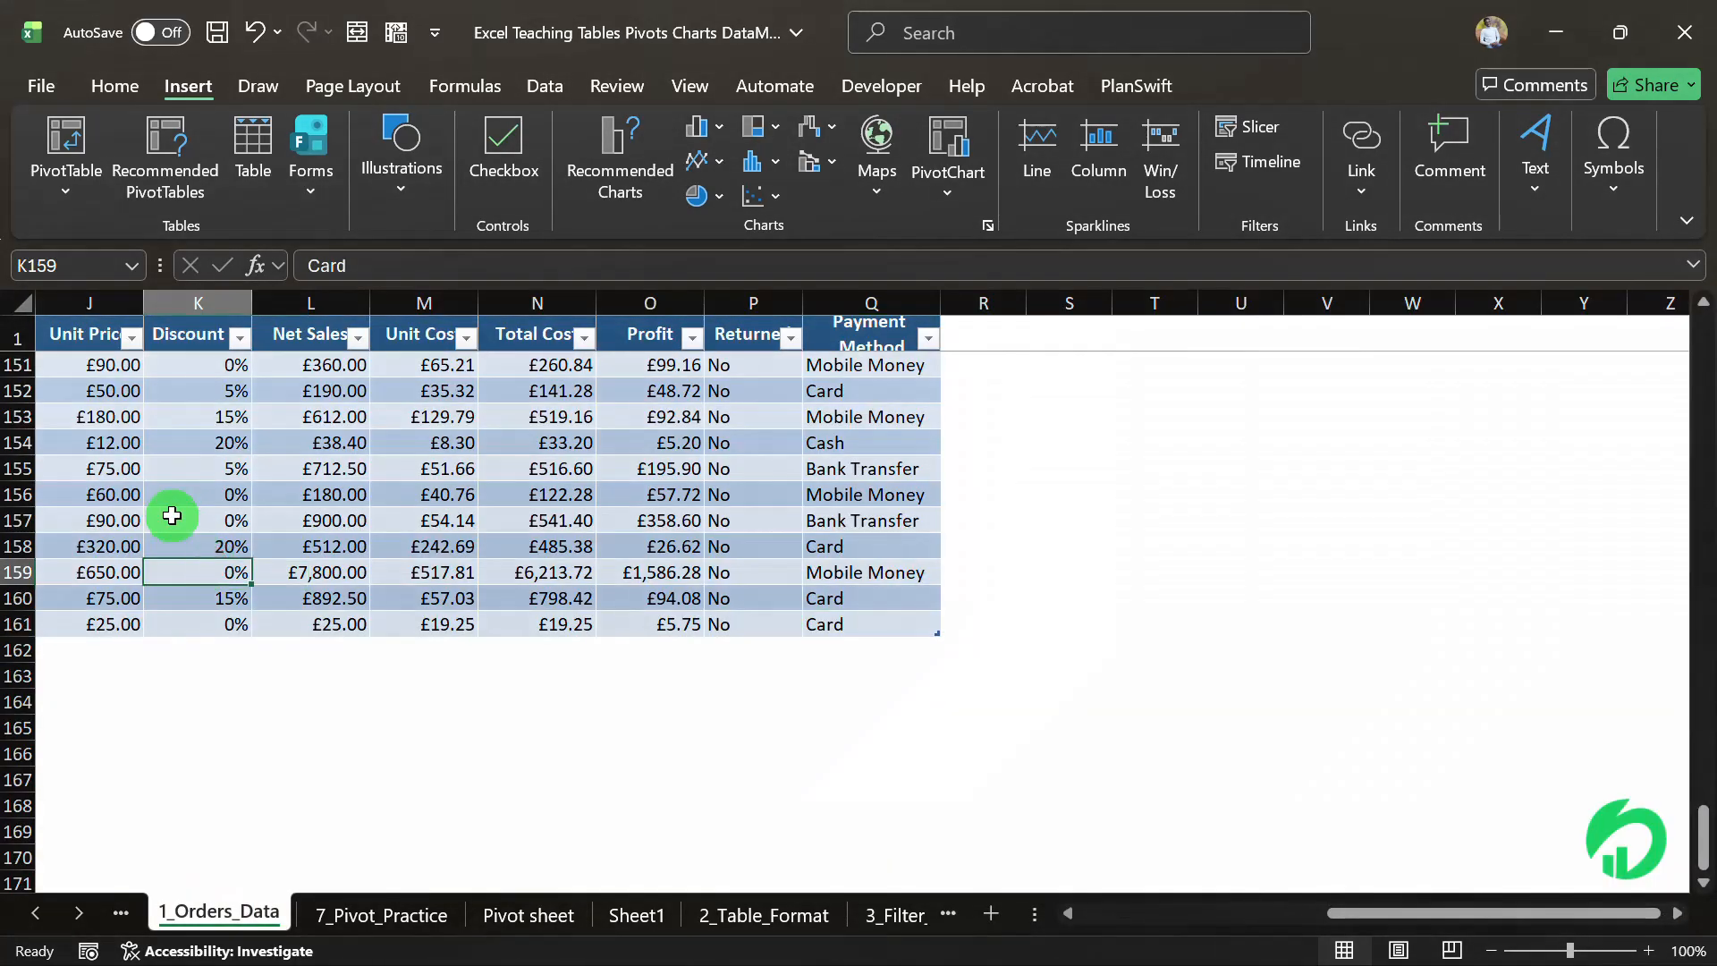
click(171, 516)
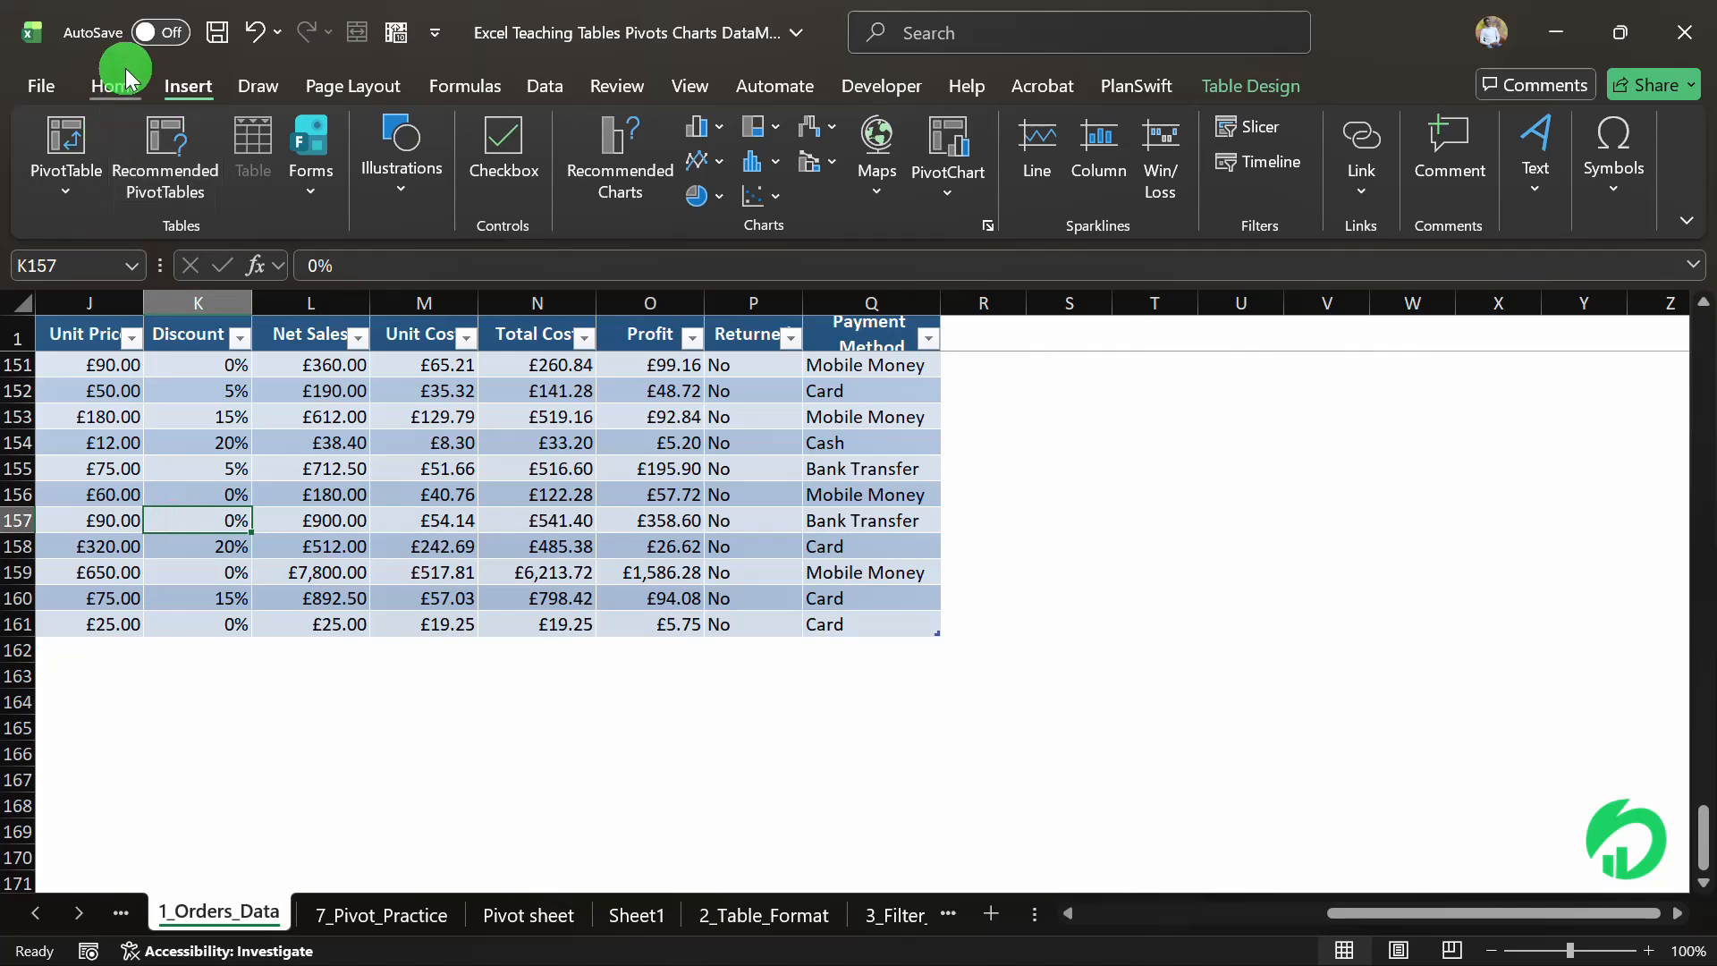
click(72, 144)
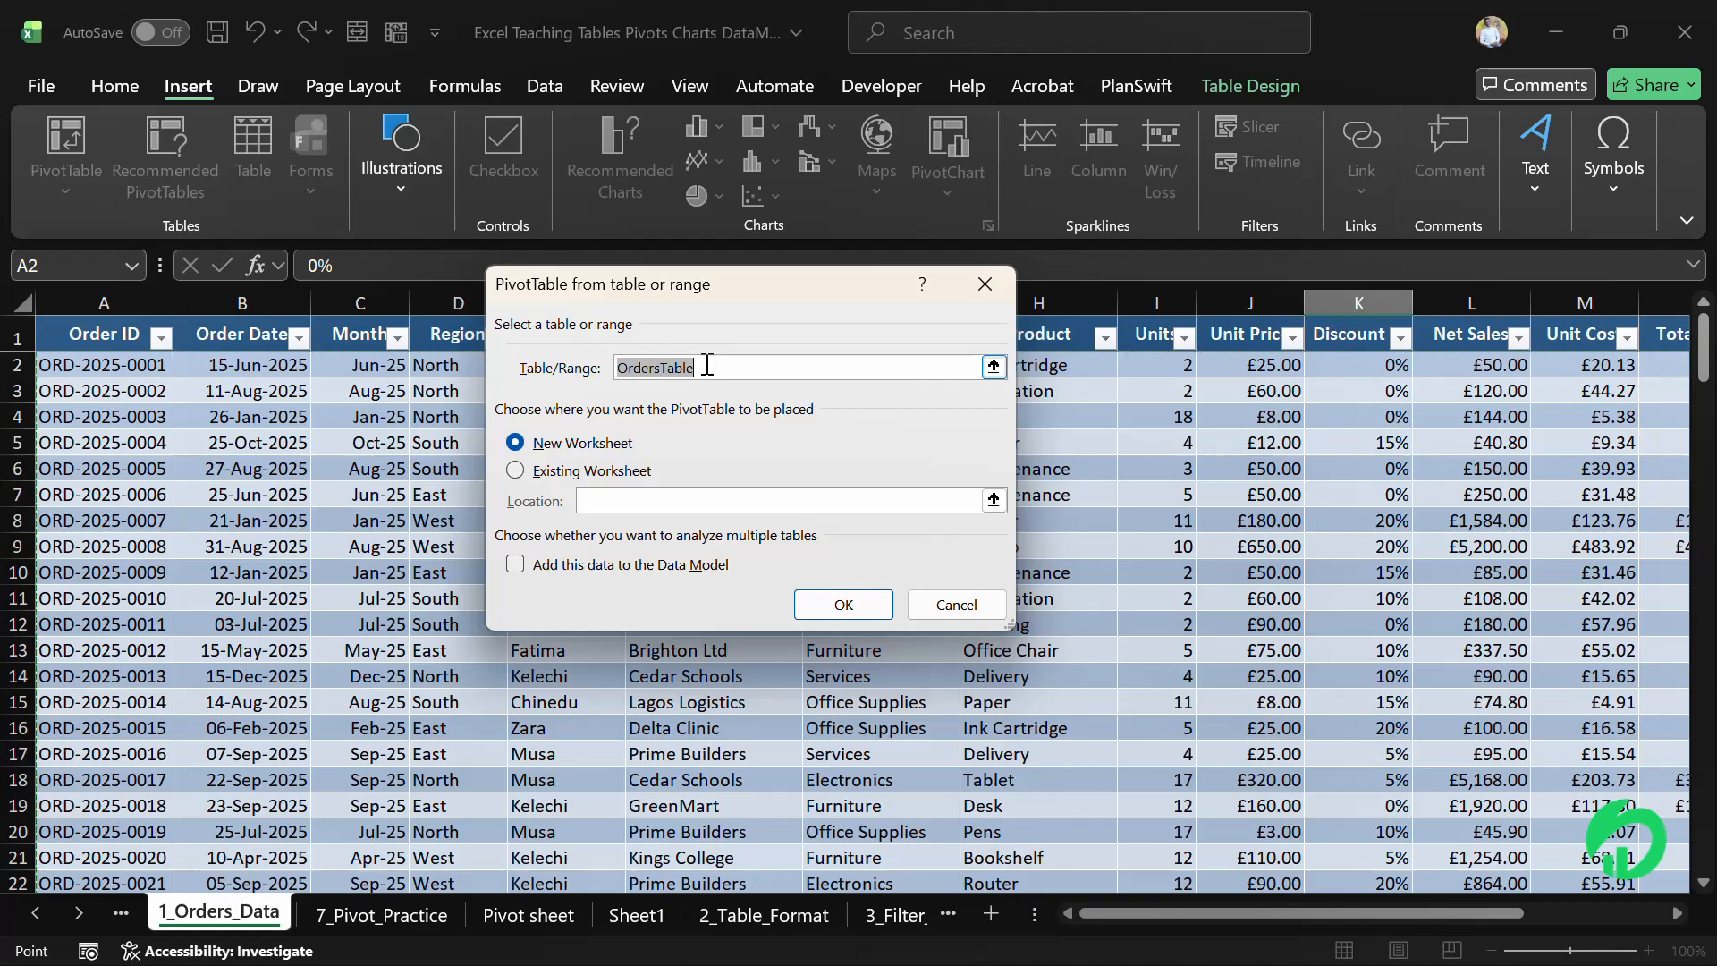
scroll(1373, 676, right, 4)
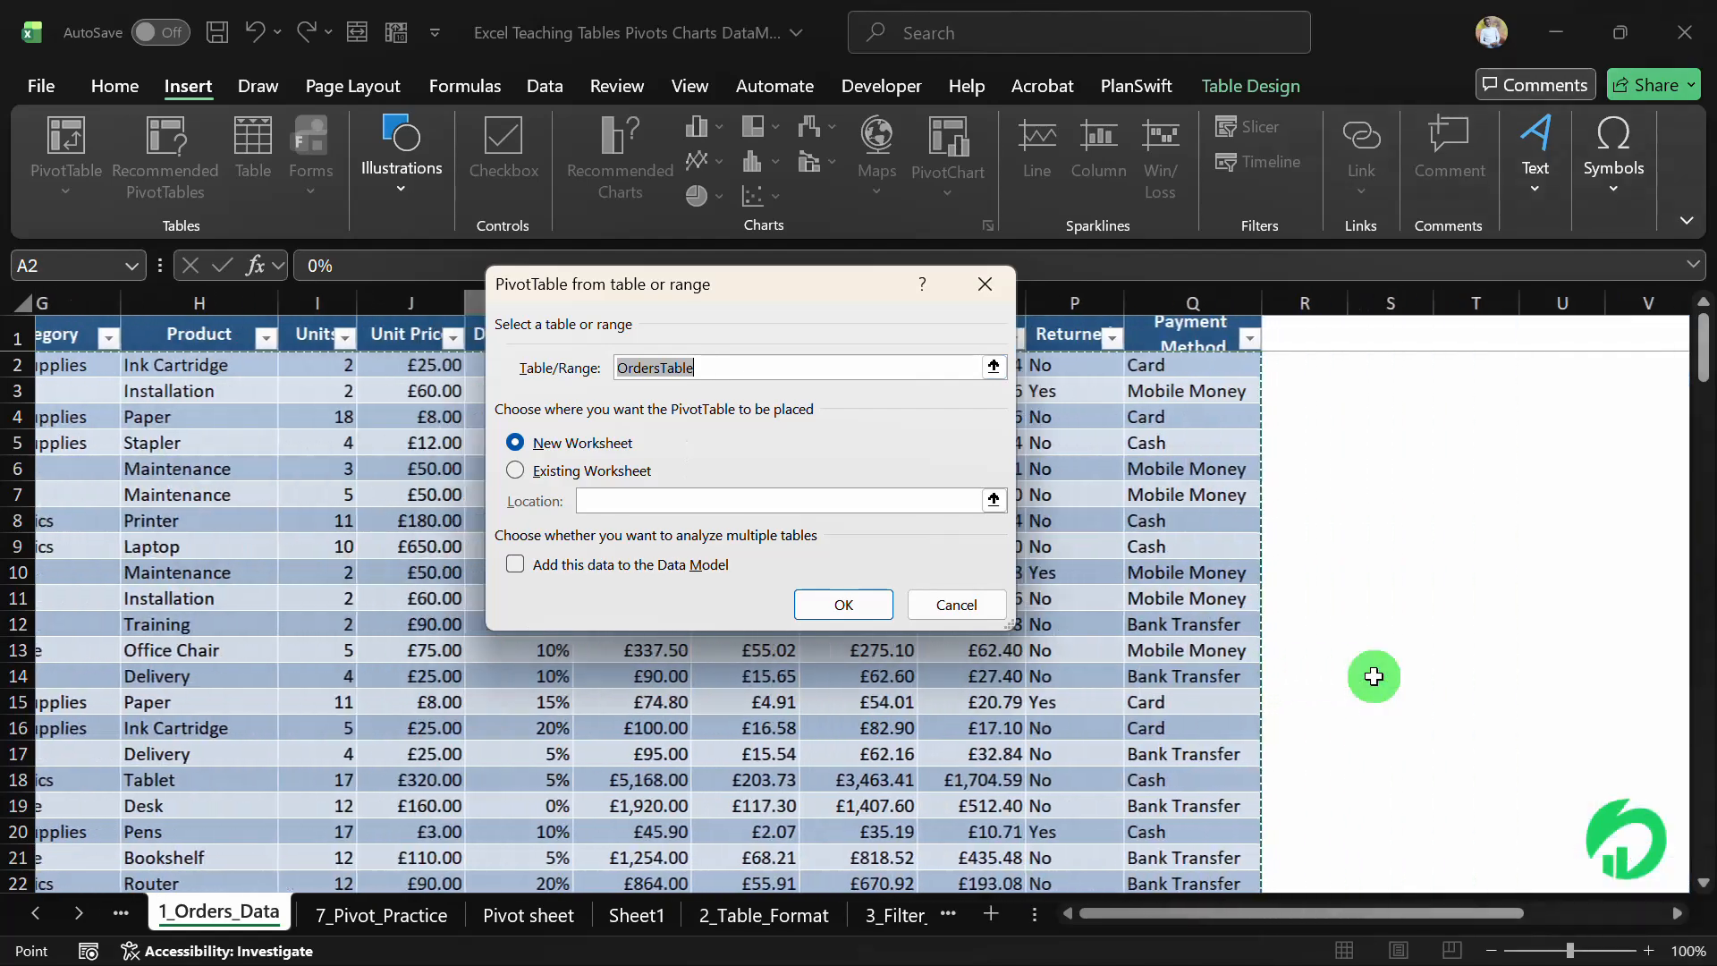
scroll(1370, 677, left, 5)
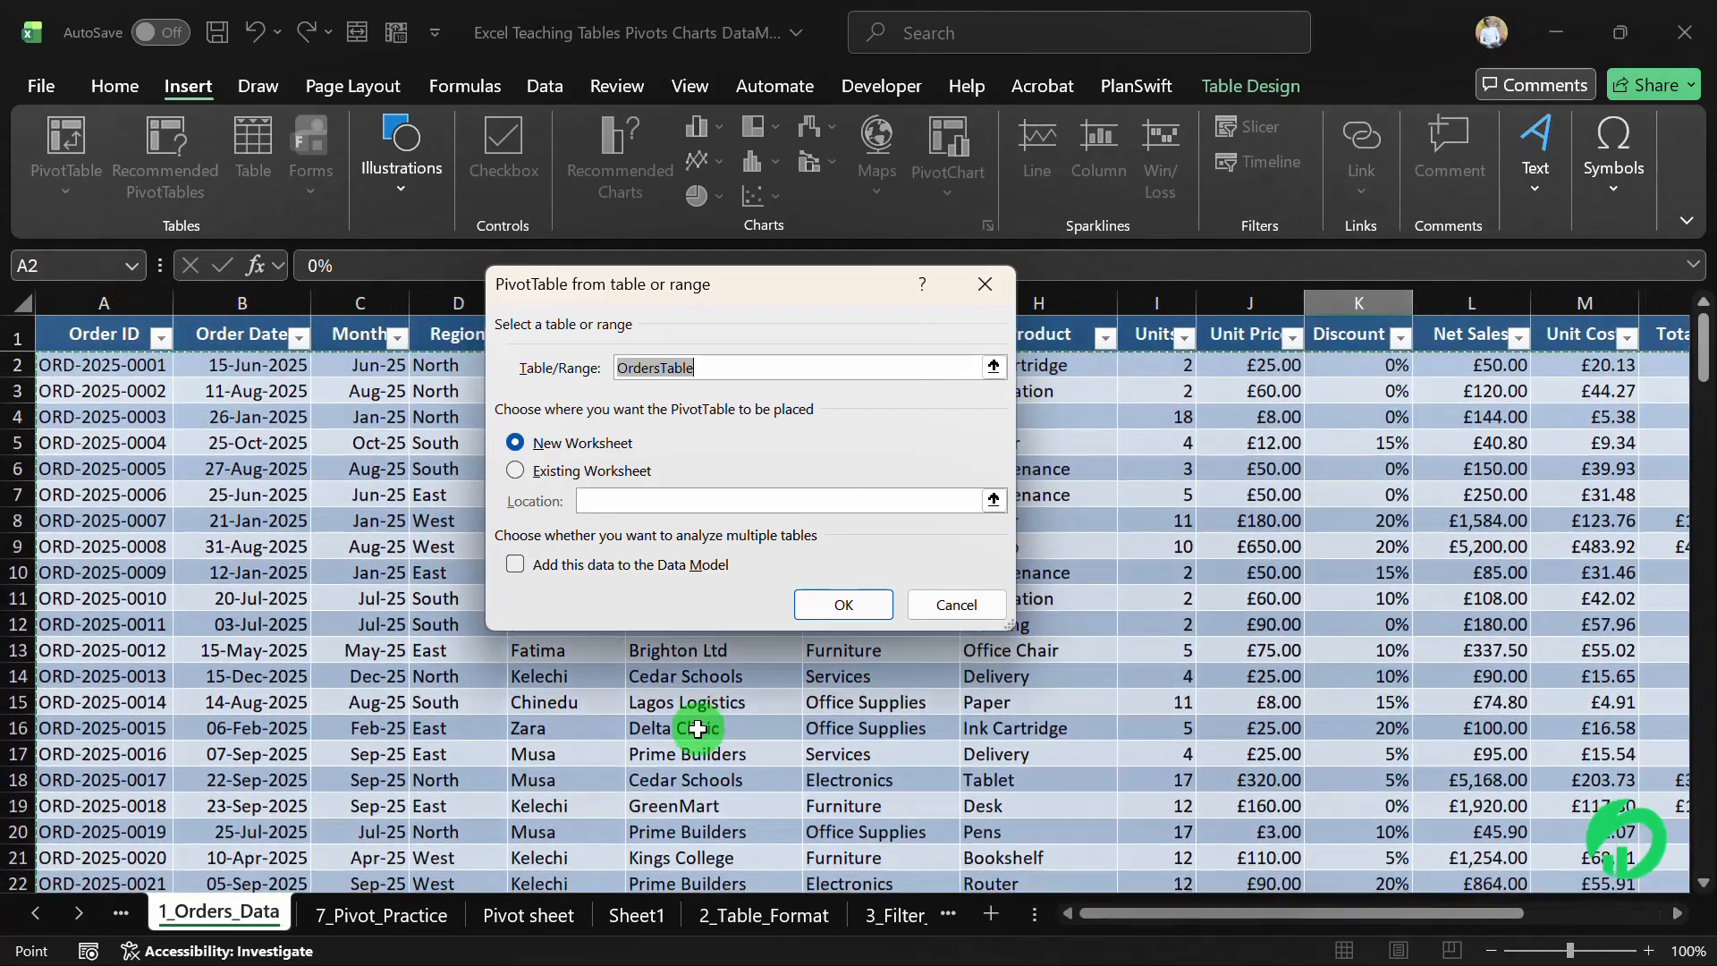
scroll(697, 729, down, 7)
scroll(696, 728, up, 7)
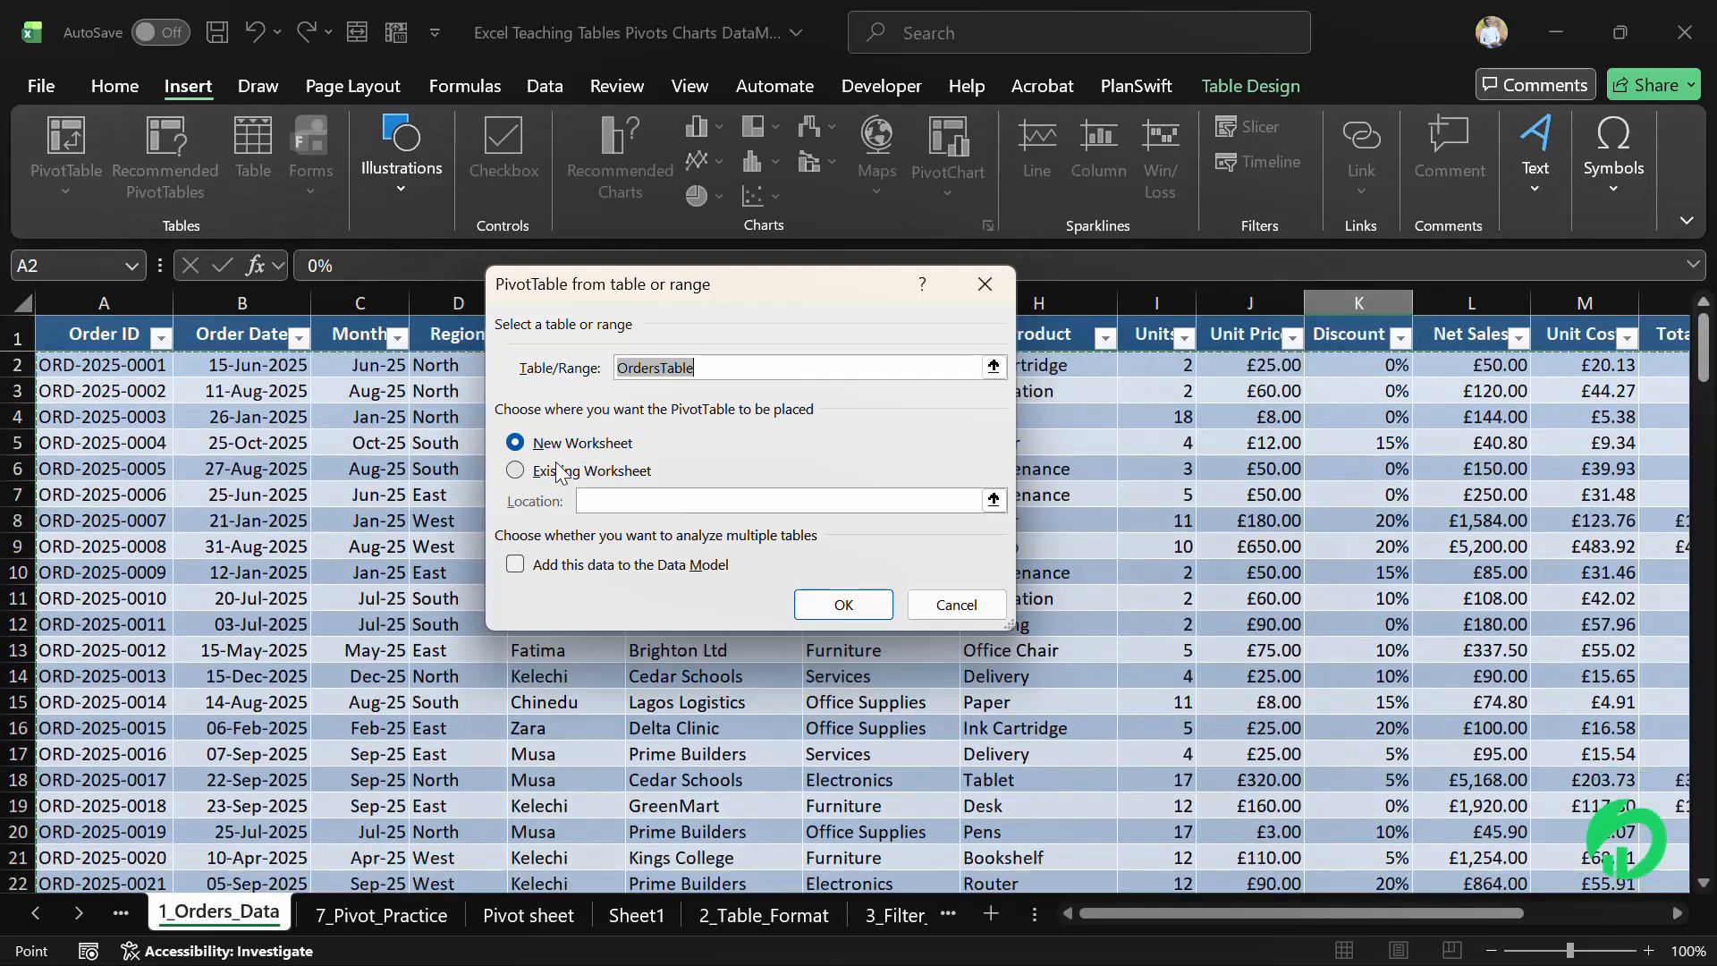
Place the PivotTable in the existing worksheet 'Pivot sheet' at cell A2 and create it
click(537, 471)
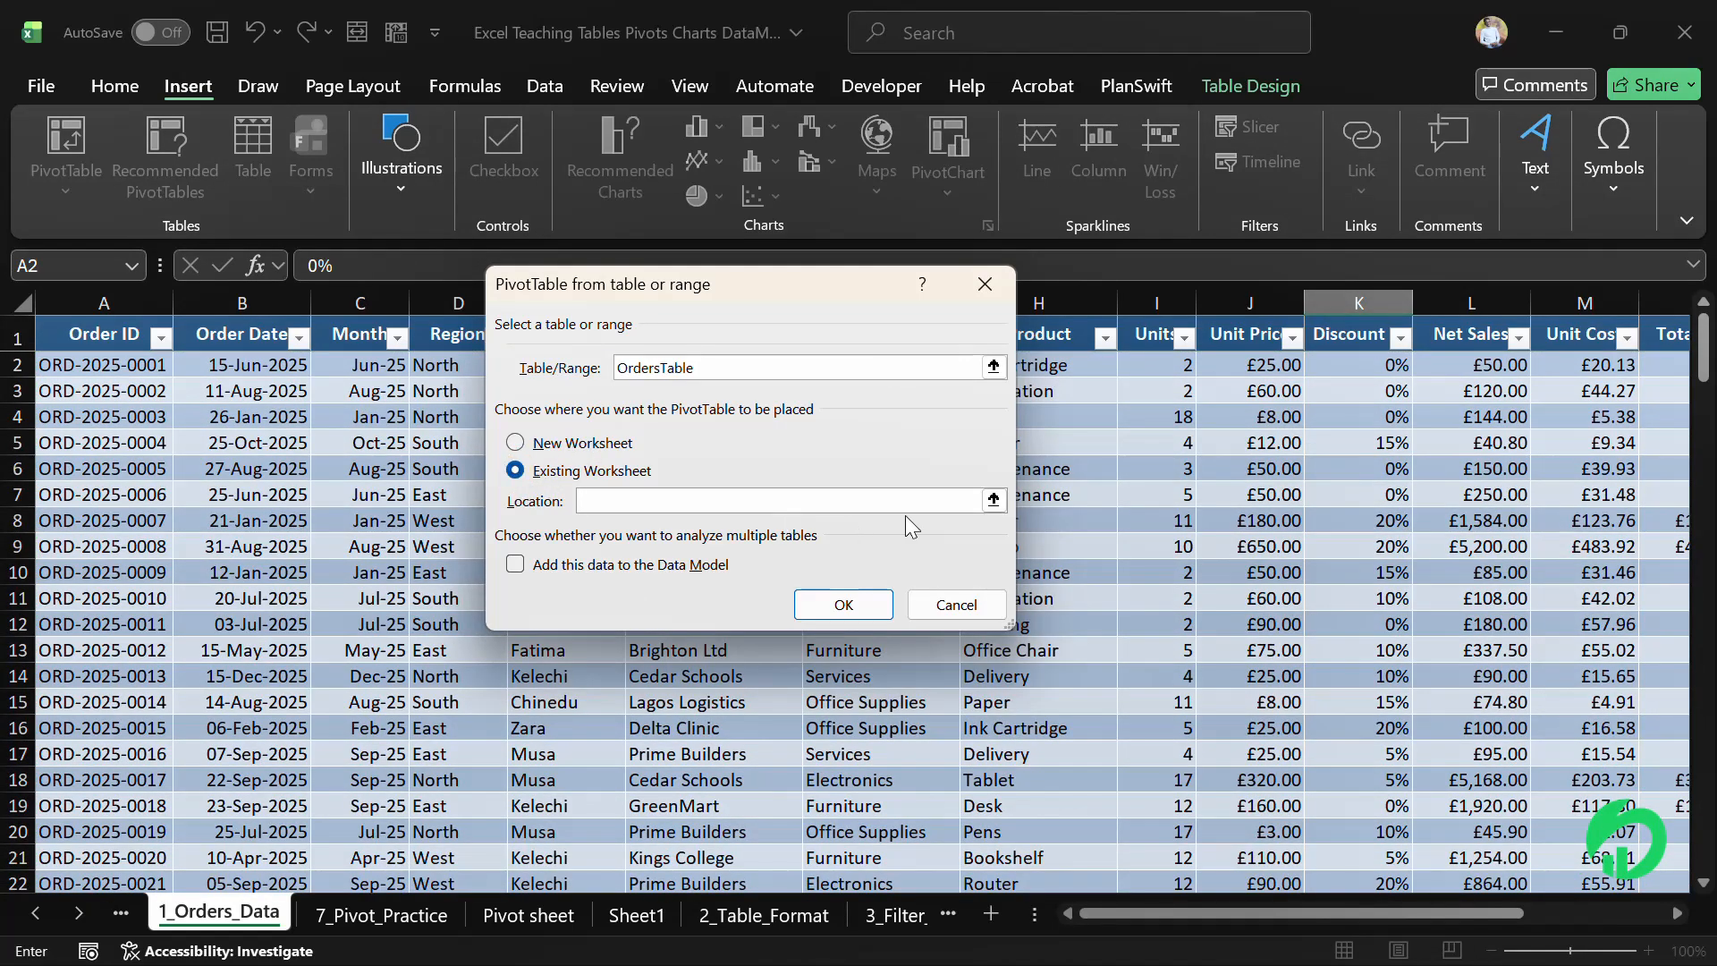
click(993, 501)
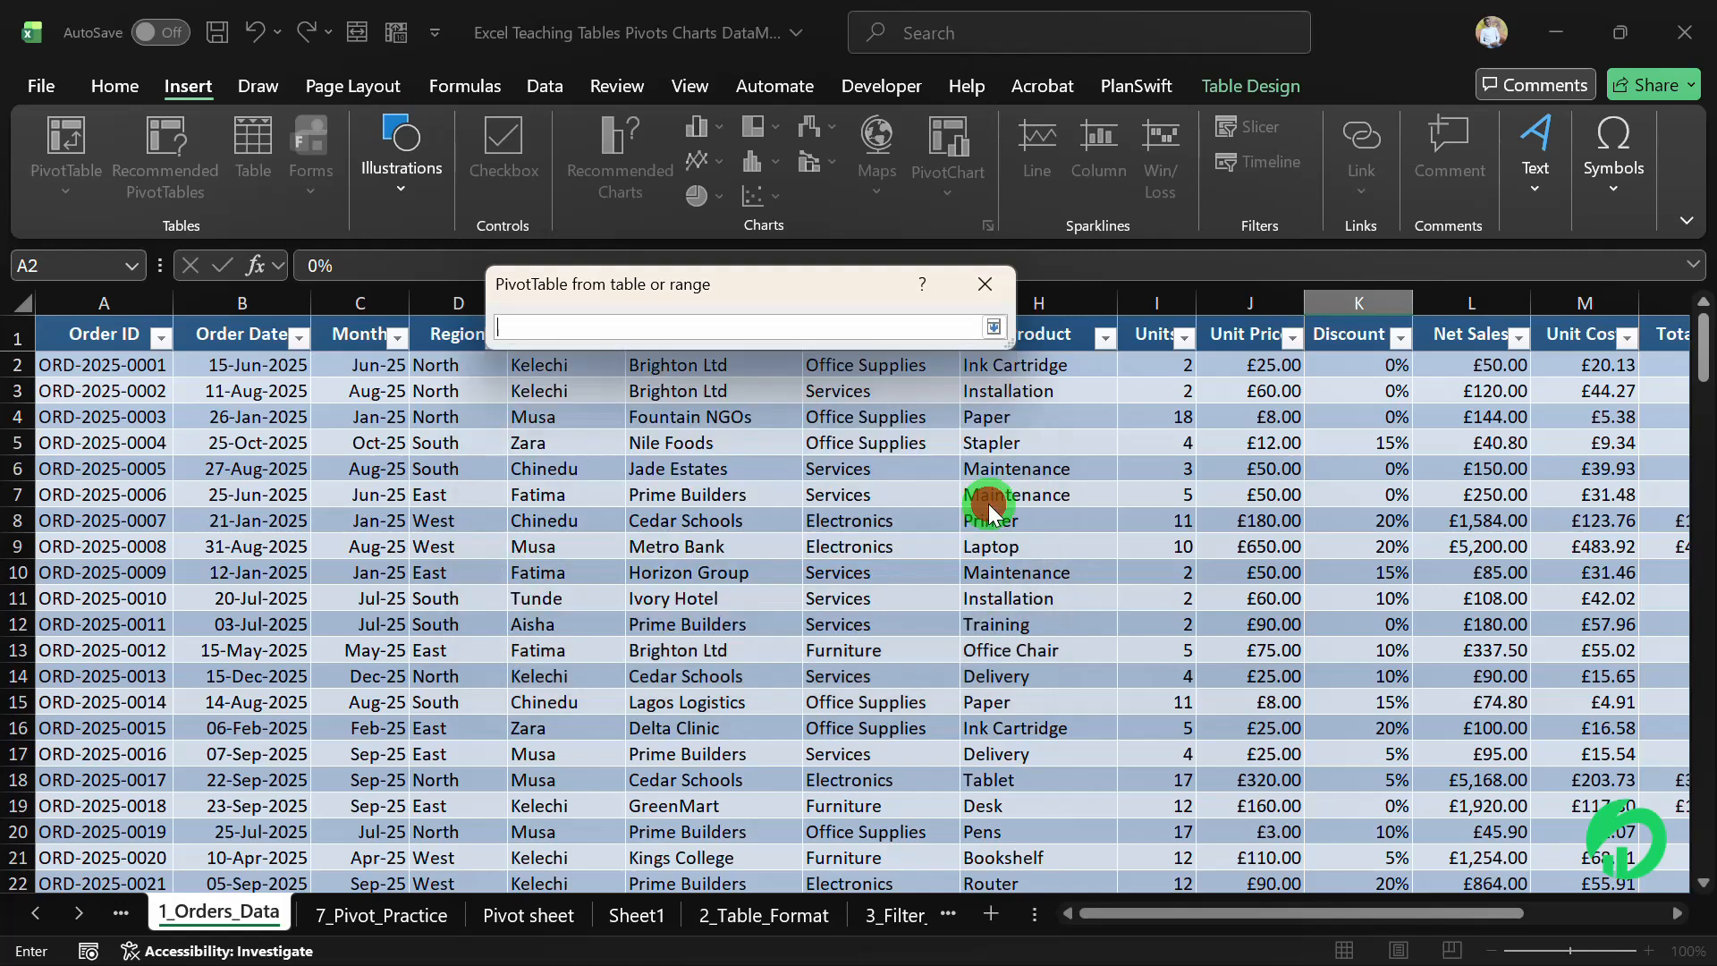
click(526, 921)
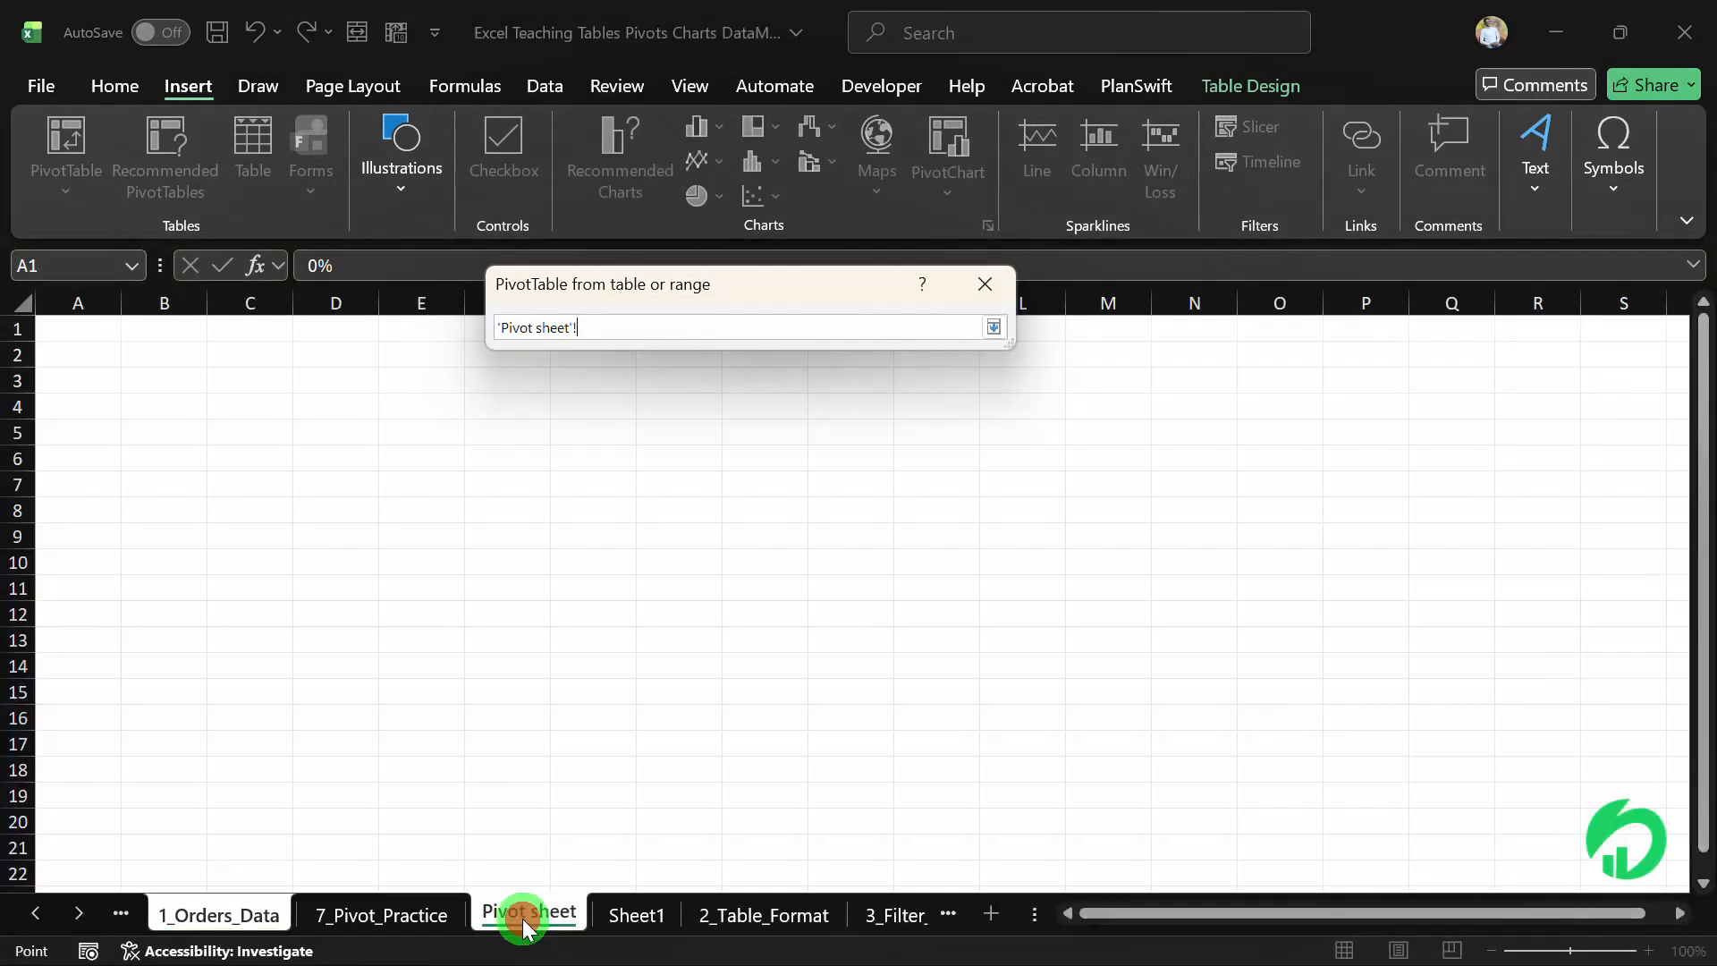
click(100, 358)
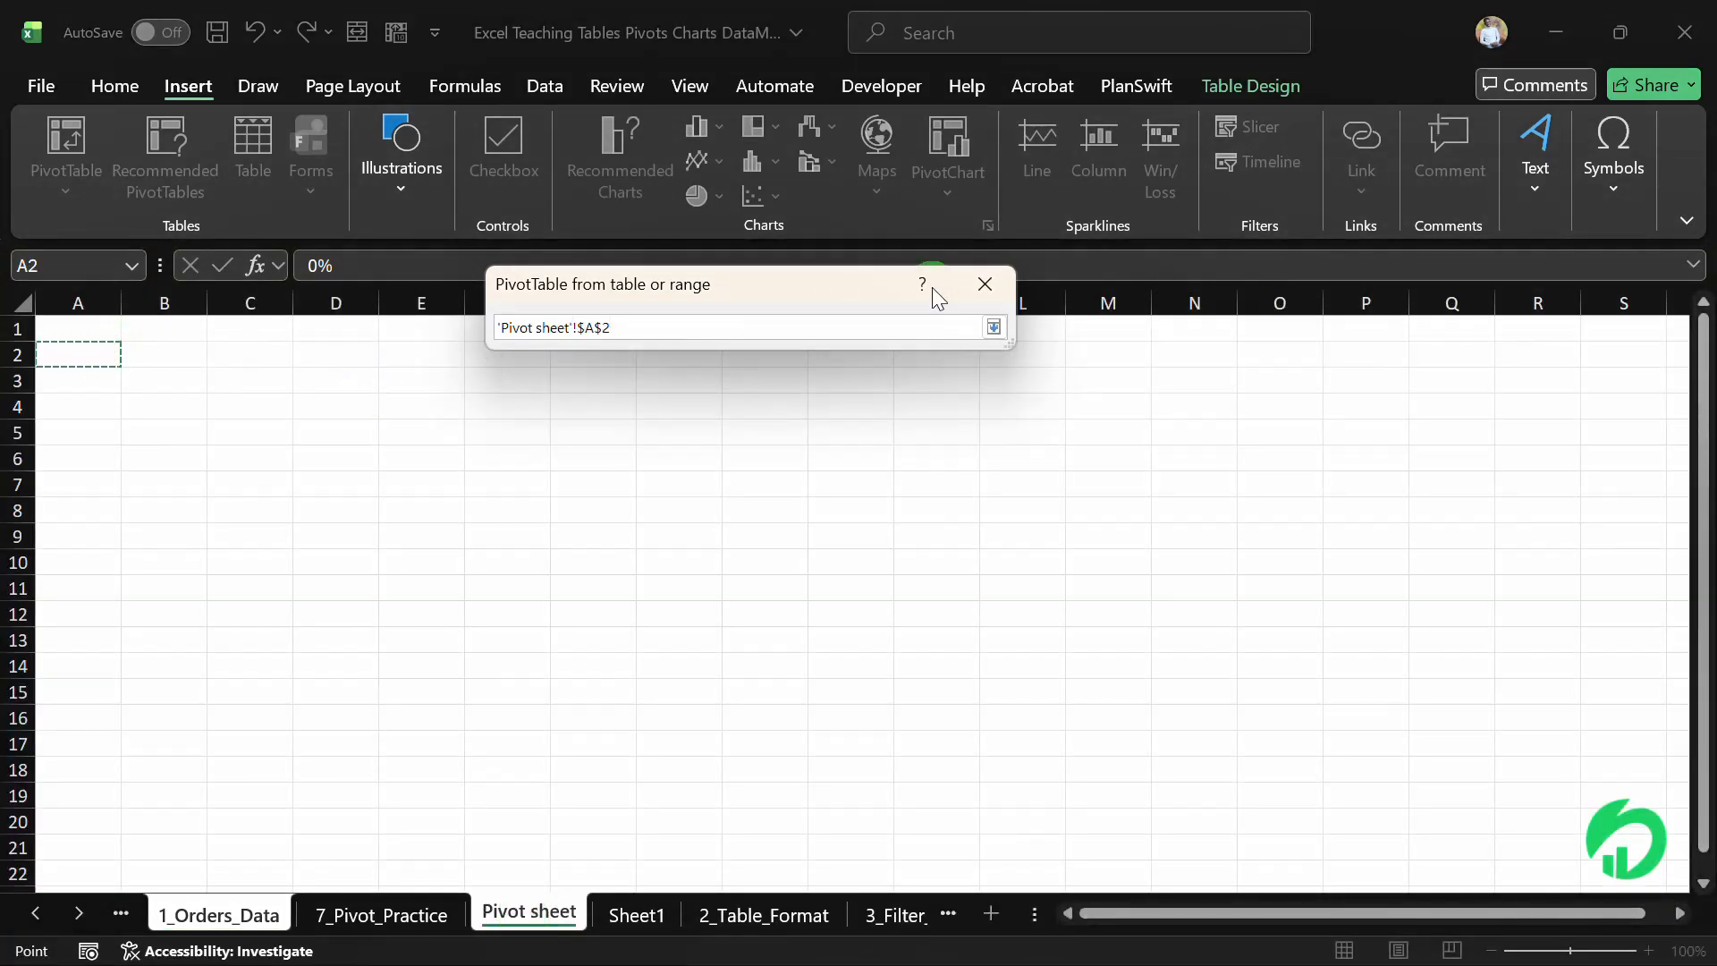
click(993, 326)
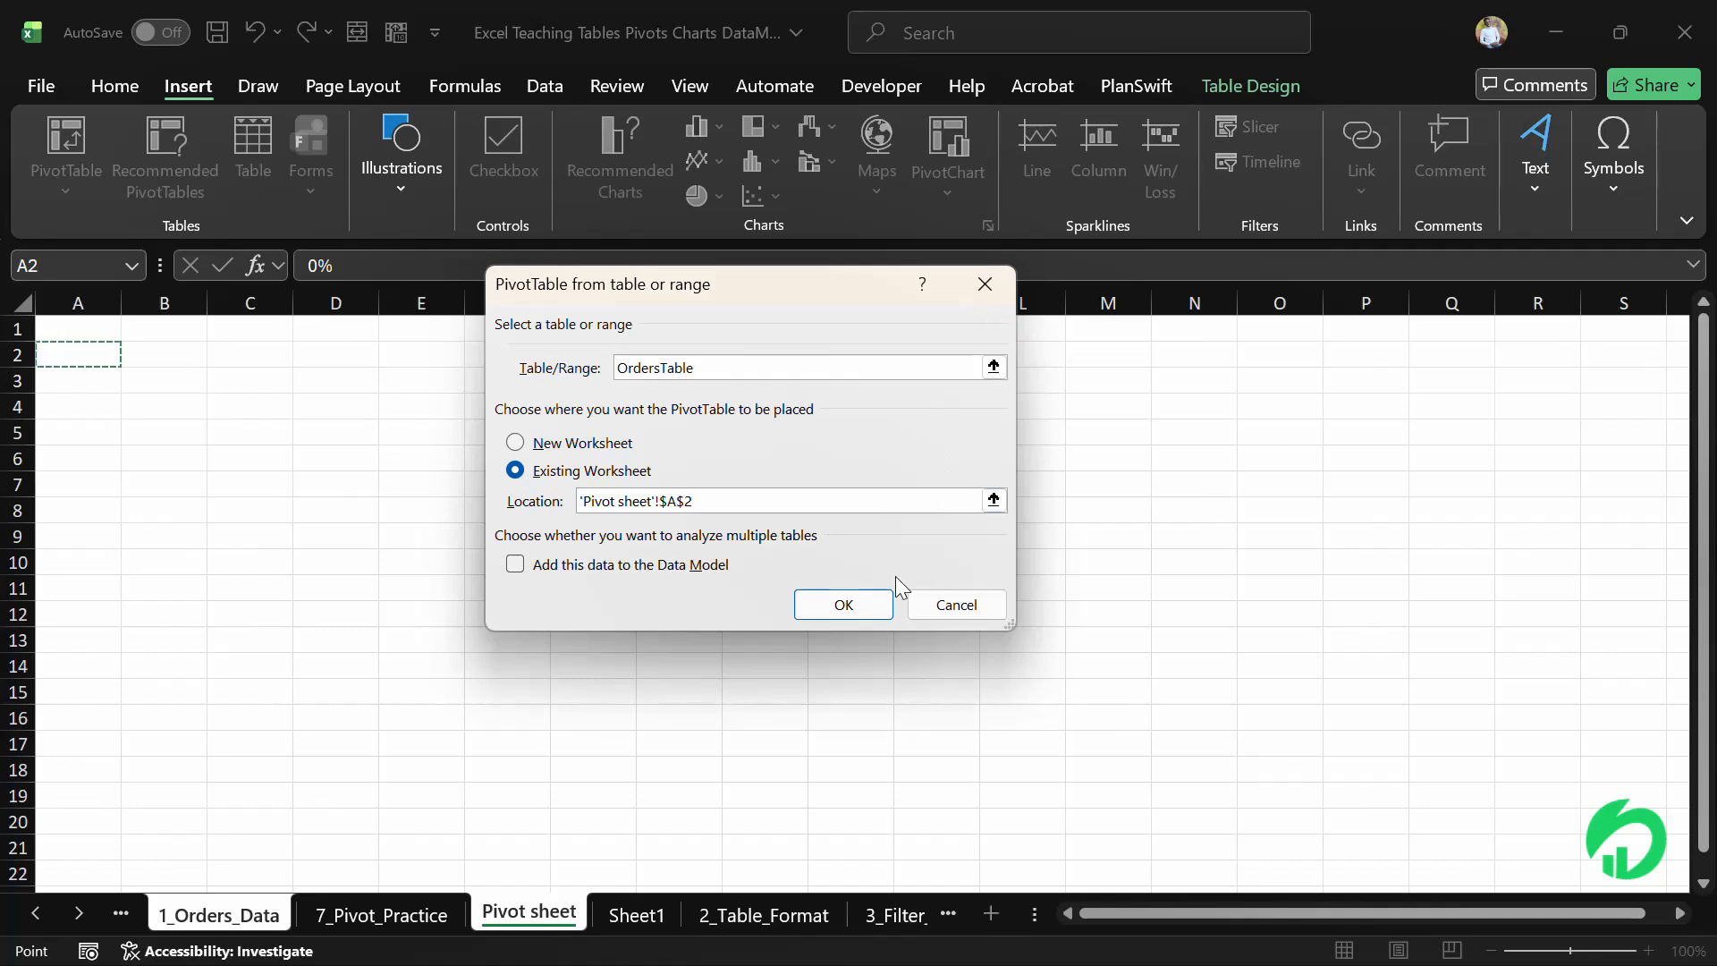
click(860, 610)
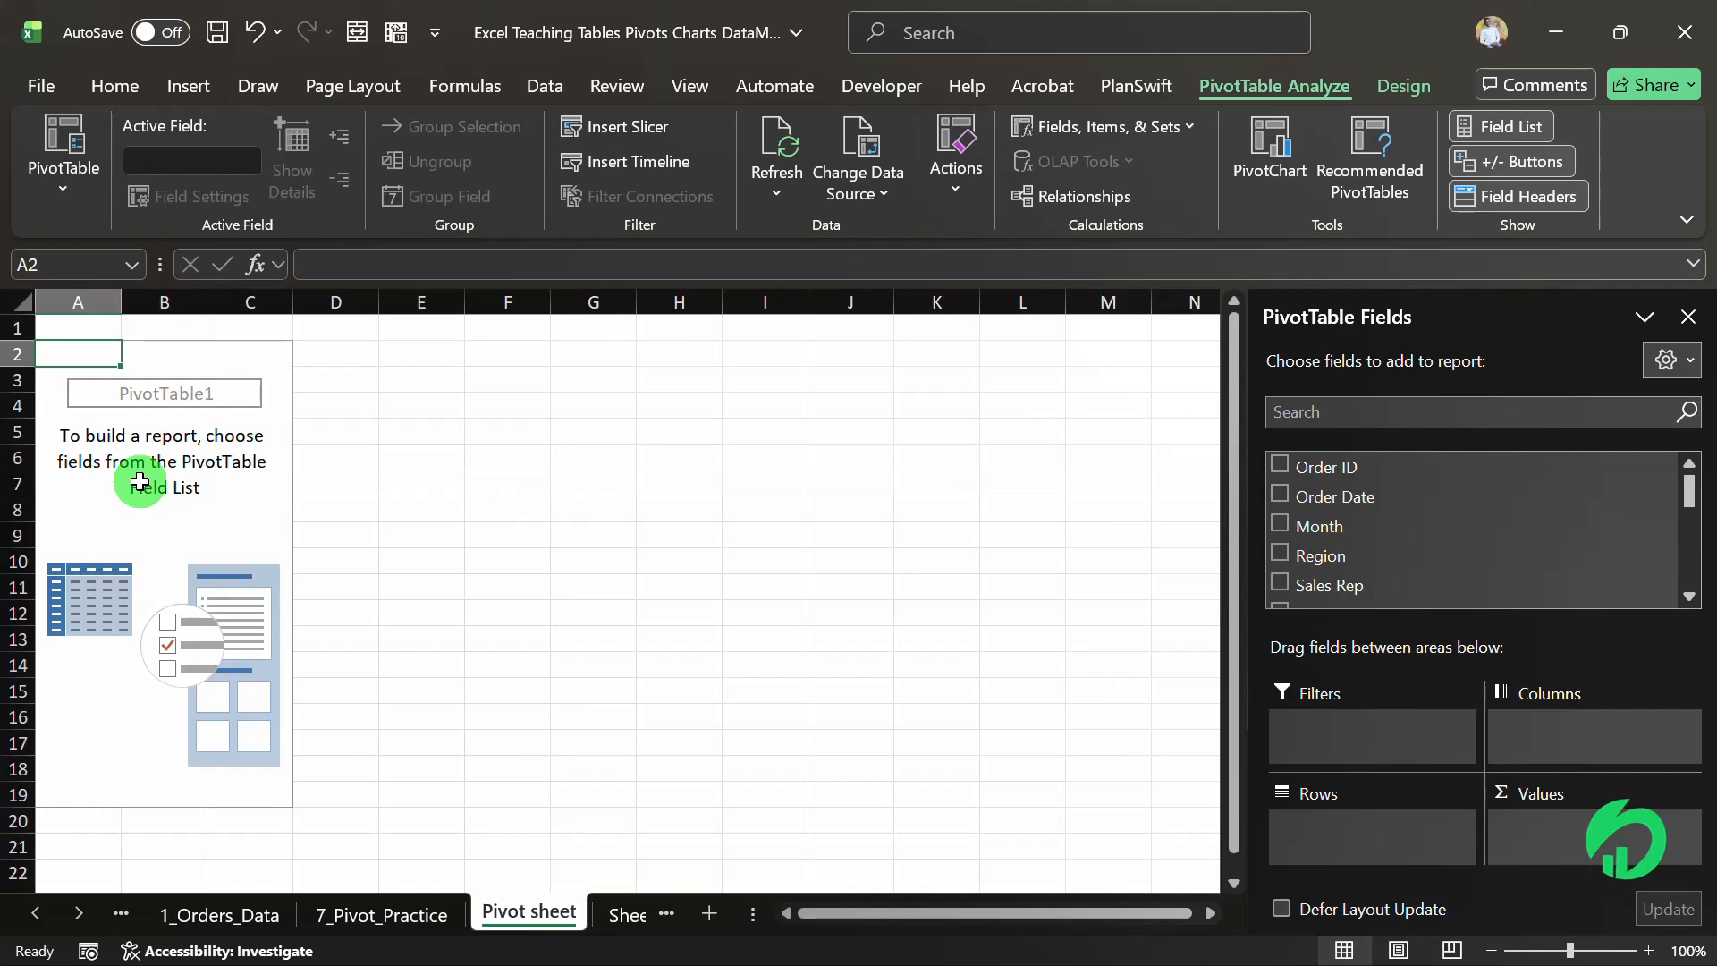
Recheck the Pivot Task 1 instructions on 7_Pivot_Practice and return to the first columns of the orders table on 1_Orders_Data
click(375, 910)
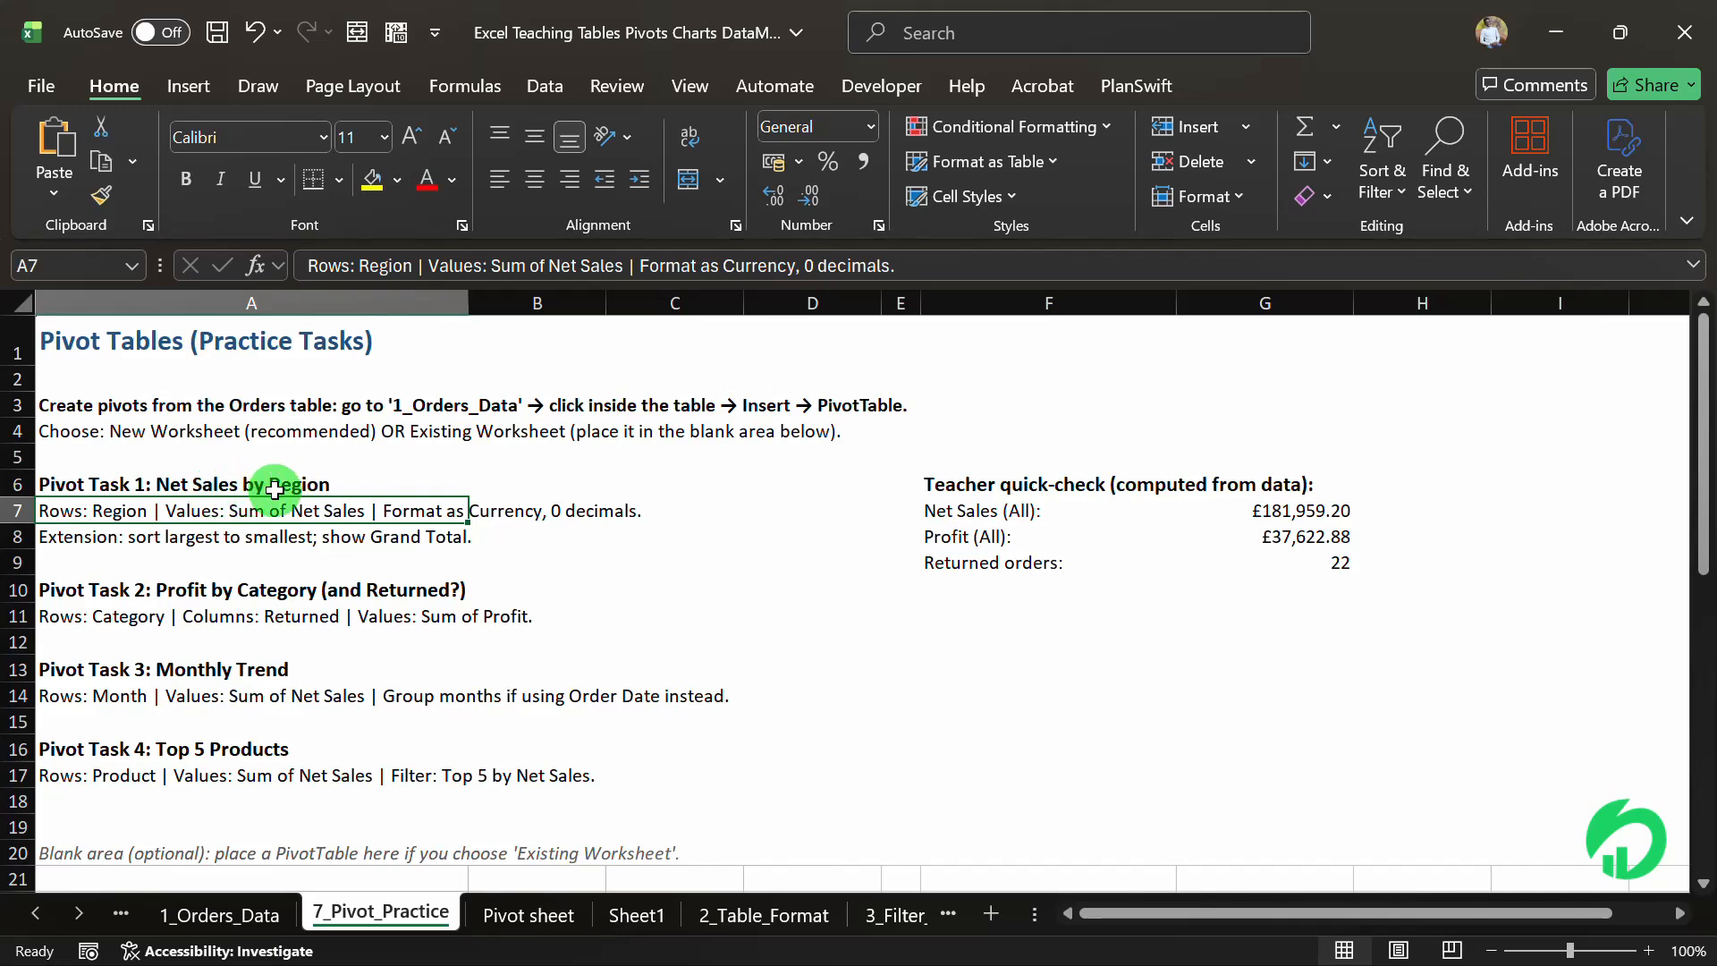
click(553, 902)
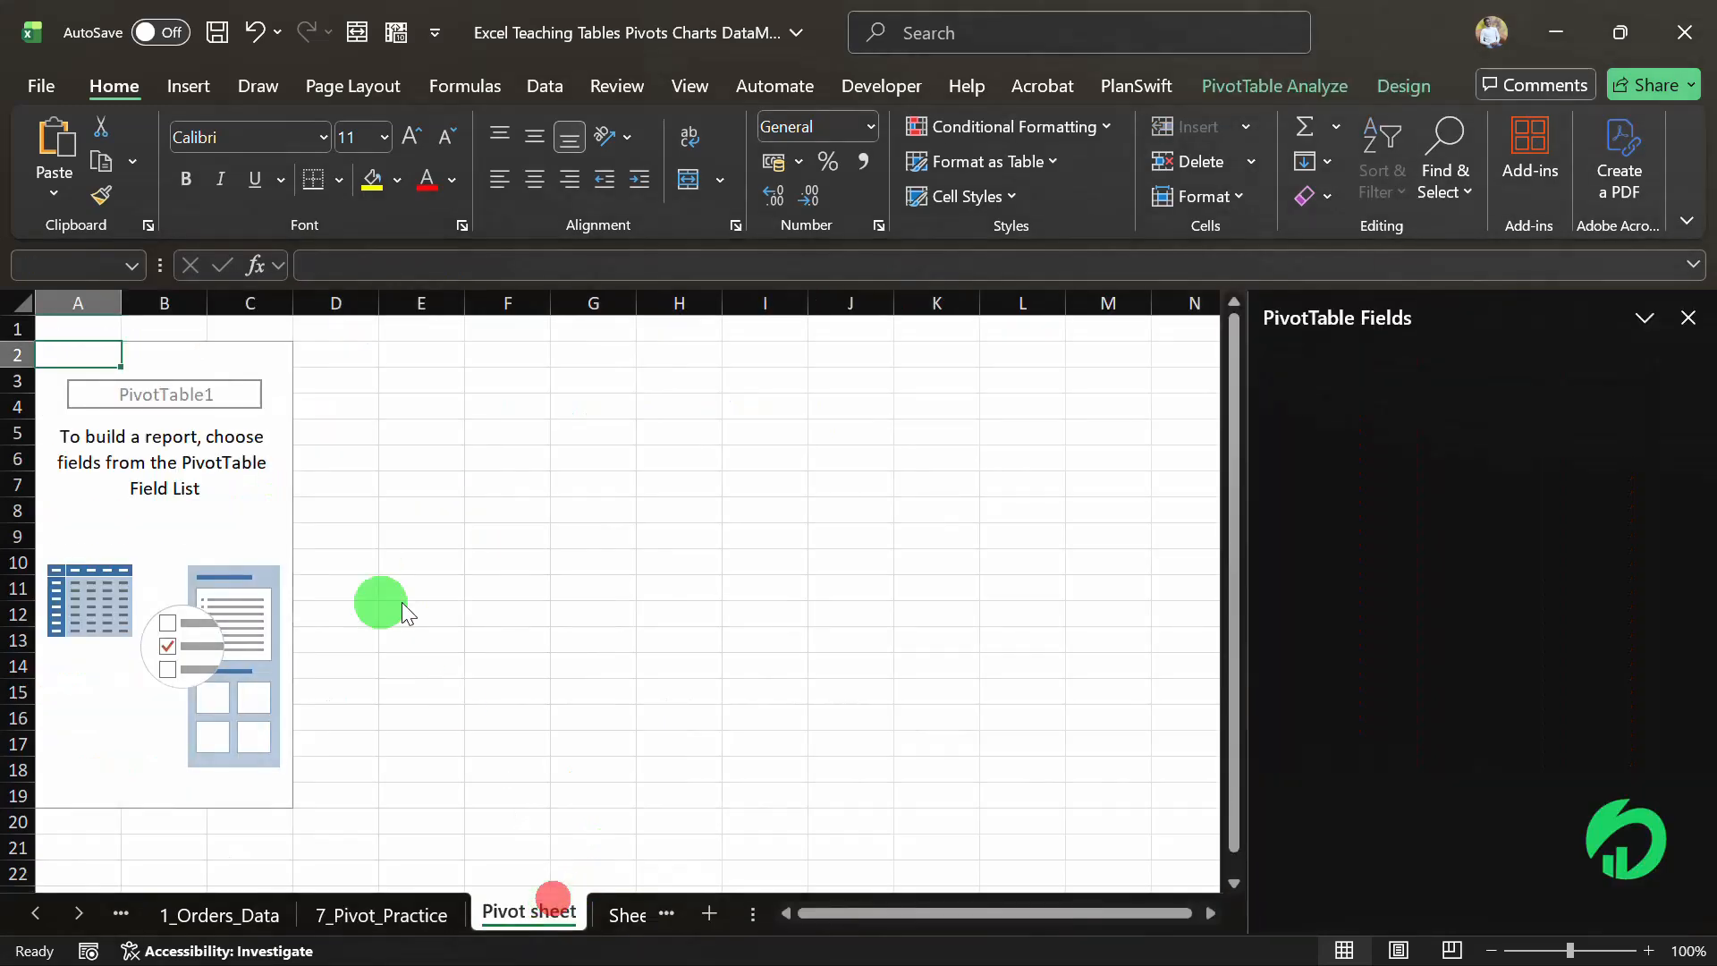
click(193, 914)
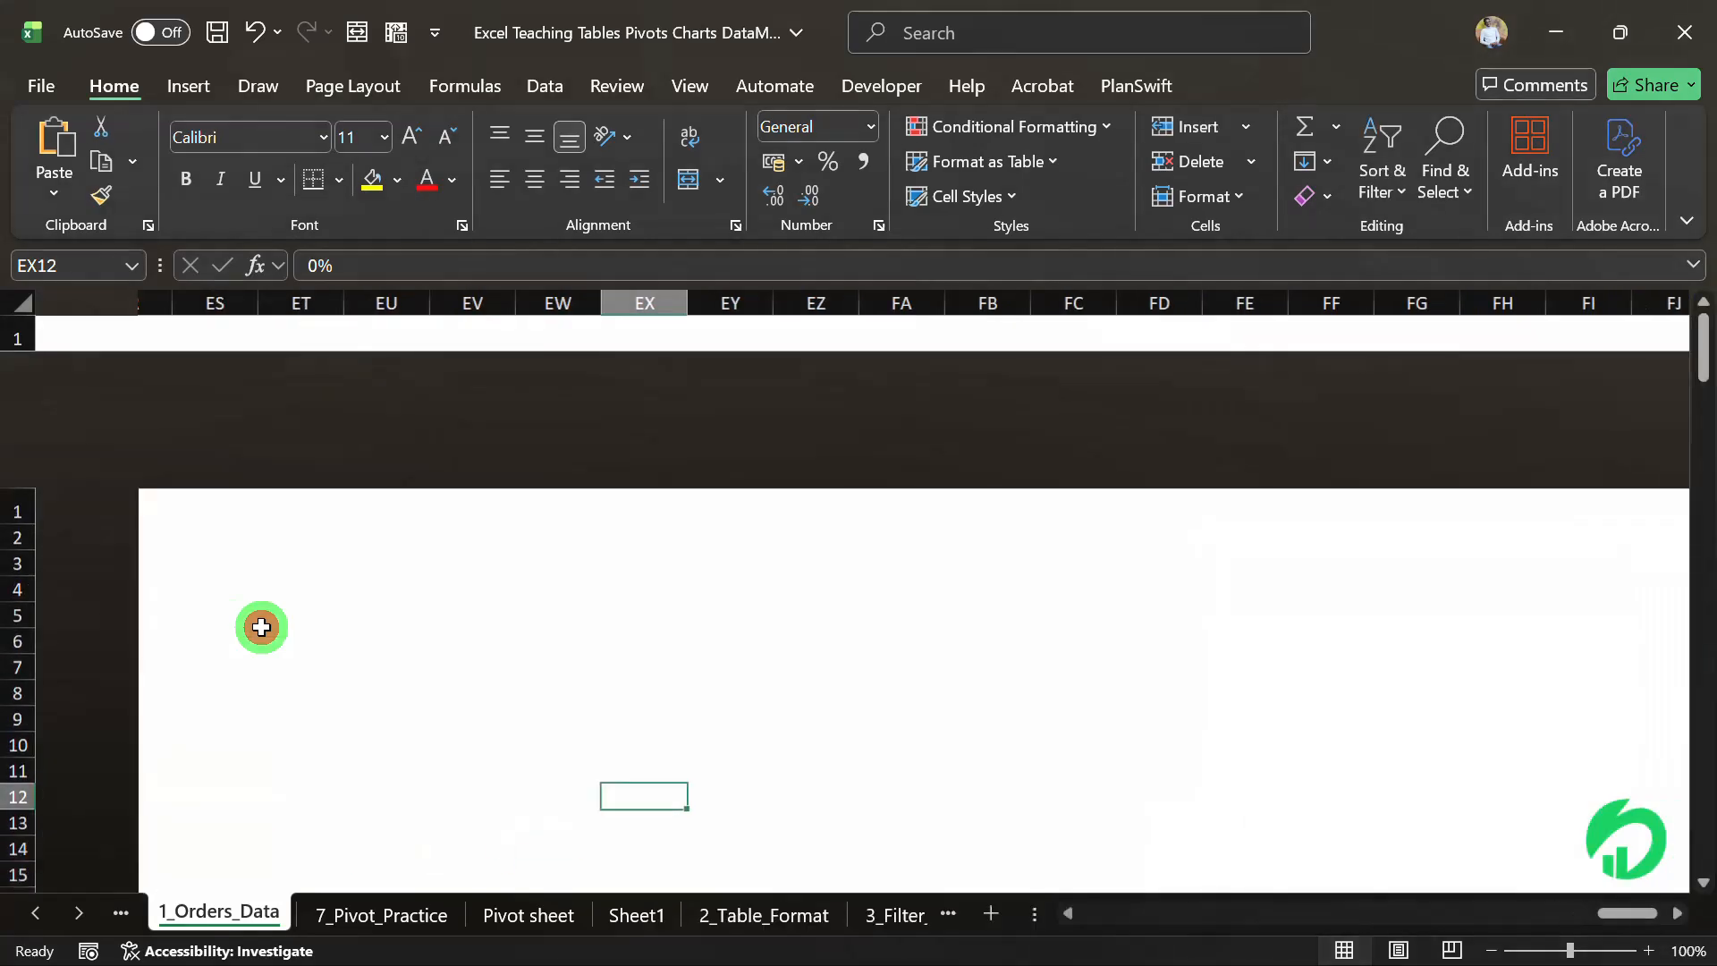
scroll(261, 627, left, 20)
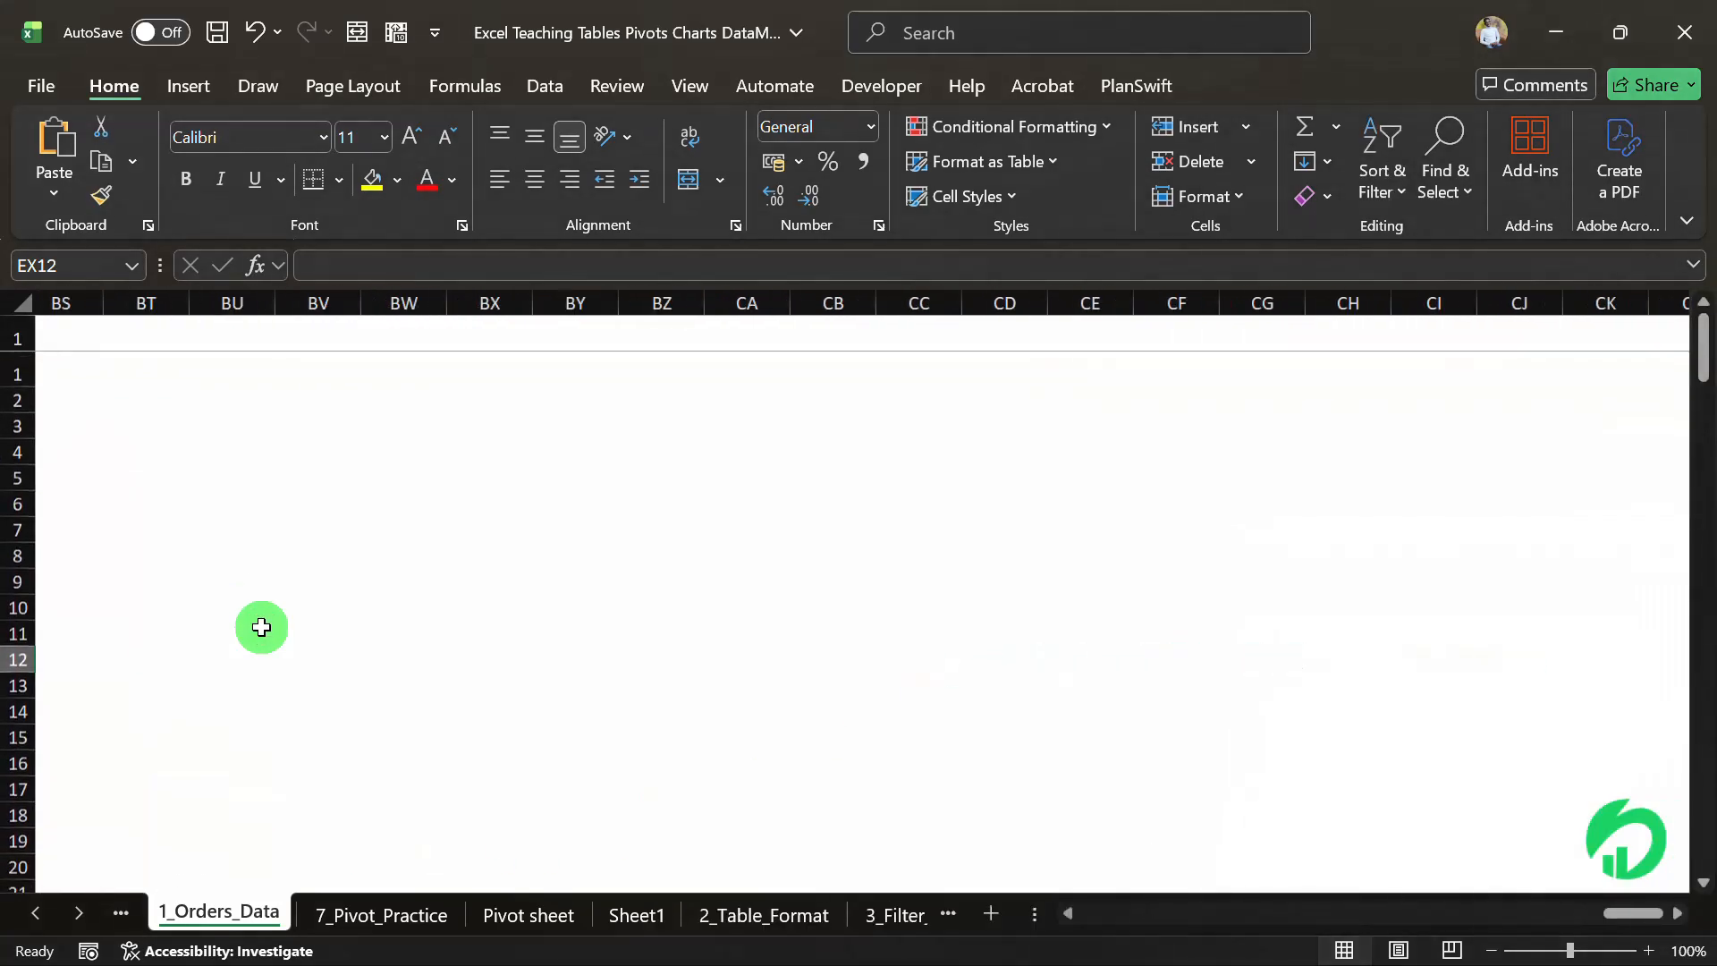
scroll(261, 627, left, 2)
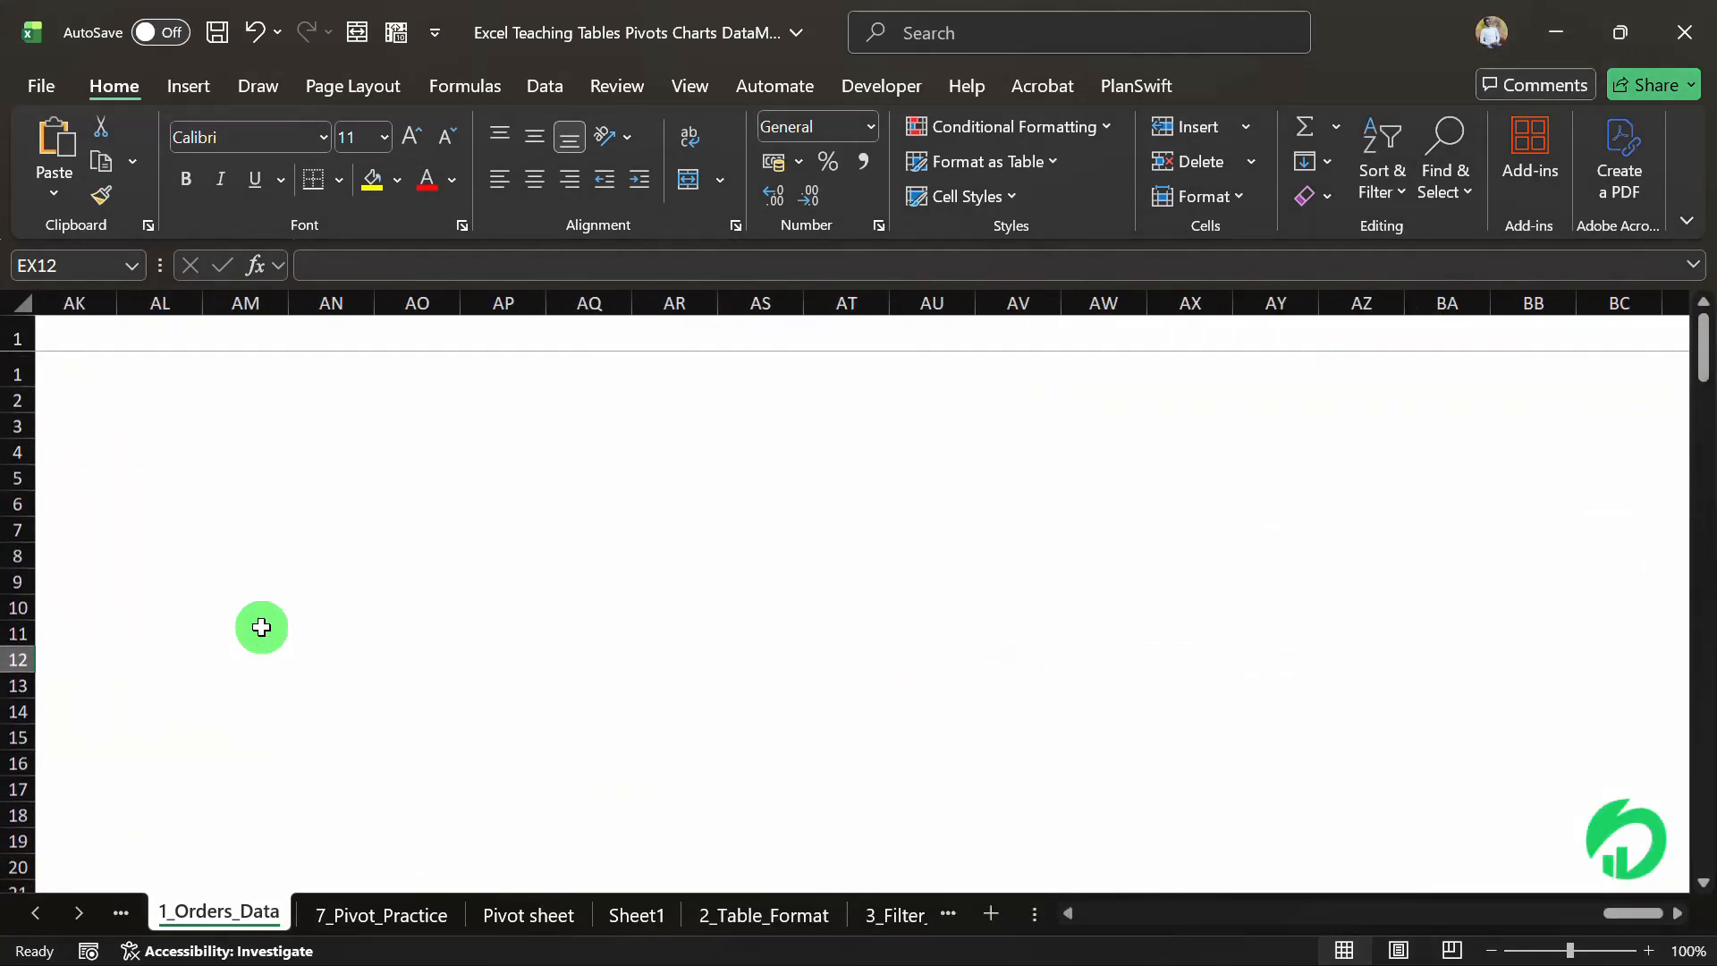
click(189, 599)
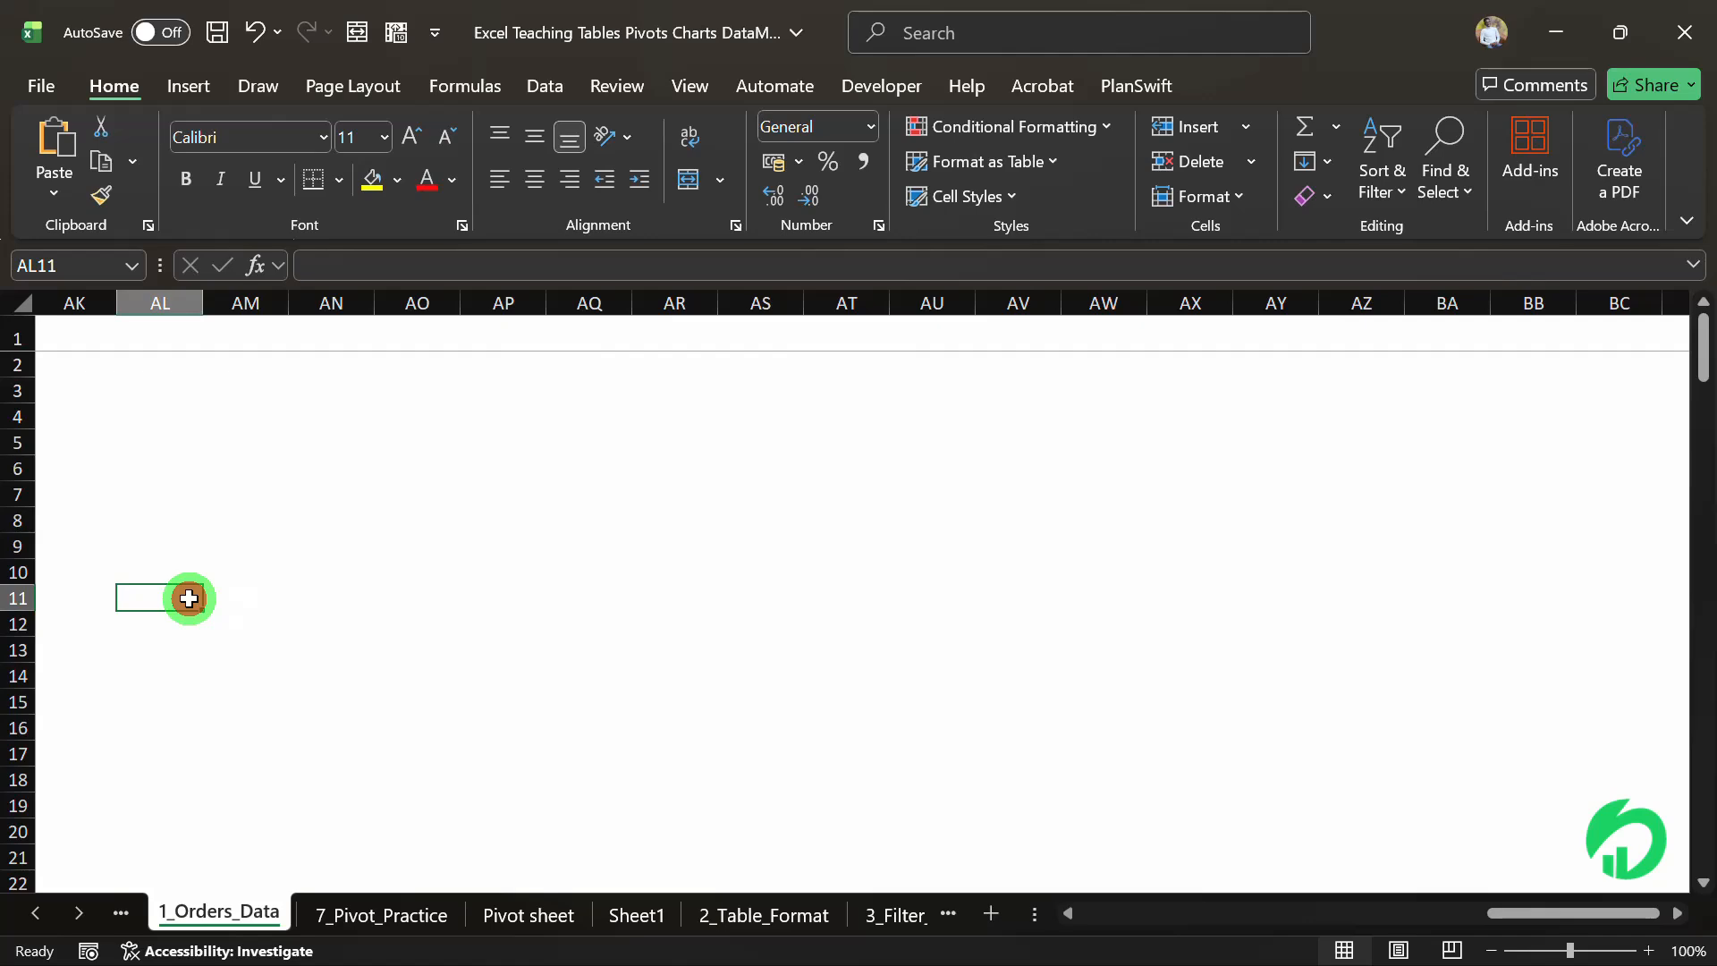
key(shift+Left)
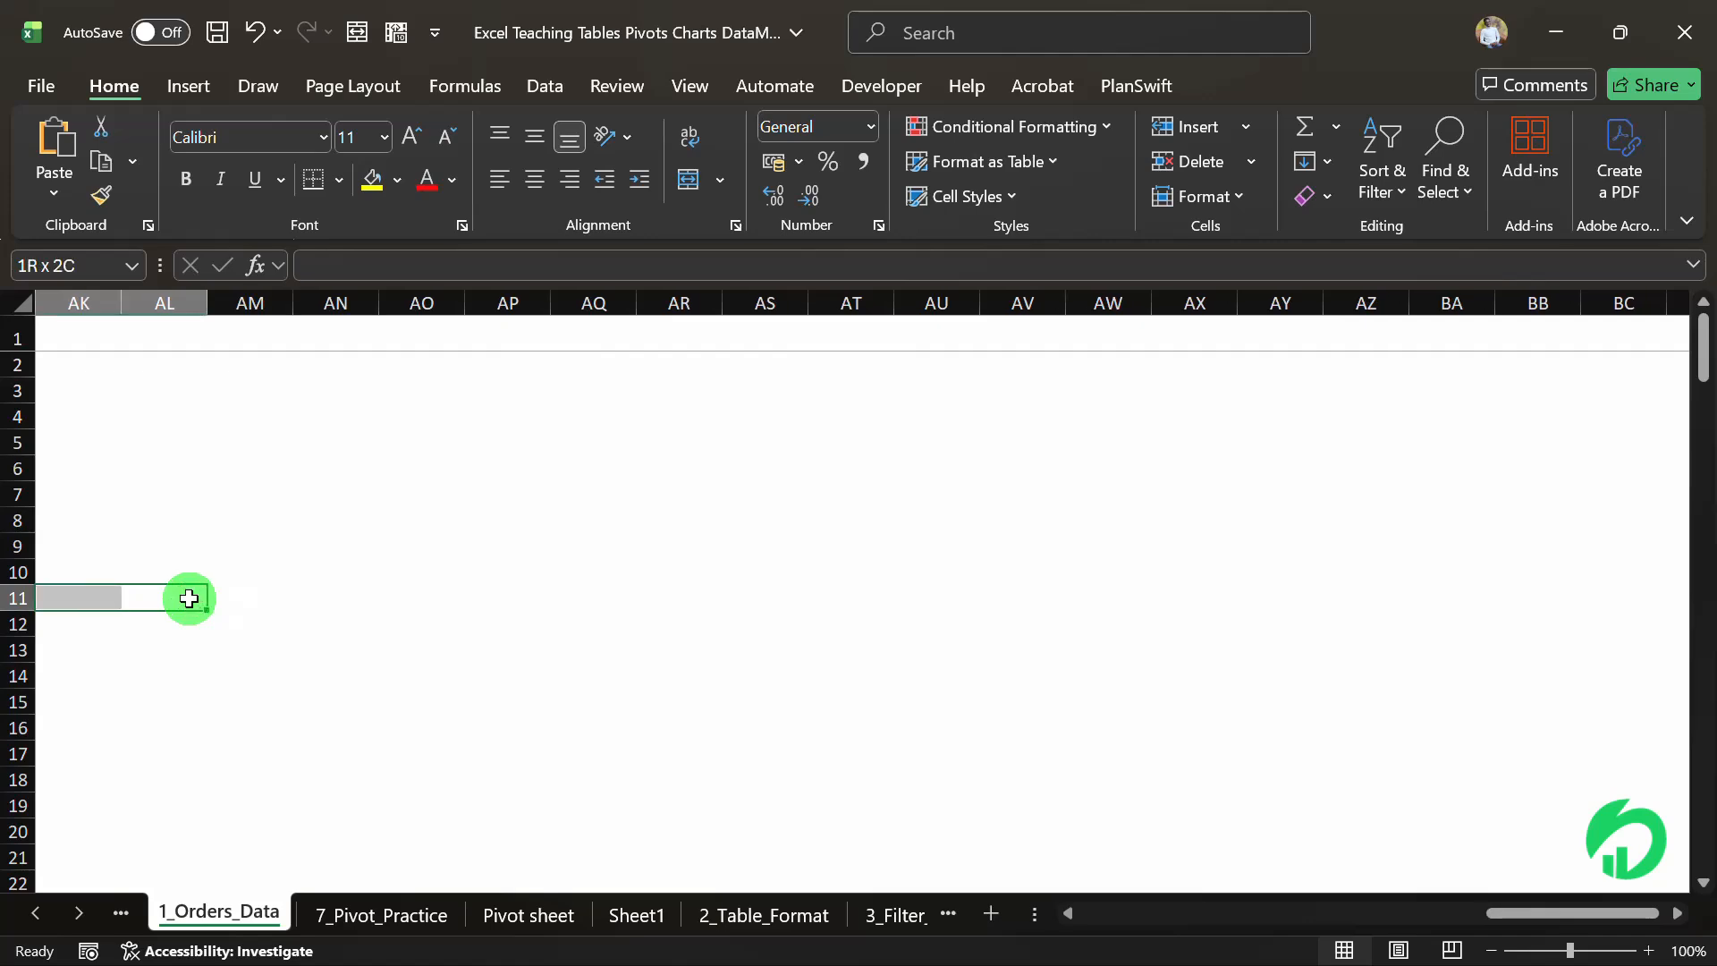
key(ctrl+Left)
scroll(185, 594, left, 8)
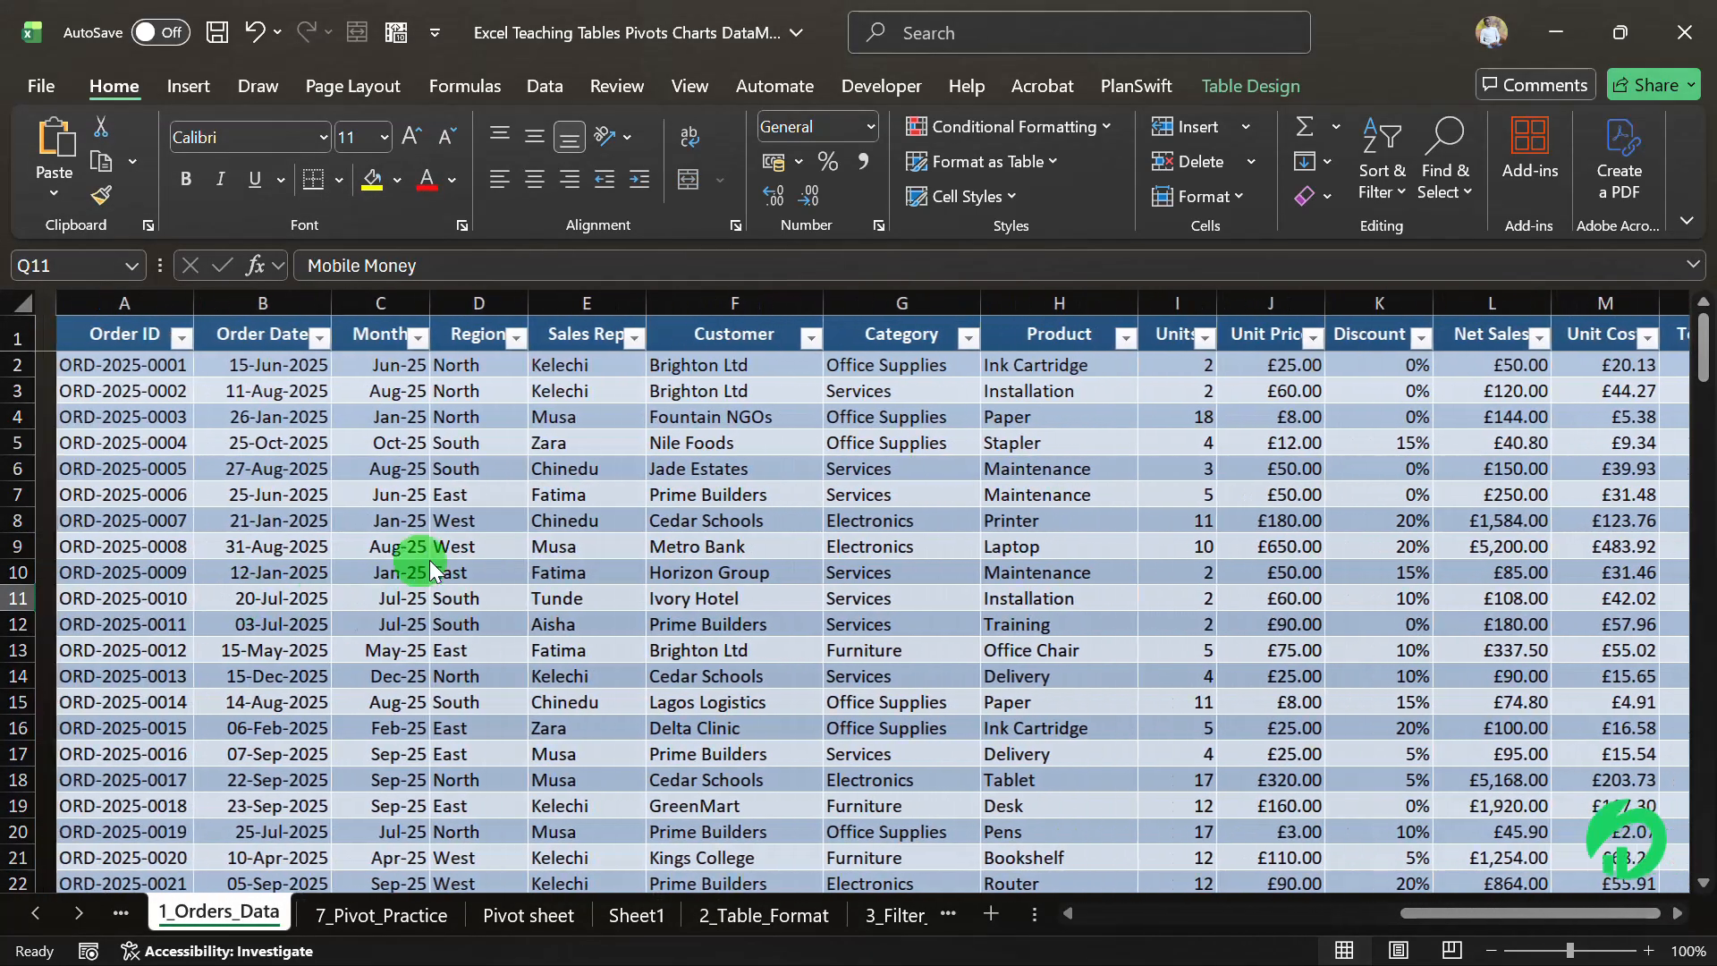
Examine the Region and Net Sales columns of the orders table as the source fields for the PivotTable
click(451, 298)
scroll(1395, 447, right, 1)
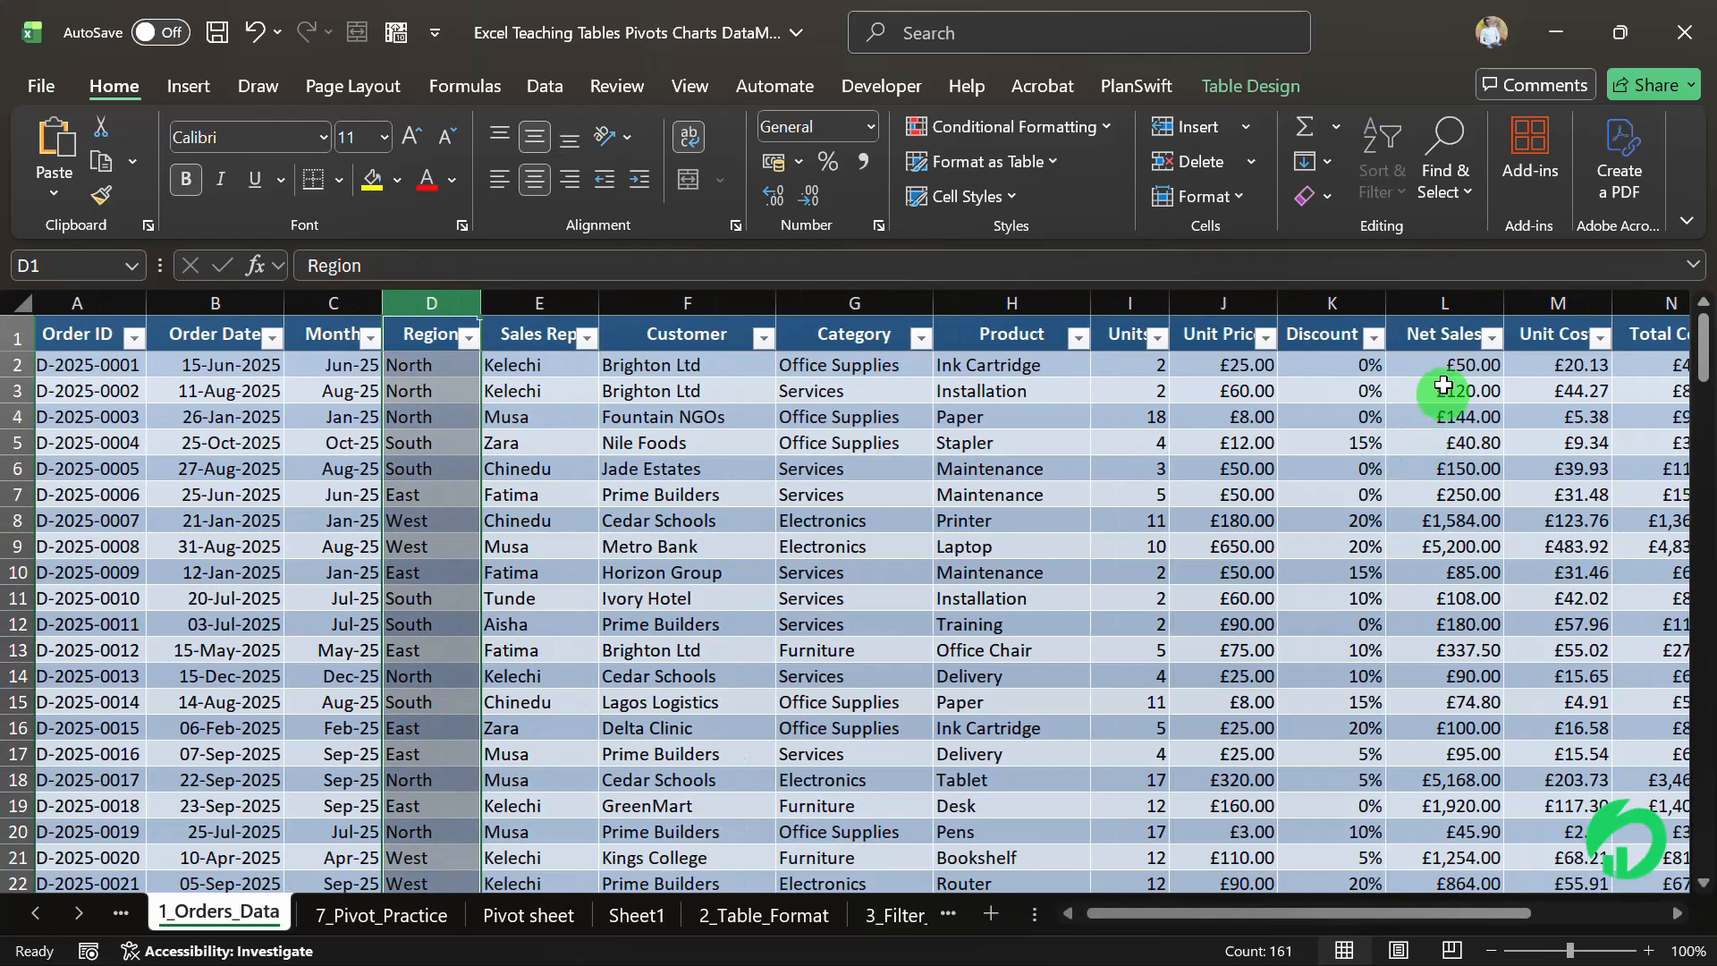
click(1444, 303)
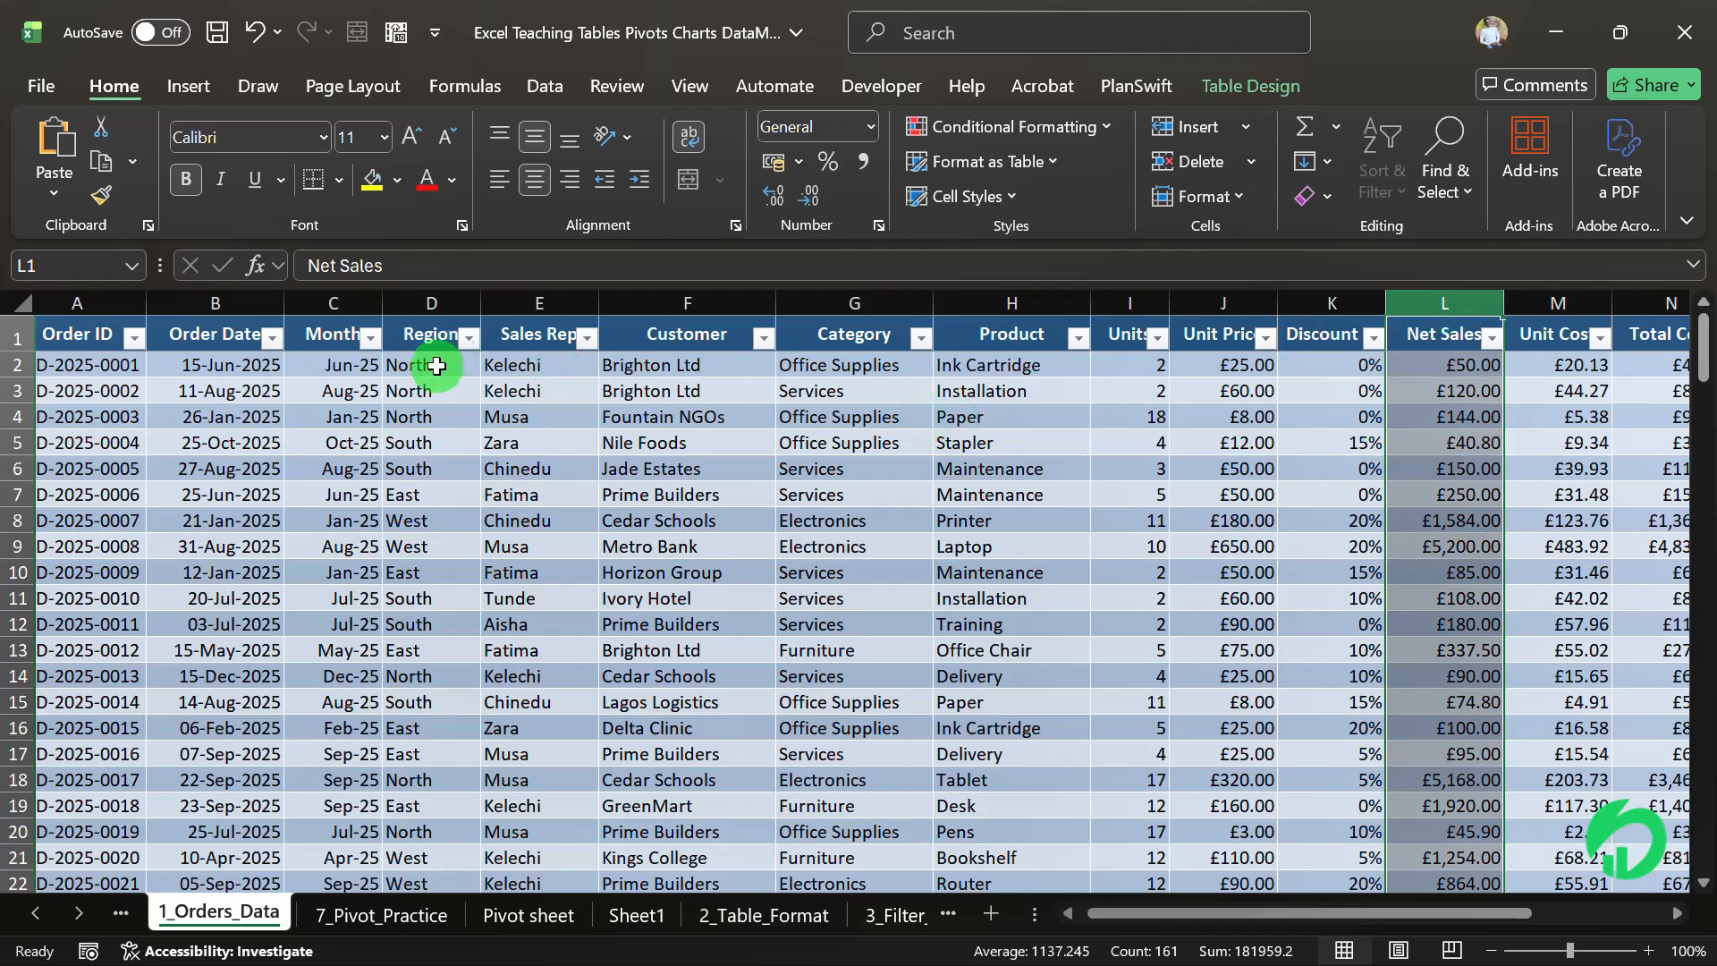
click(414, 303)
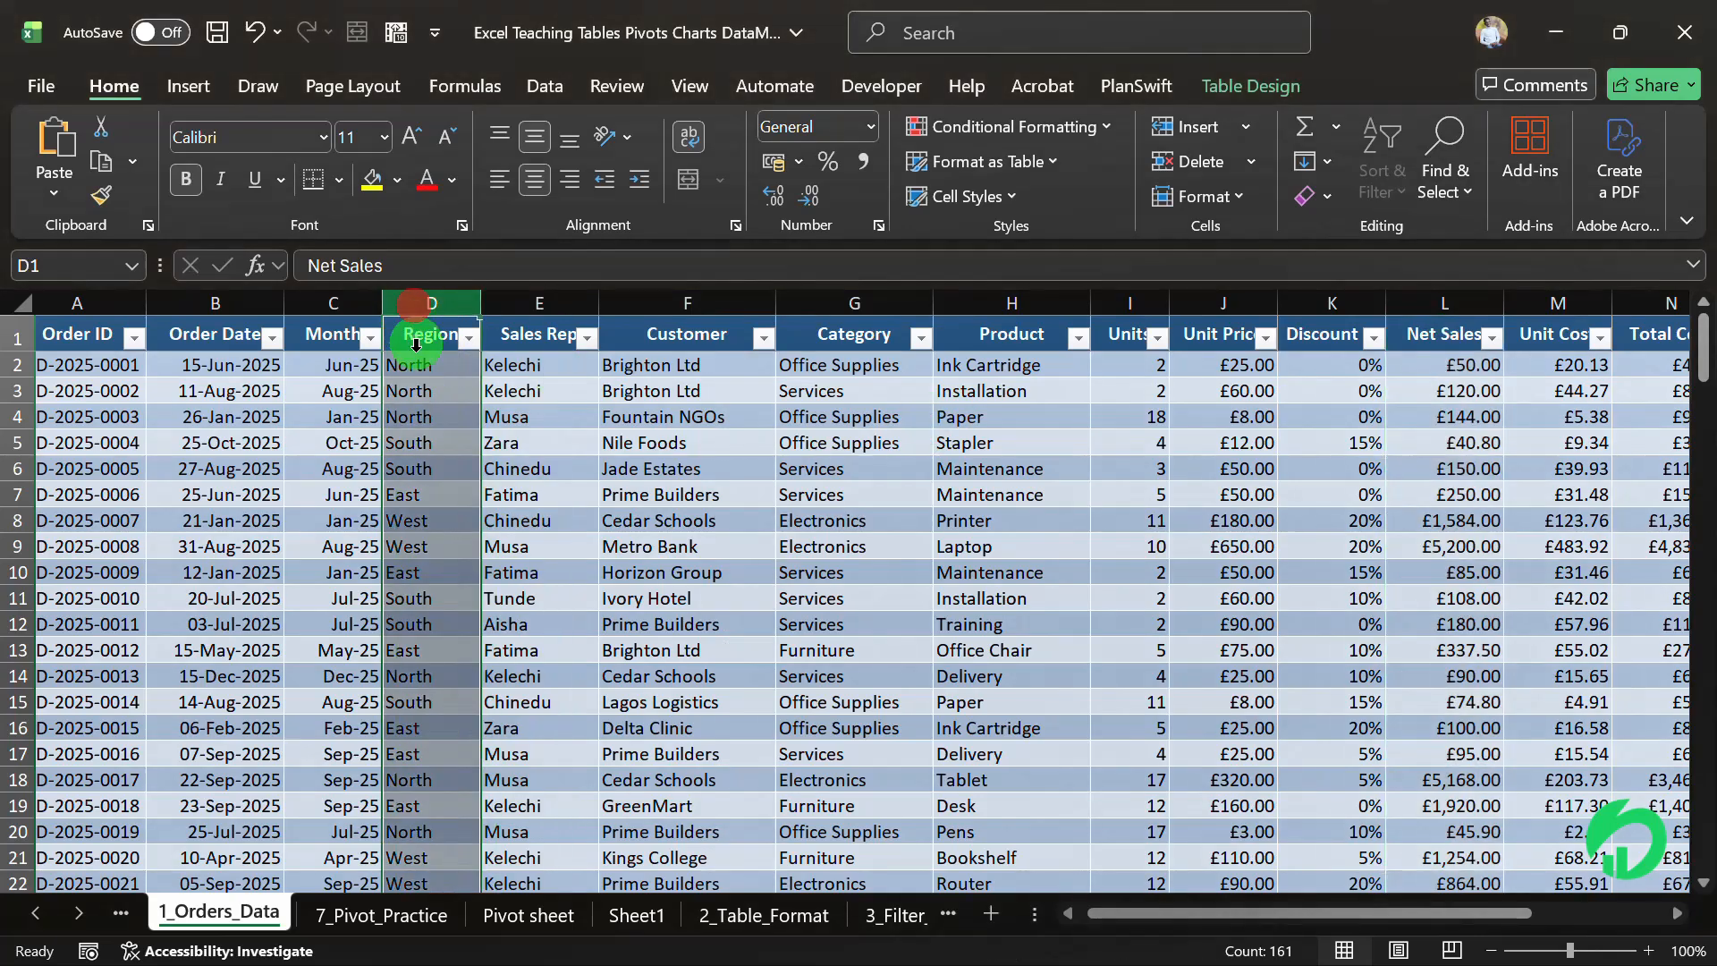
right_click(416, 306)
click(845, 510)
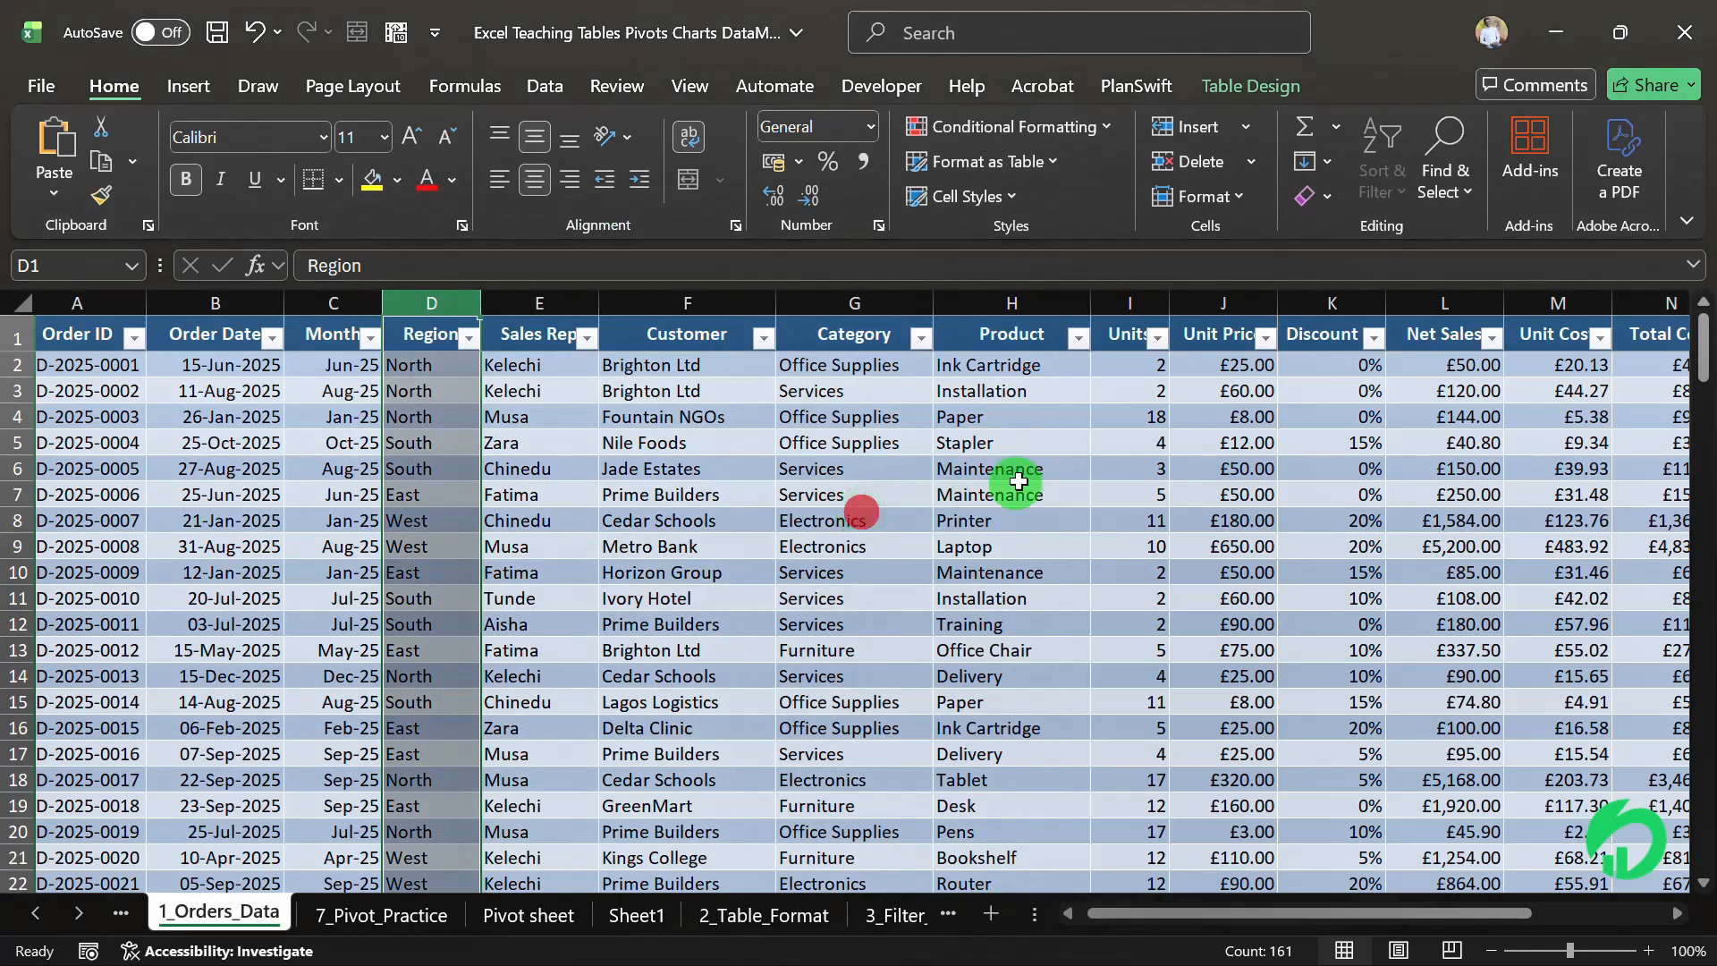
click(1439, 305)
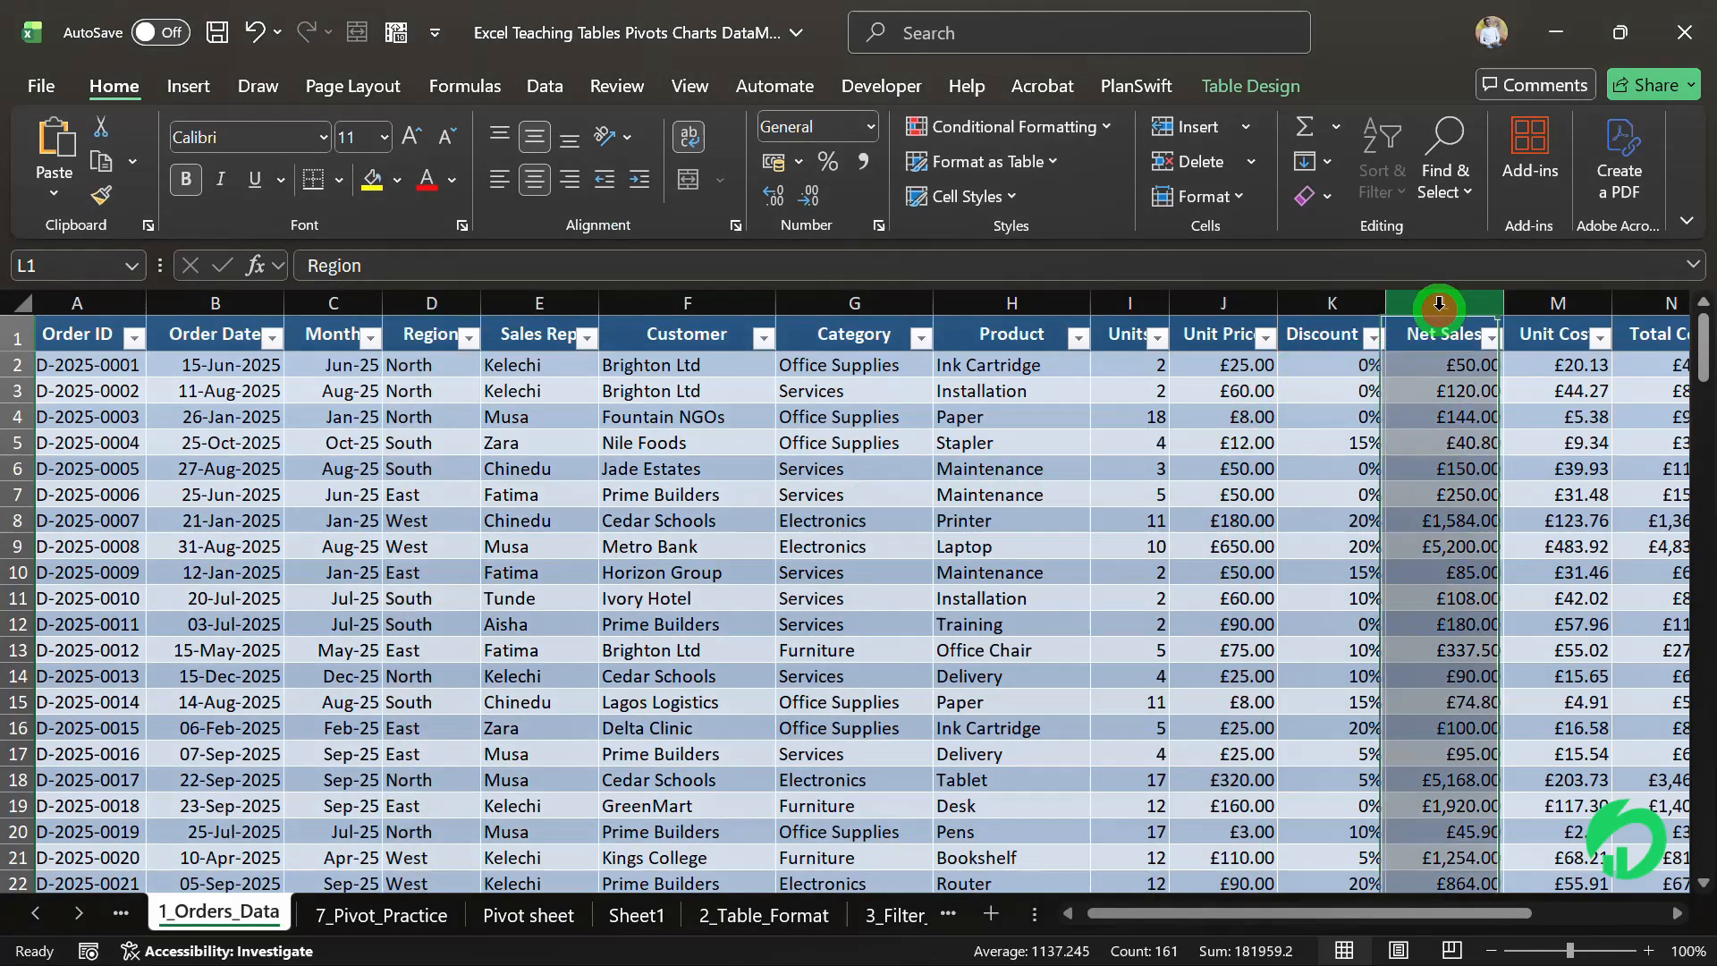
click(430, 305)
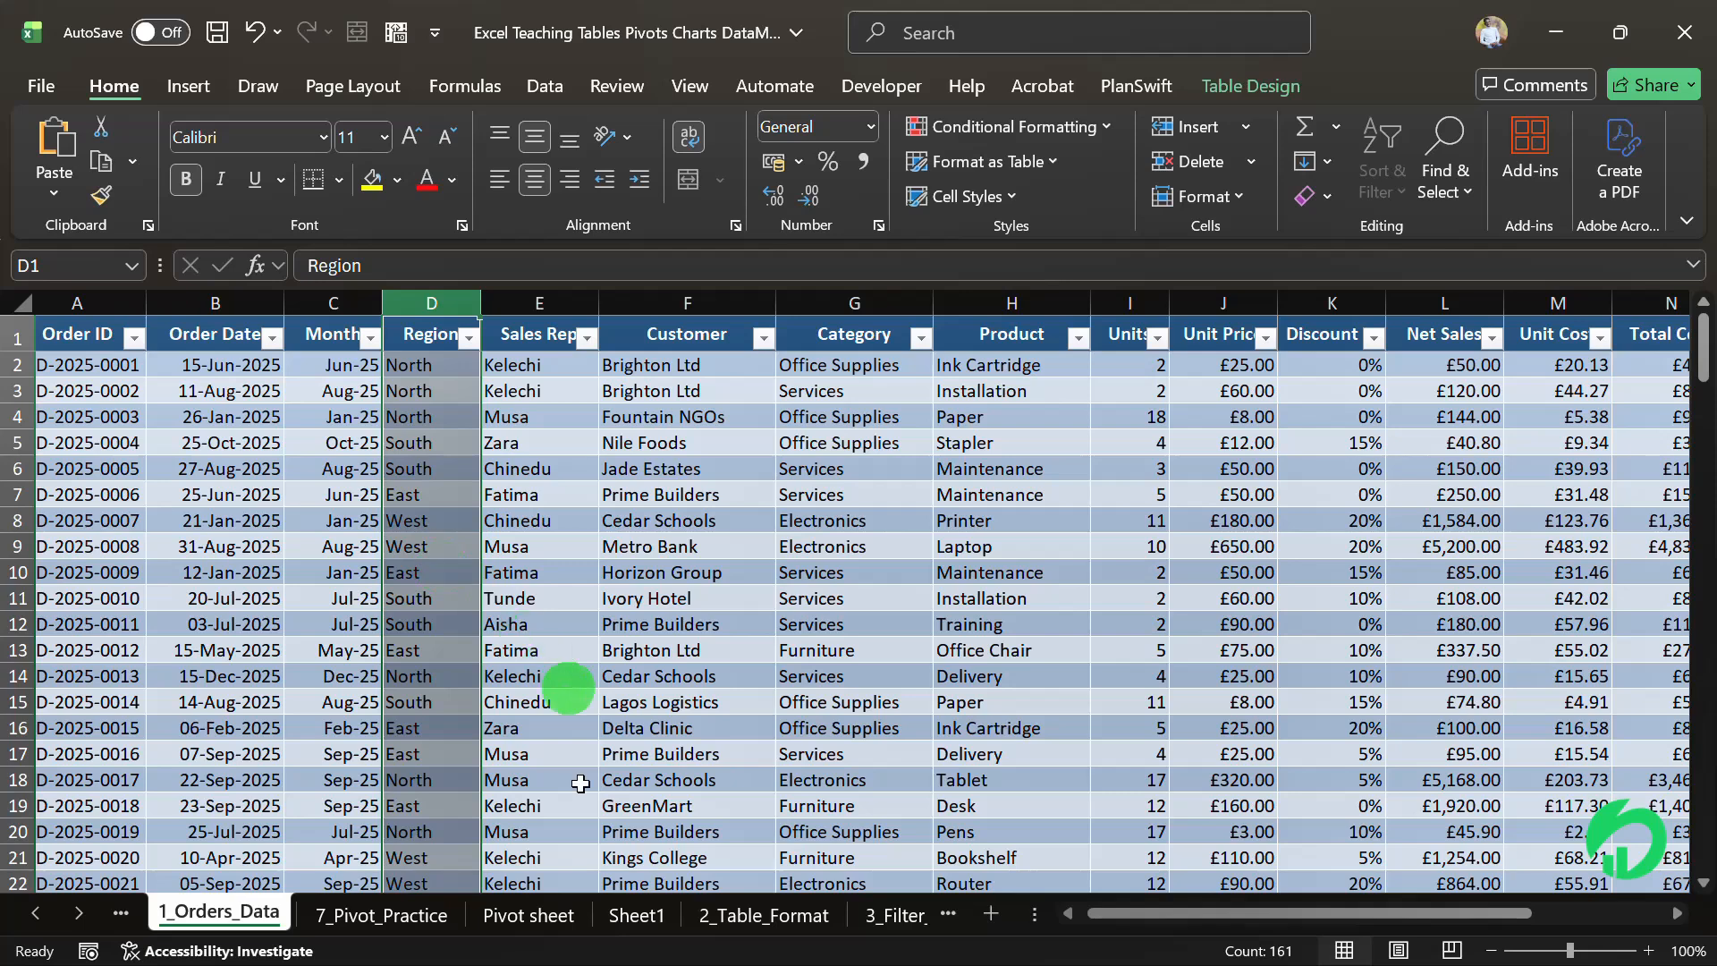
On the Pivot sheet, add Region to the PivotTable's Rows and Net Sales to its Values as a sum
click(529, 917)
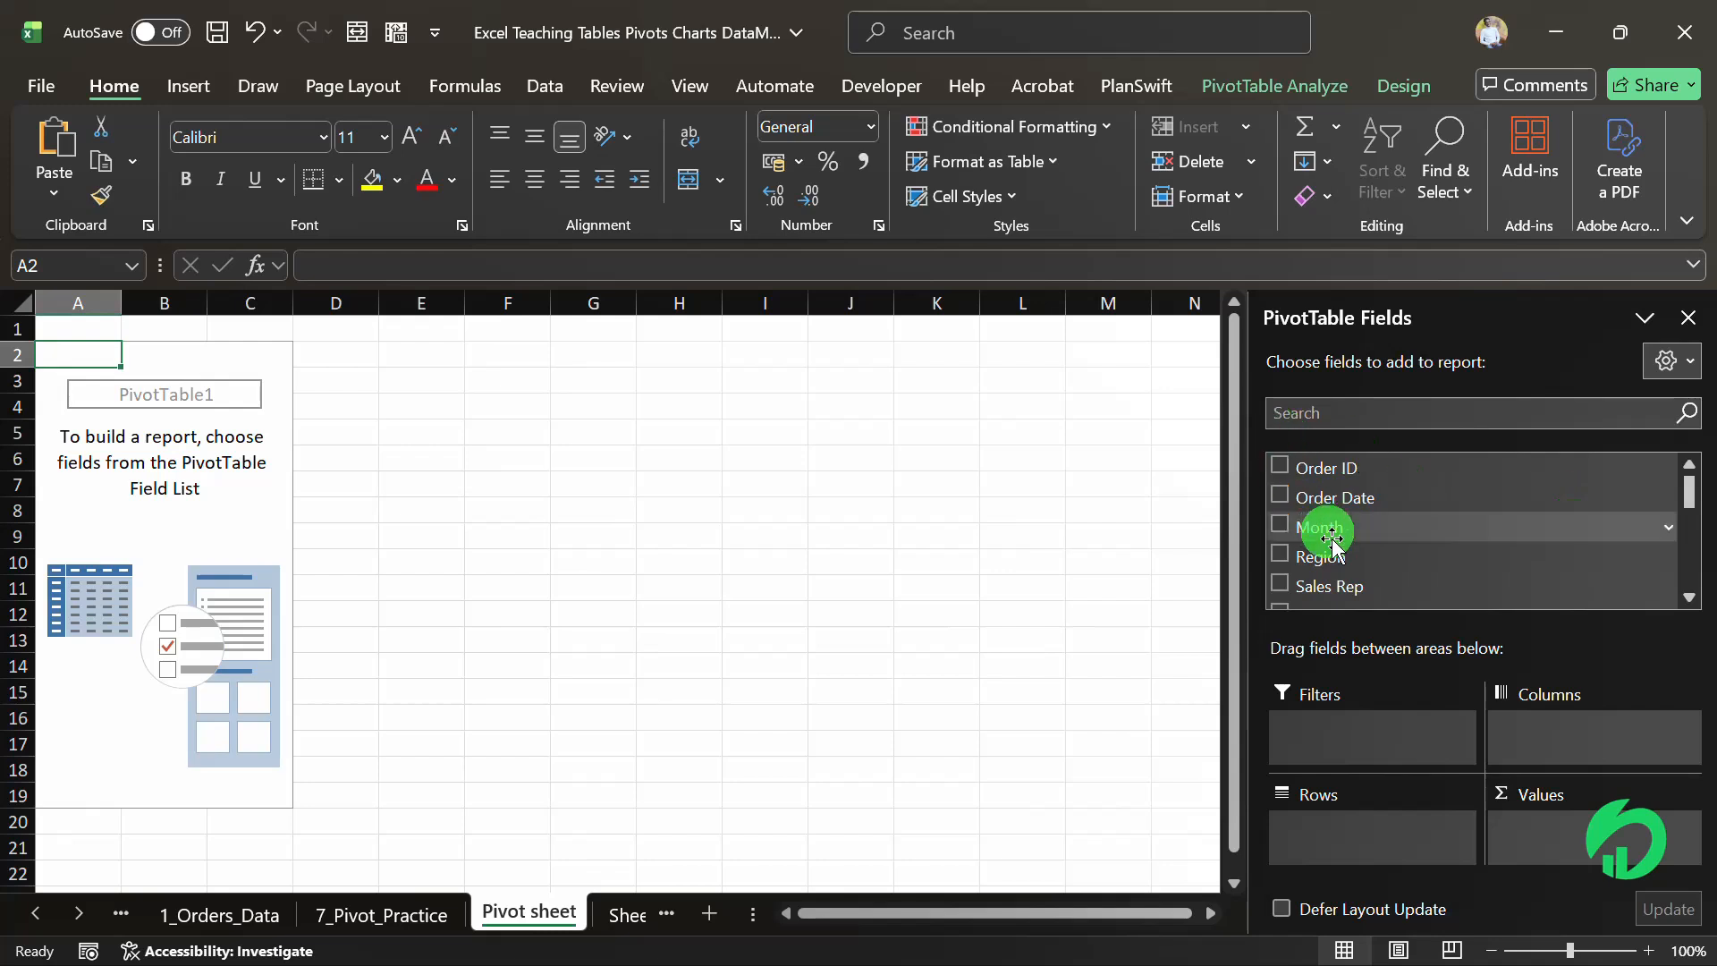
drag(1296, 555, 1313, 824)
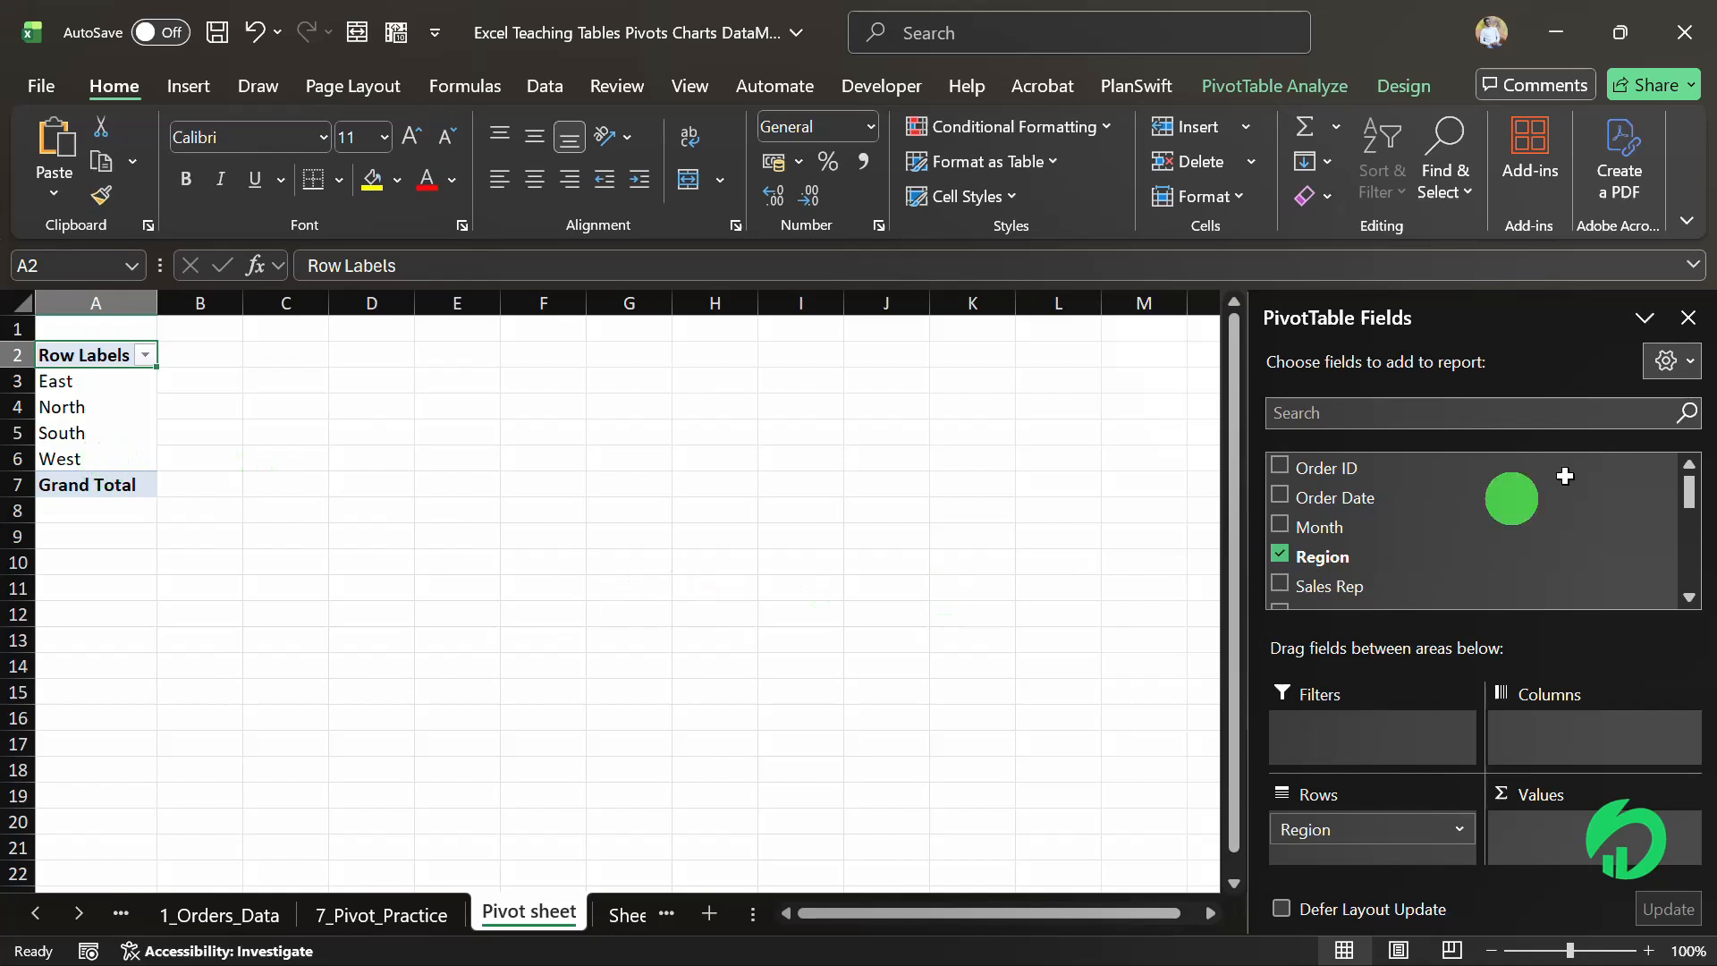
click(1690, 596)
drag(1689, 596, 1690, 595)
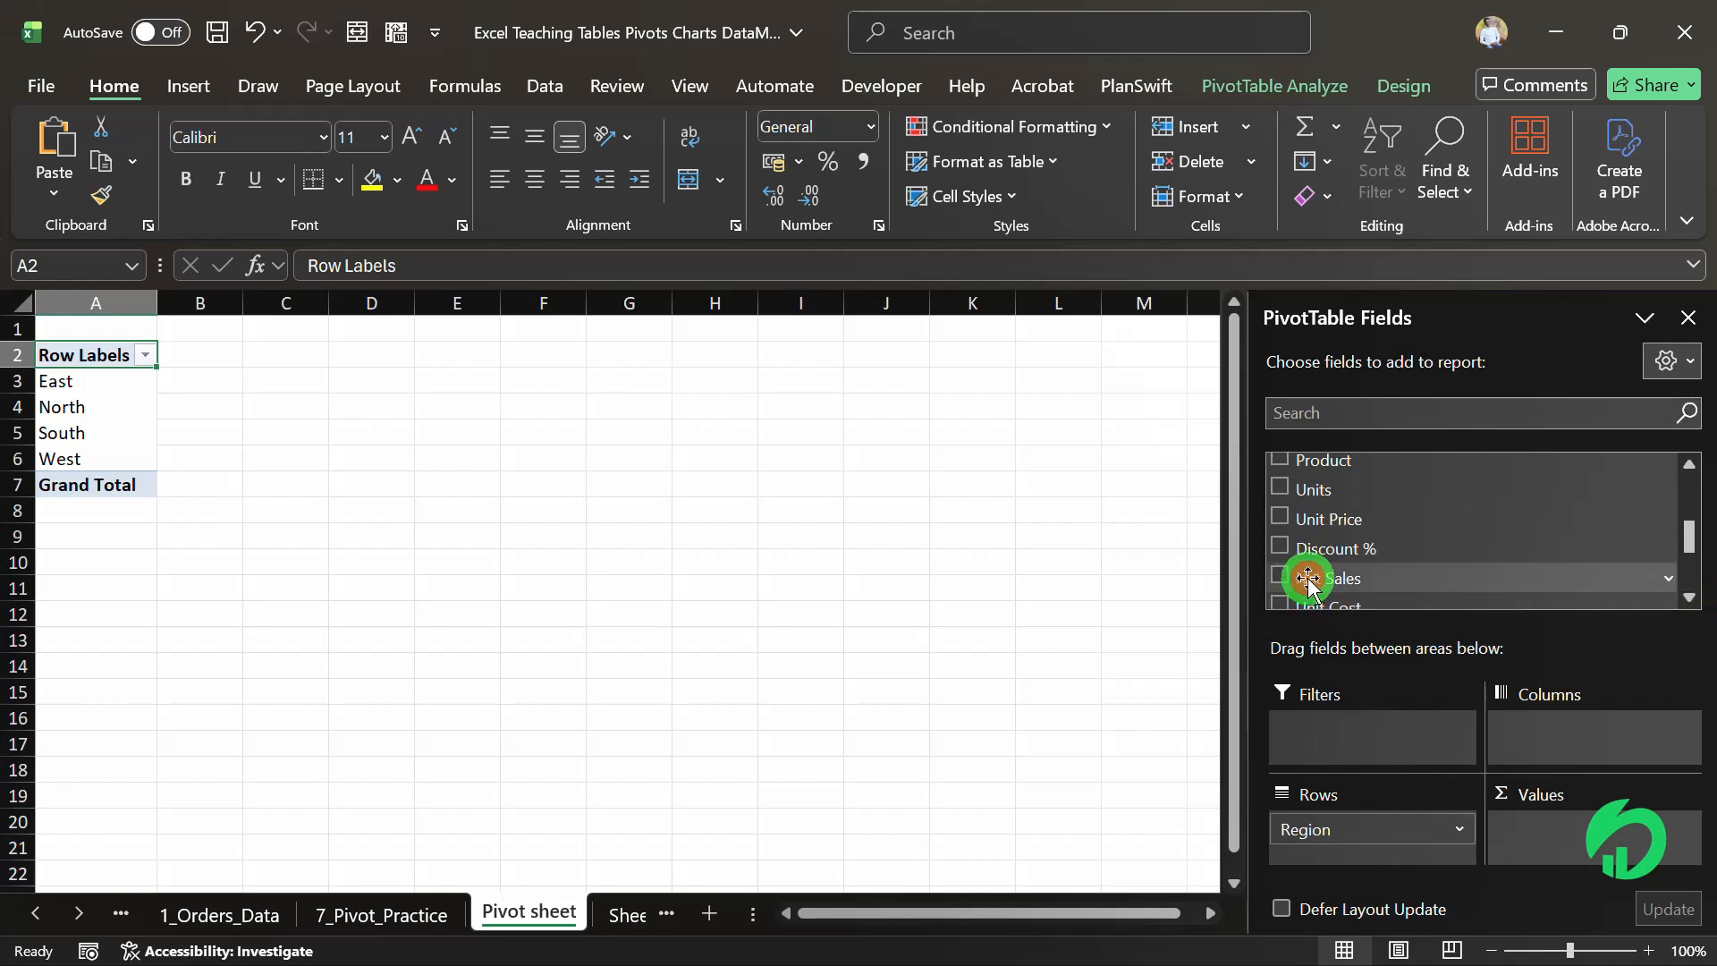
drag(1307, 581, 1574, 832)
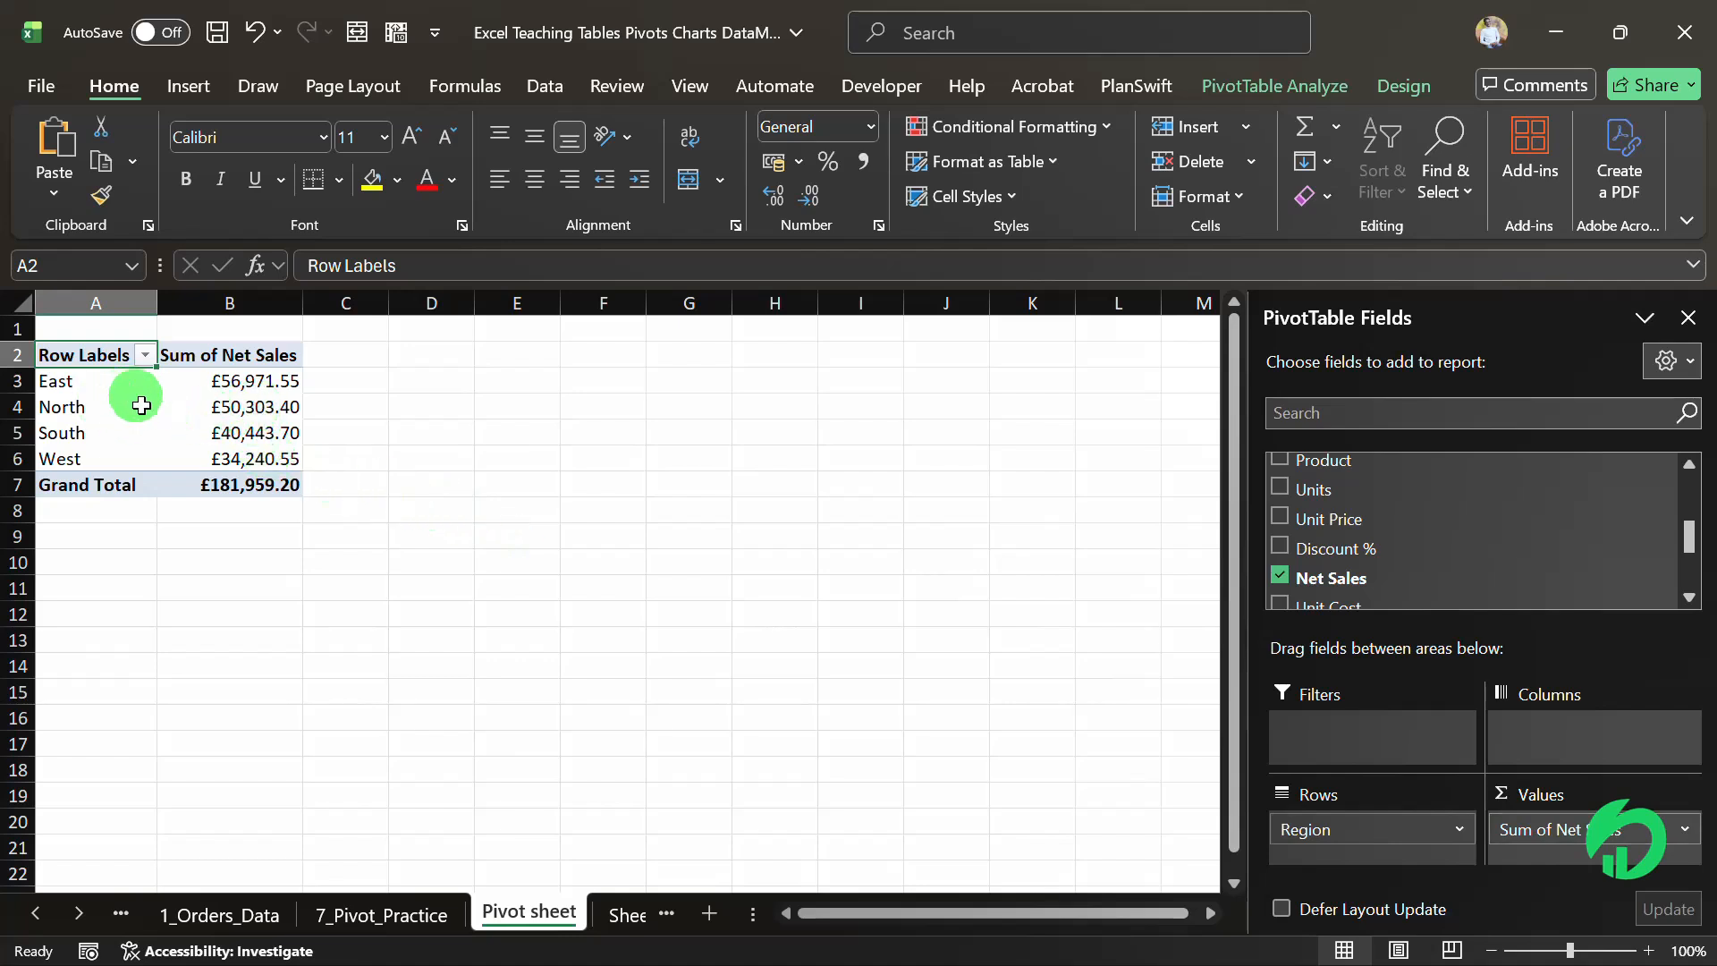
Review the Net Sales sums for each region in the PivotTable and compare the layout with the Pivot Task 1 instructions
click(65, 381)
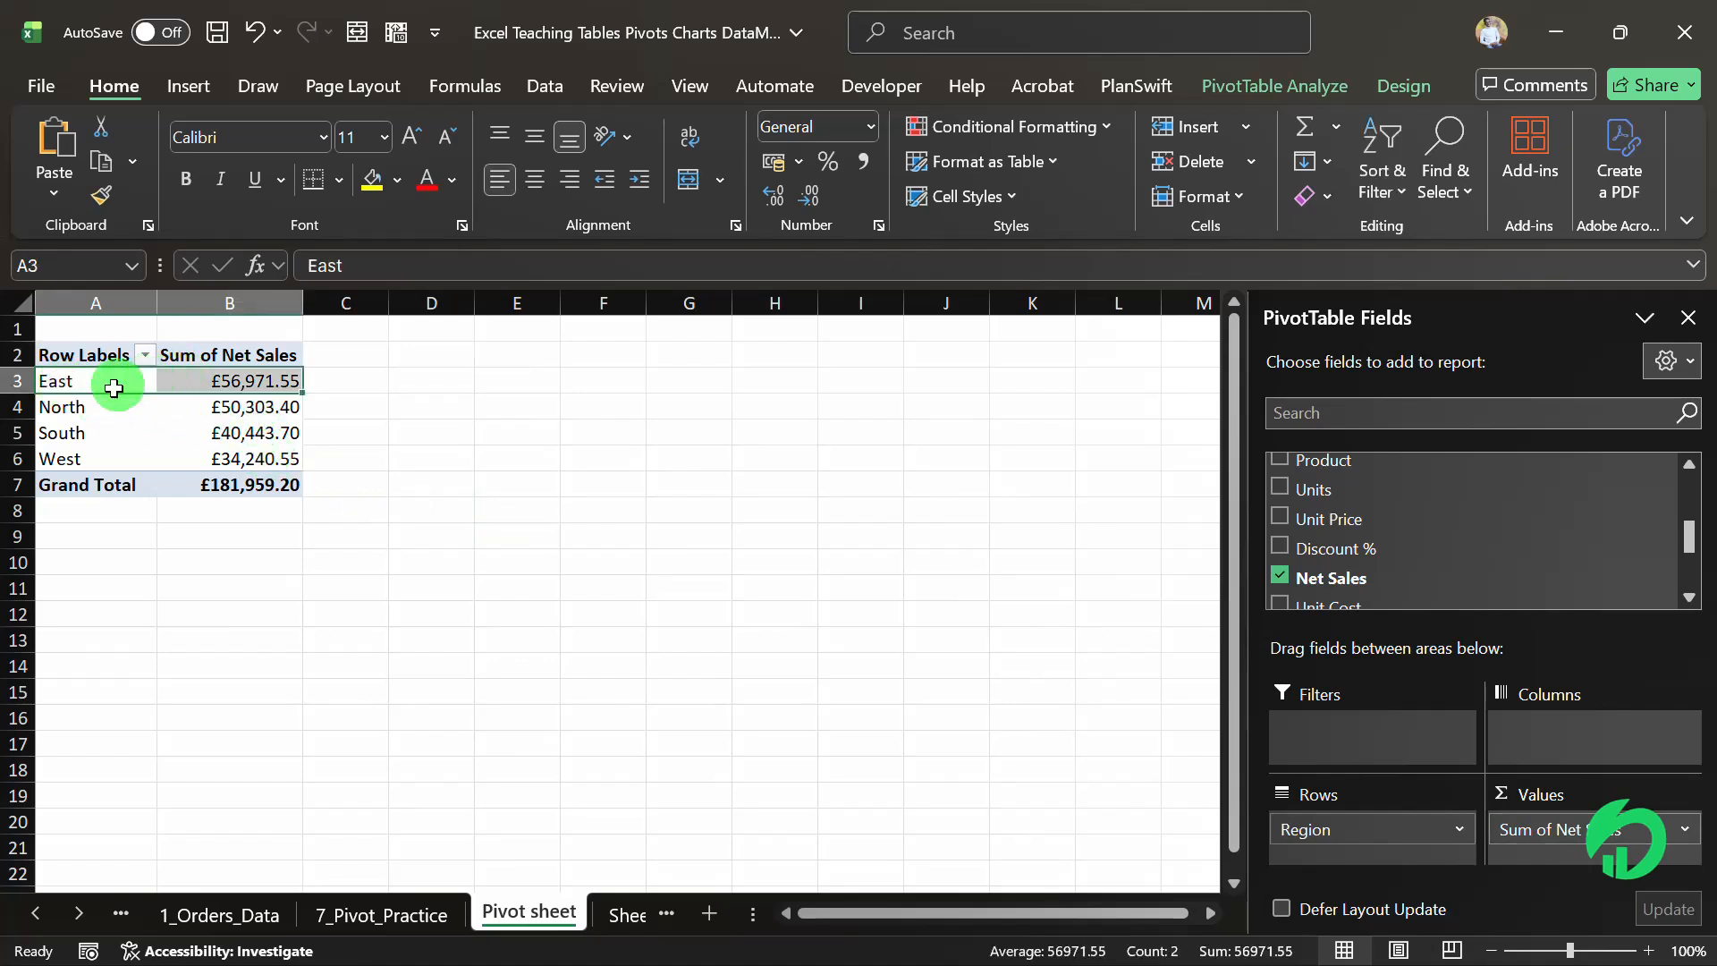
click(268, 382)
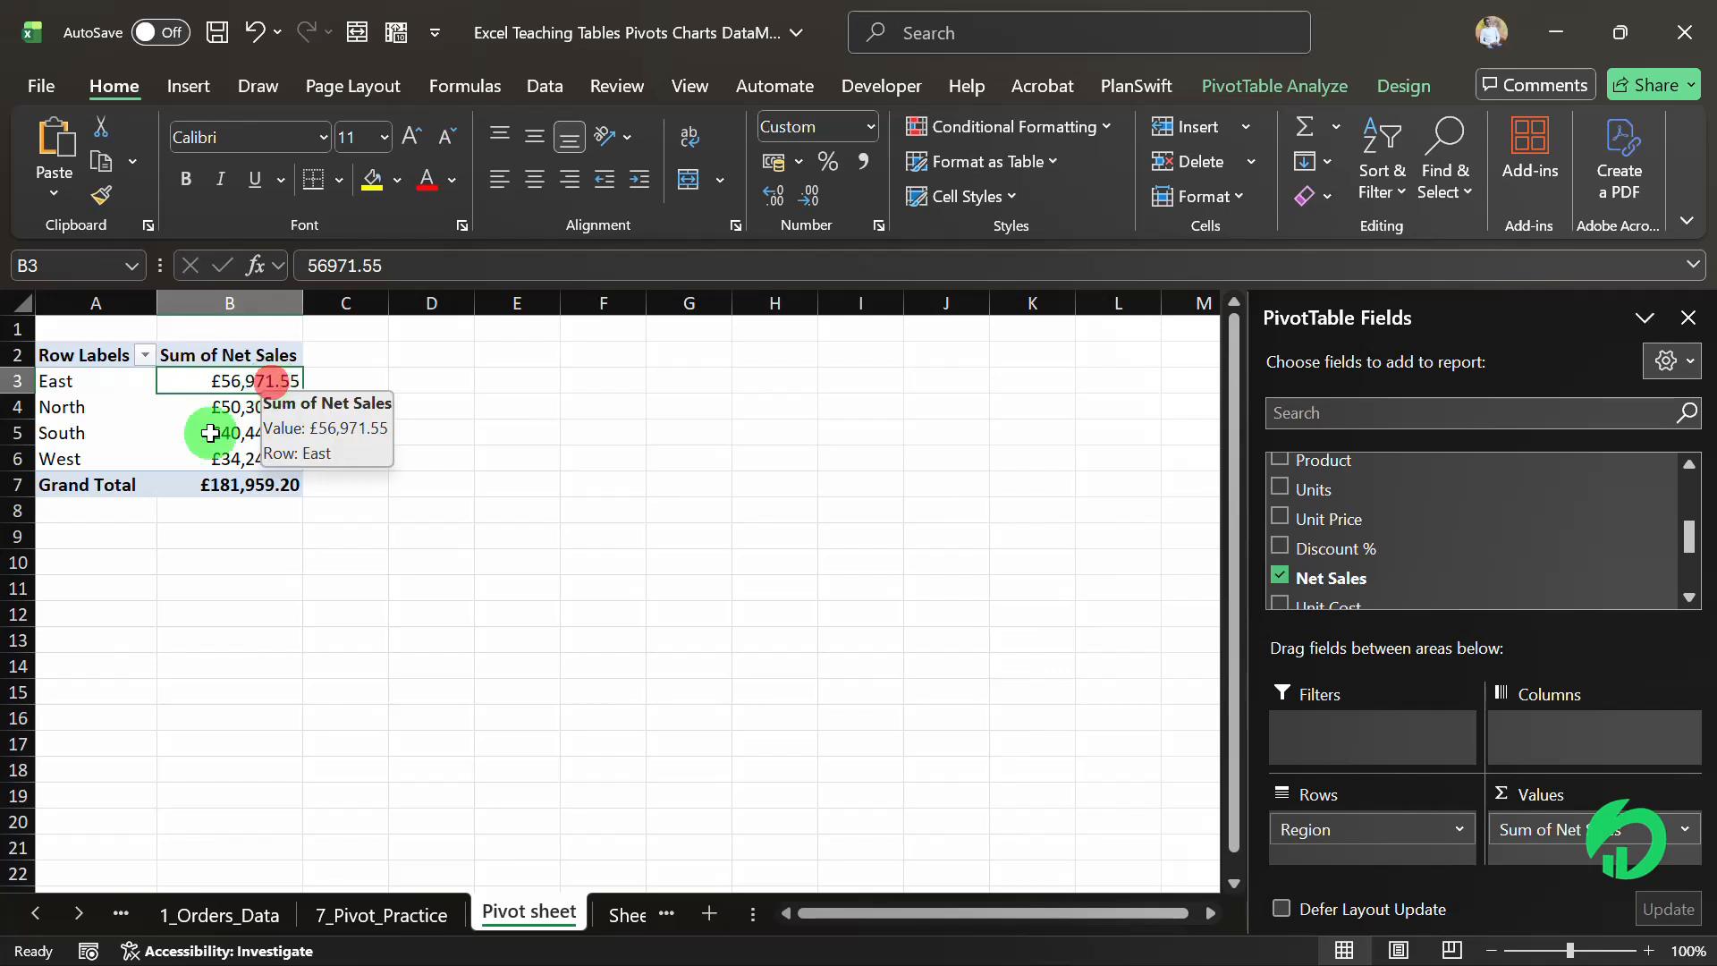
click(62, 412)
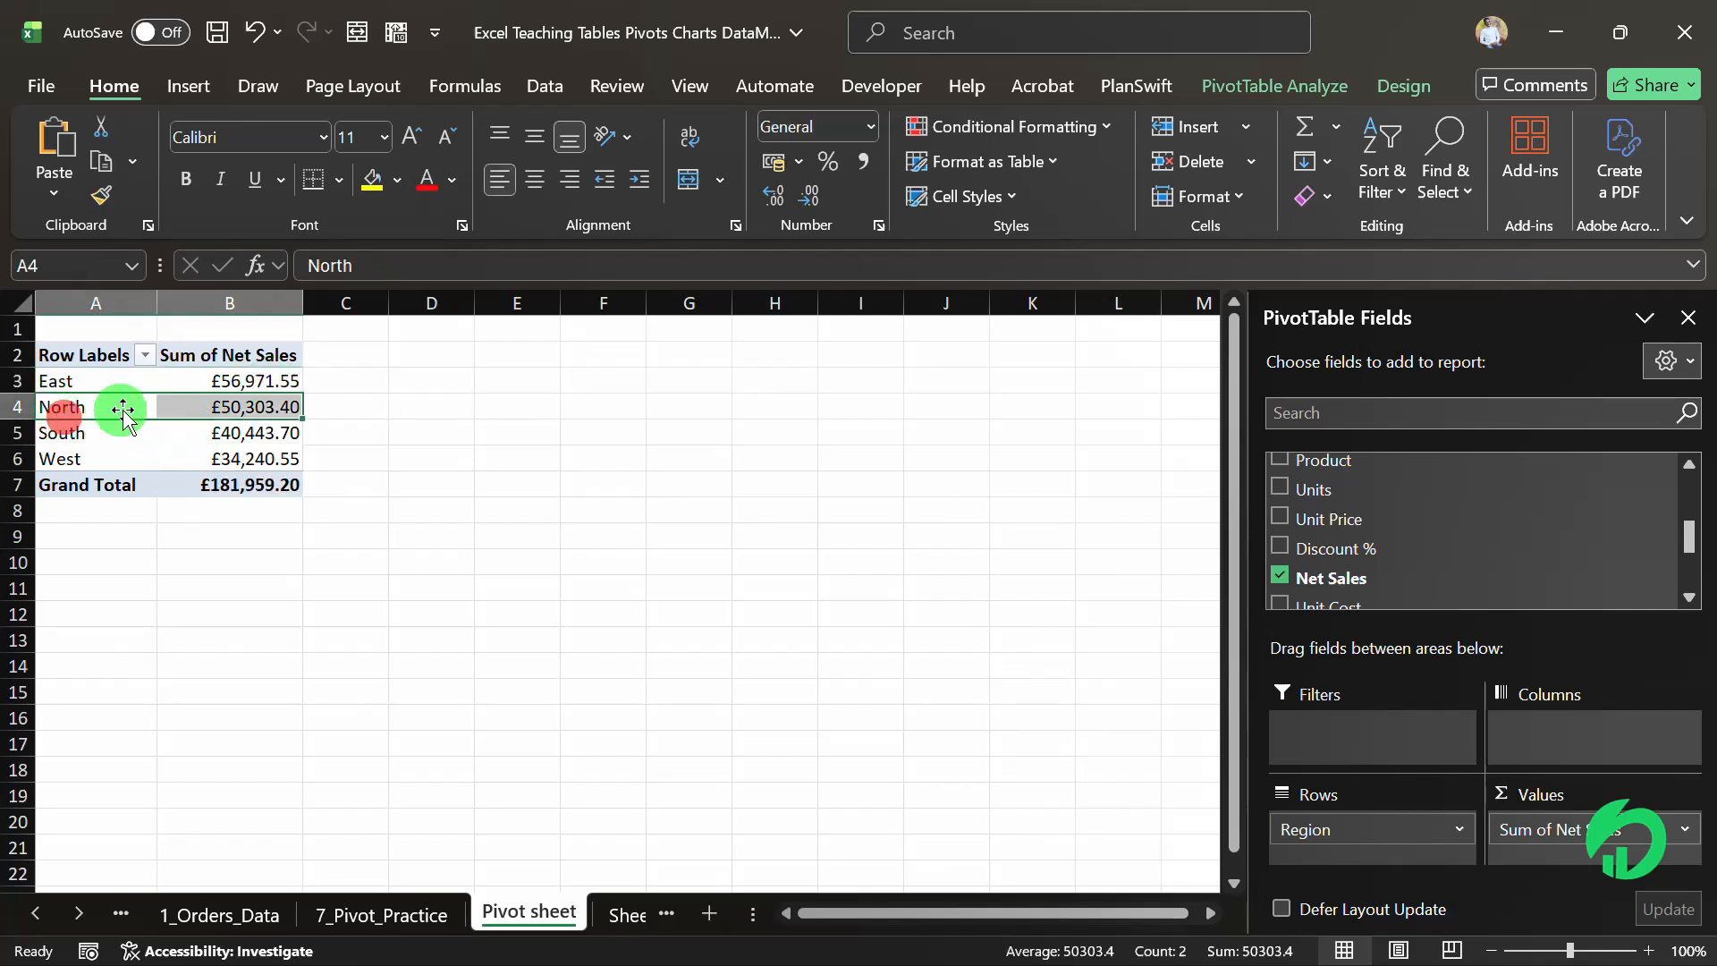
click(63, 432)
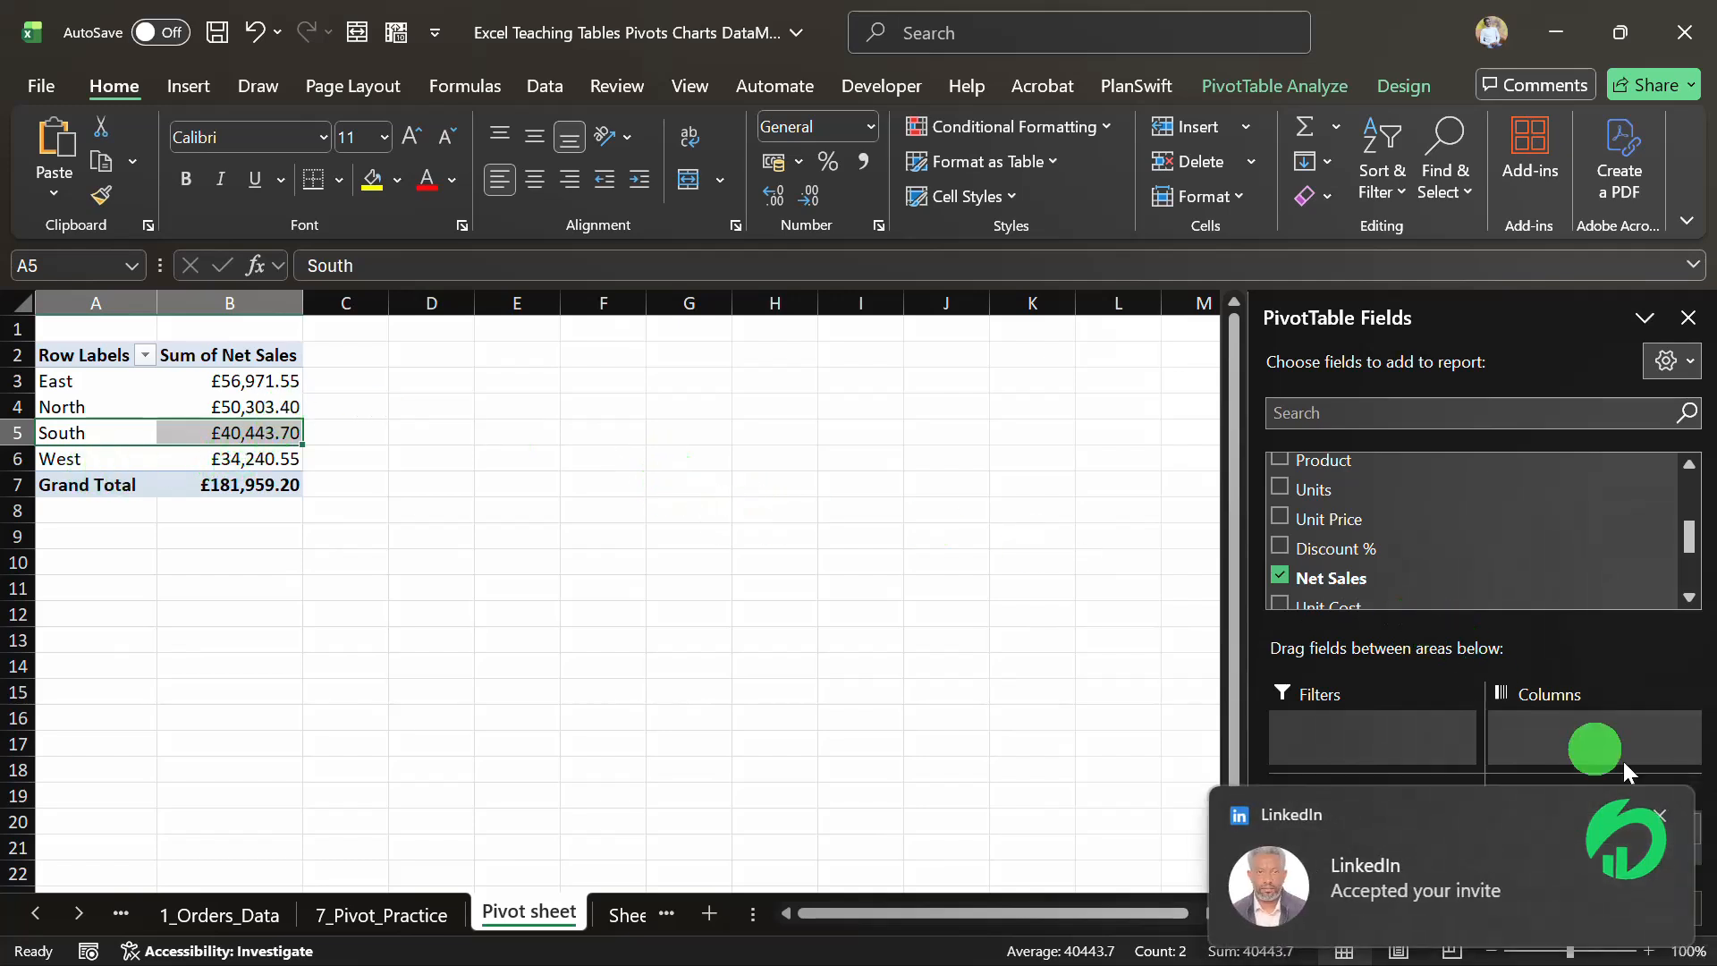
click(1654, 817)
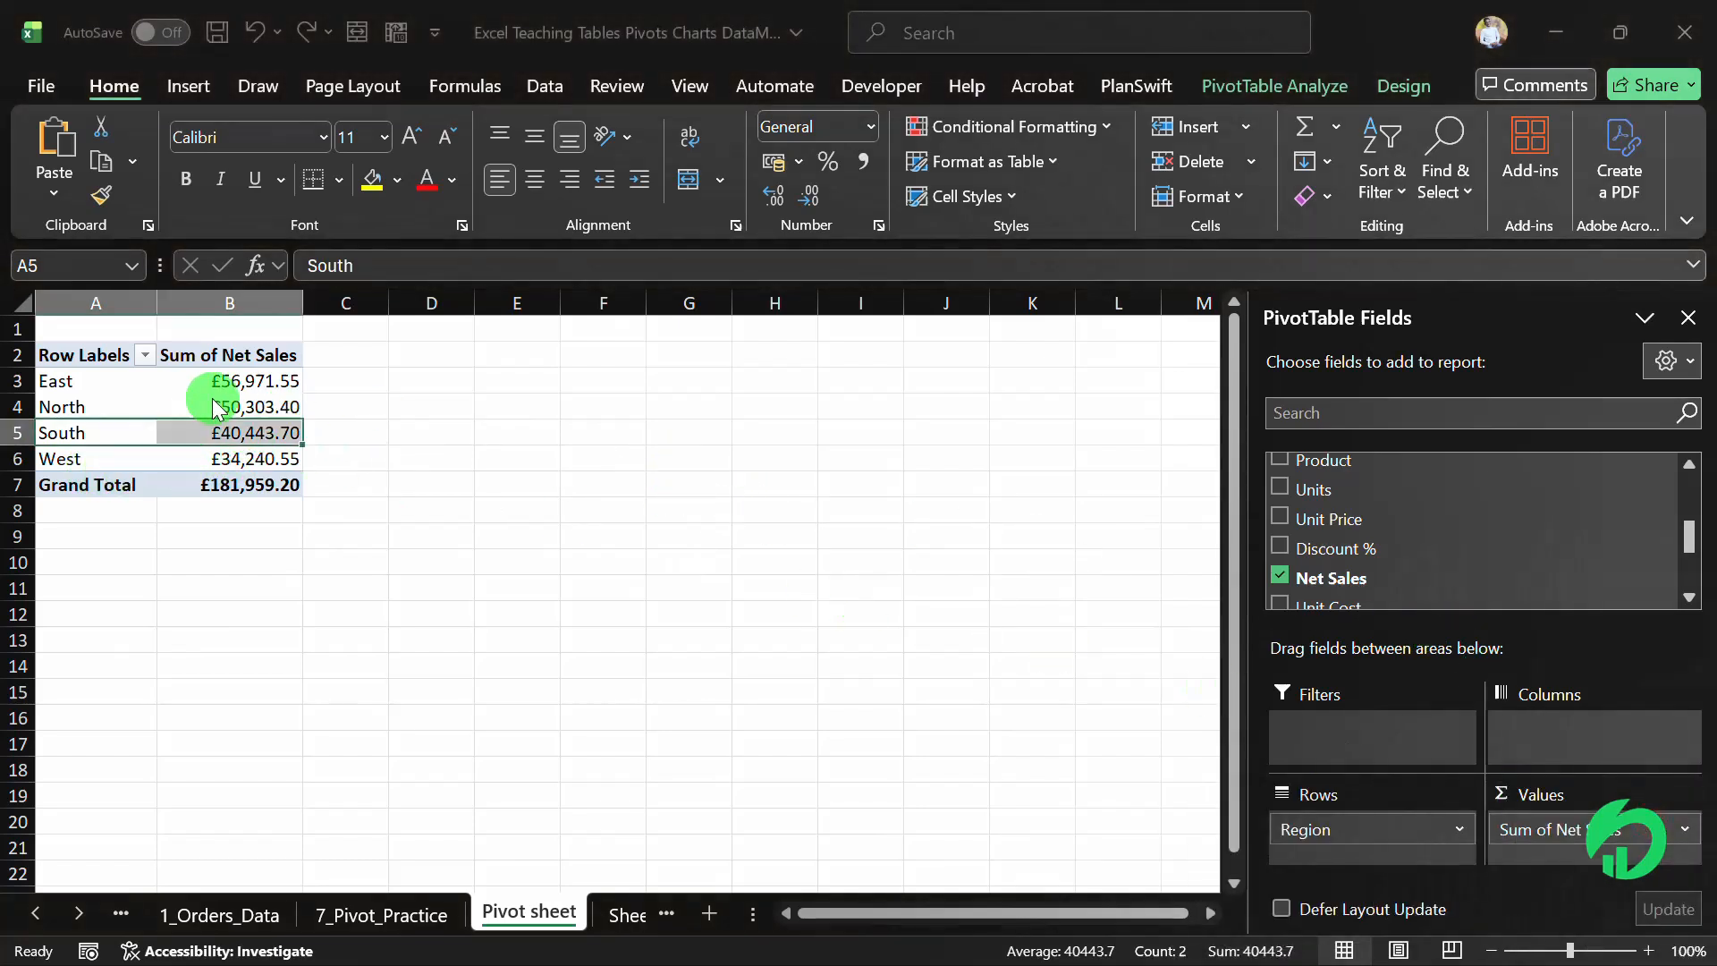
click(237, 386)
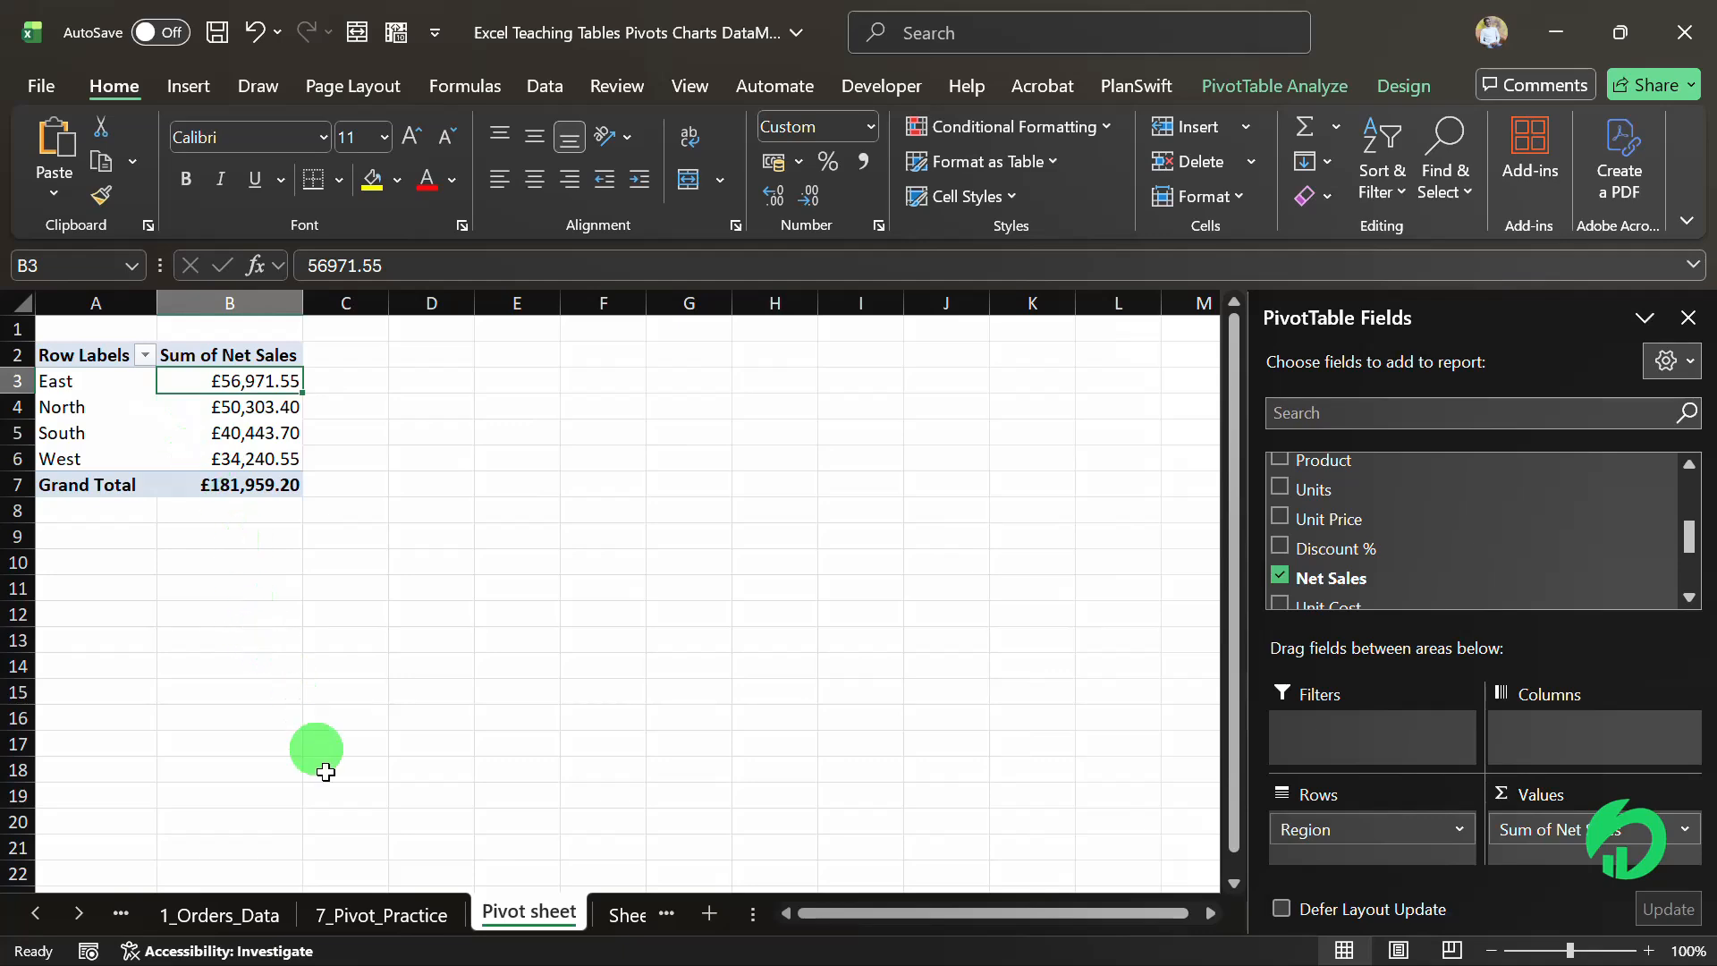
click(359, 914)
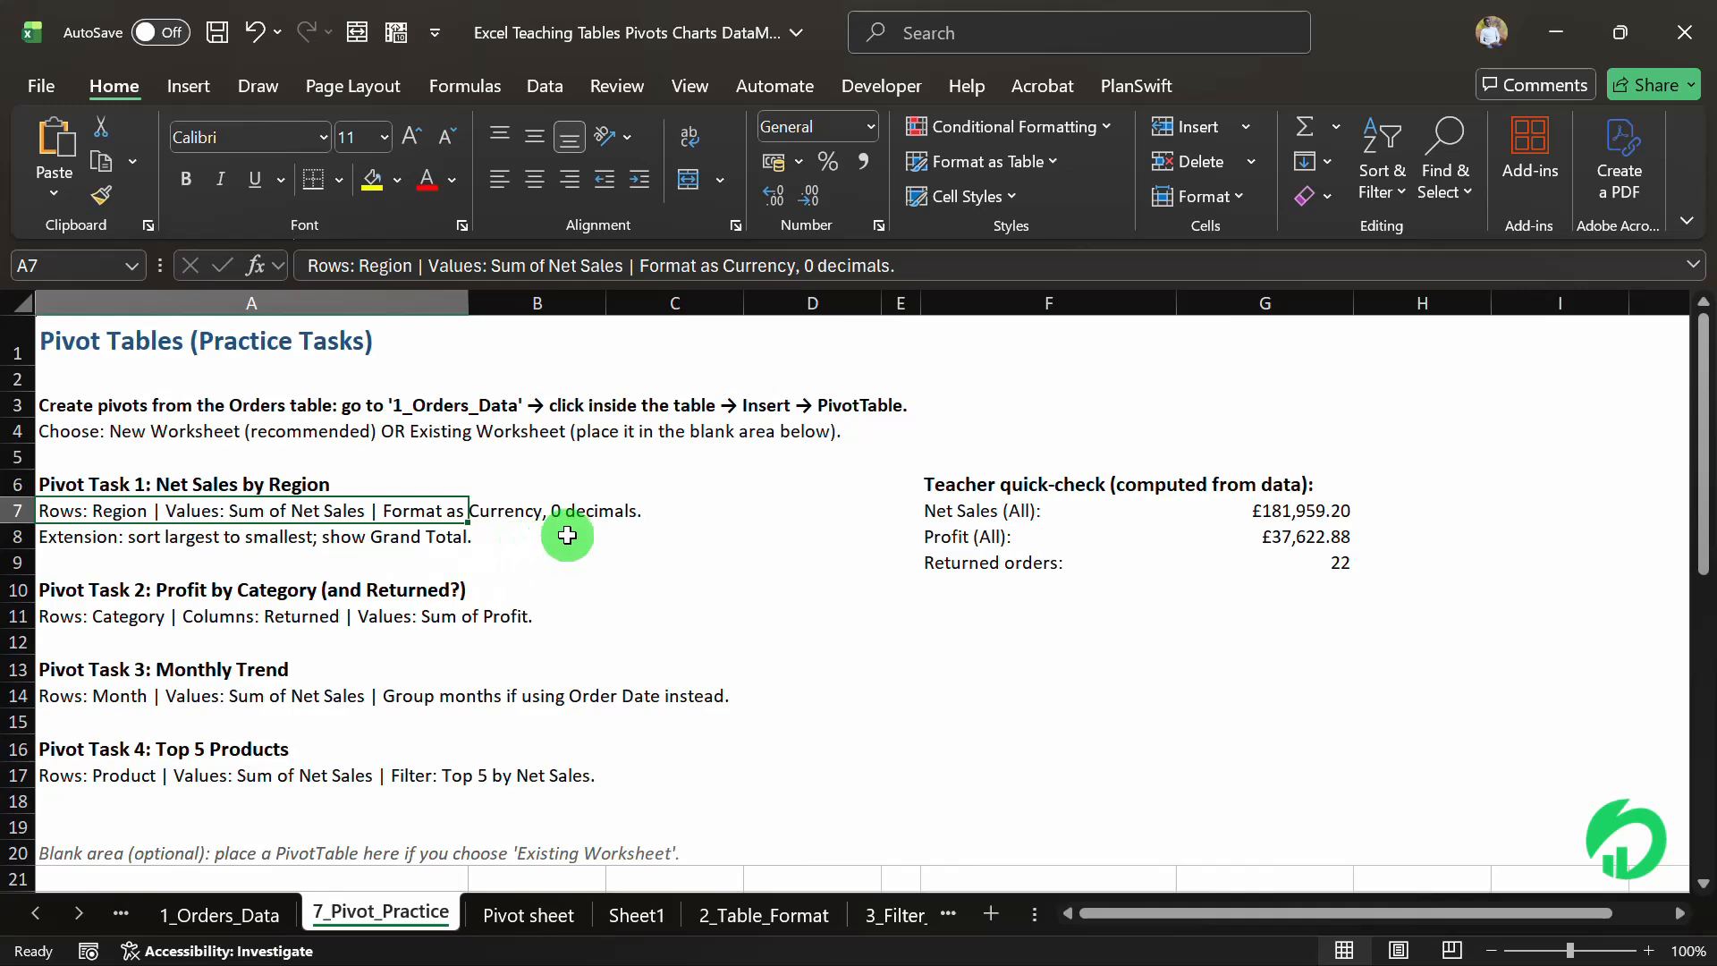
click(535, 916)
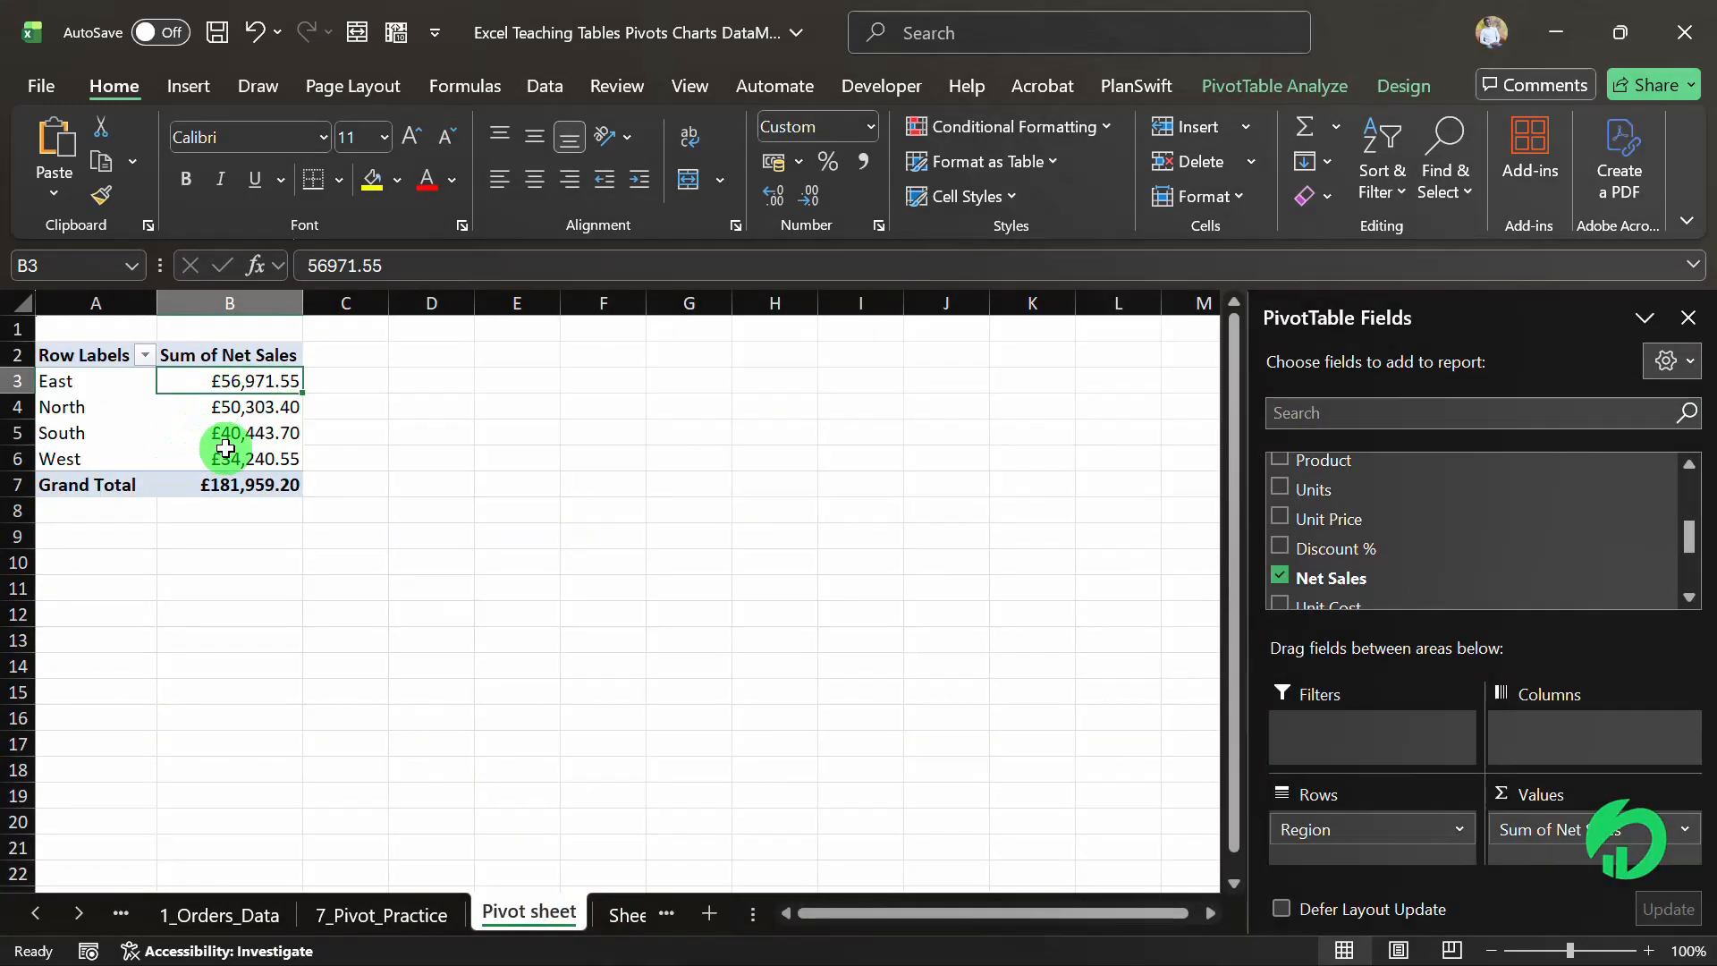
click(371, 914)
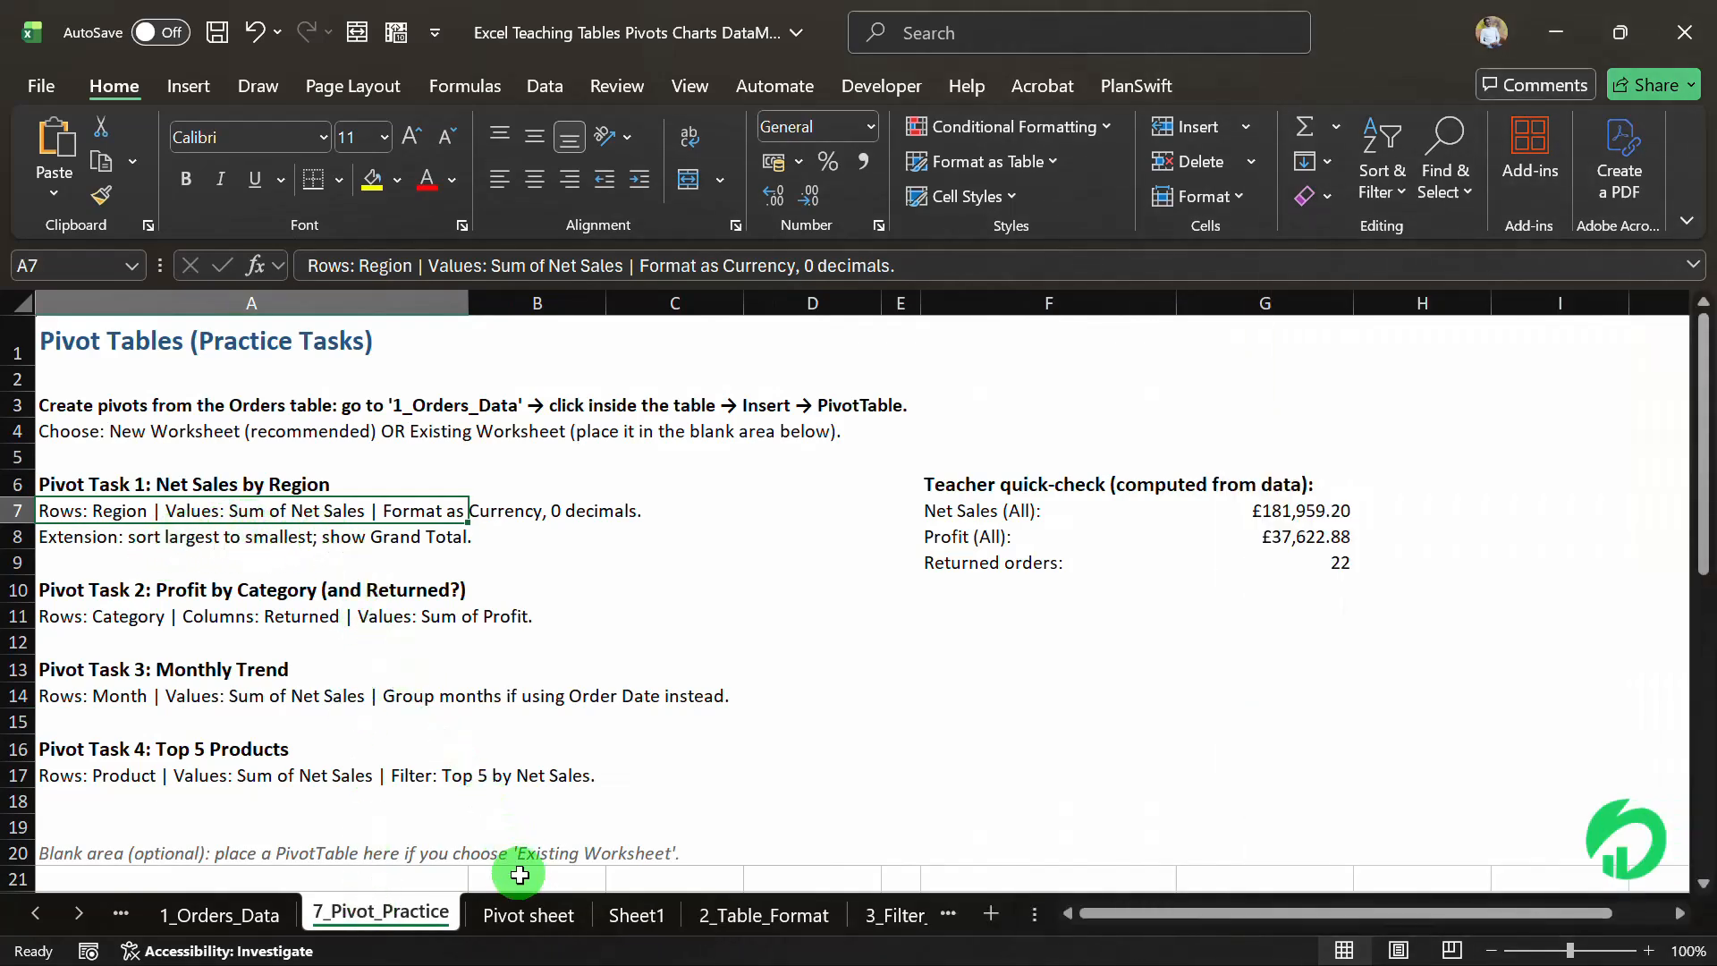
Sort the PivotTable's regions on the Pivot sheet in descending order by Sum of Net Sales
click(523, 912)
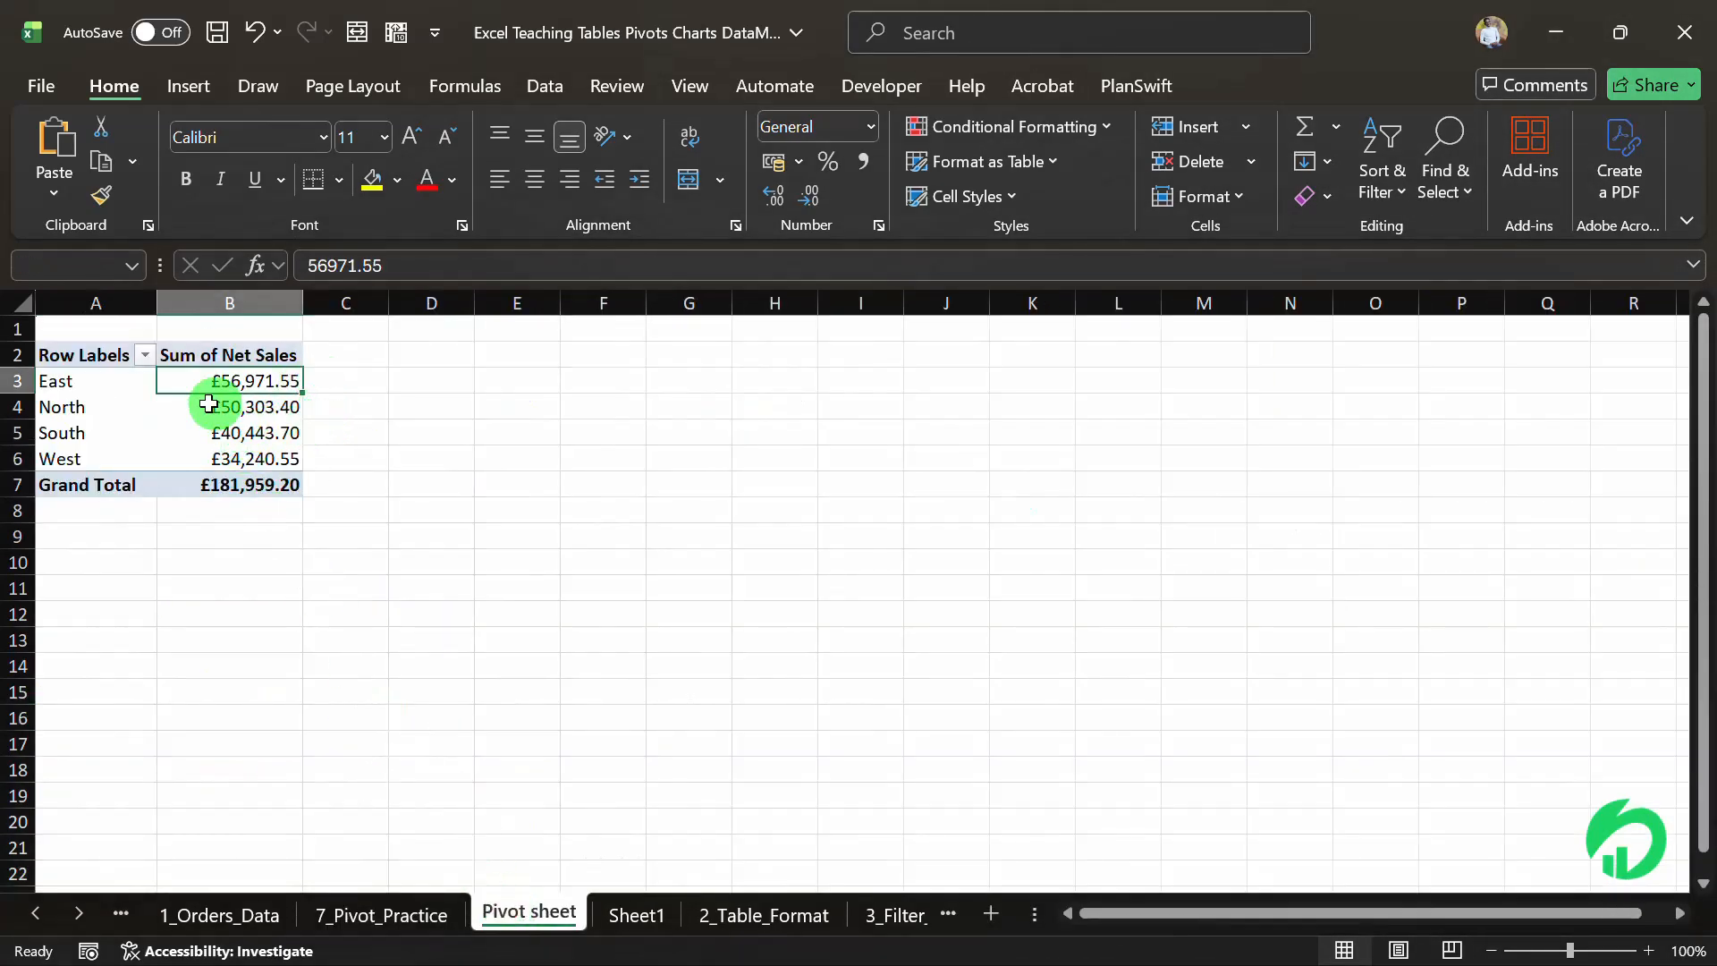
click(145, 355)
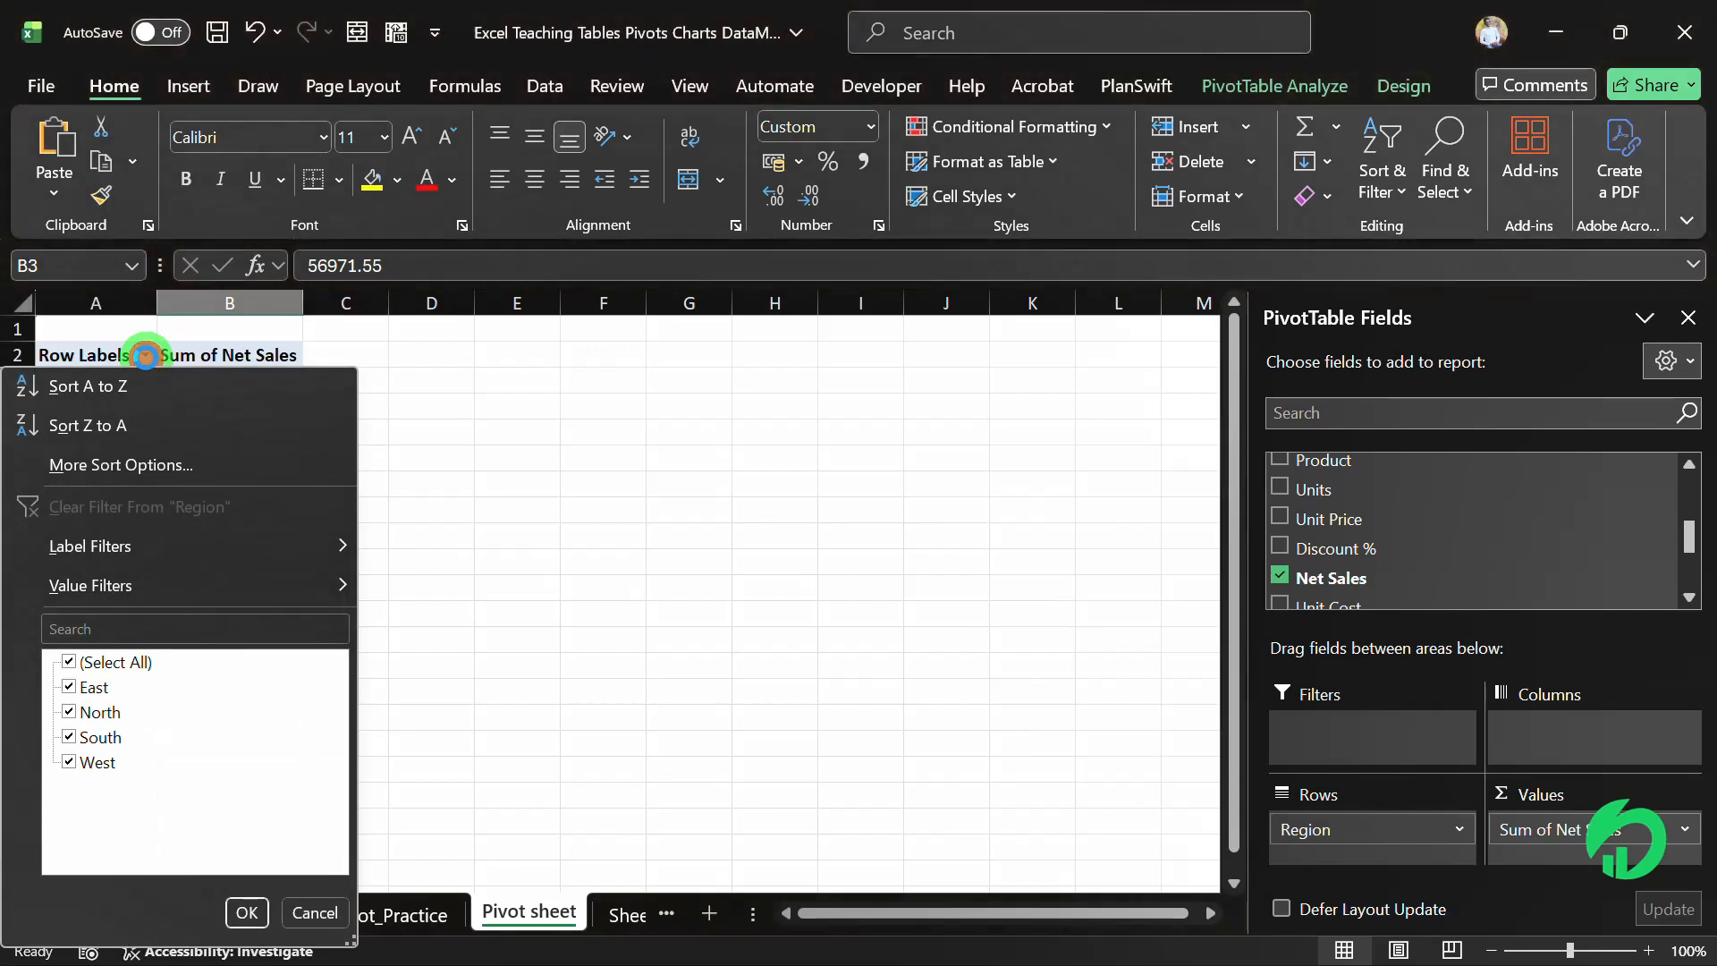
mouse_move(203, 572)
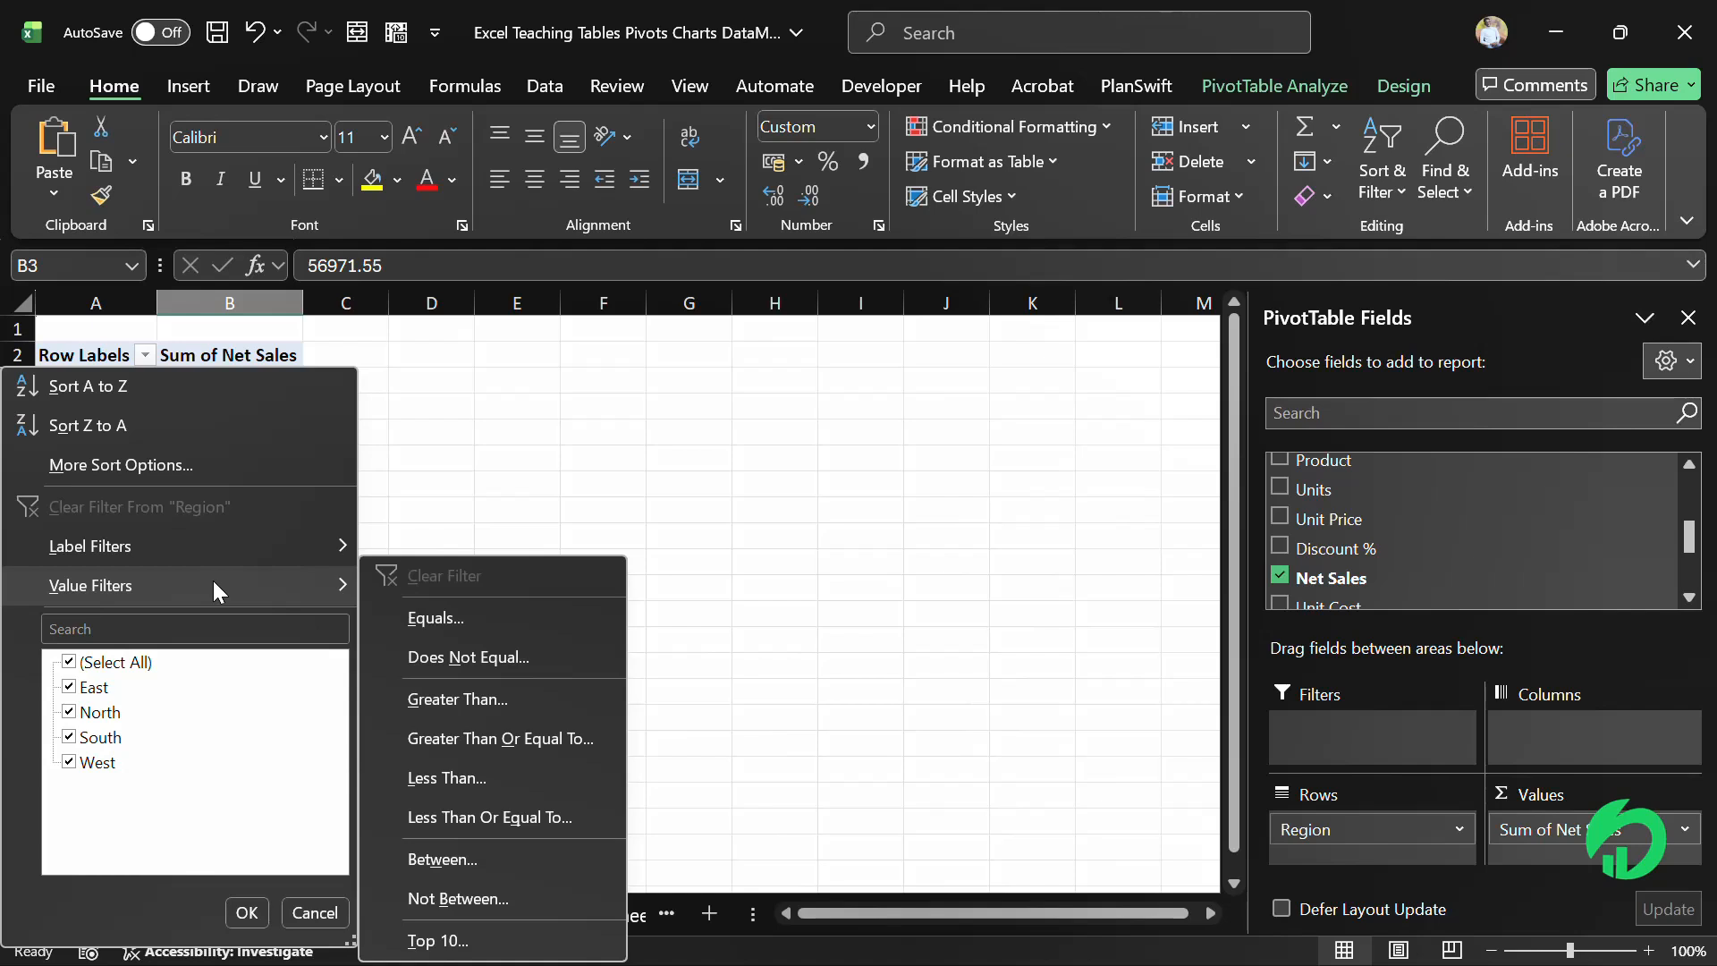
click(157, 476)
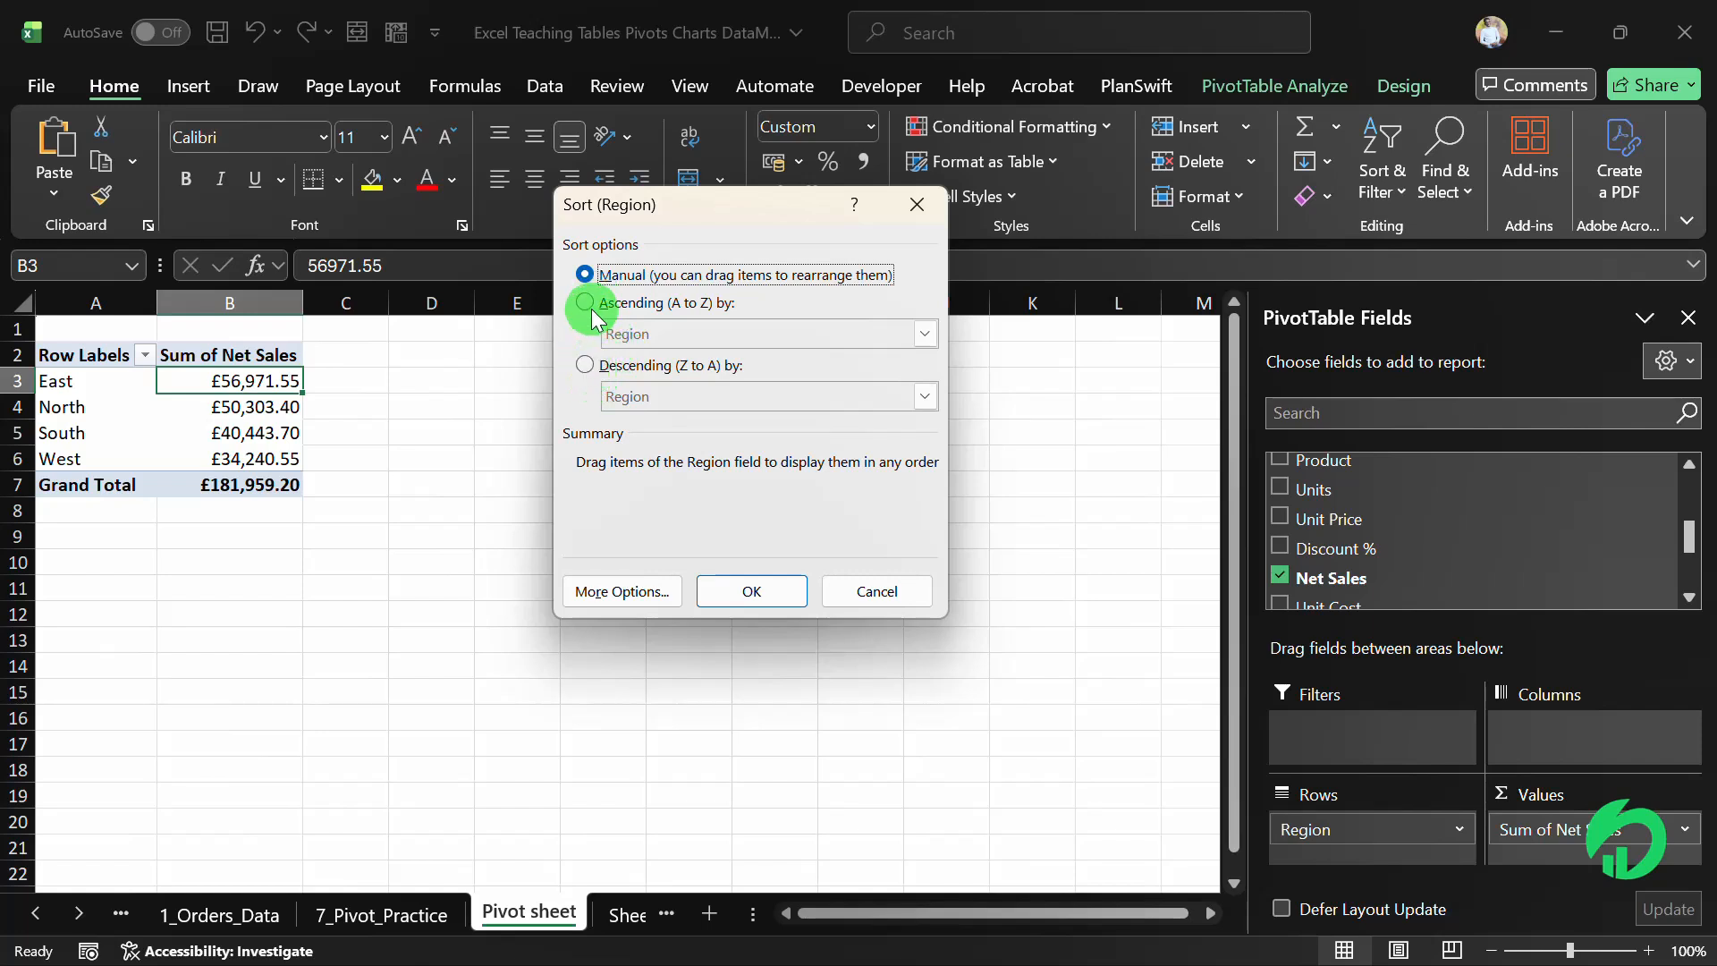
click(592, 309)
click(589, 368)
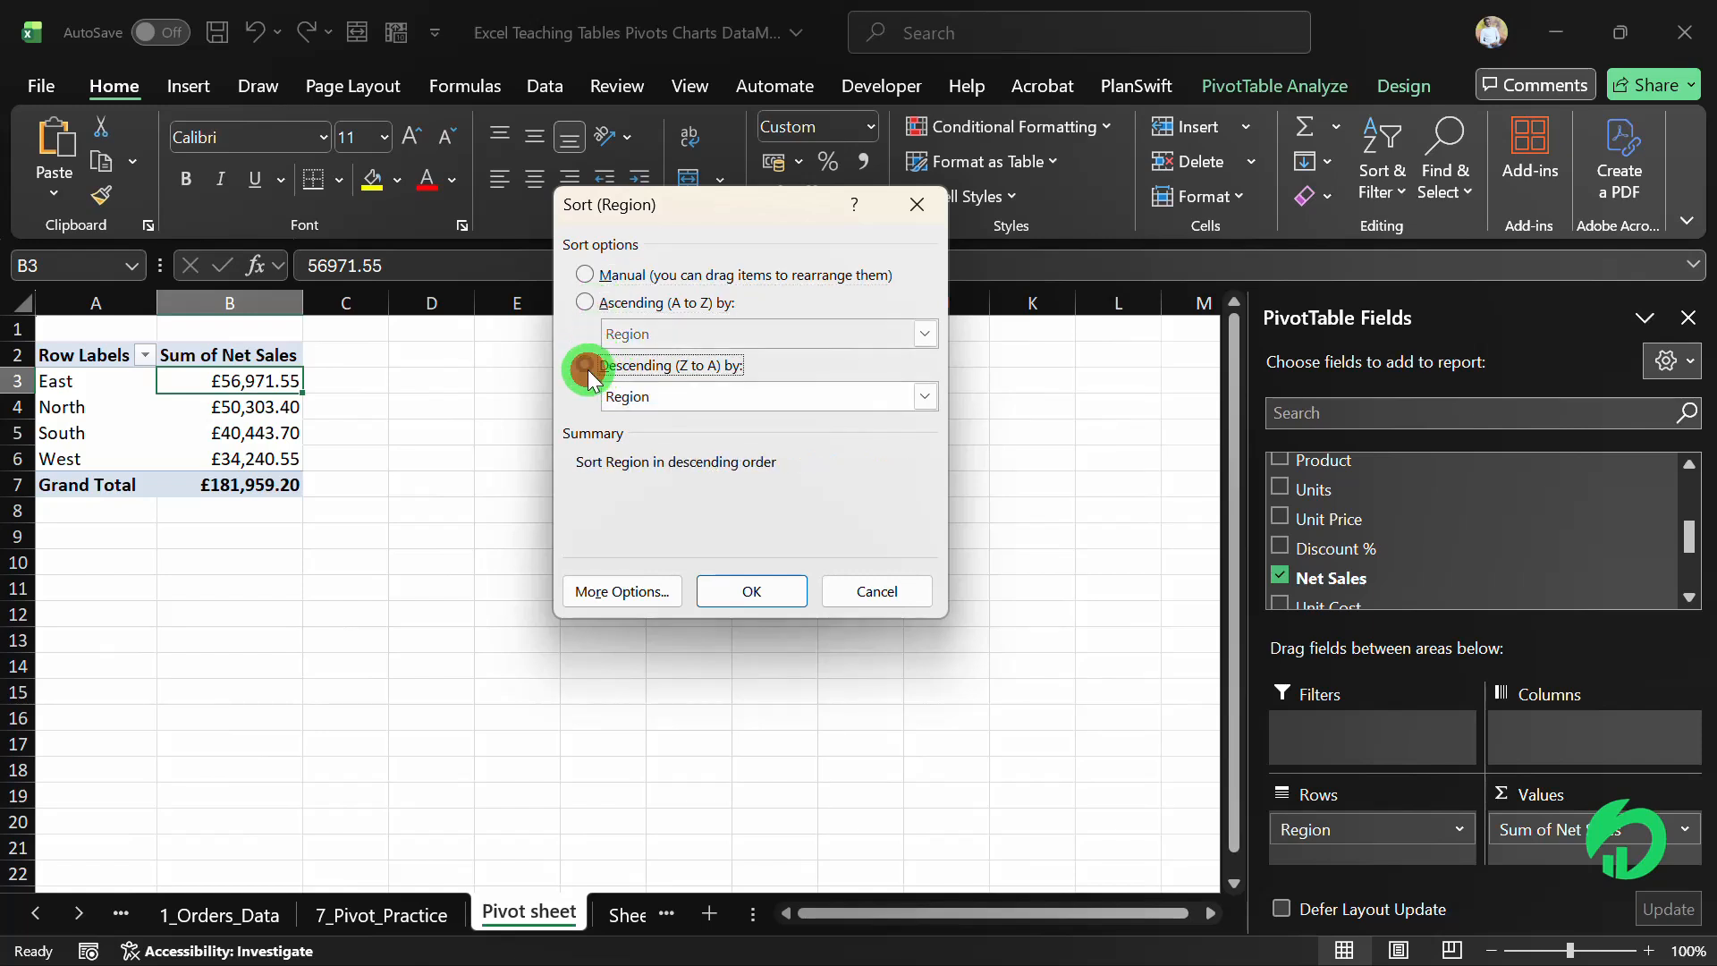
click(642, 395)
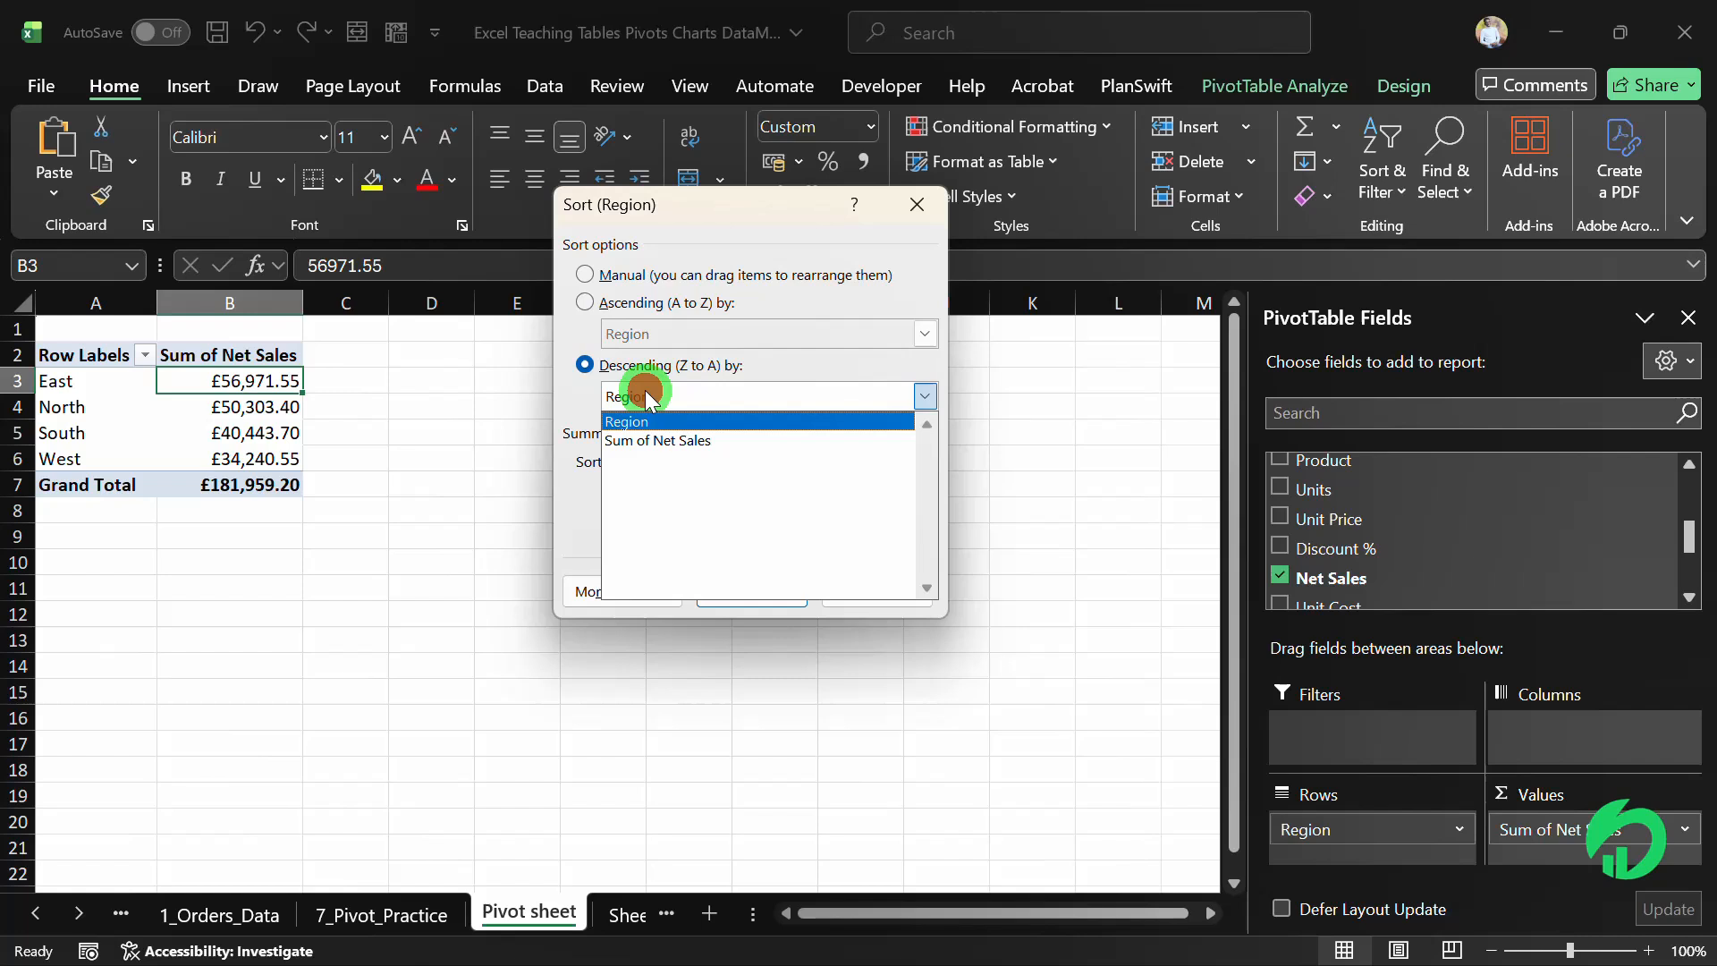
click(653, 441)
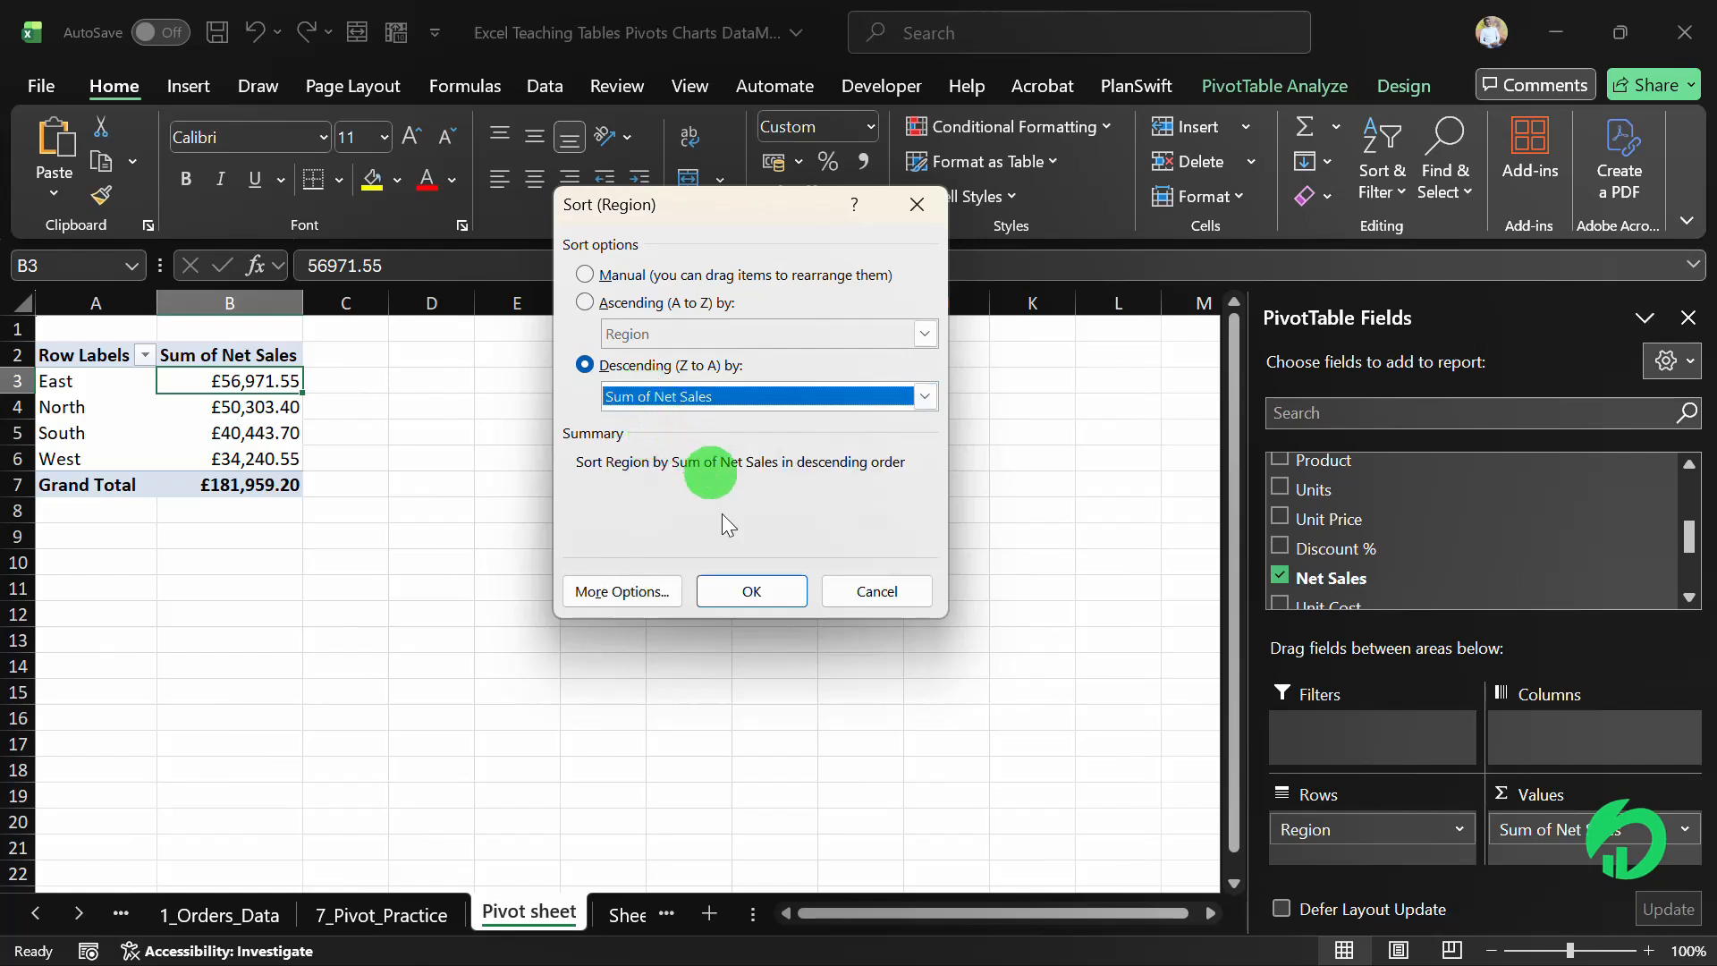
click(742, 593)
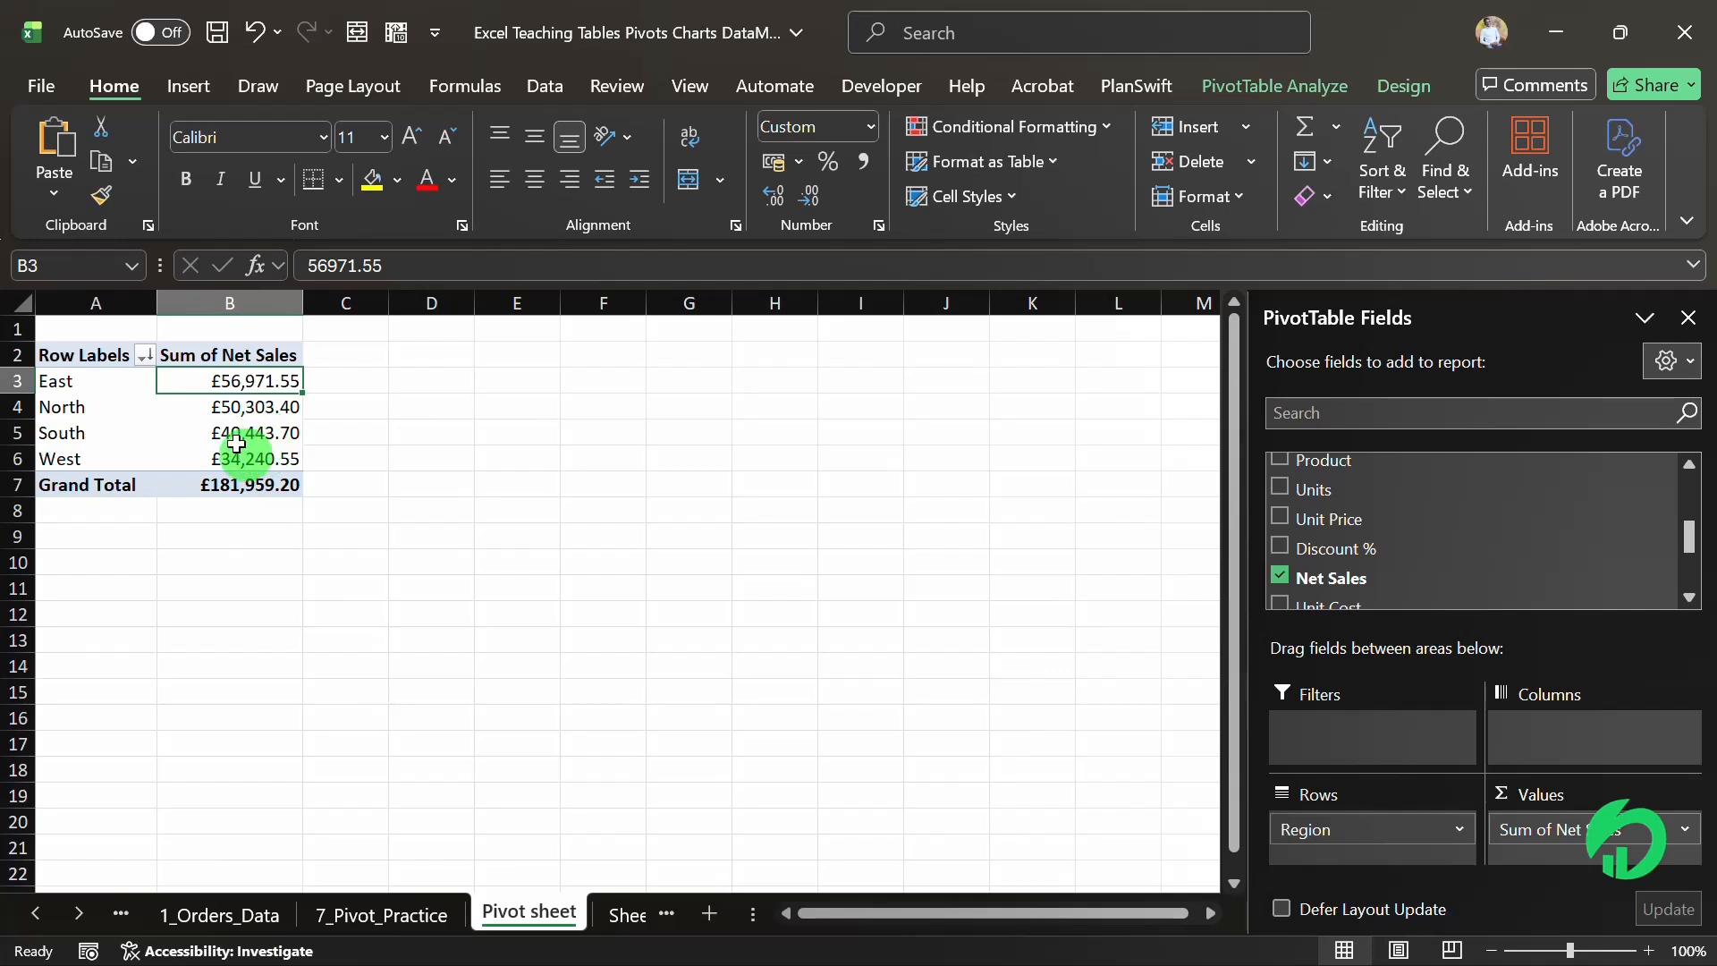
Sort the PivotTable's regions in ascending order by Sum of Net Sales
click(146, 356)
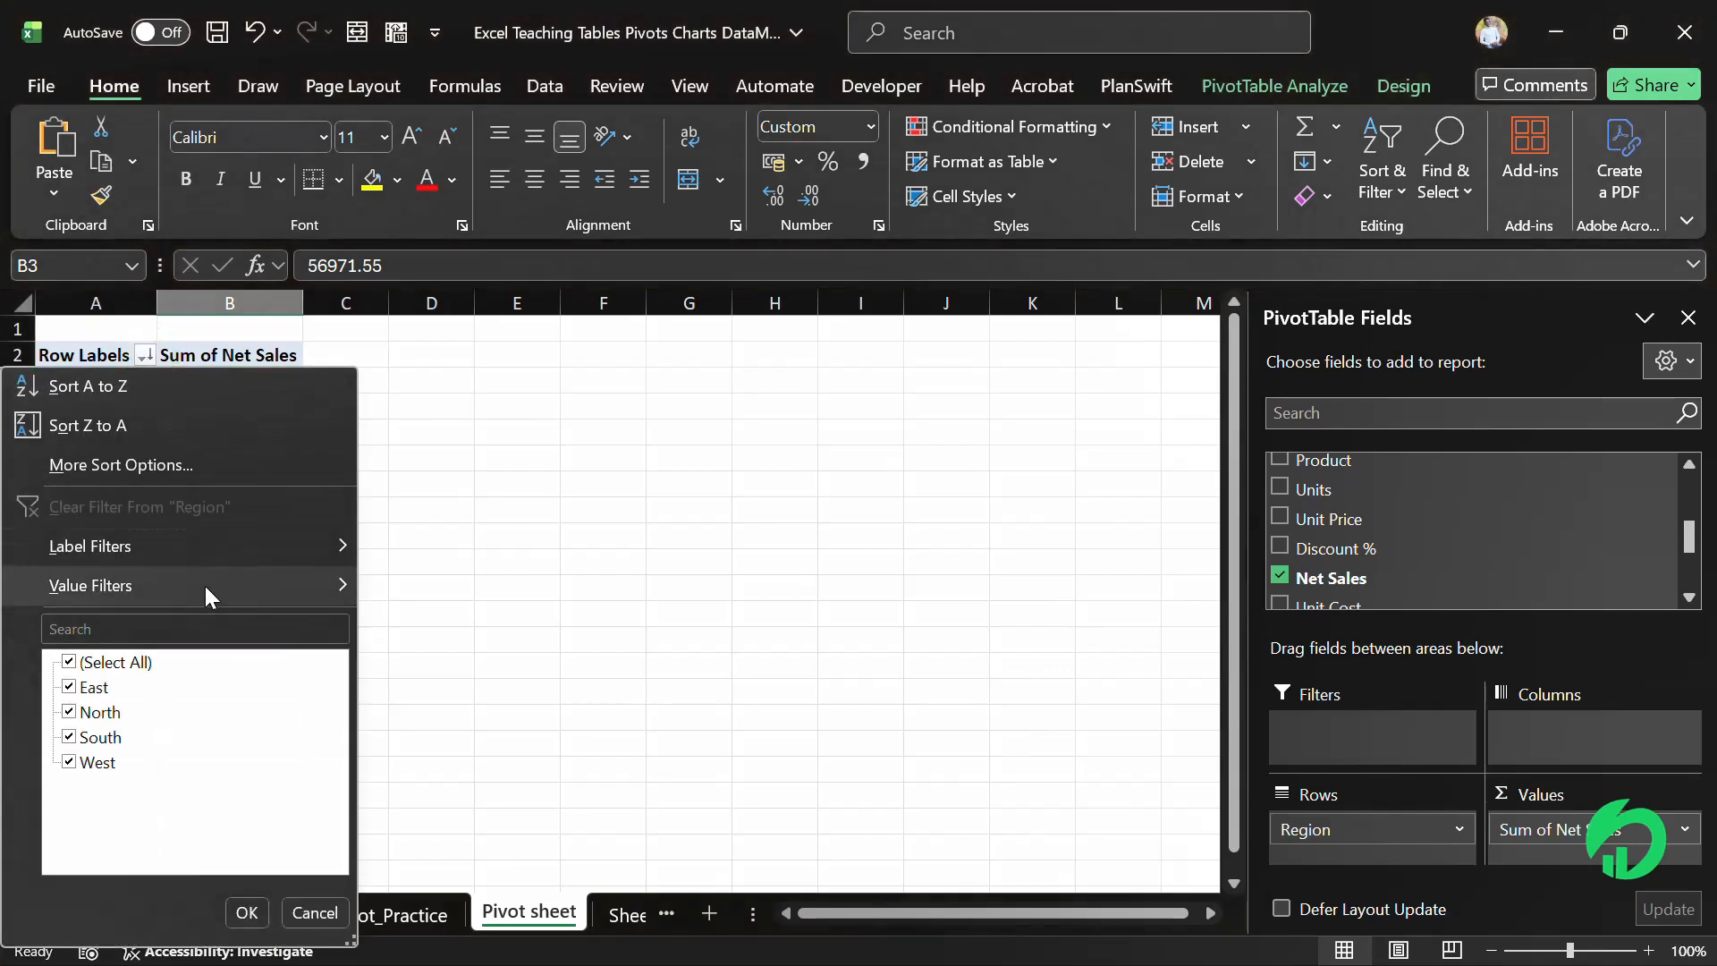
click(191, 463)
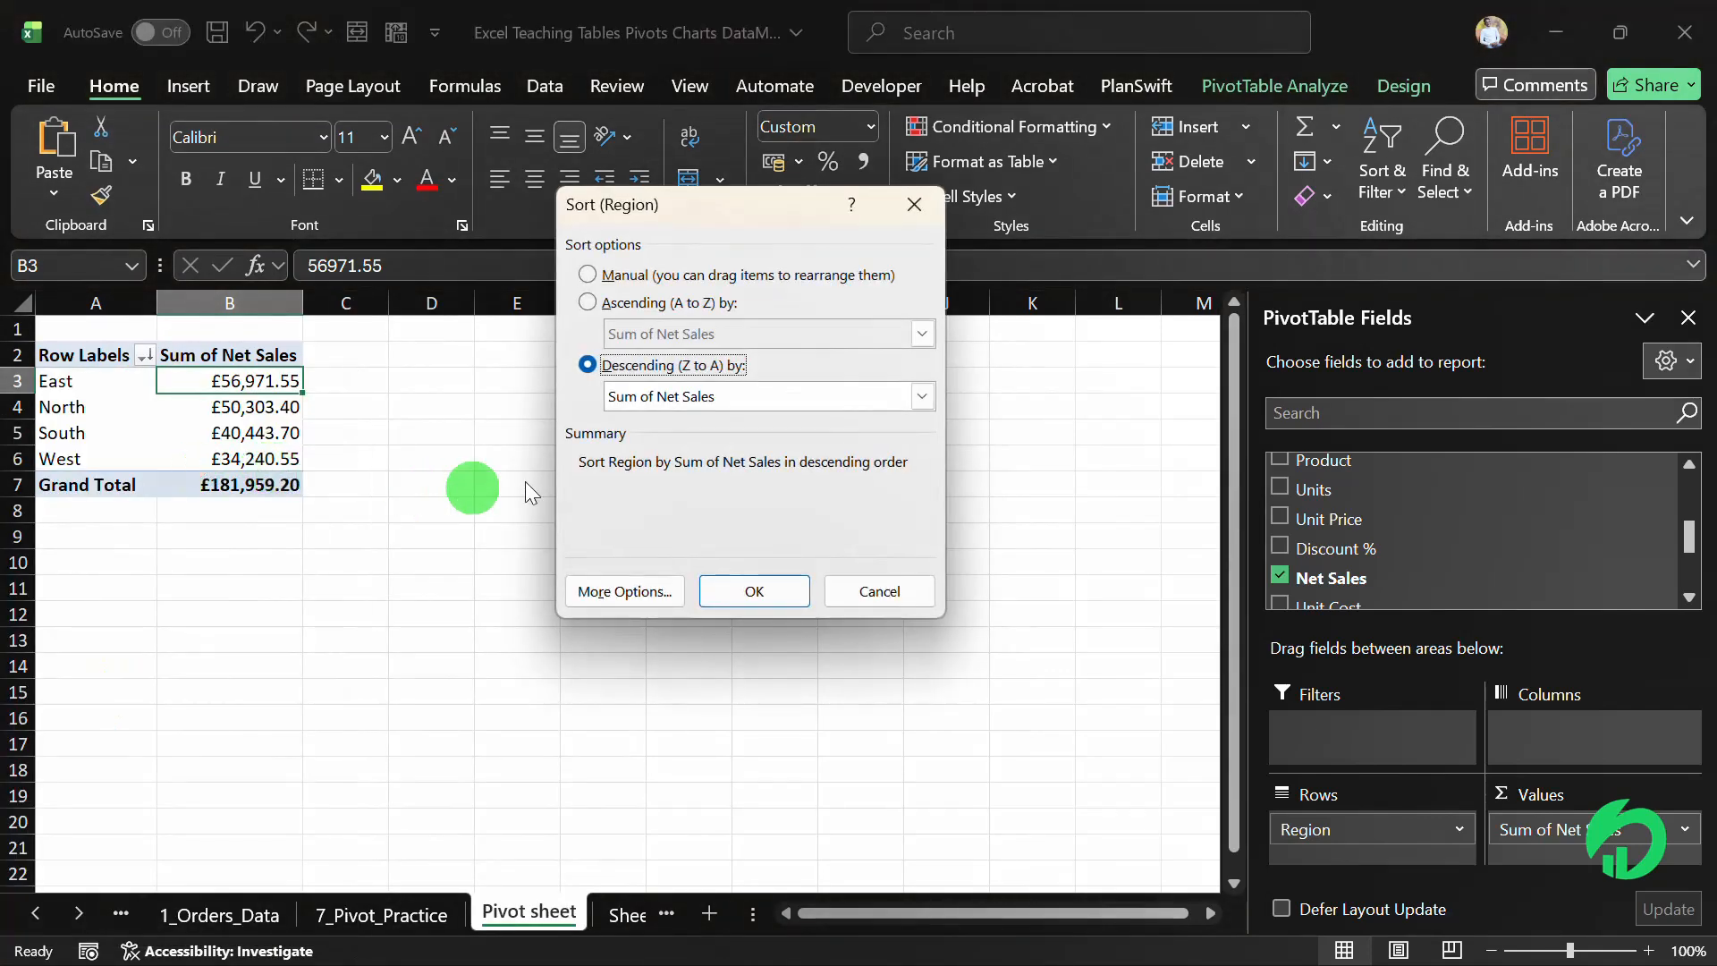
click(586, 302)
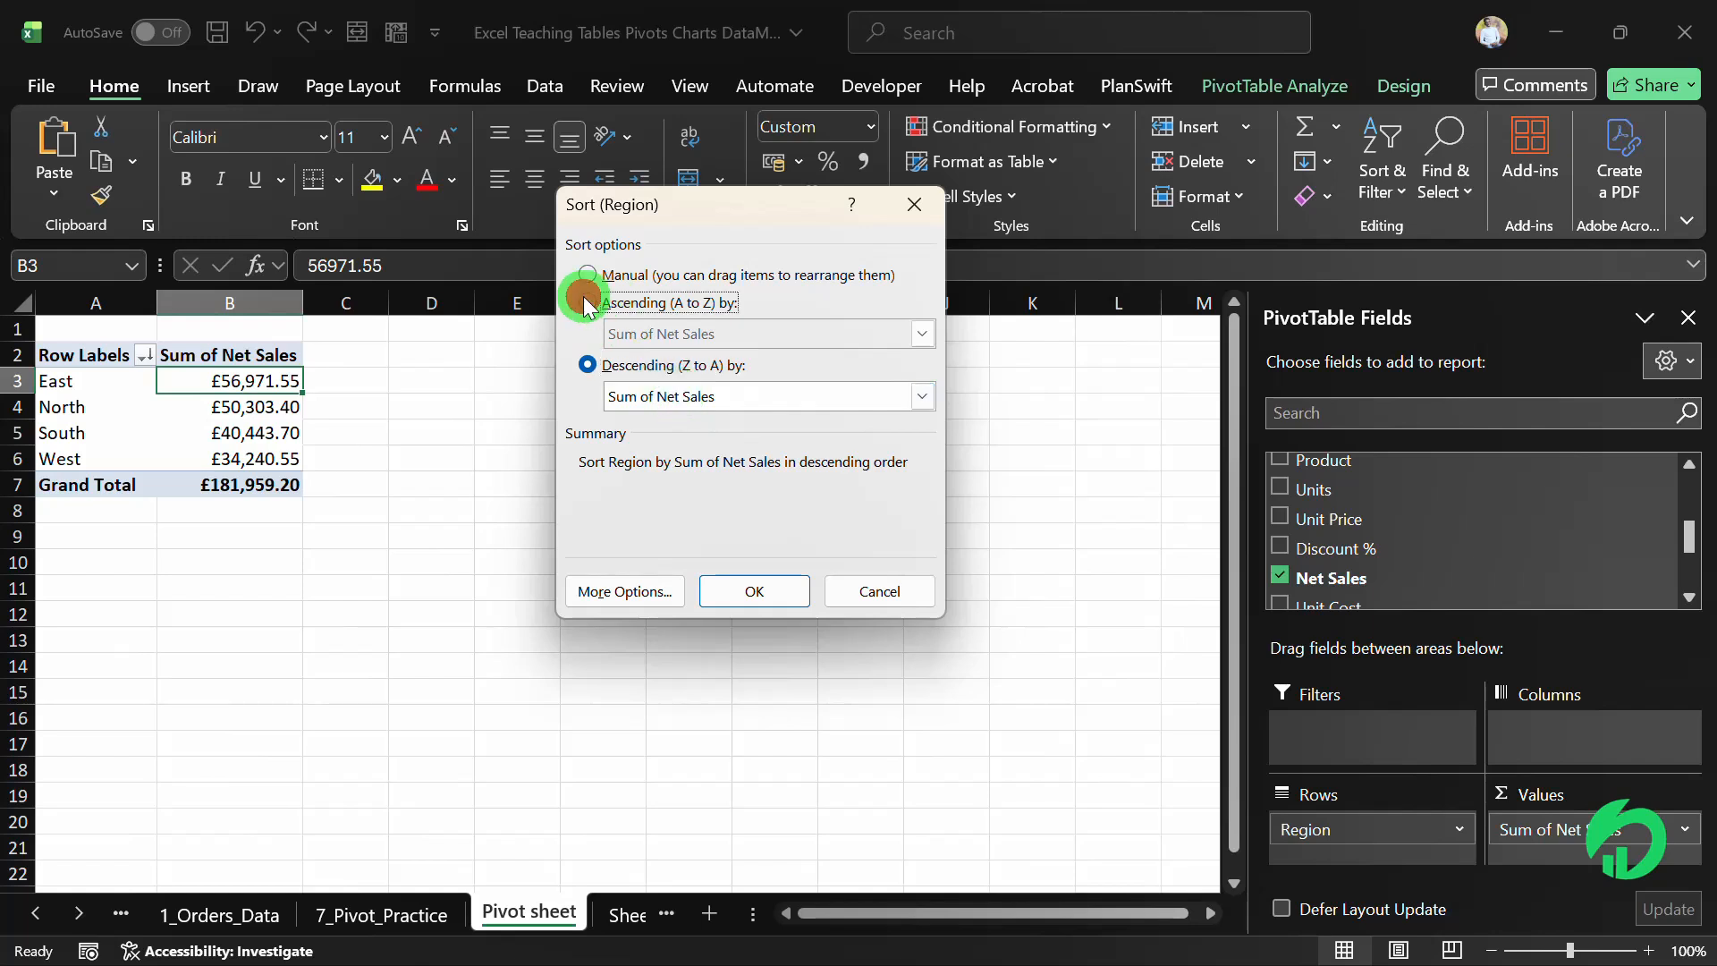
click(754, 591)
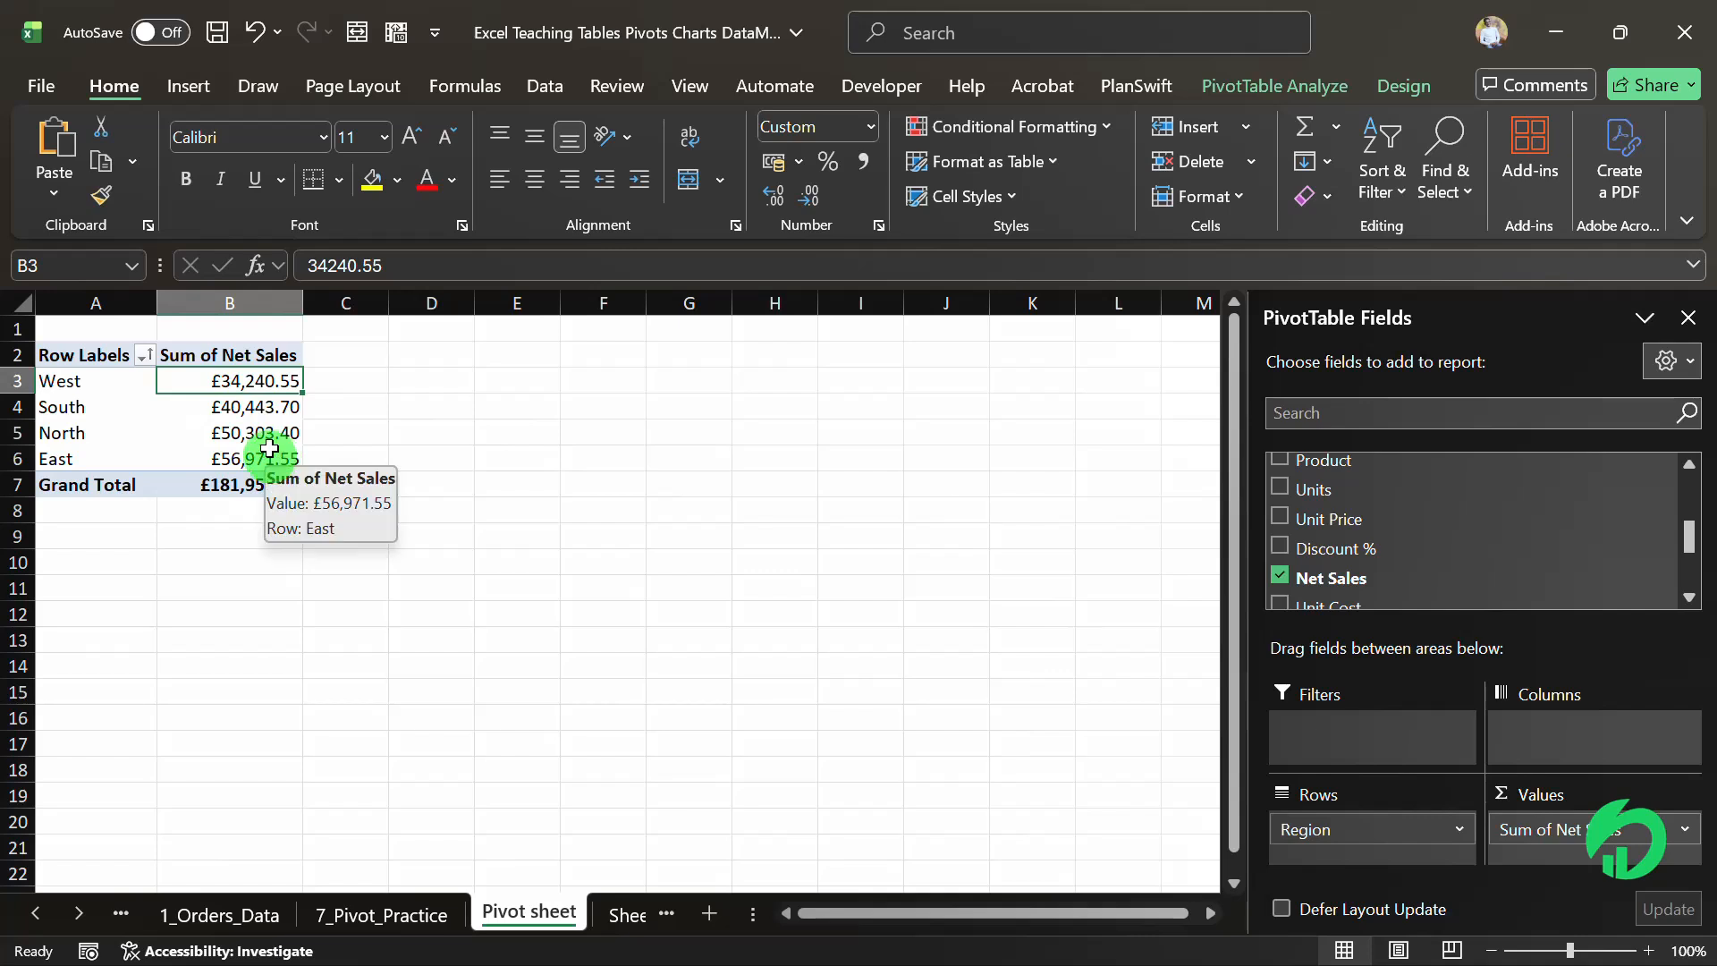
Return the PivotTable's regions to descending order by Sum of Net Sales through the Region sort options
click(137, 359)
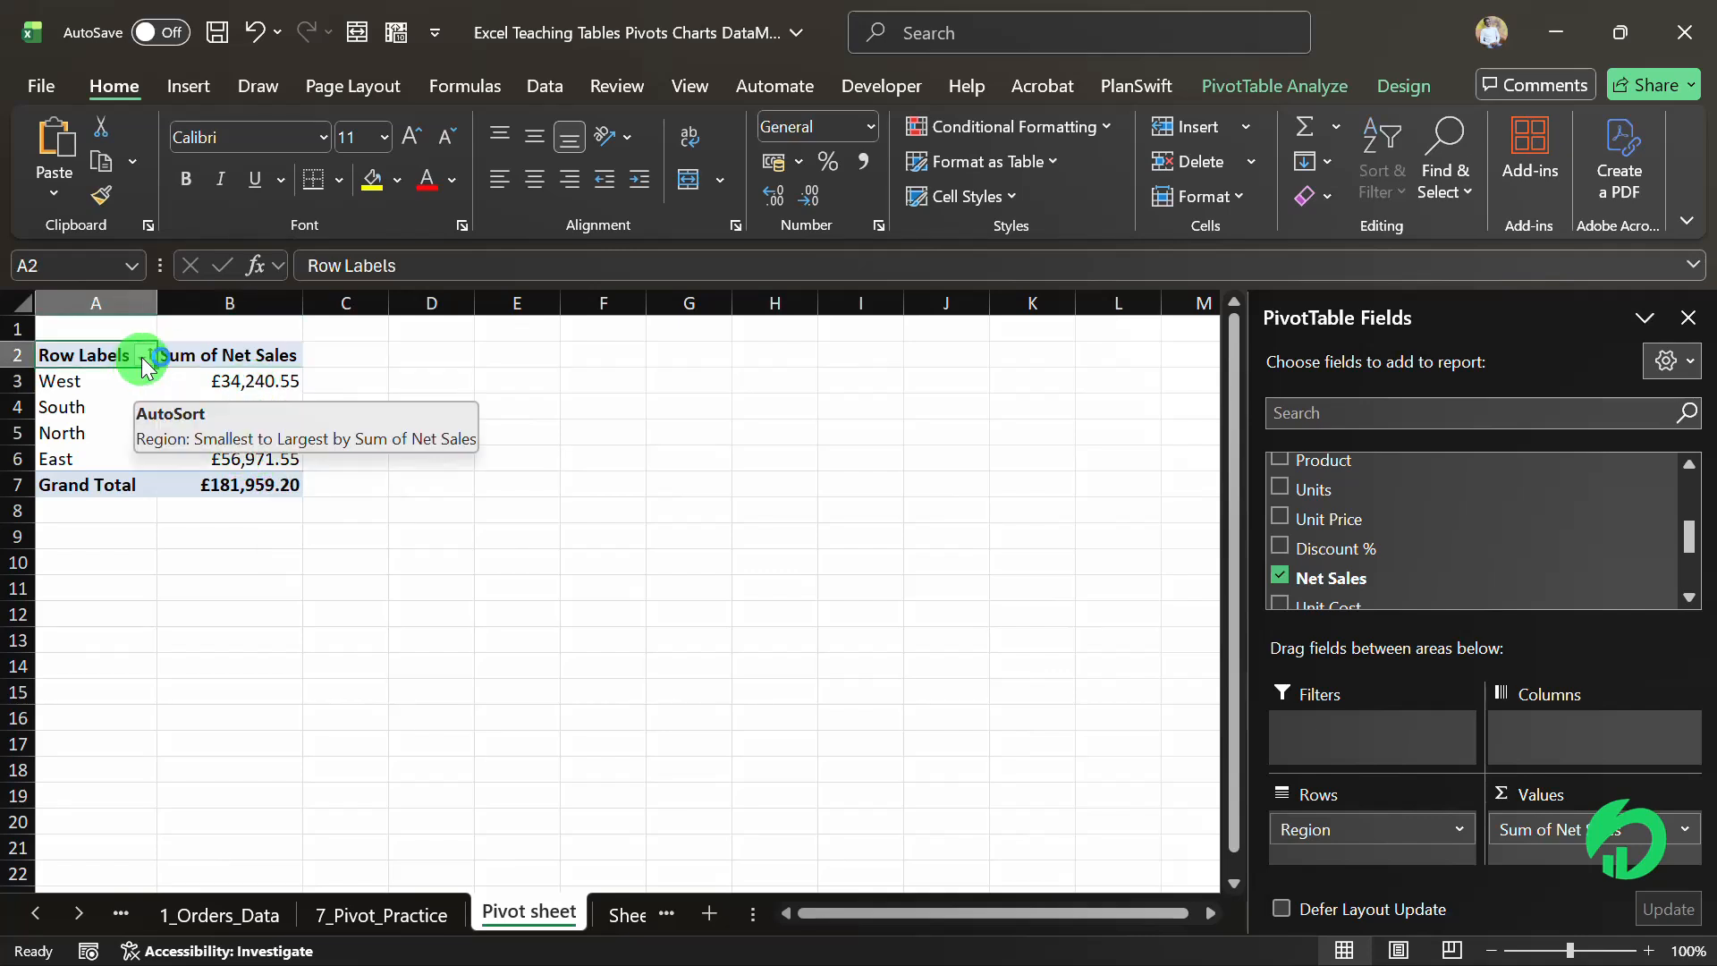
click(143, 357)
click(184, 467)
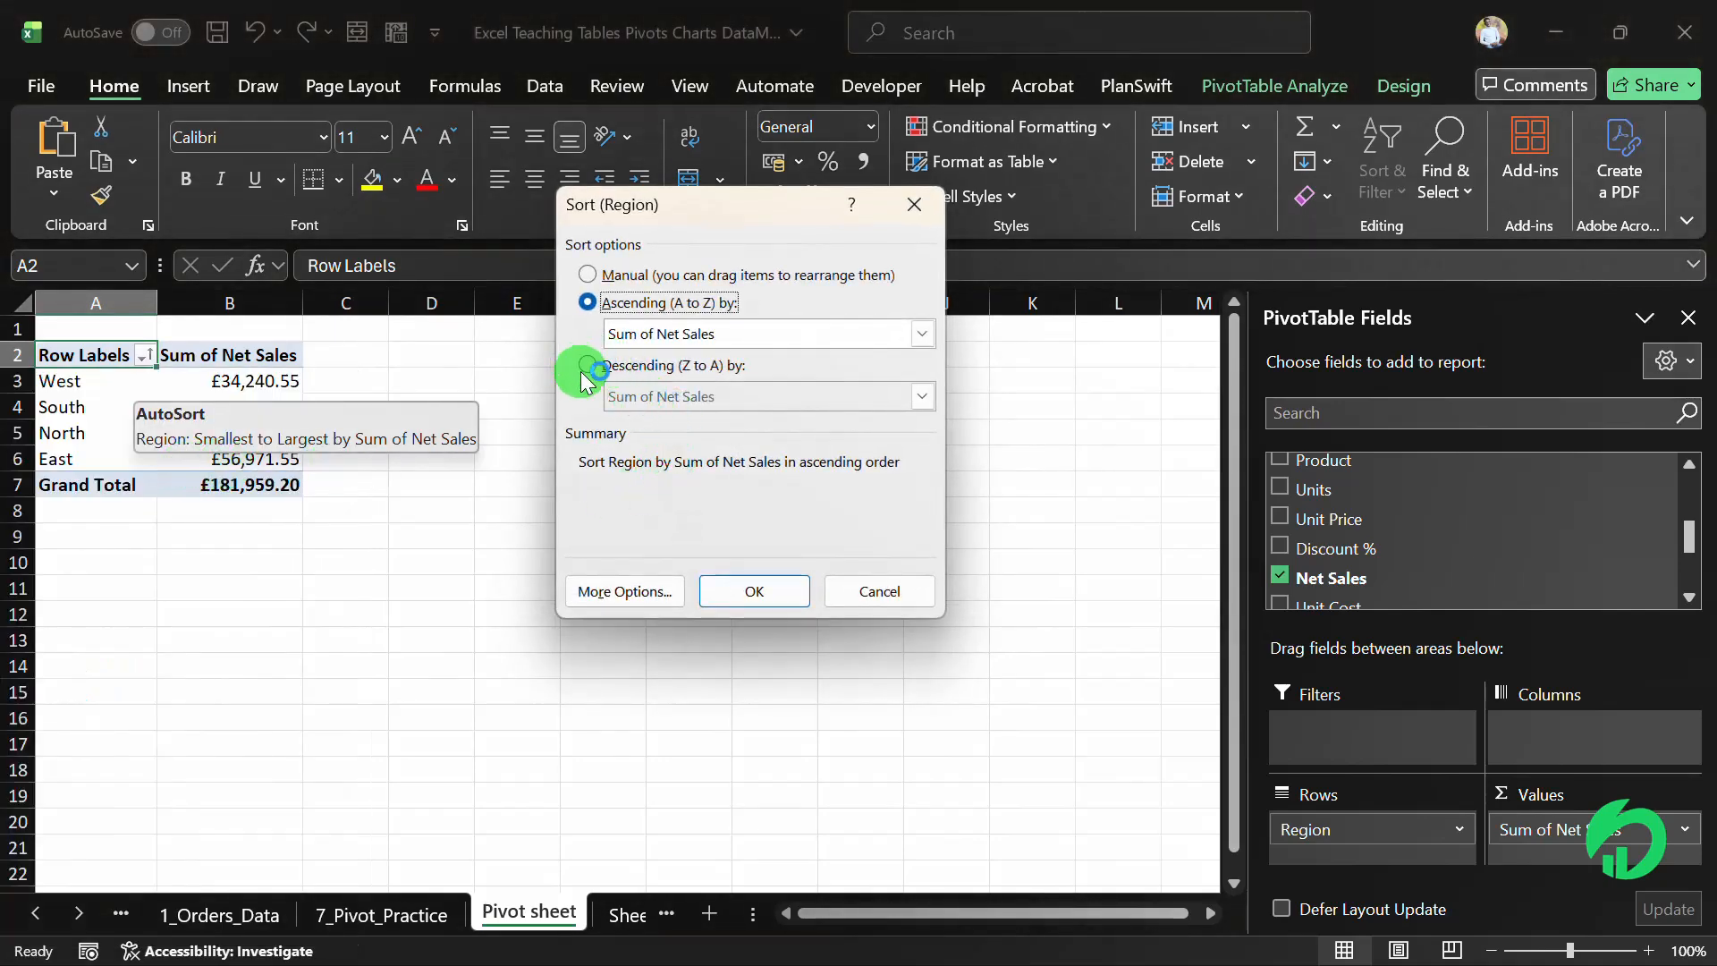
click(581, 372)
click(719, 596)
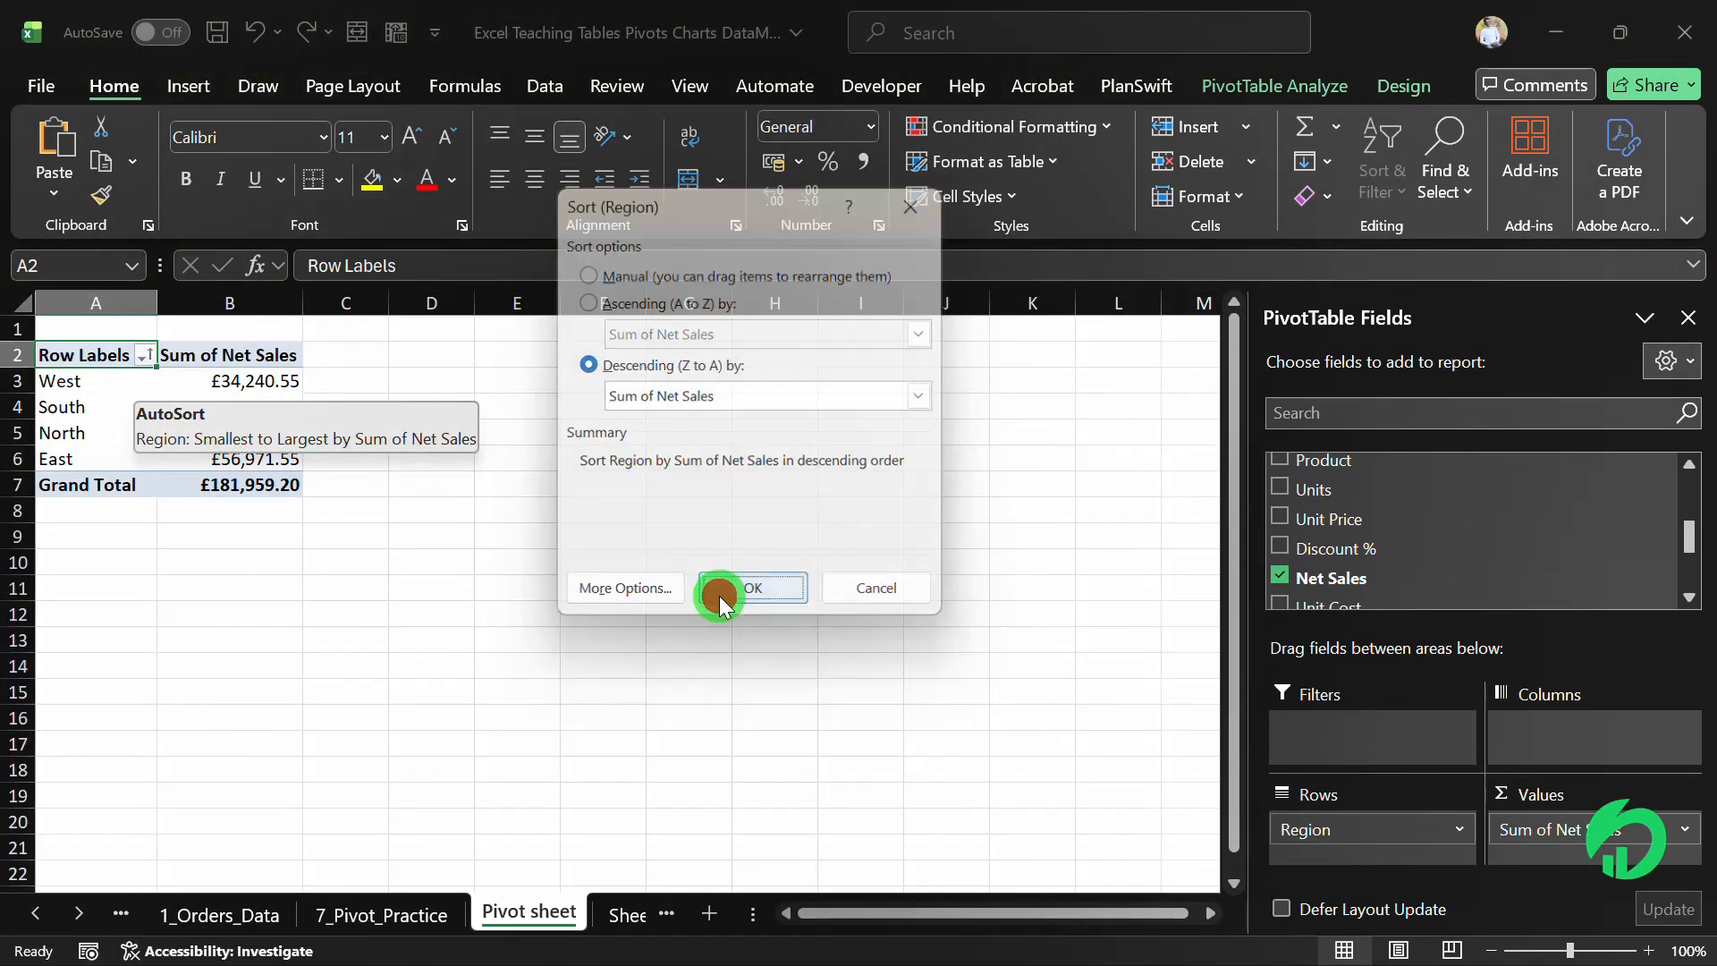
click(237, 480)
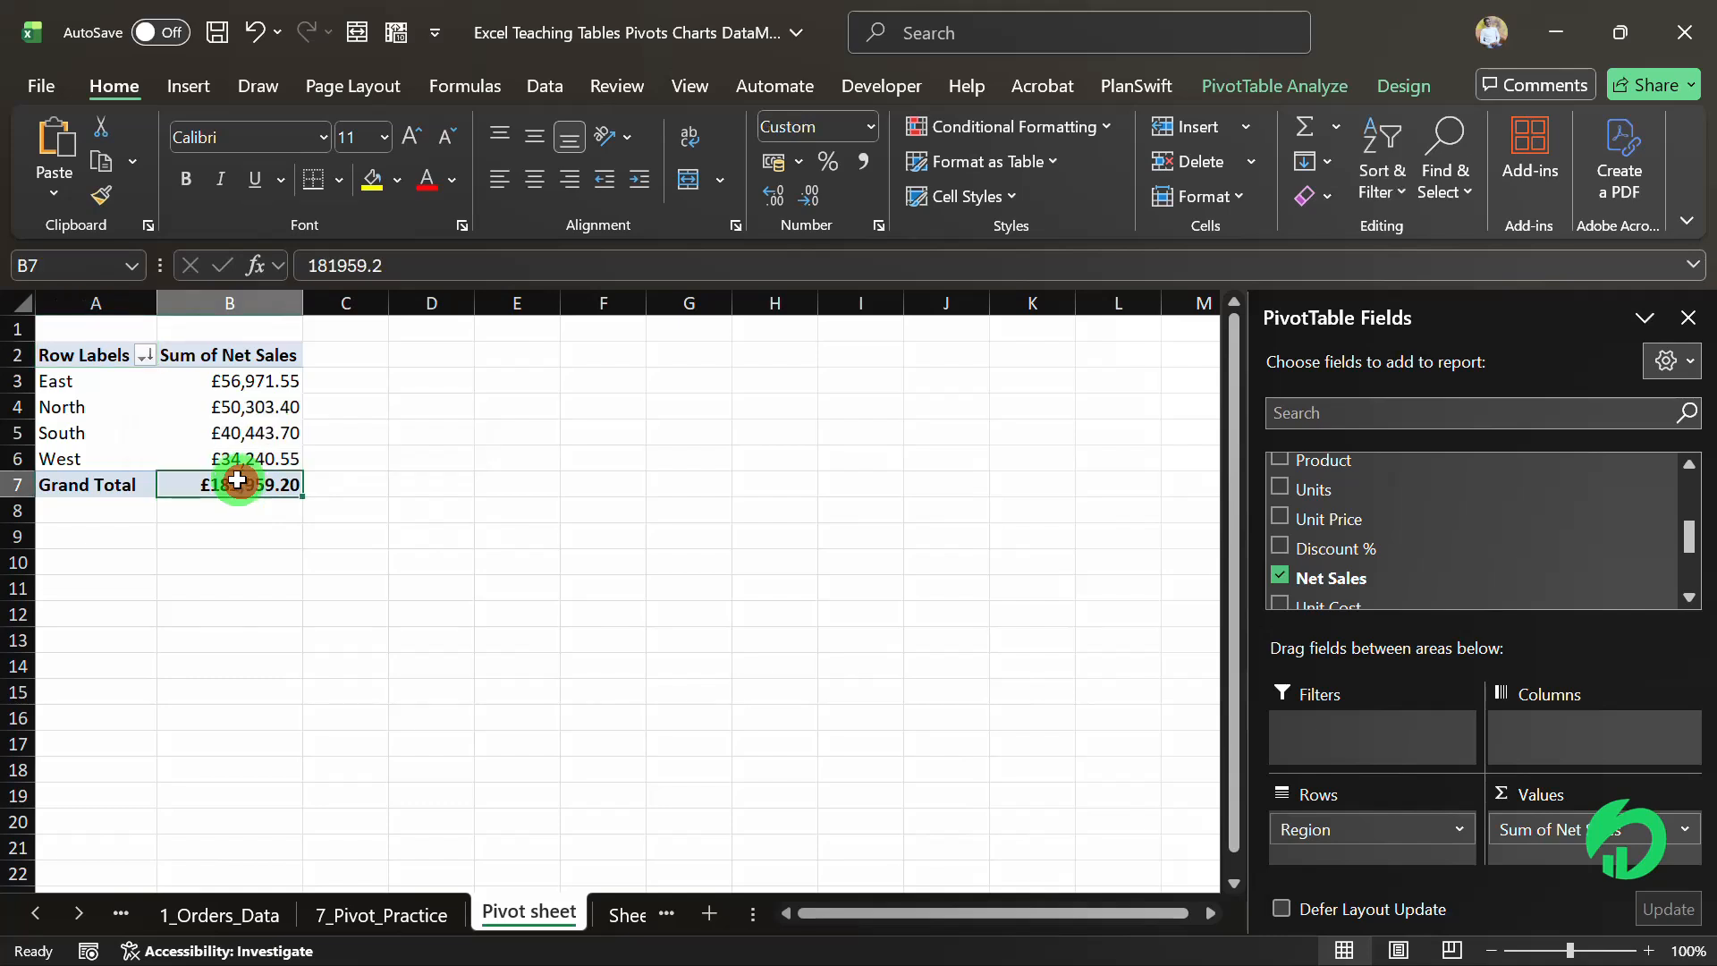
right_click(236, 479)
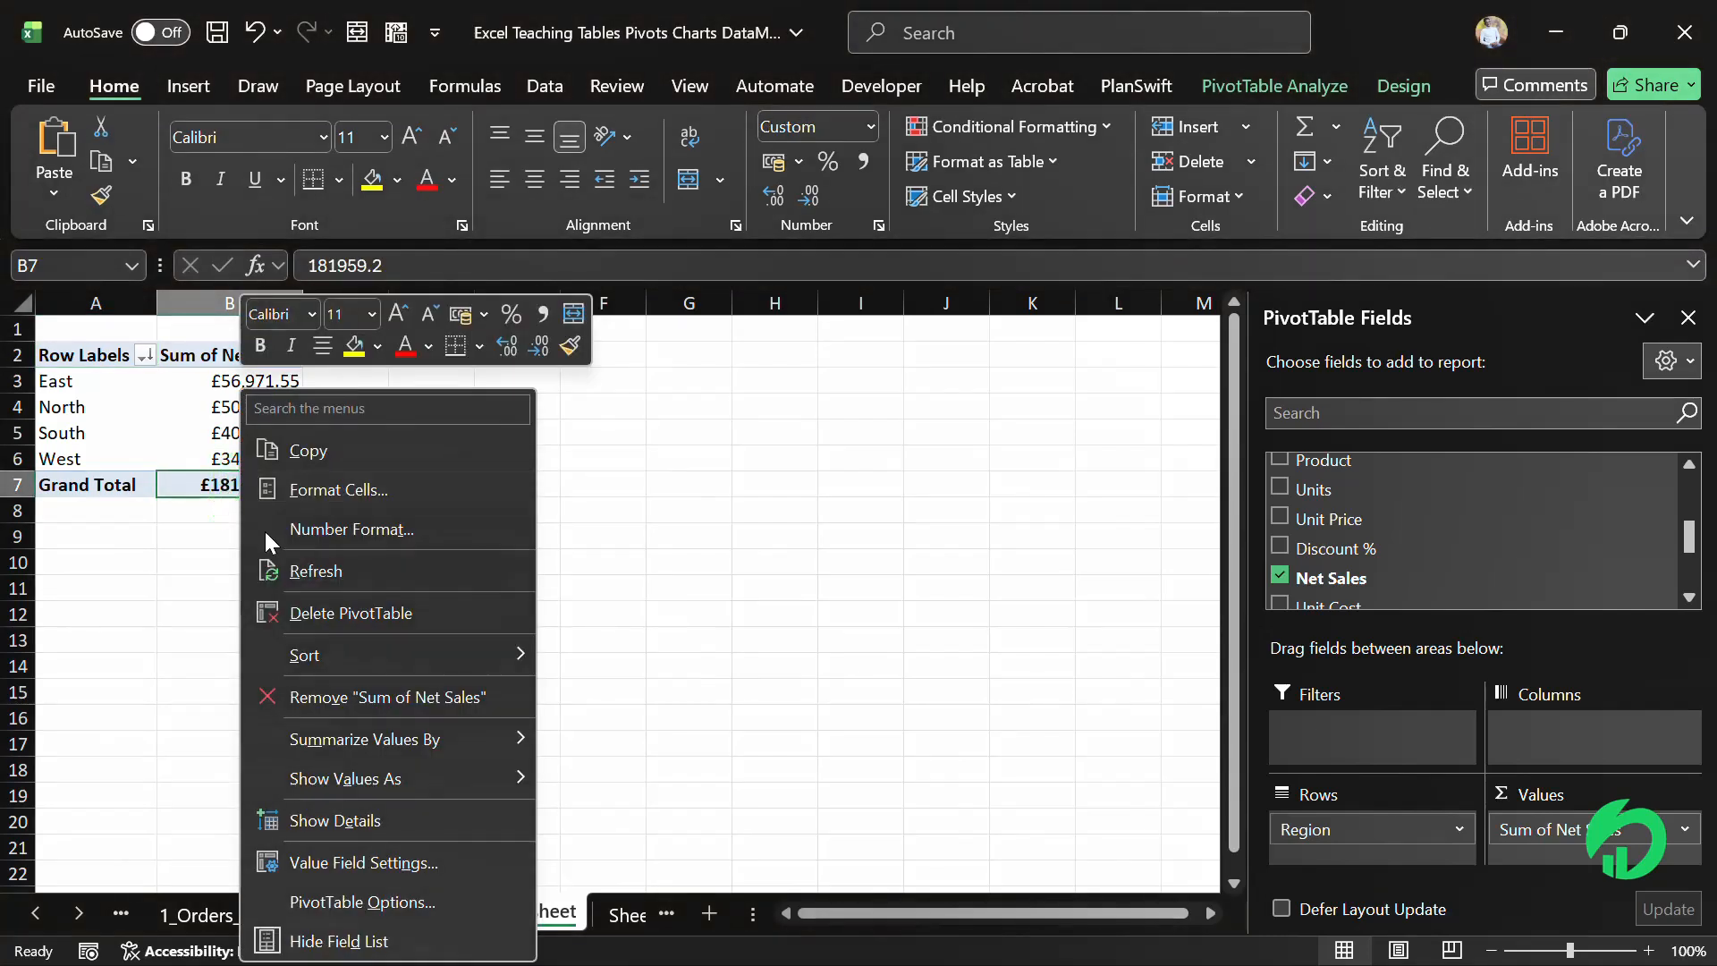
mouse_move(355, 731)
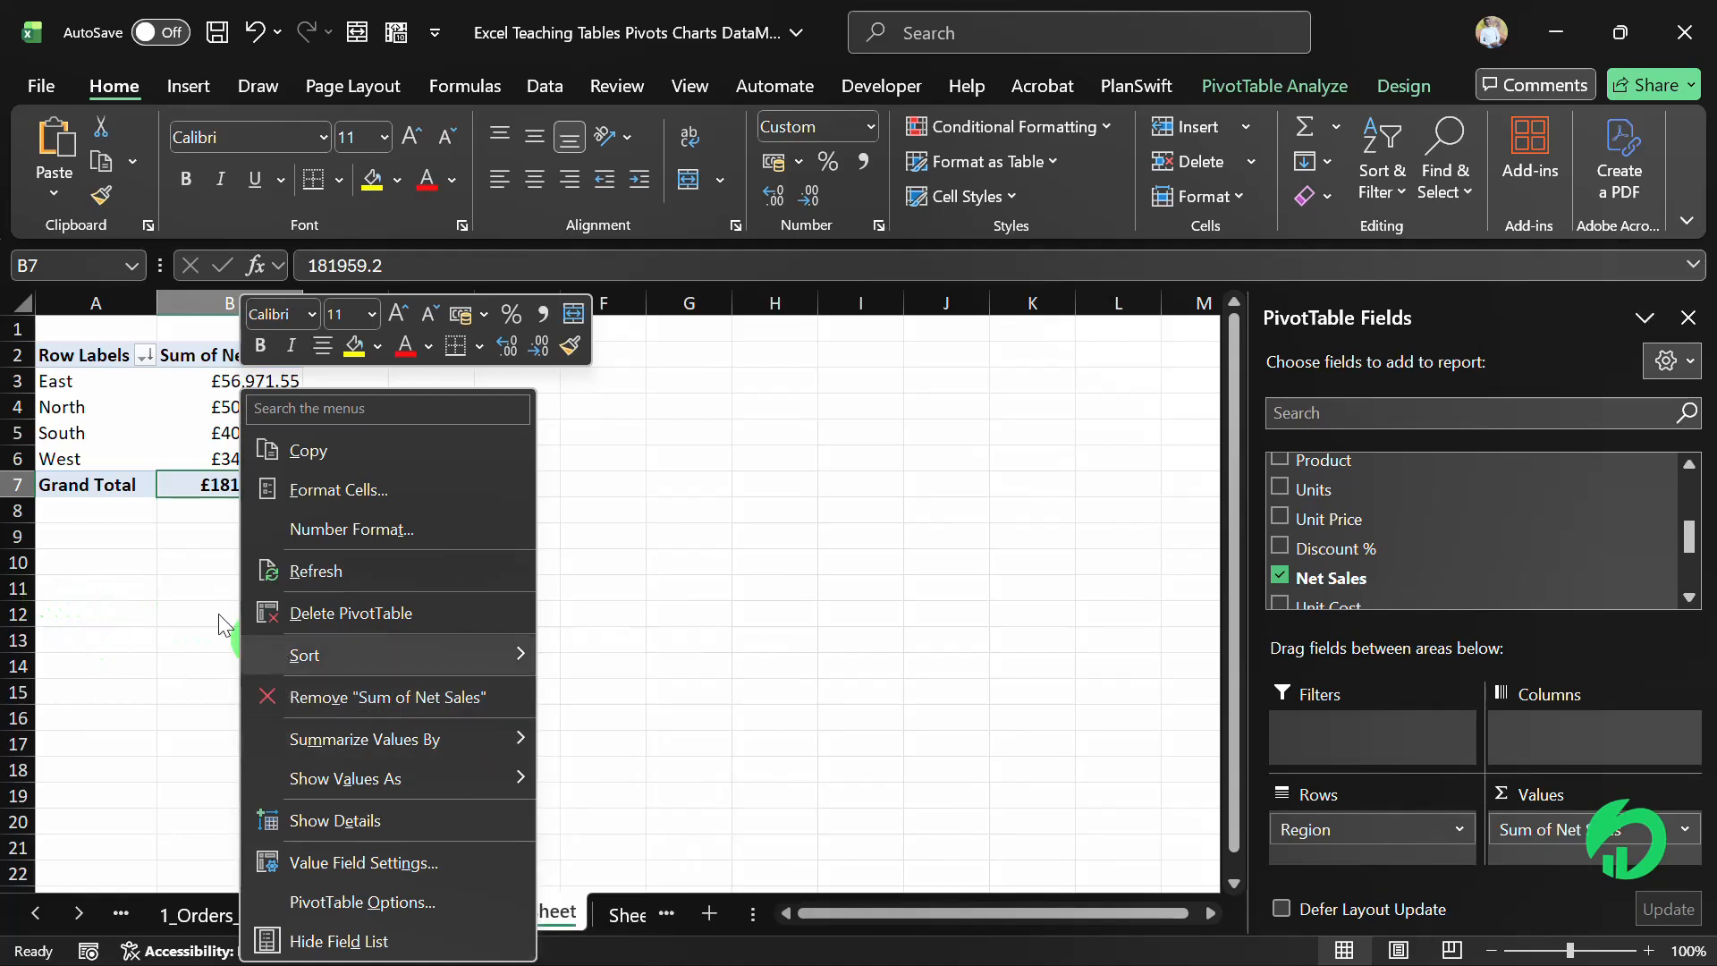
click(133, 516)
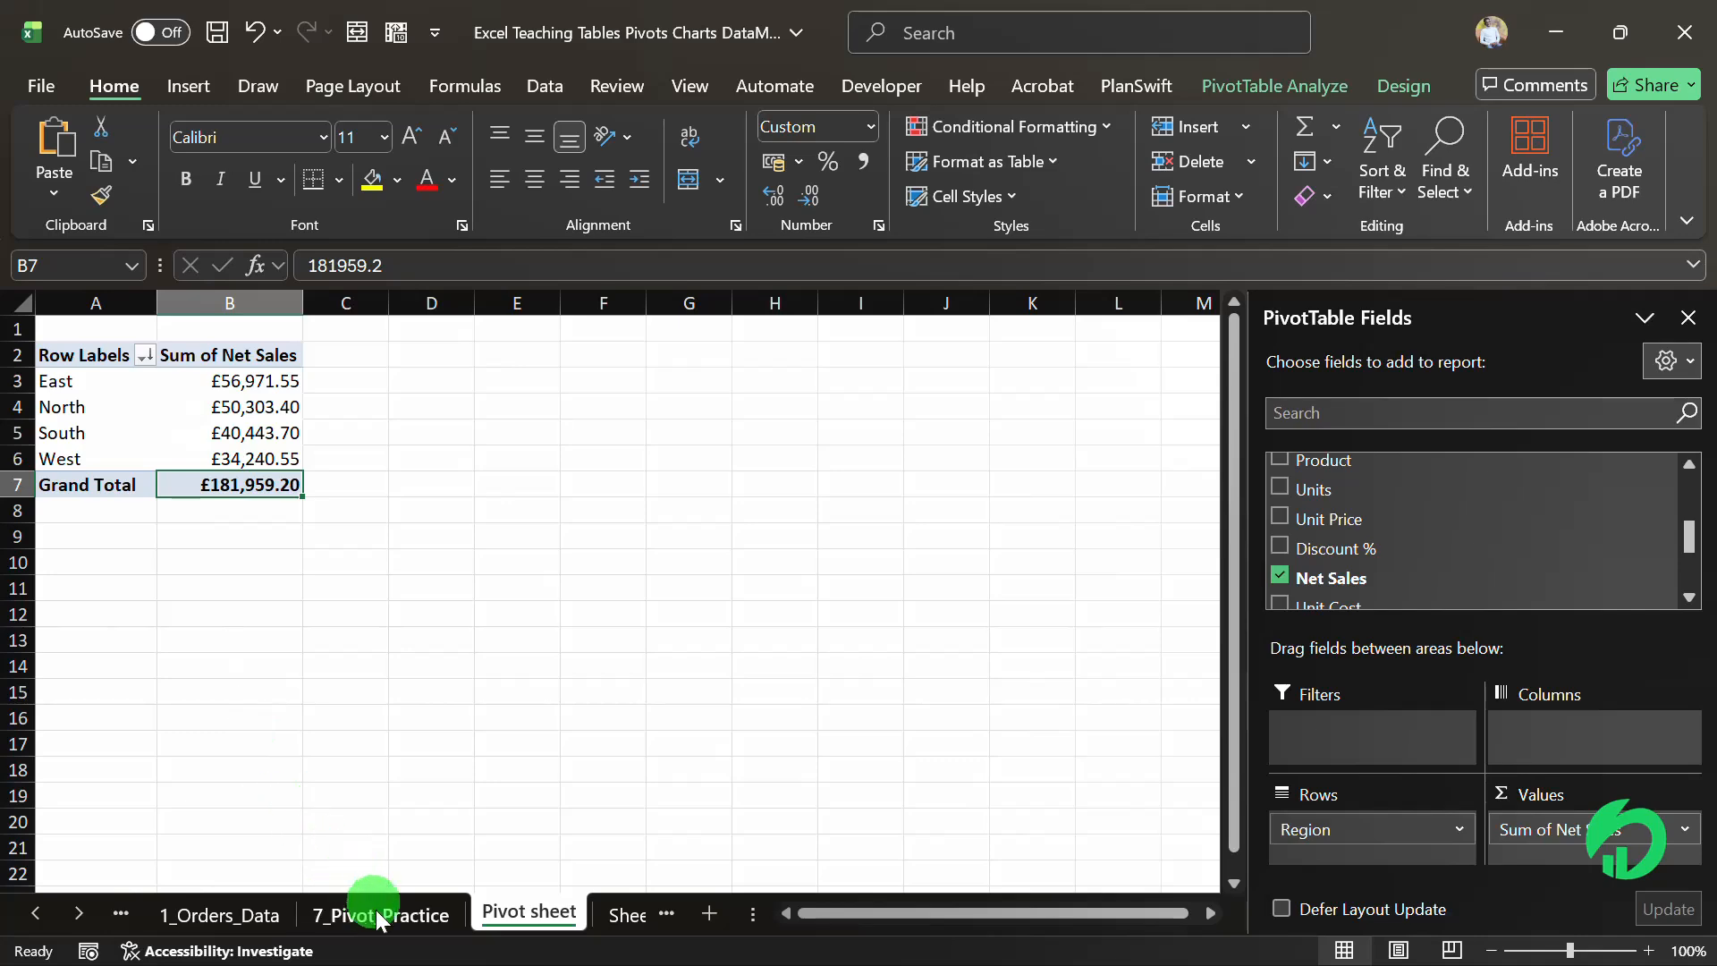
Check the Pivot Task 2 instructions and insert a PivotTable from OrdersTable at cell A10 of the existing Pivot sheet
click(378, 912)
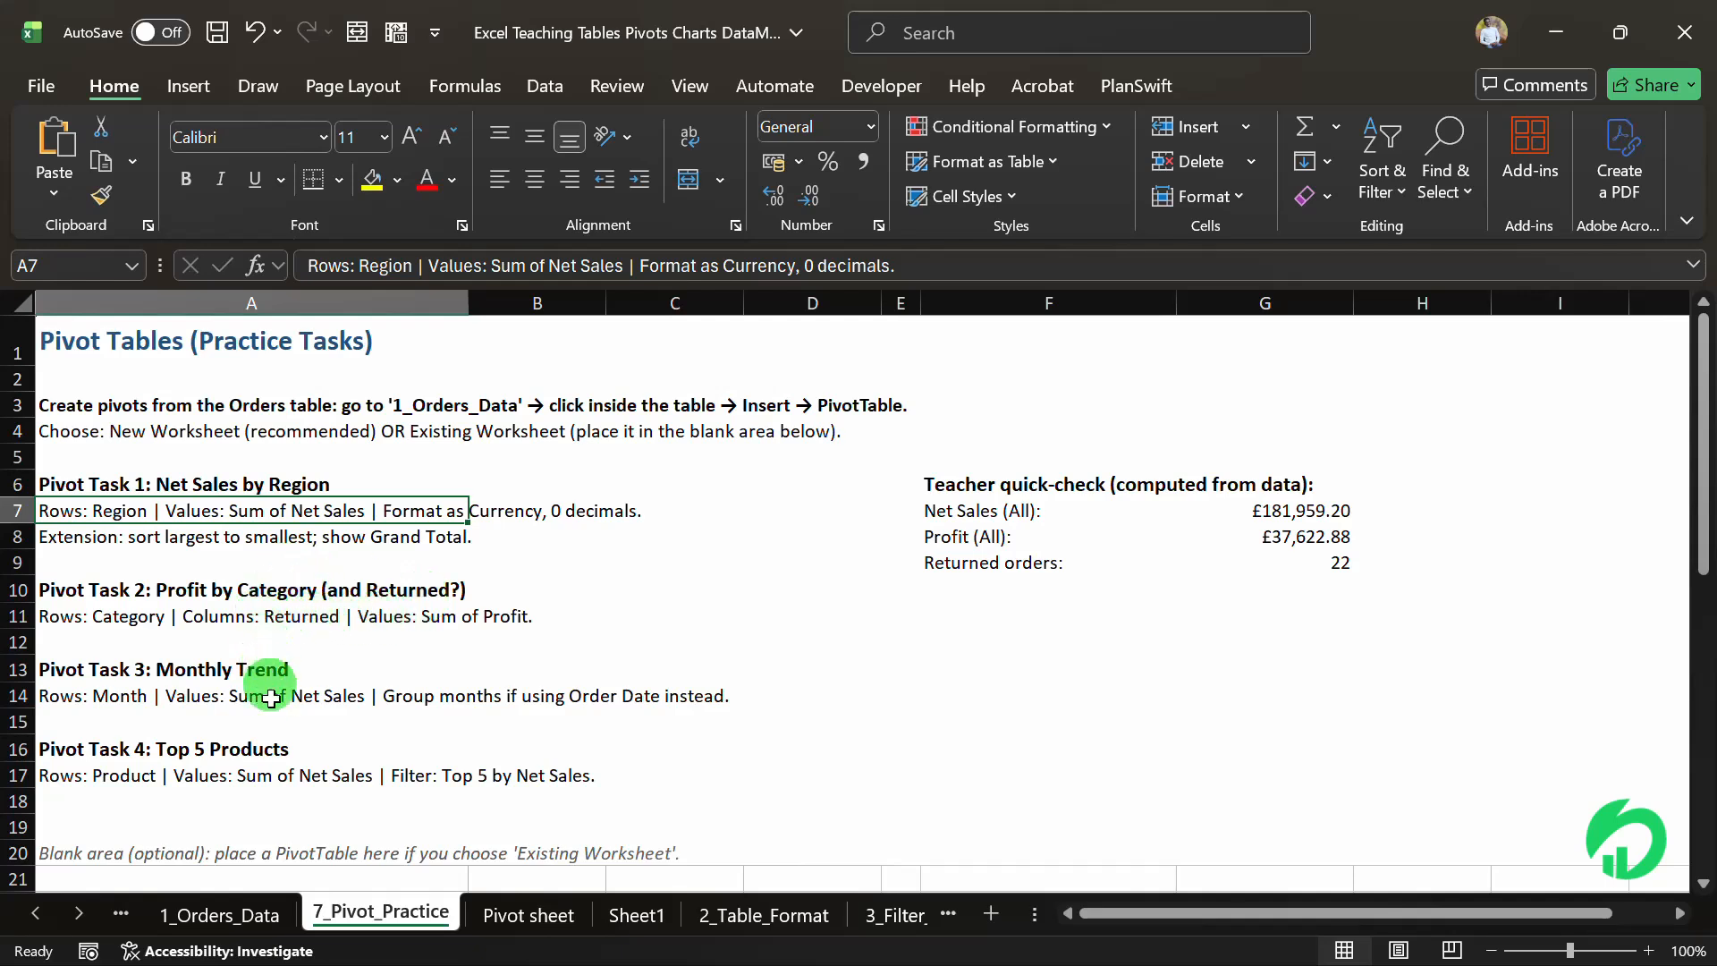
click(232, 914)
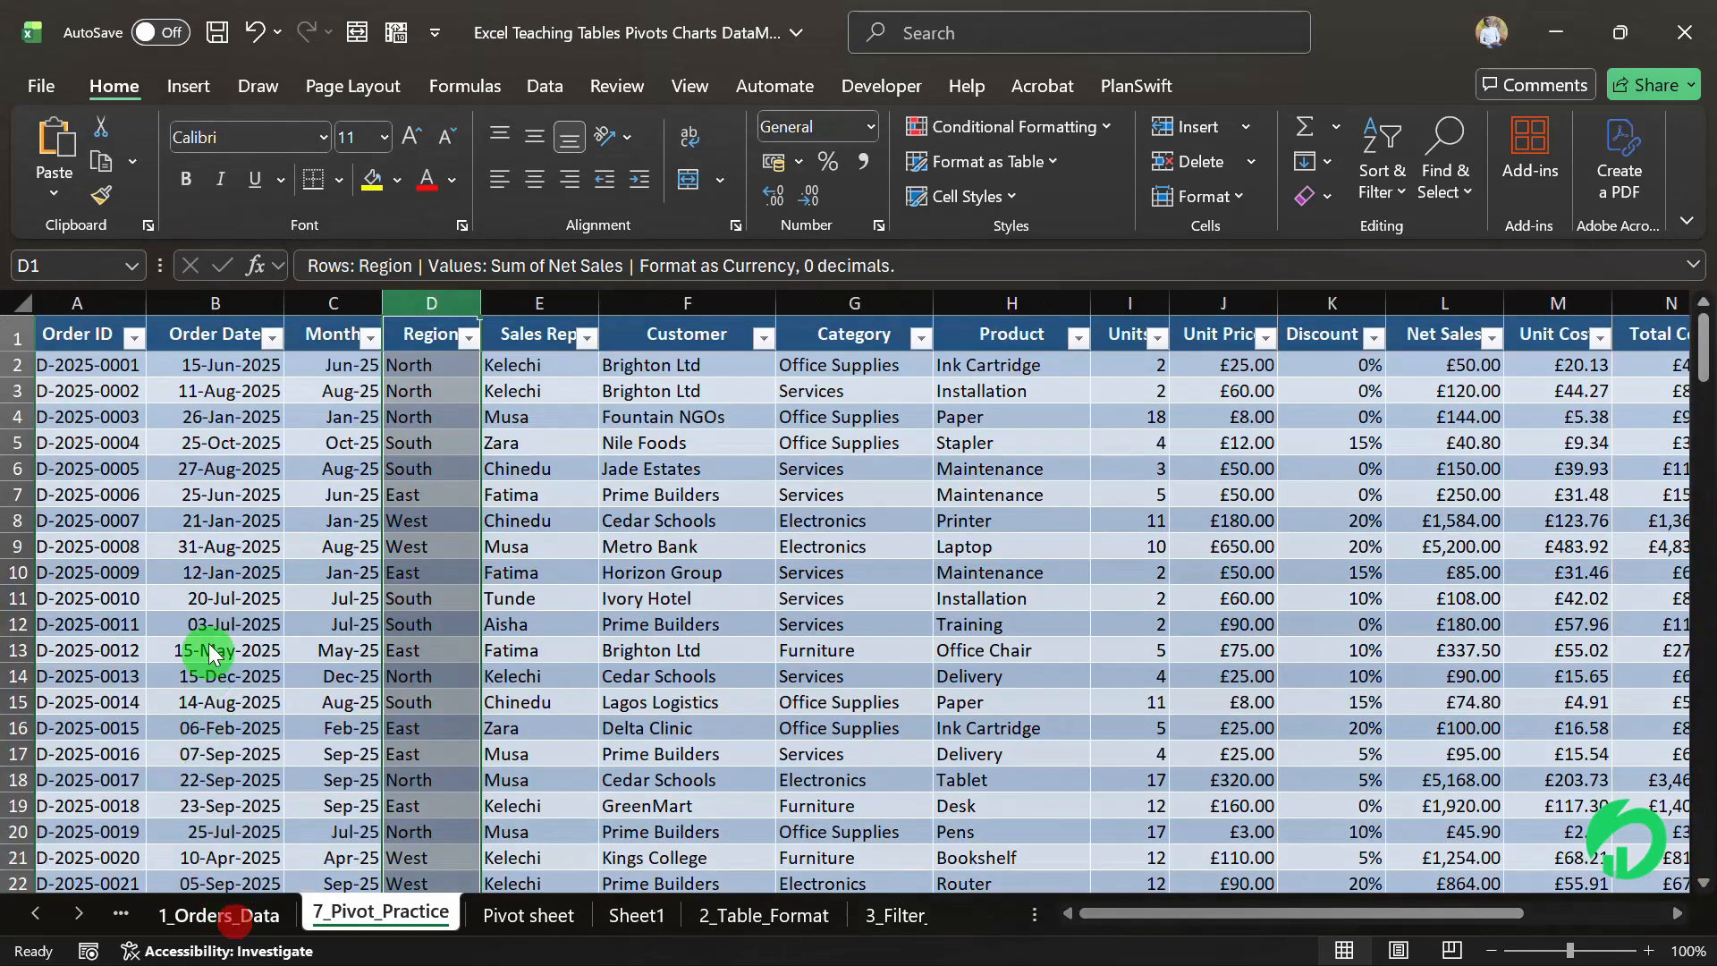
click(145, 406)
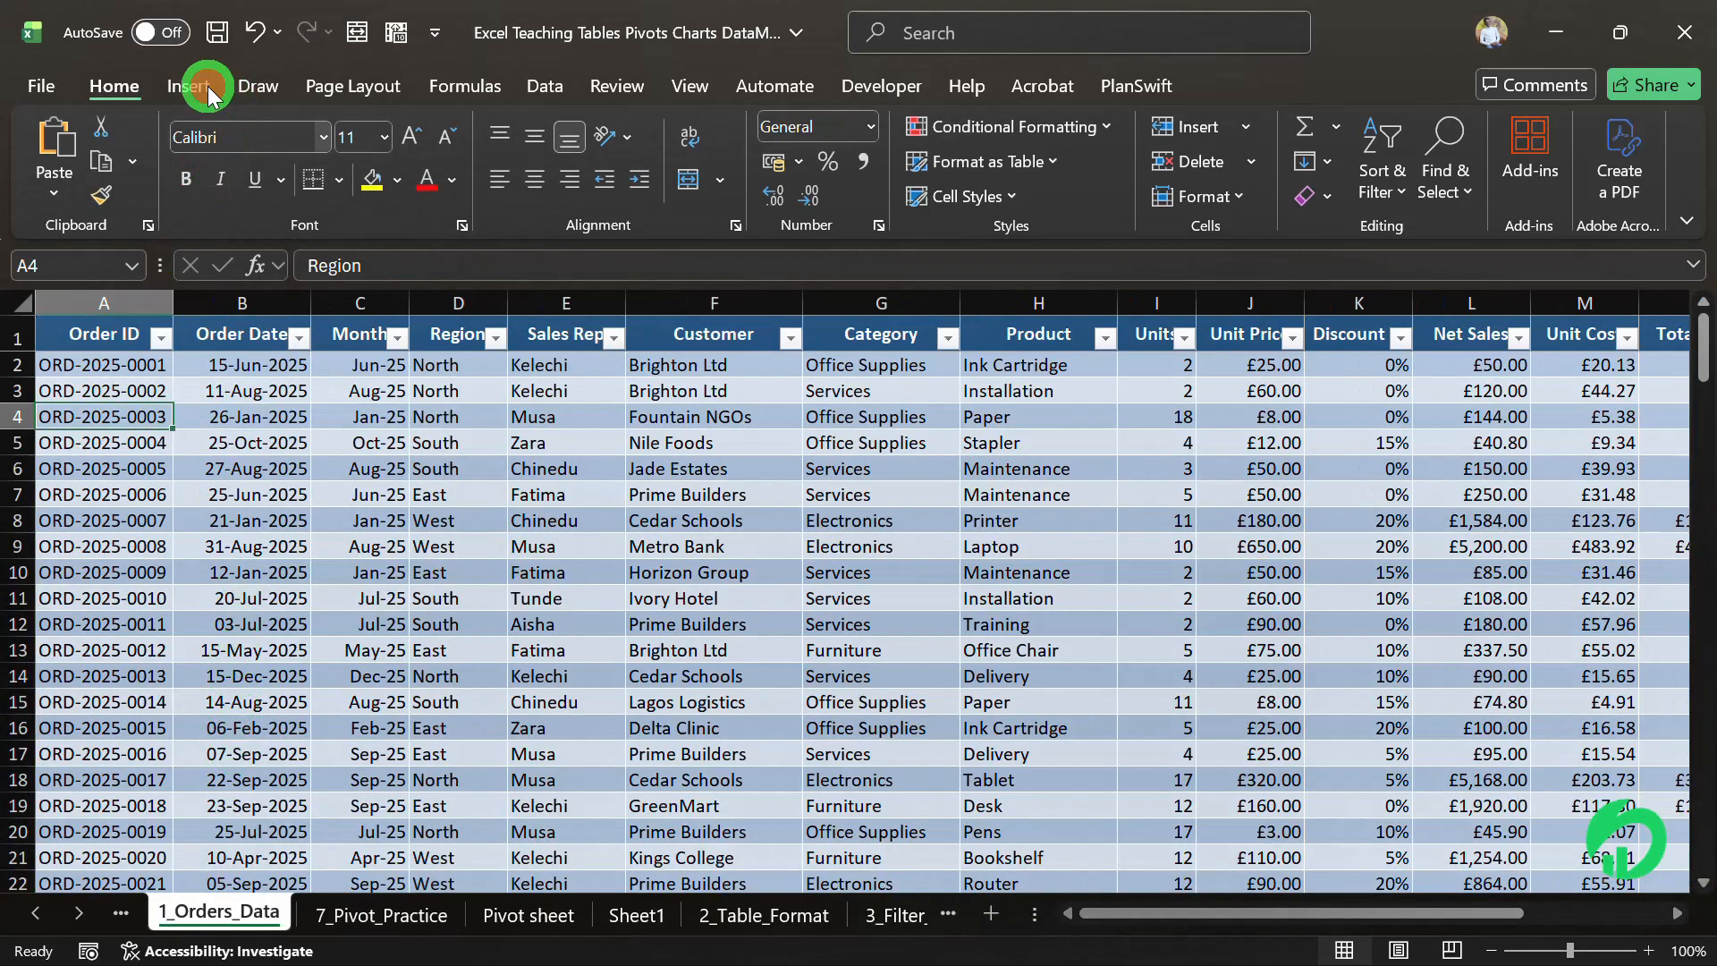
click(193, 86)
click(75, 148)
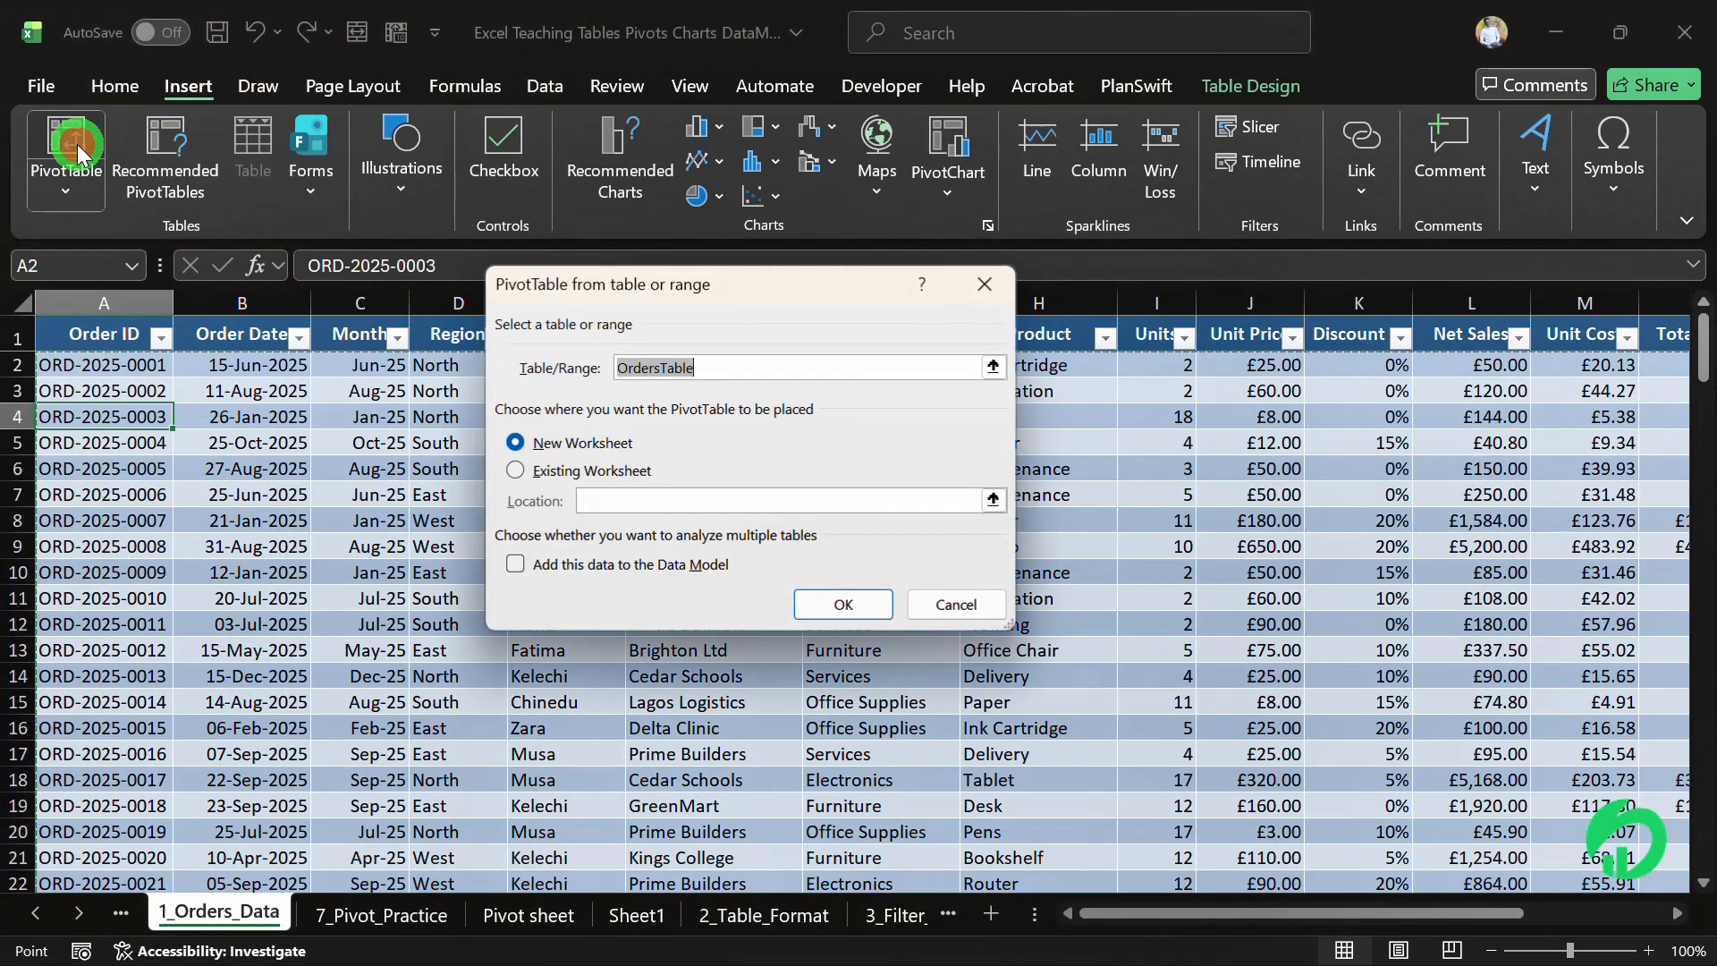
click(515, 472)
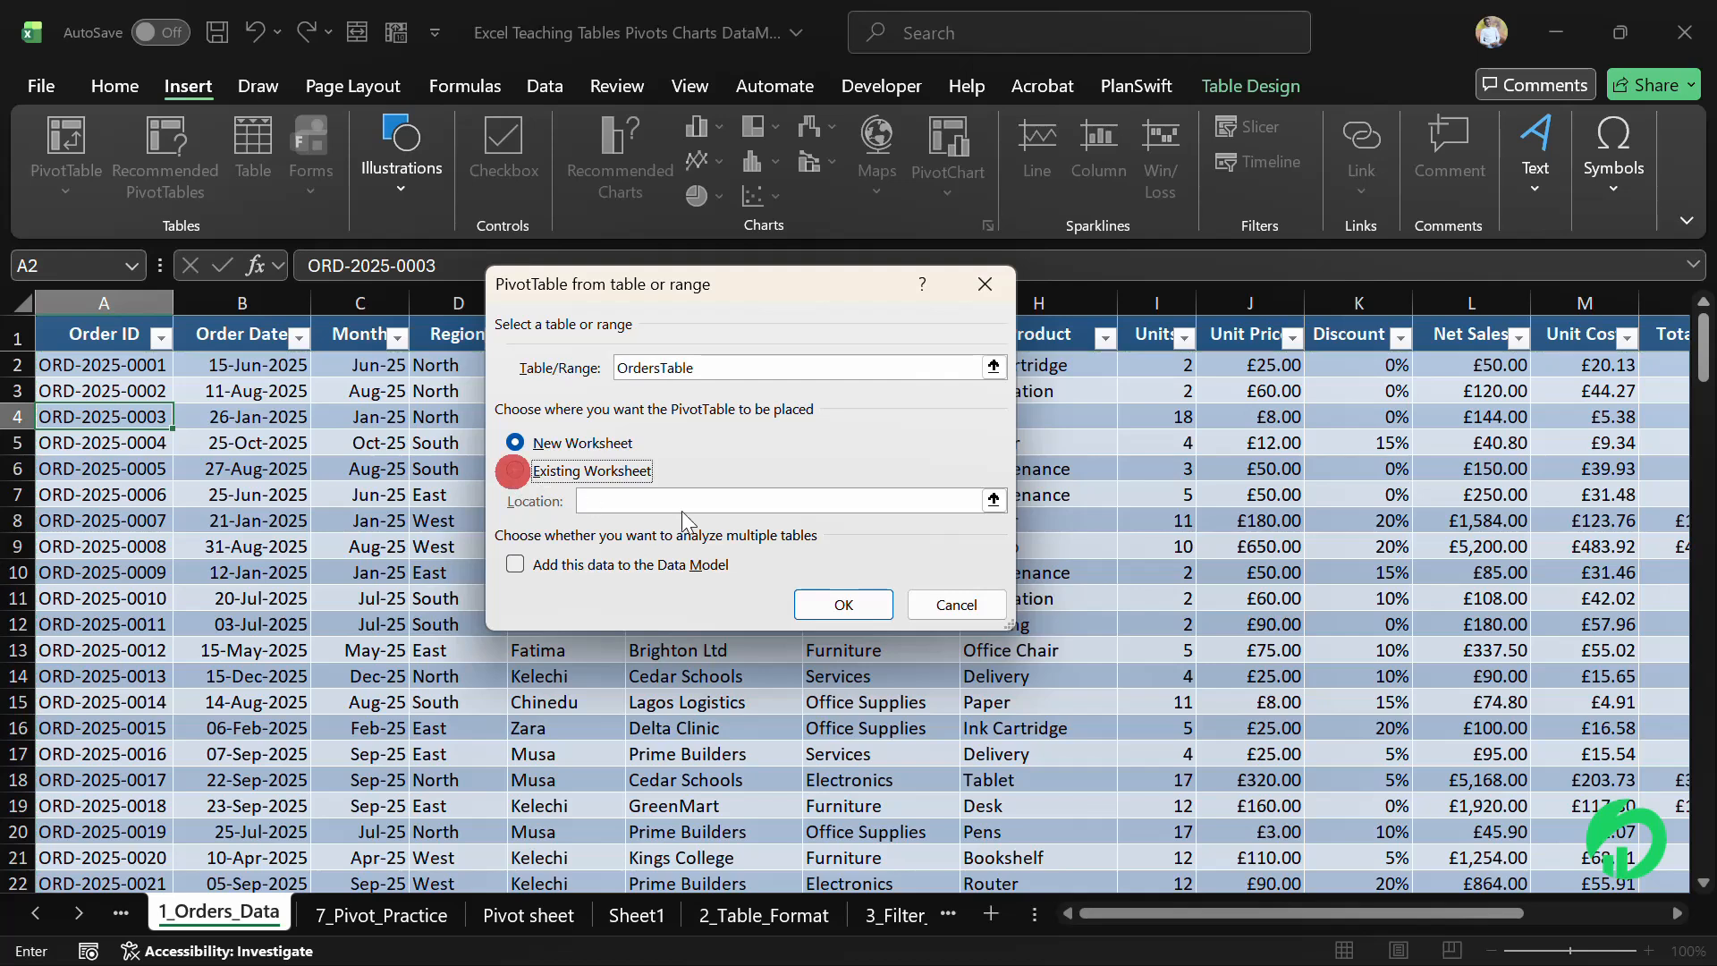
click(992, 499)
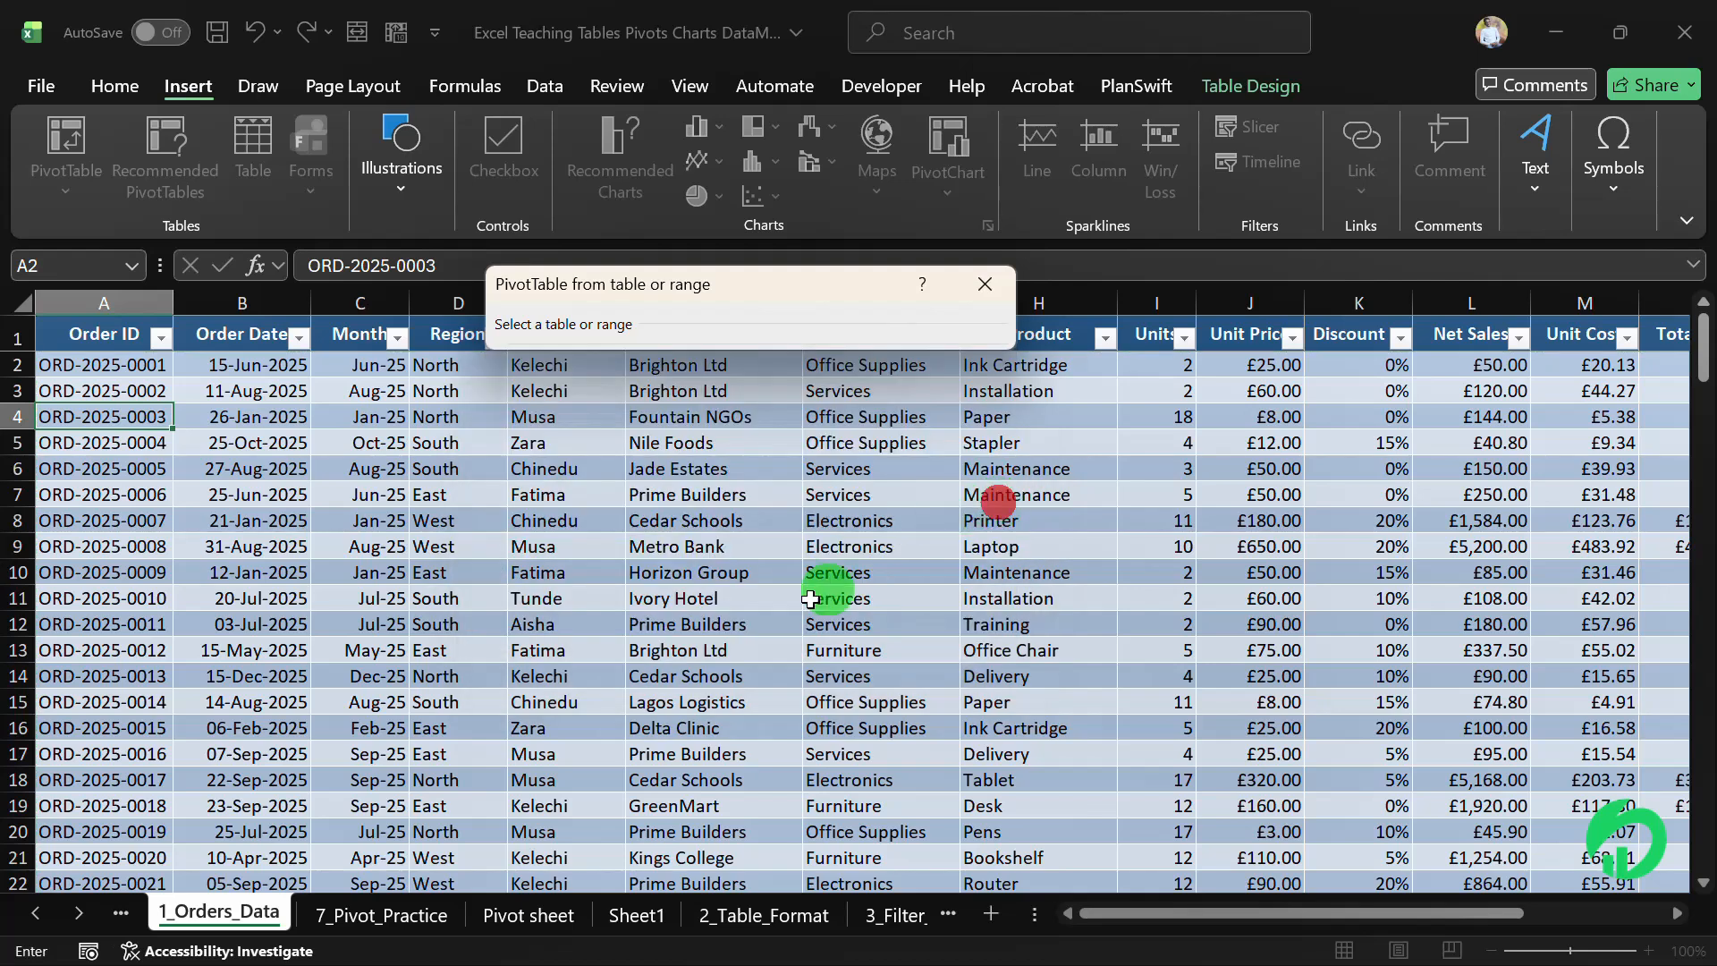
click(585, 914)
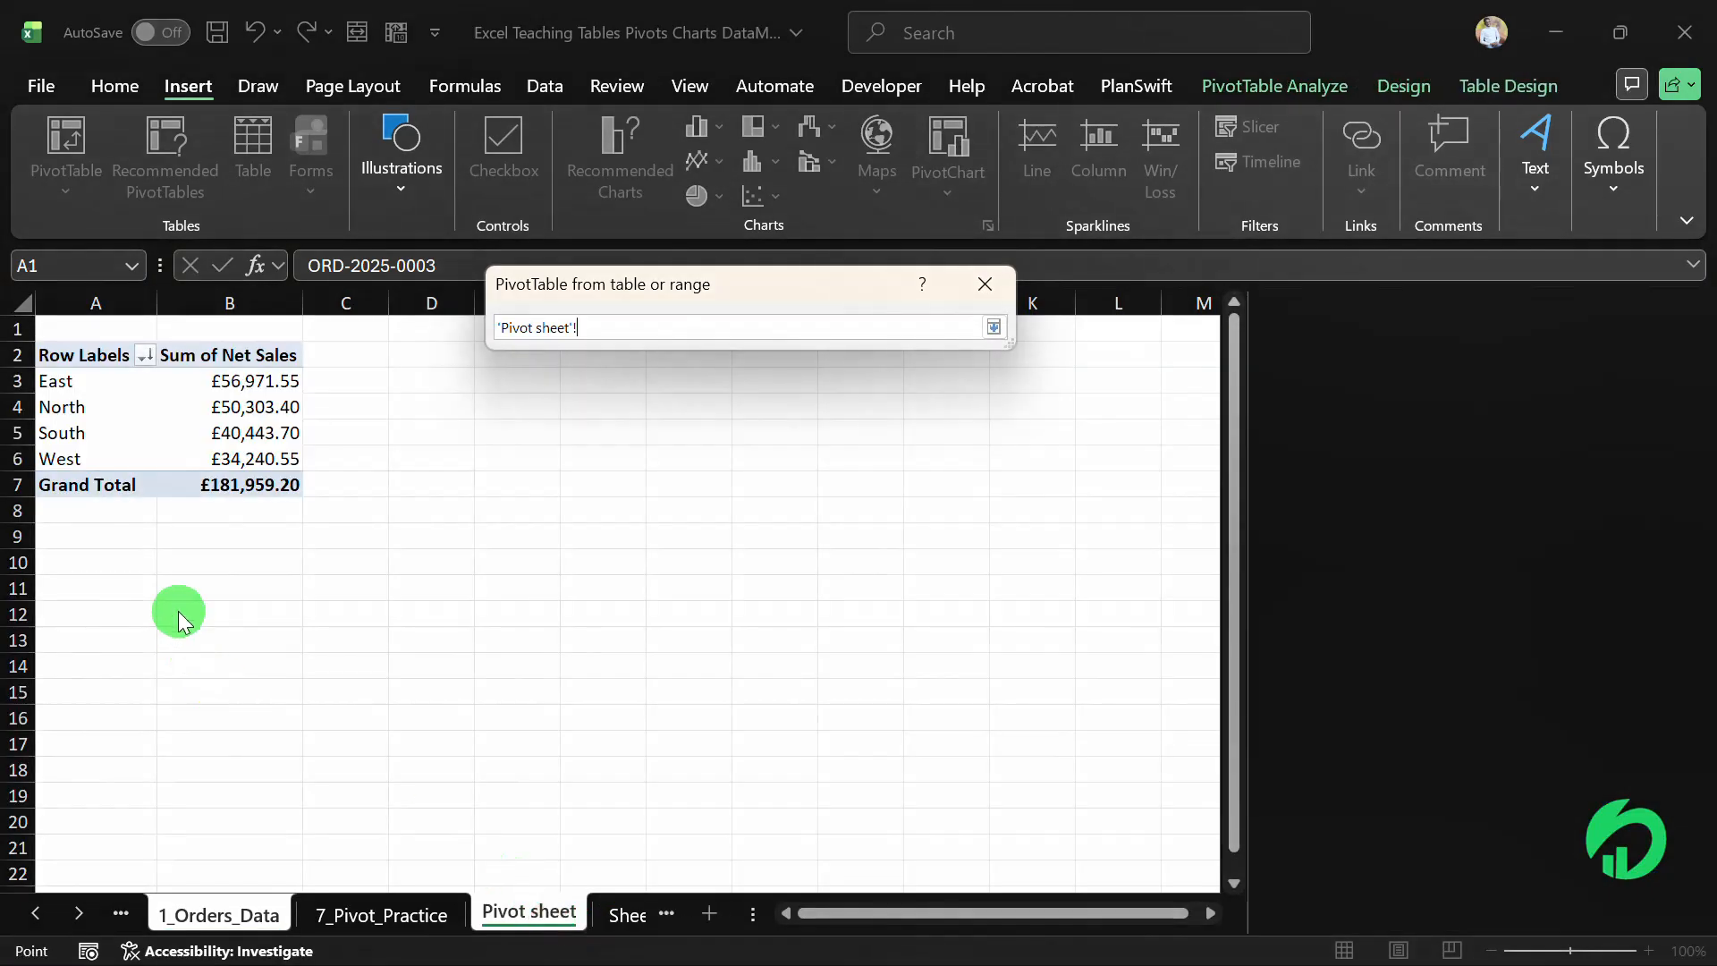
click(99, 571)
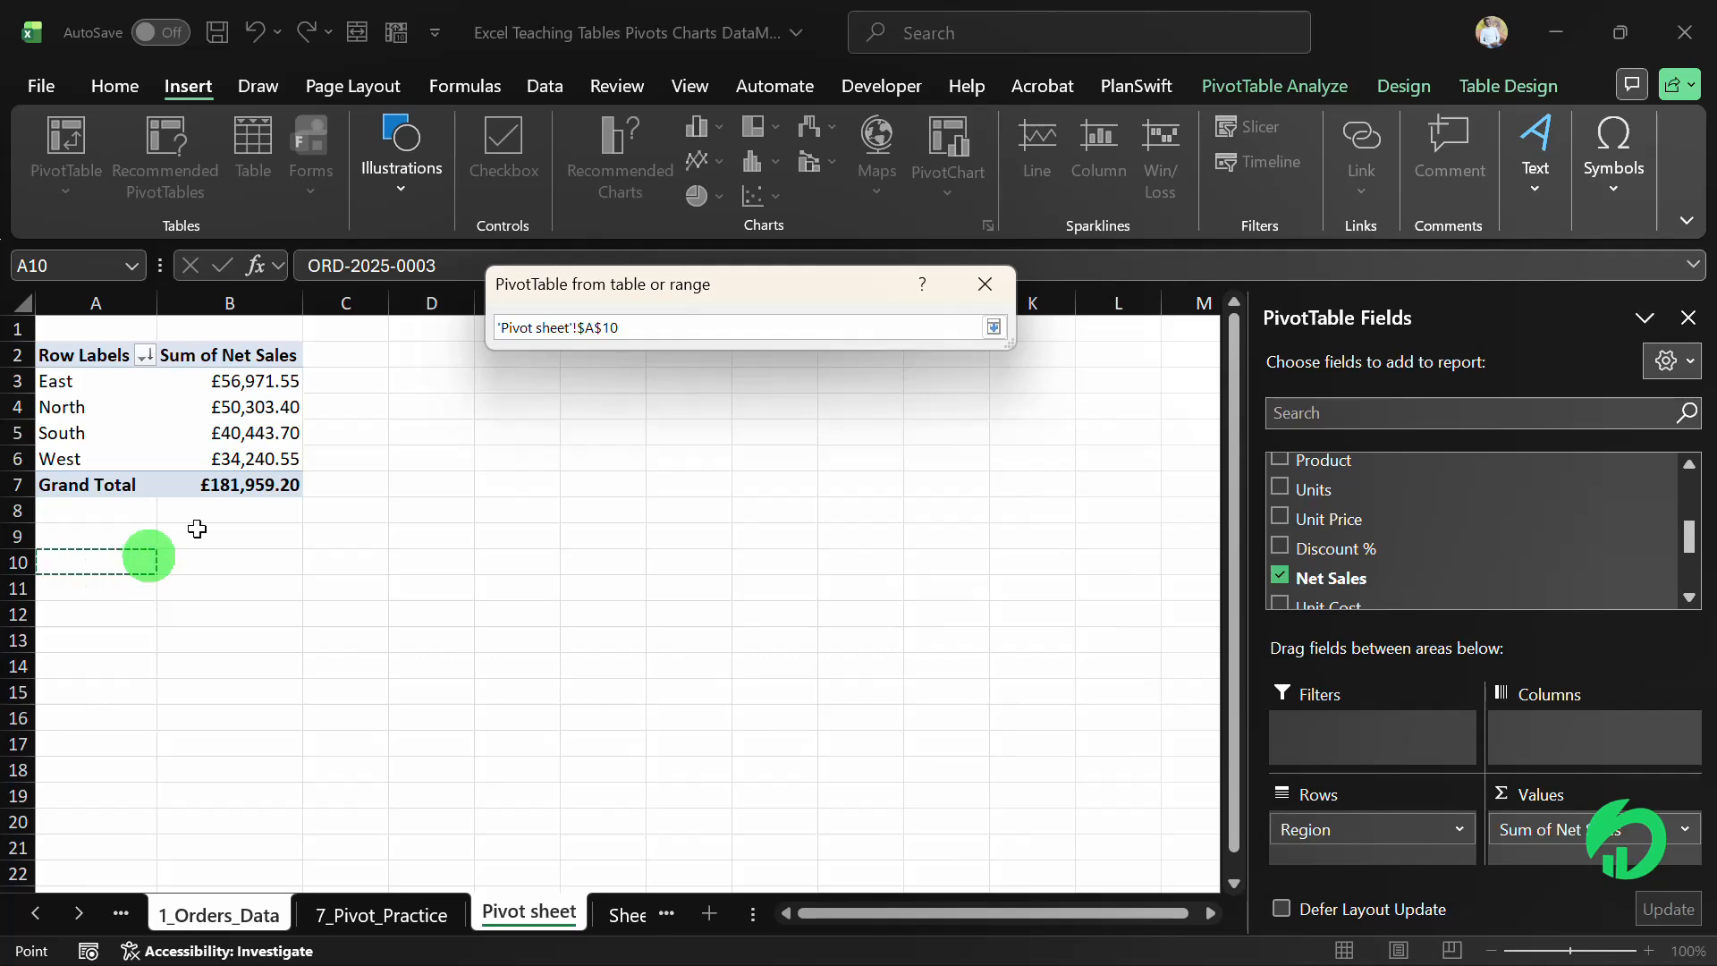
key(Return)
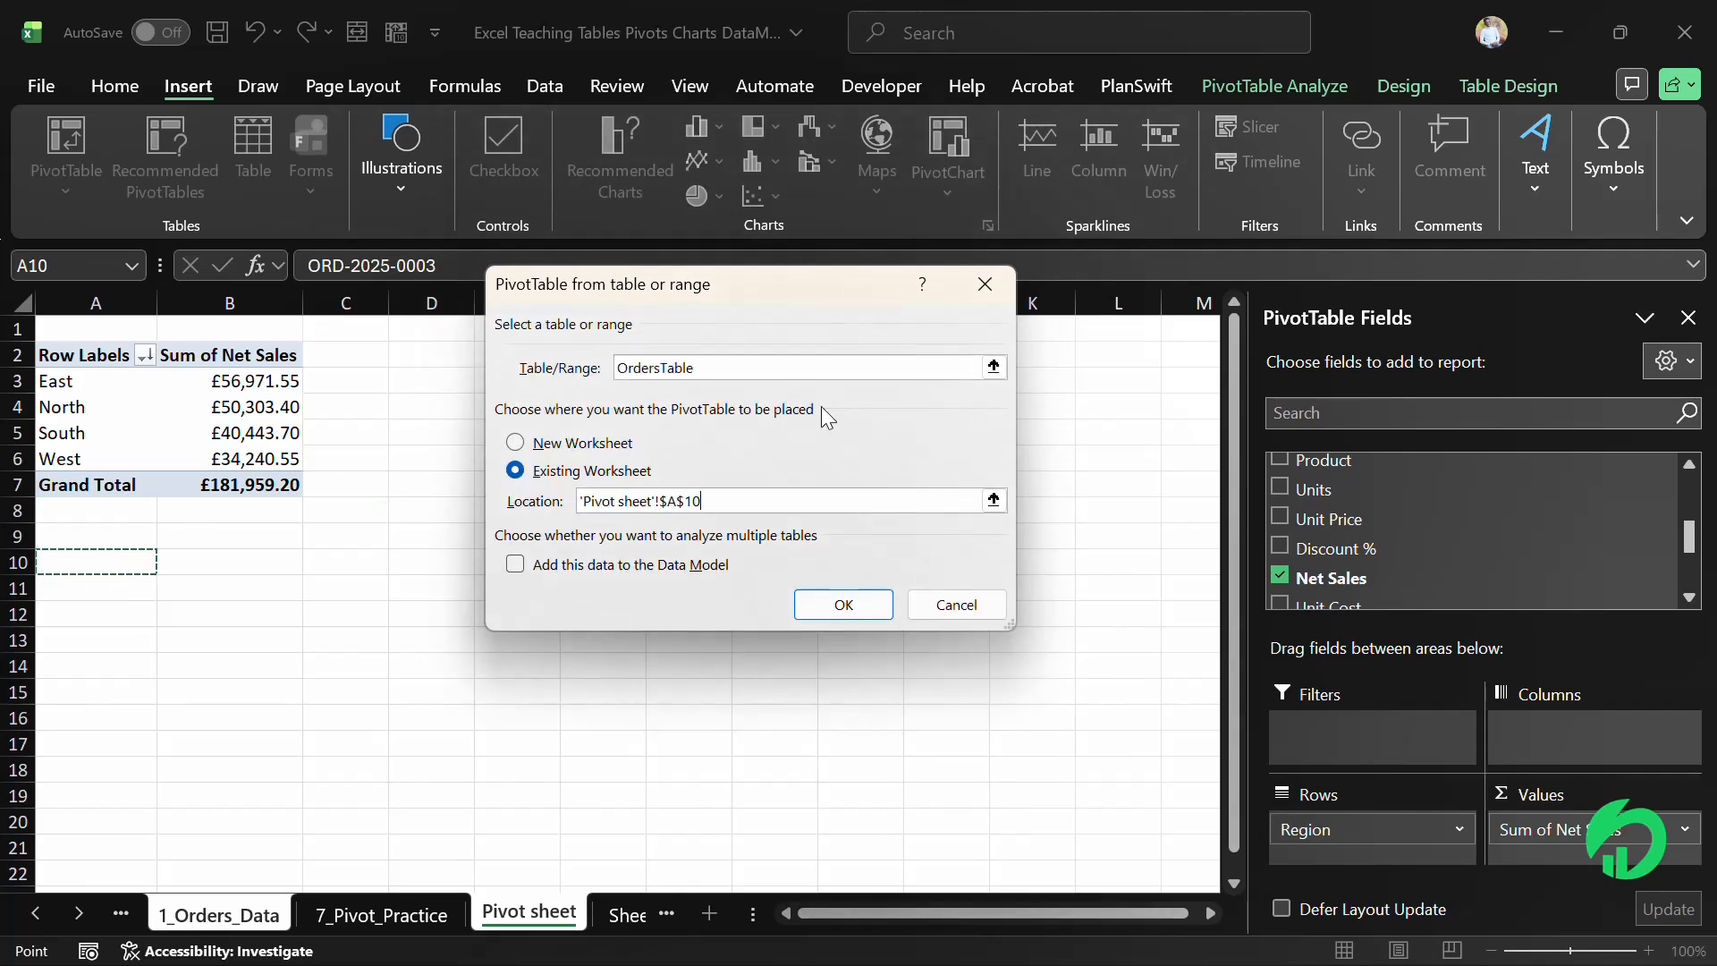
click(832, 608)
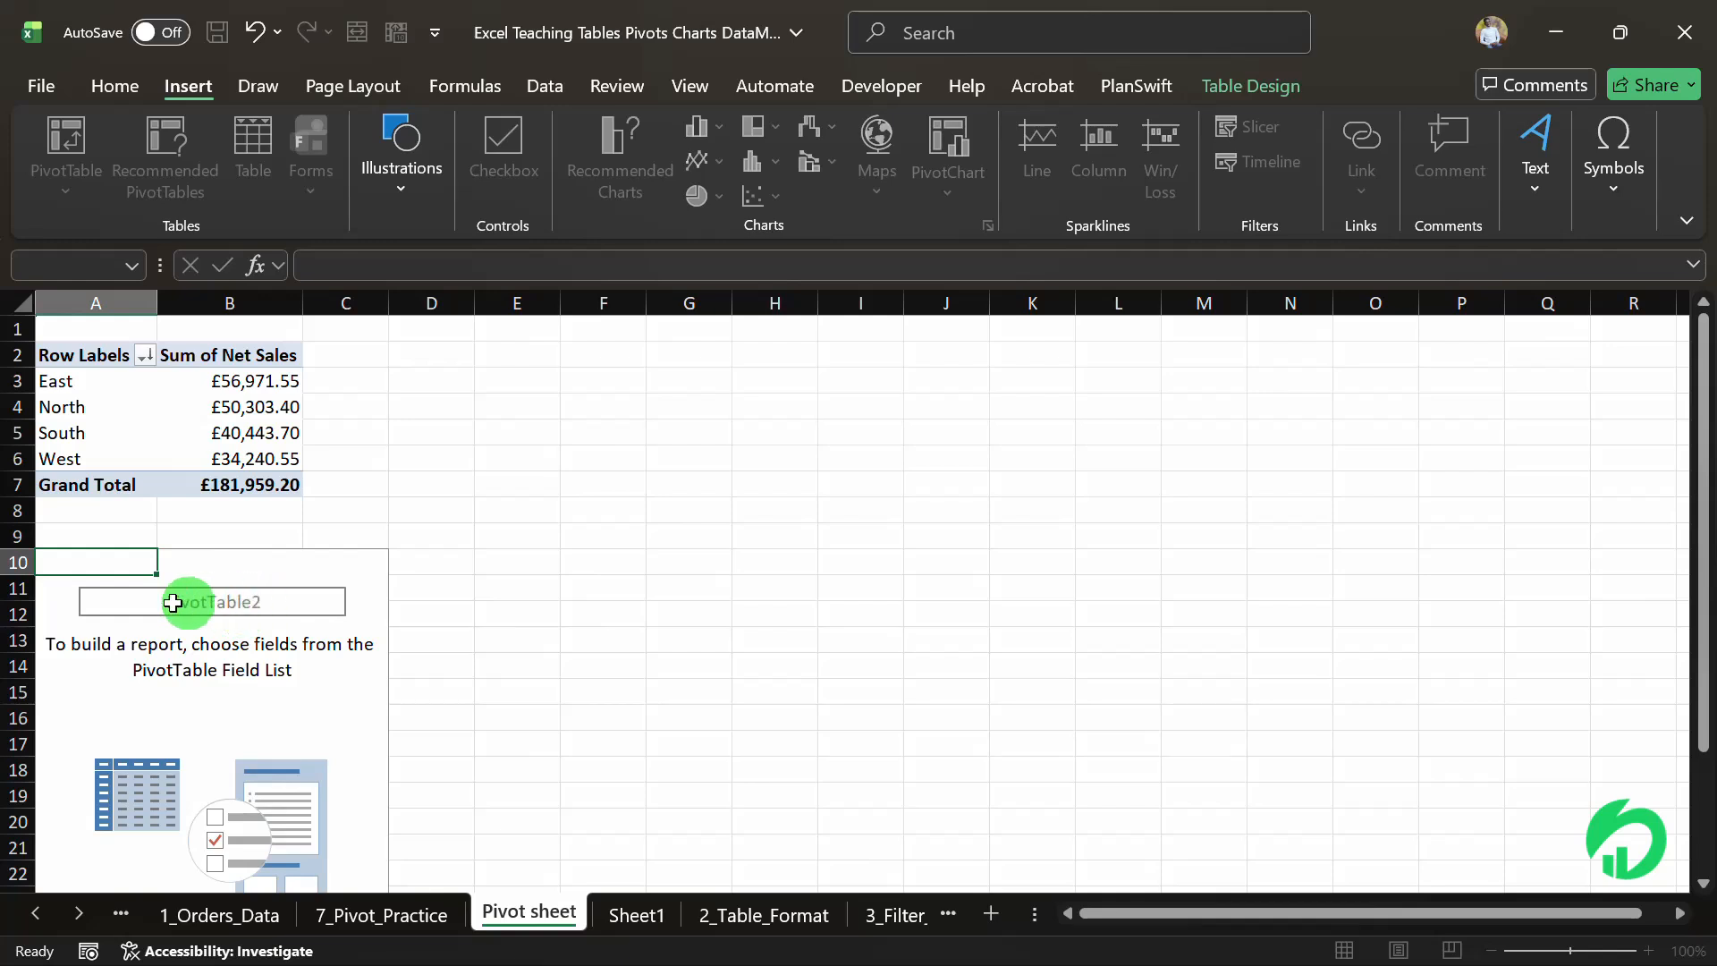
Find the Category field and add it to the Rows of the new PivotTable at A10
click(96, 565)
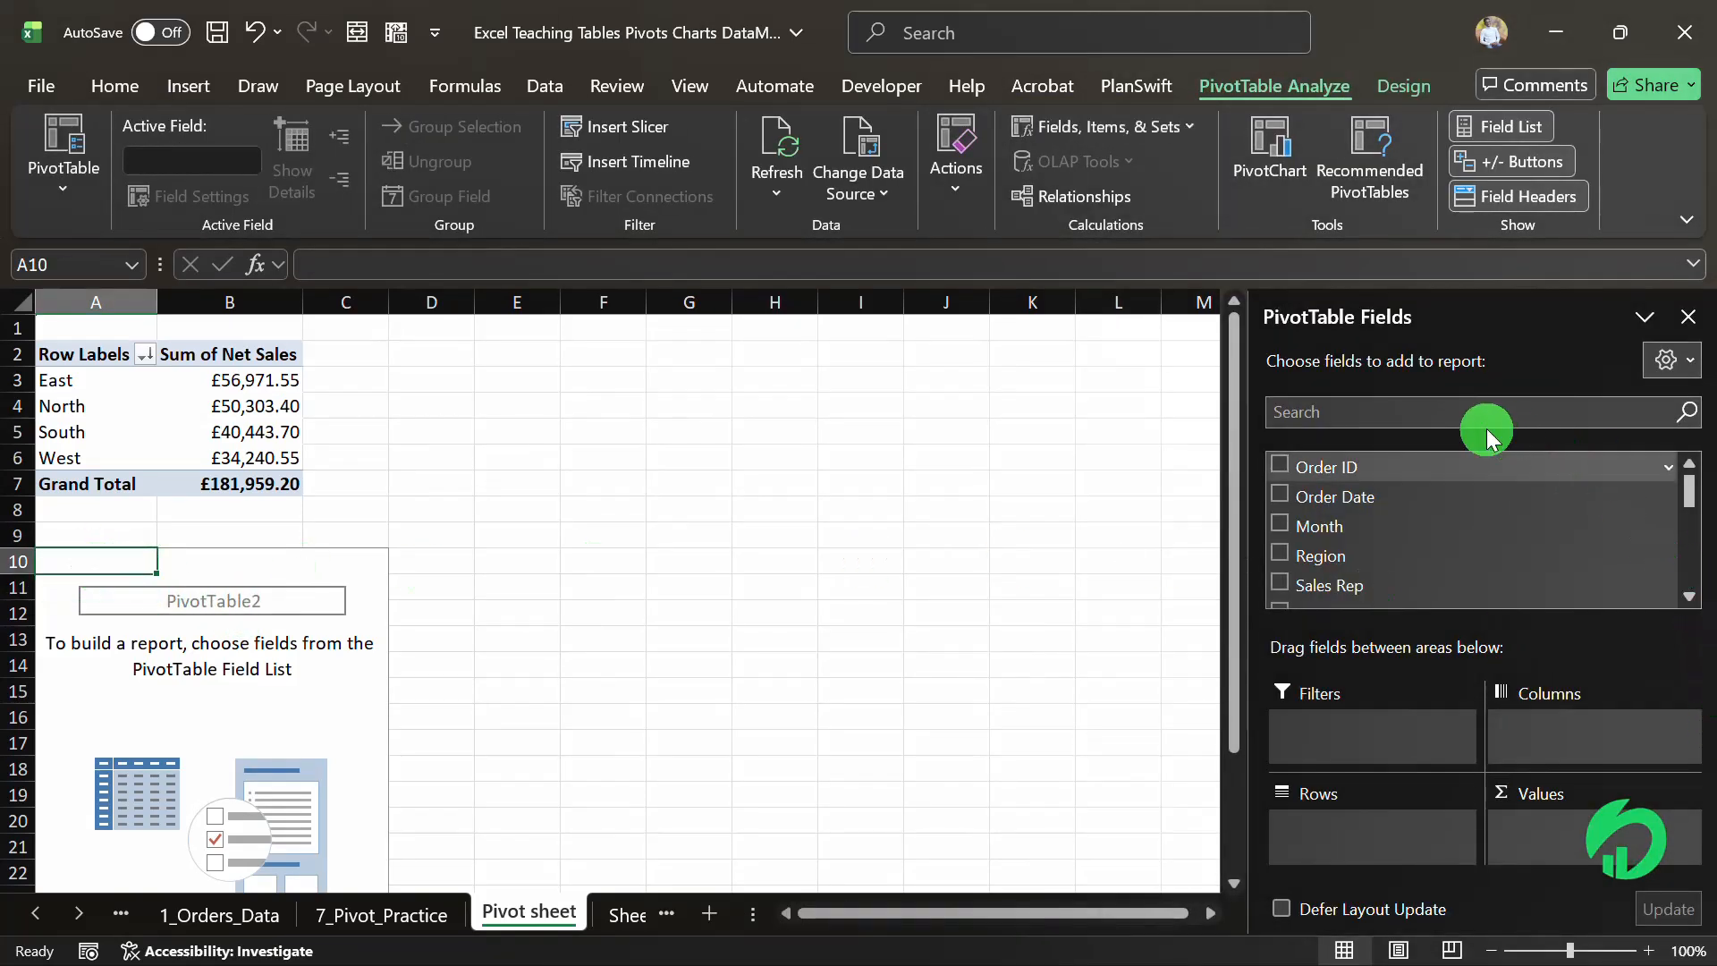
click(1426, 411)
text(cat)
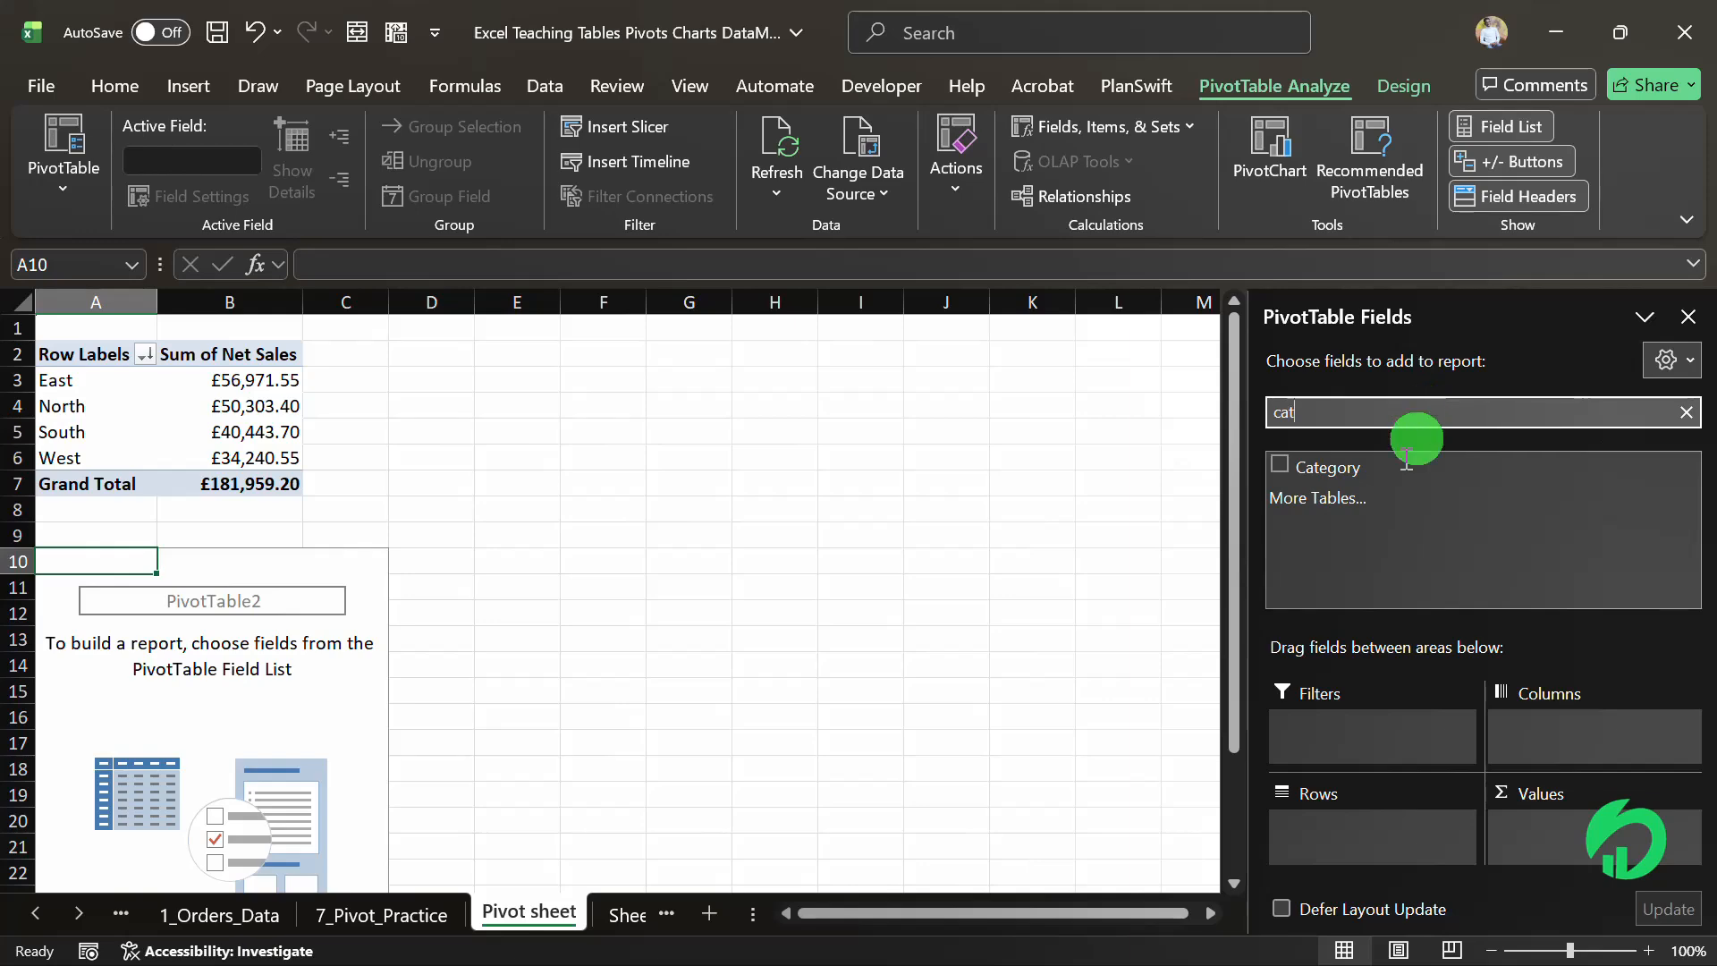
click(1280, 466)
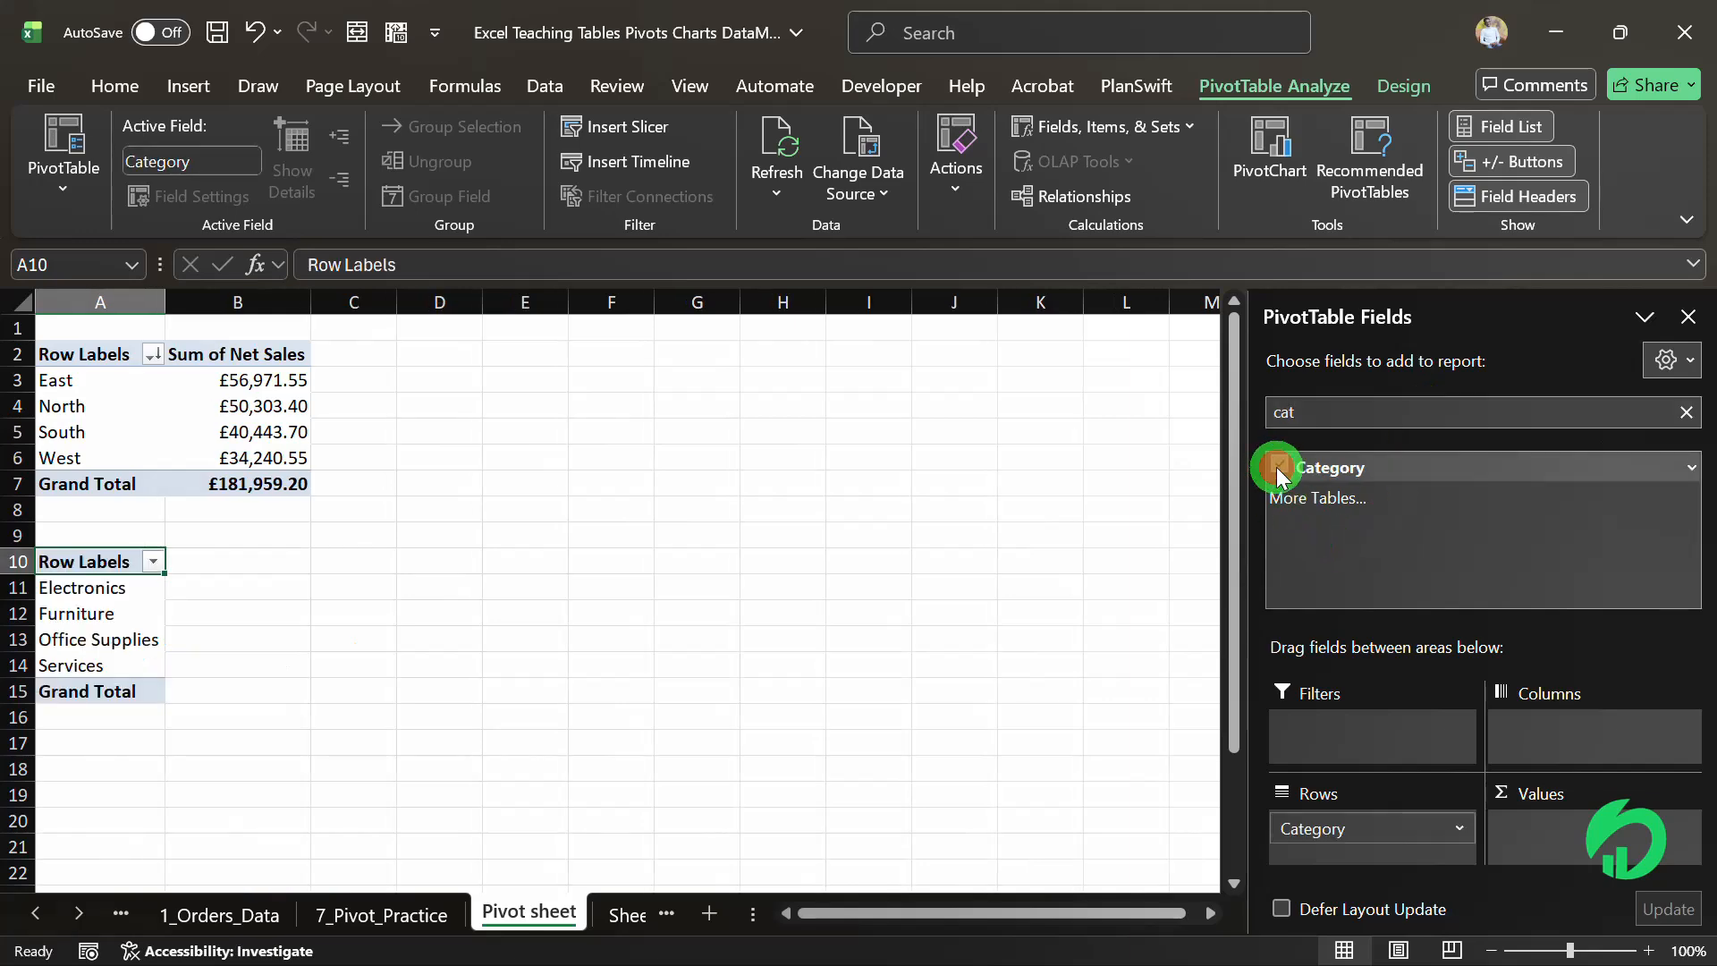
Recheck the Pivot Task 2 instructions and add Profit as a sum to the Values of the Category PivotTable
click(375, 917)
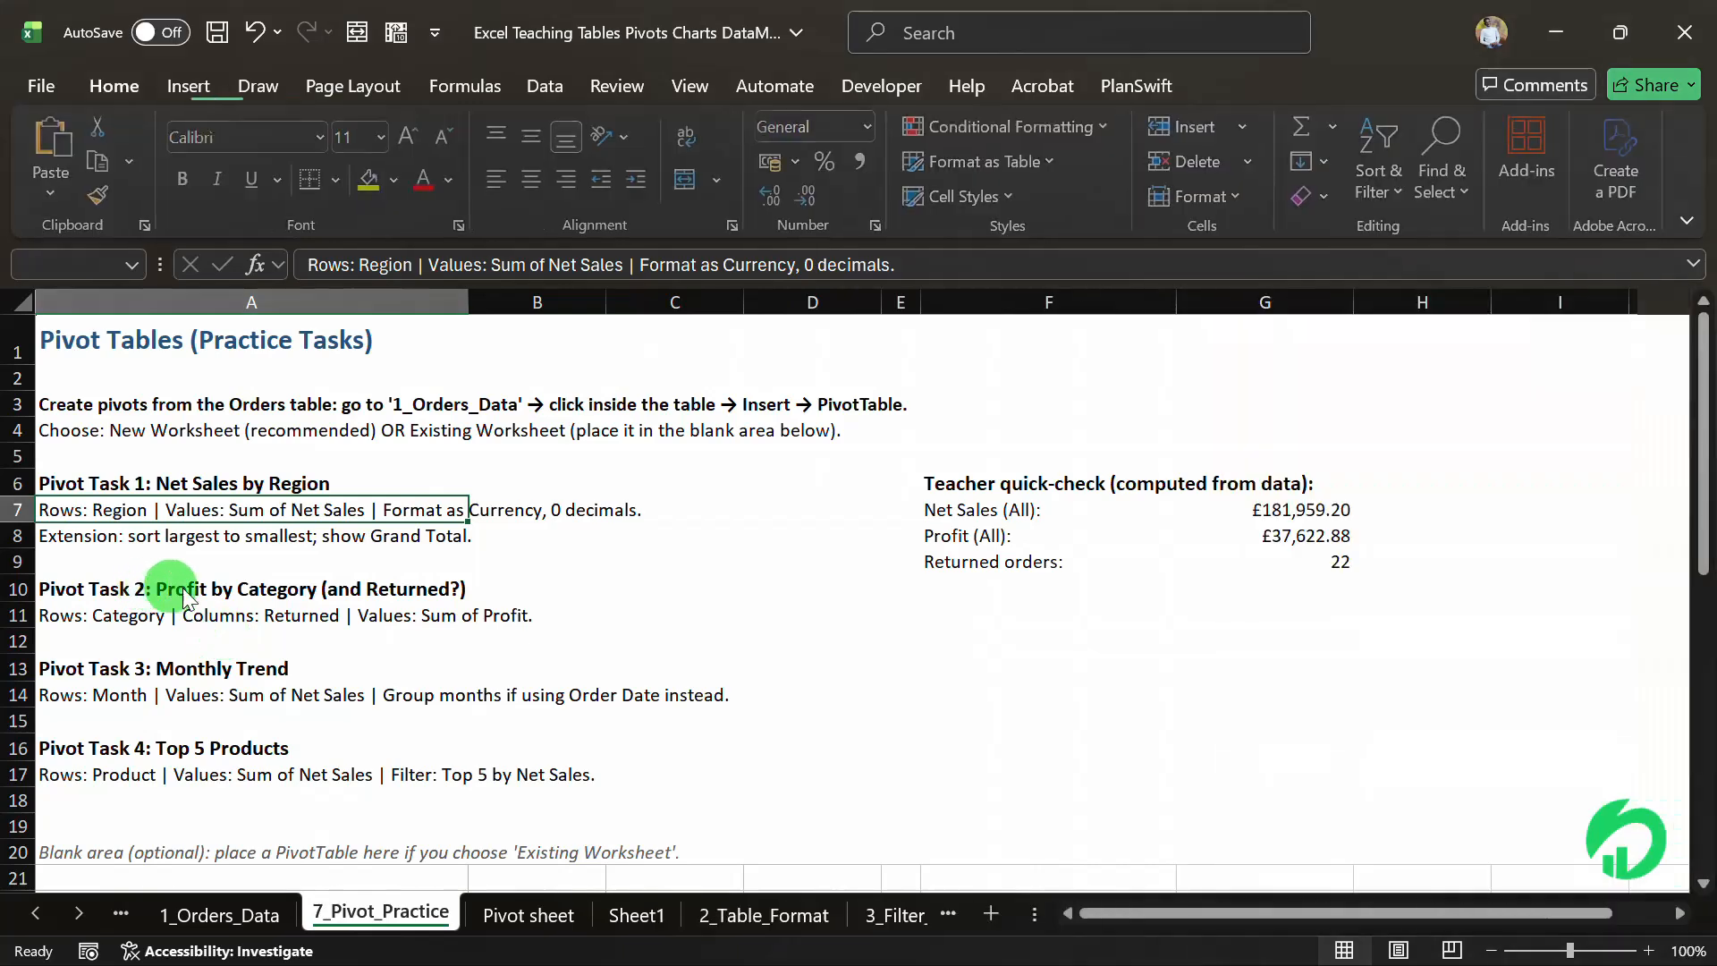
click(529, 912)
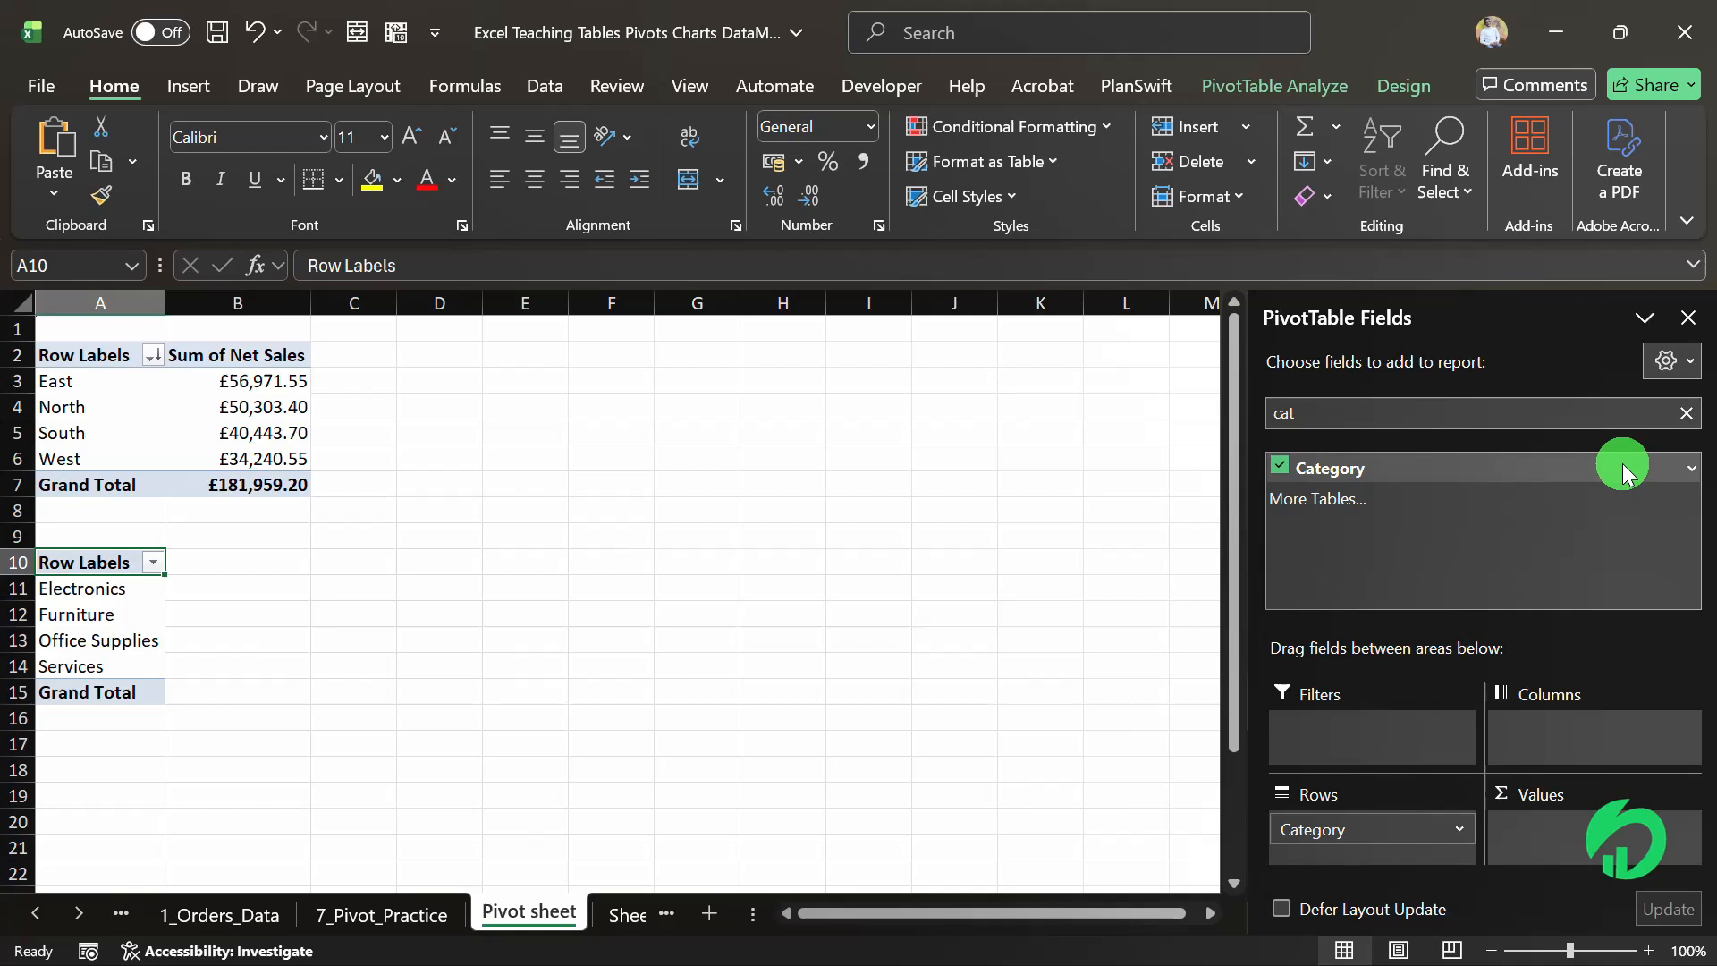
click(1686, 412)
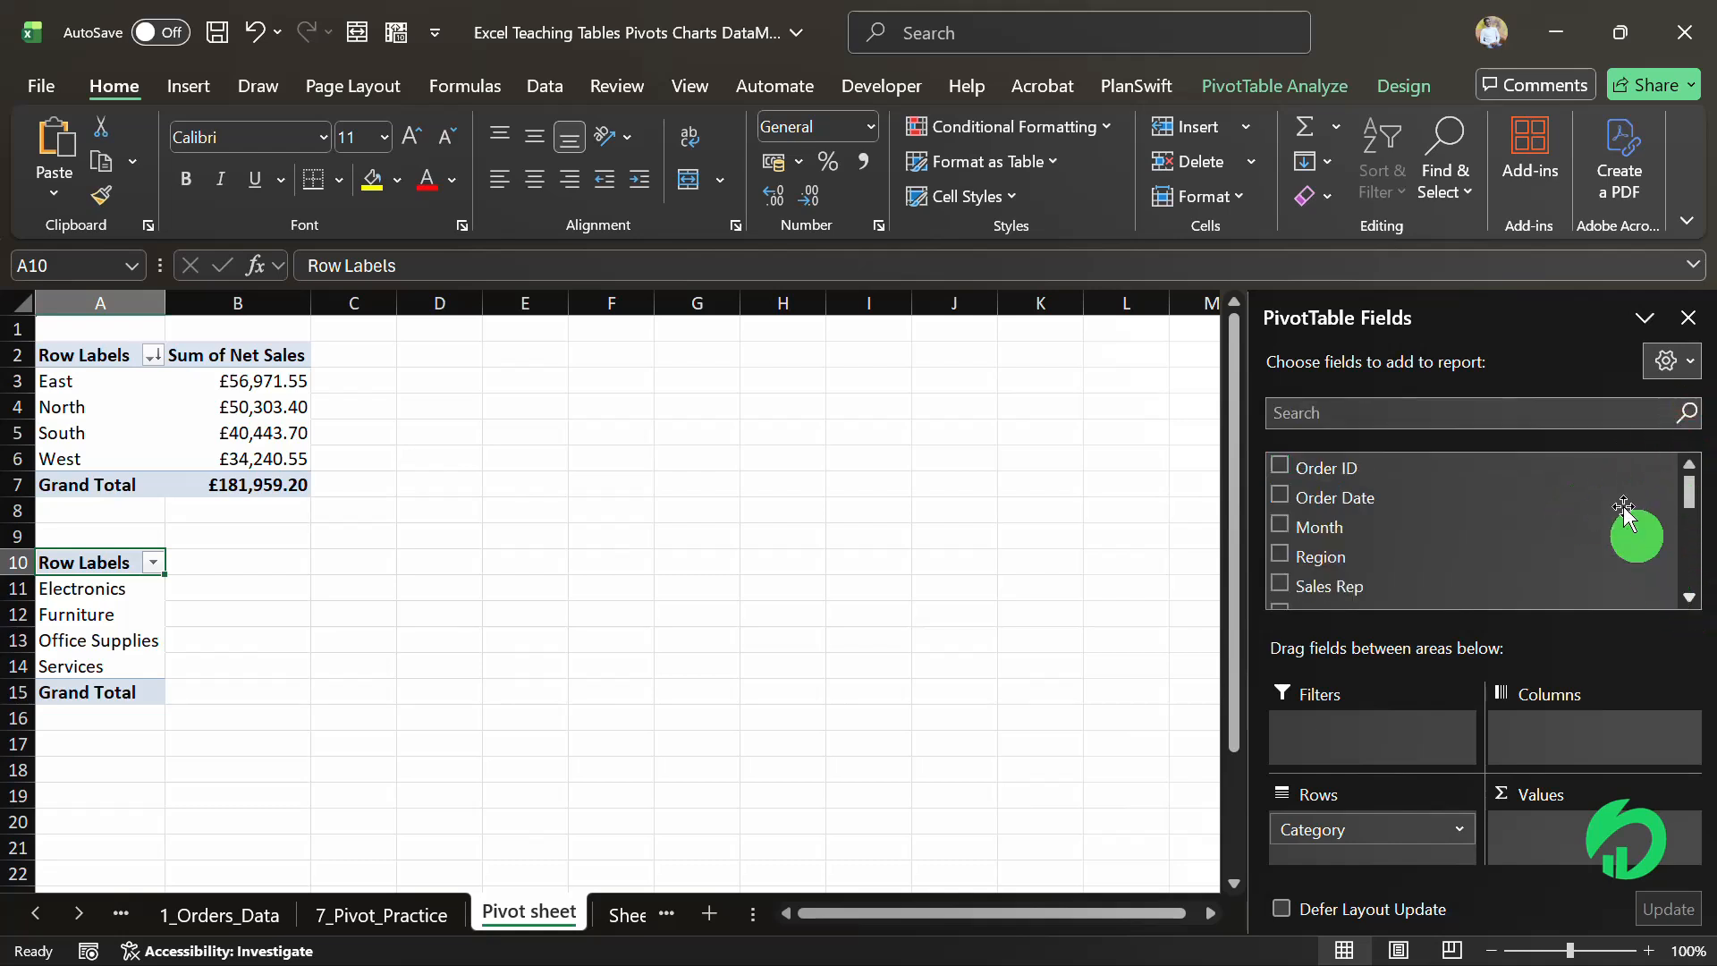
click(1439, 425)
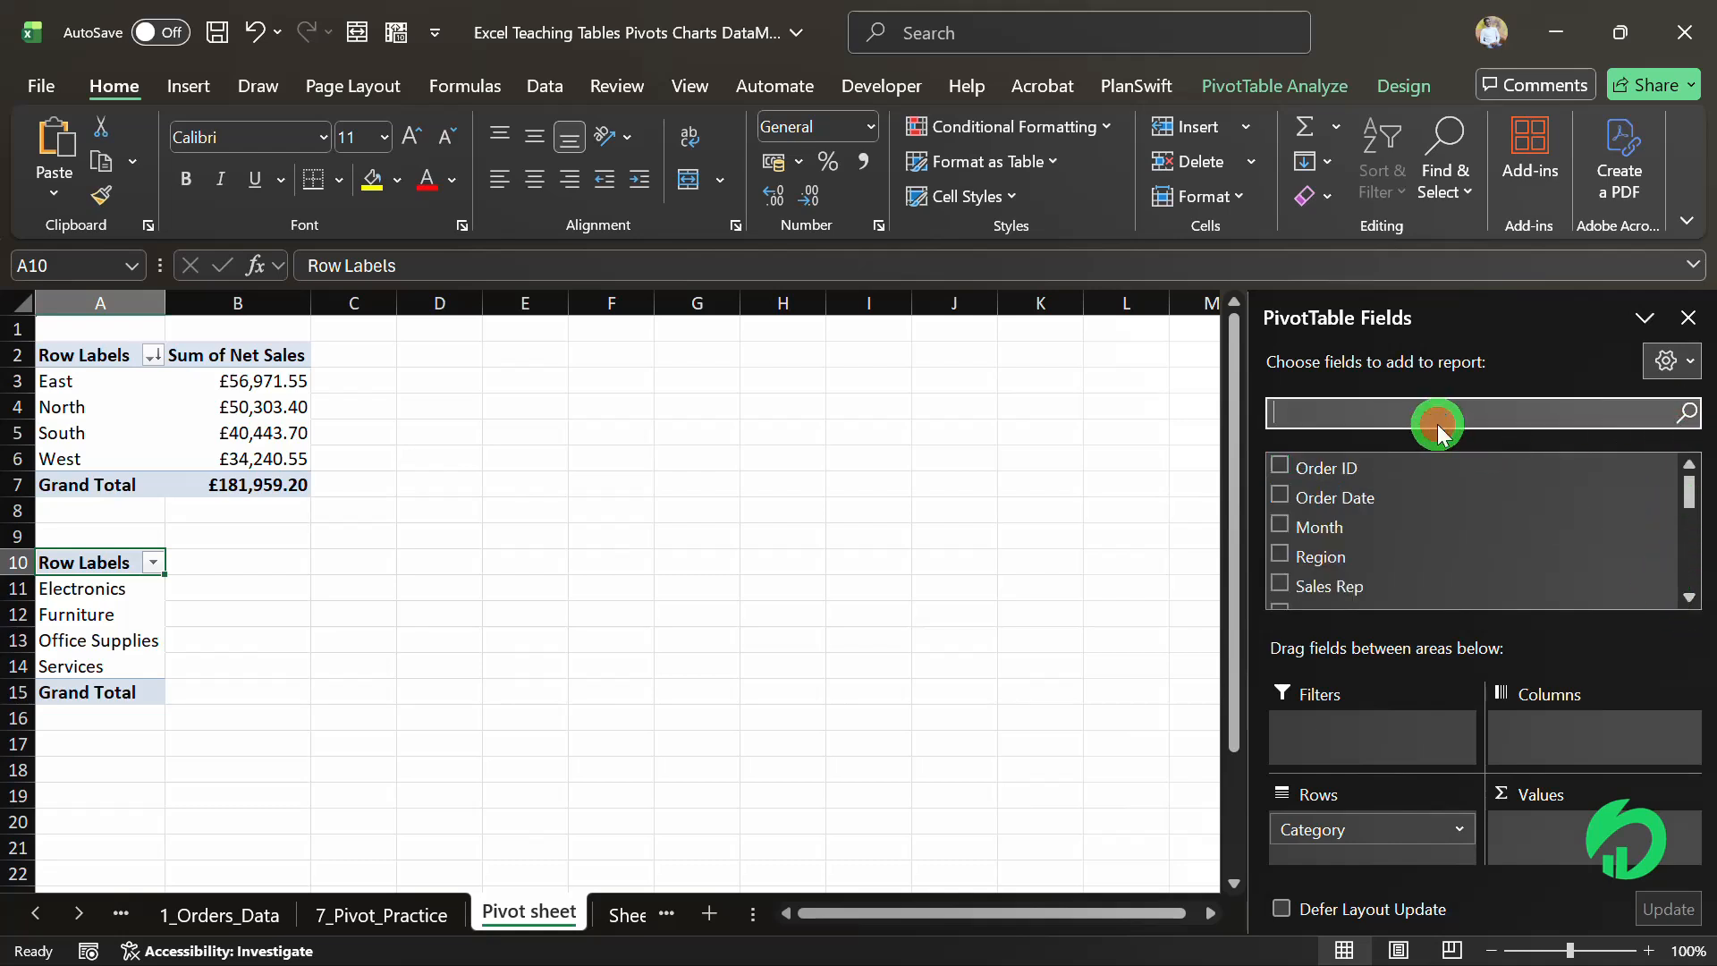
text(pro)
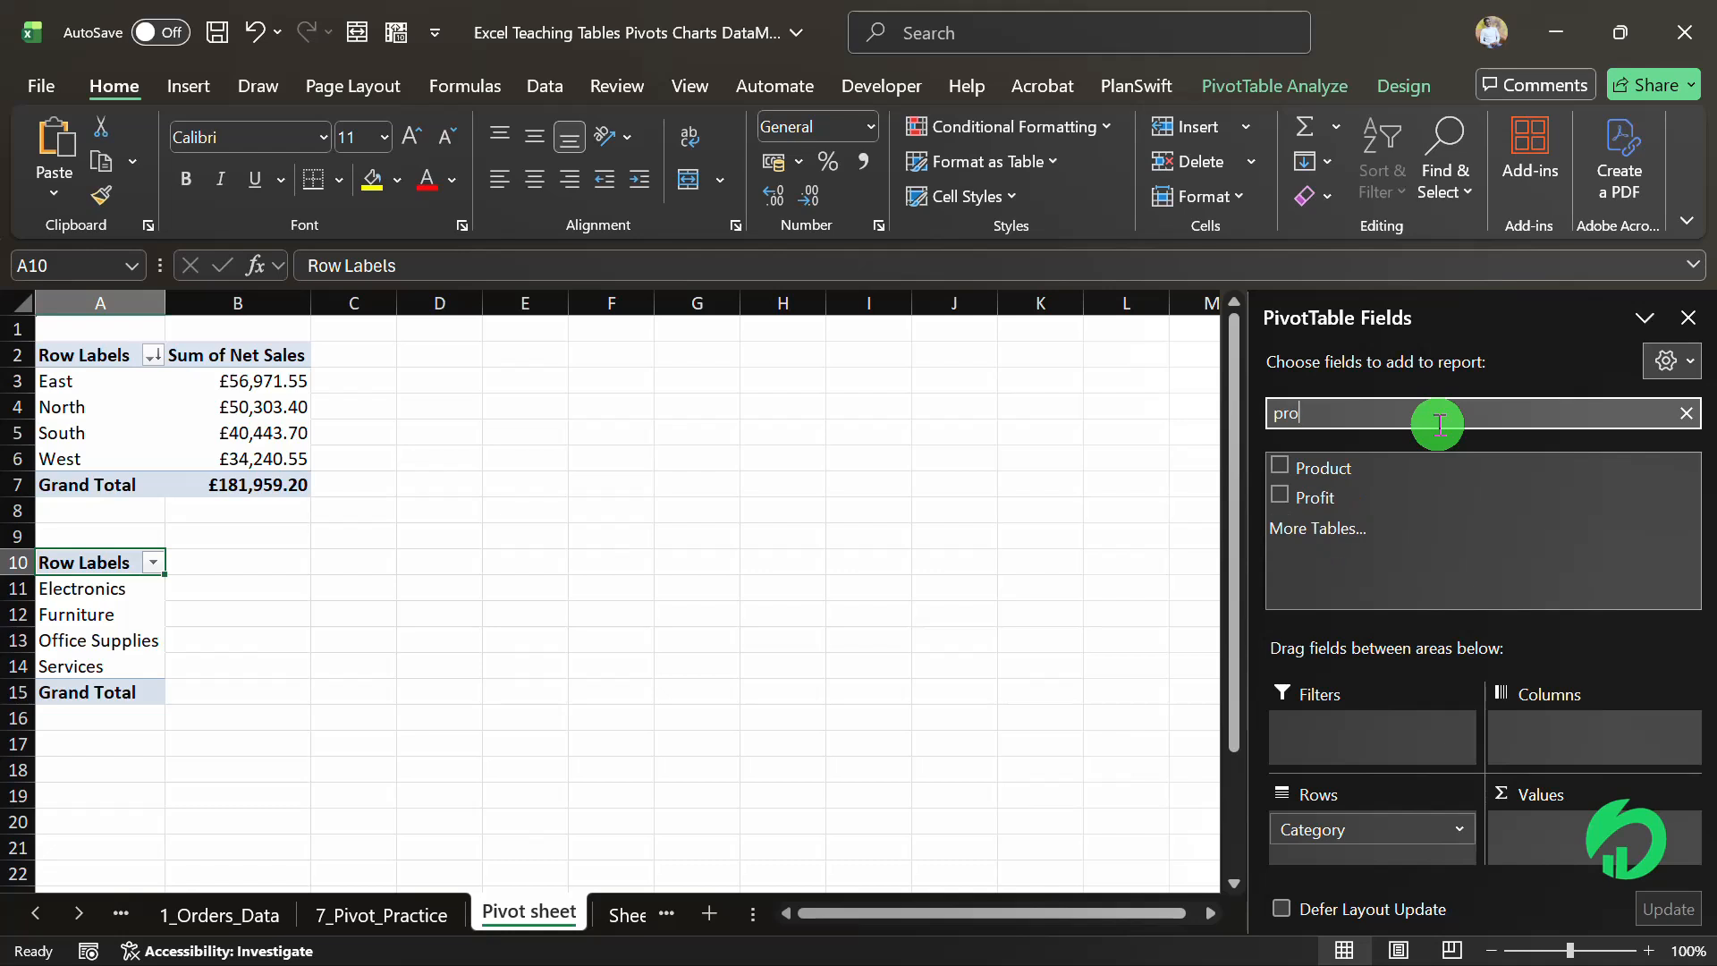
text(fi)
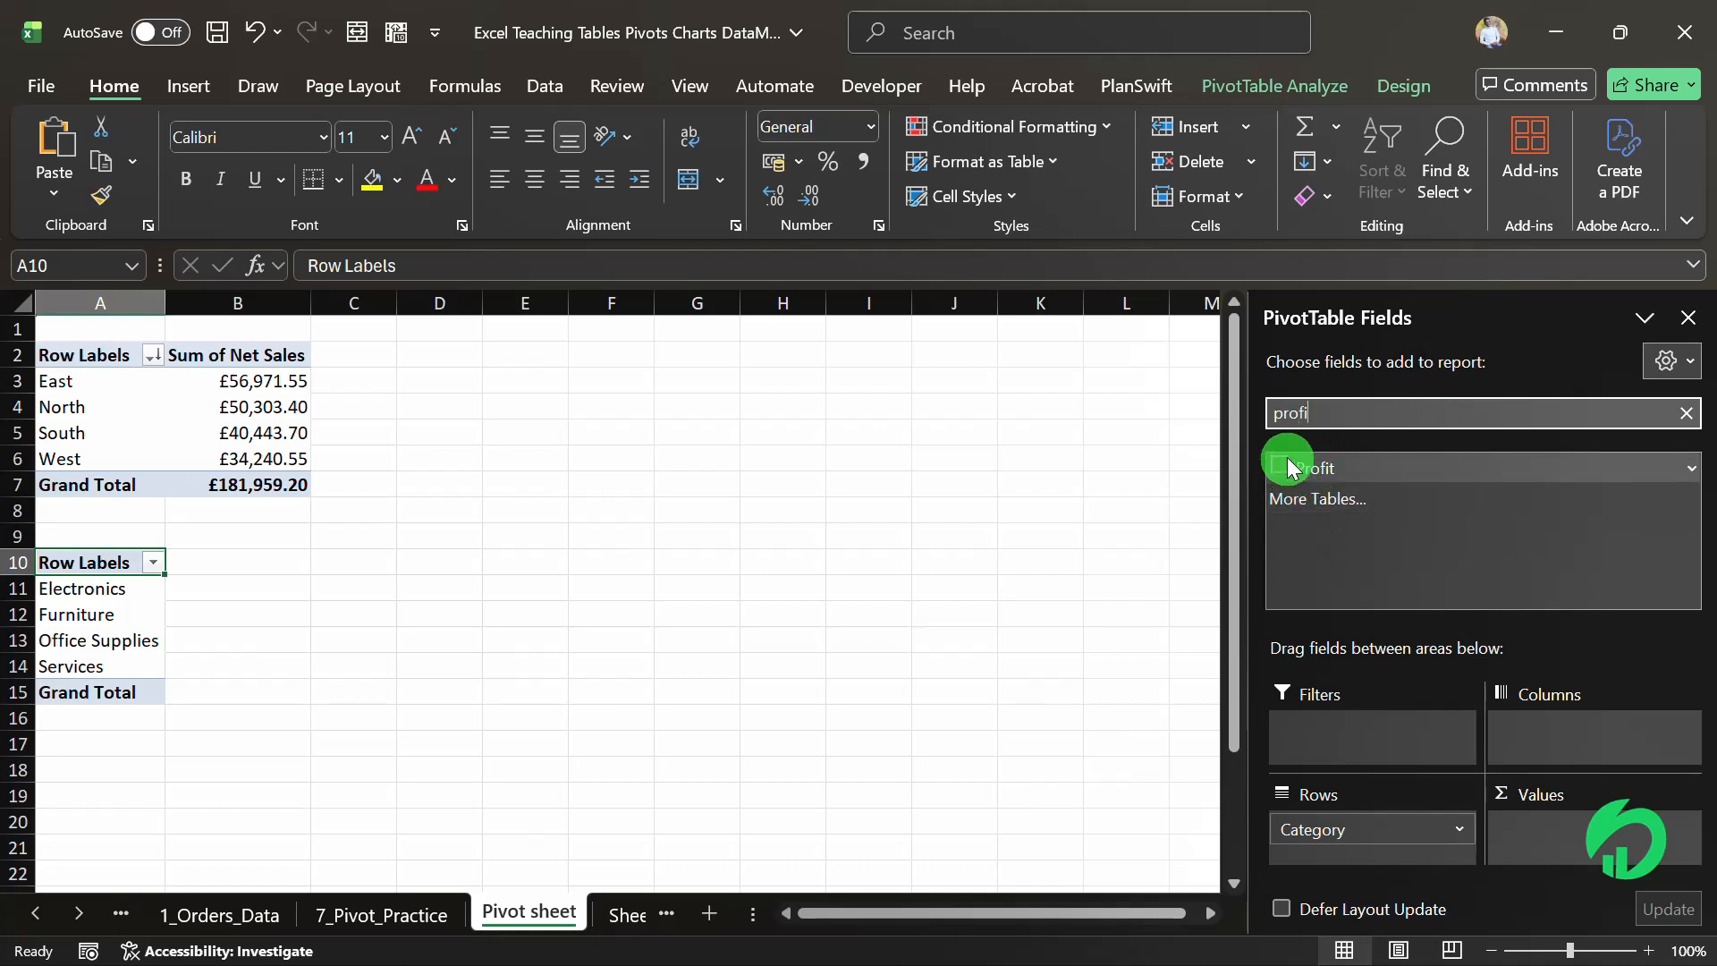
click(1289, 465)
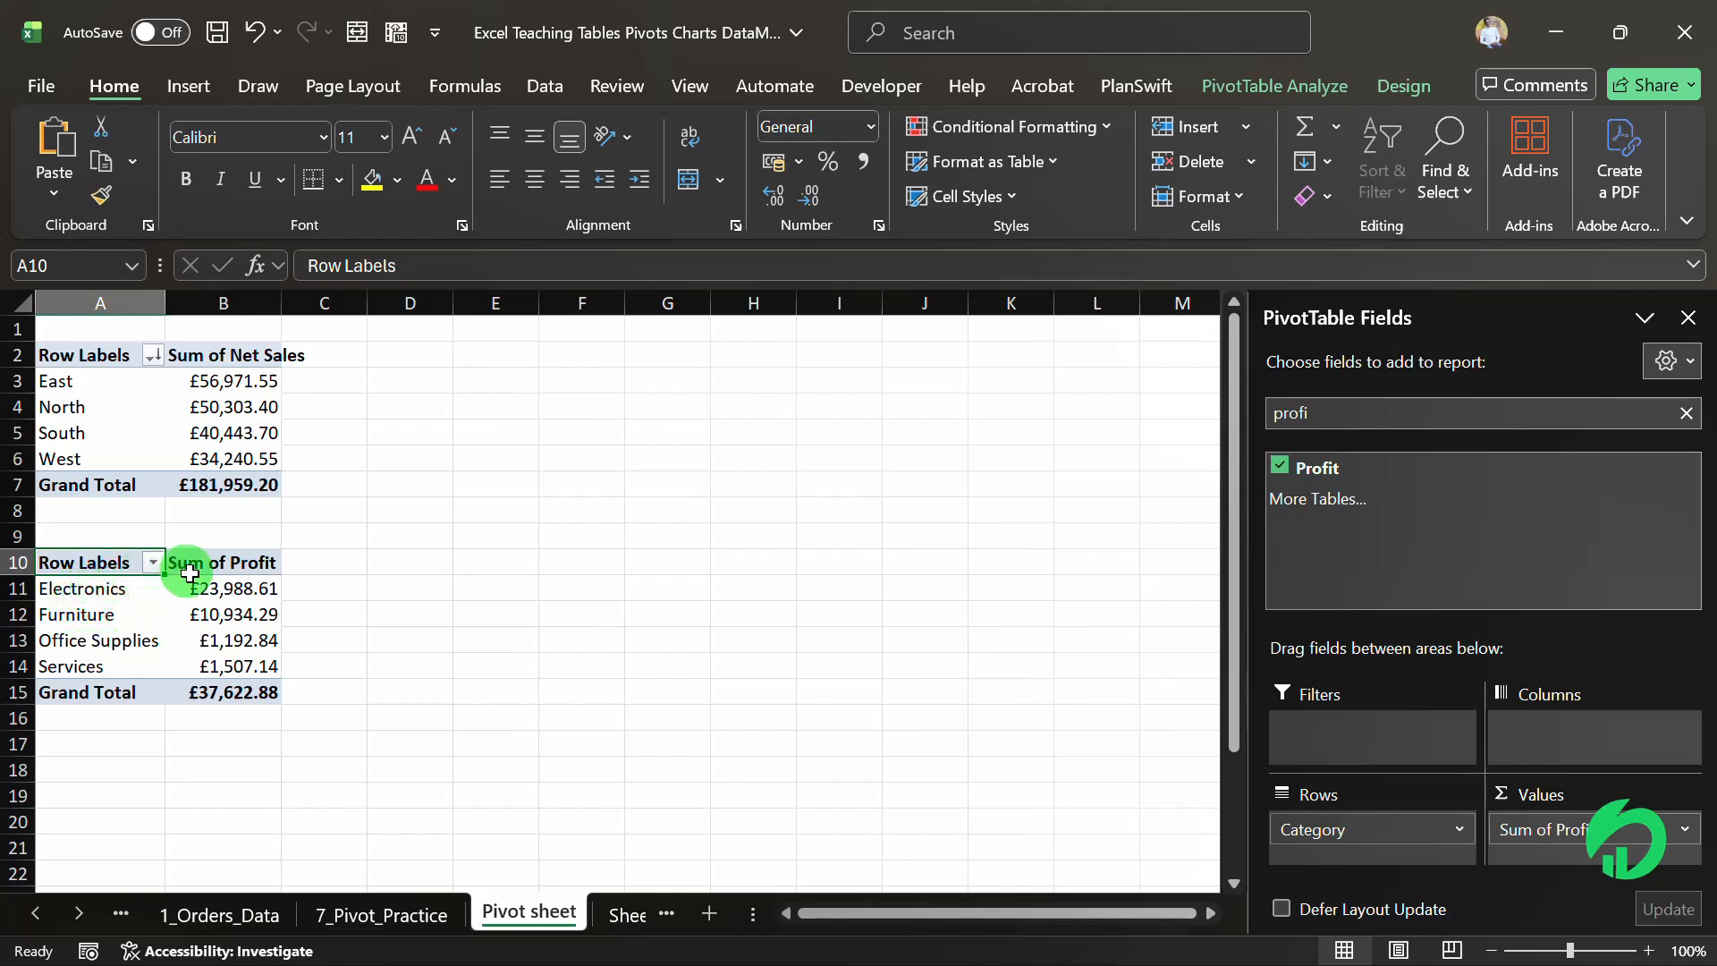
Find the Returned field and place it in the Columns area of the Category PivotTable
click(1686, 418)
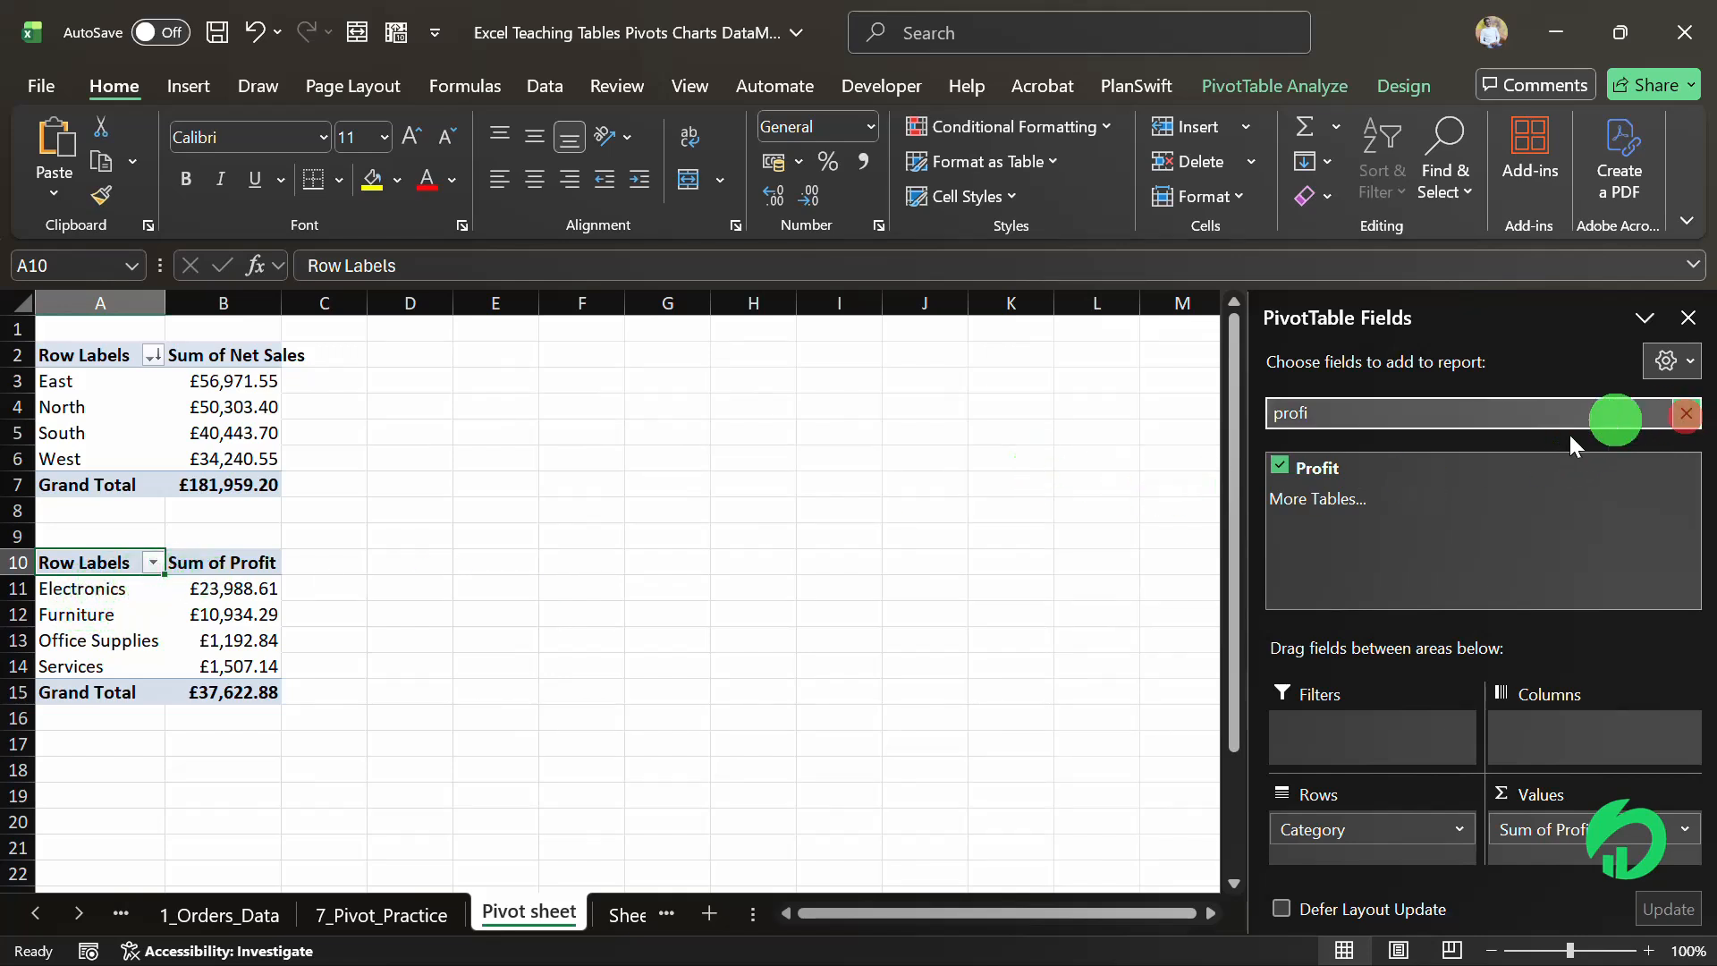
click(1383, 412)
text(retu)
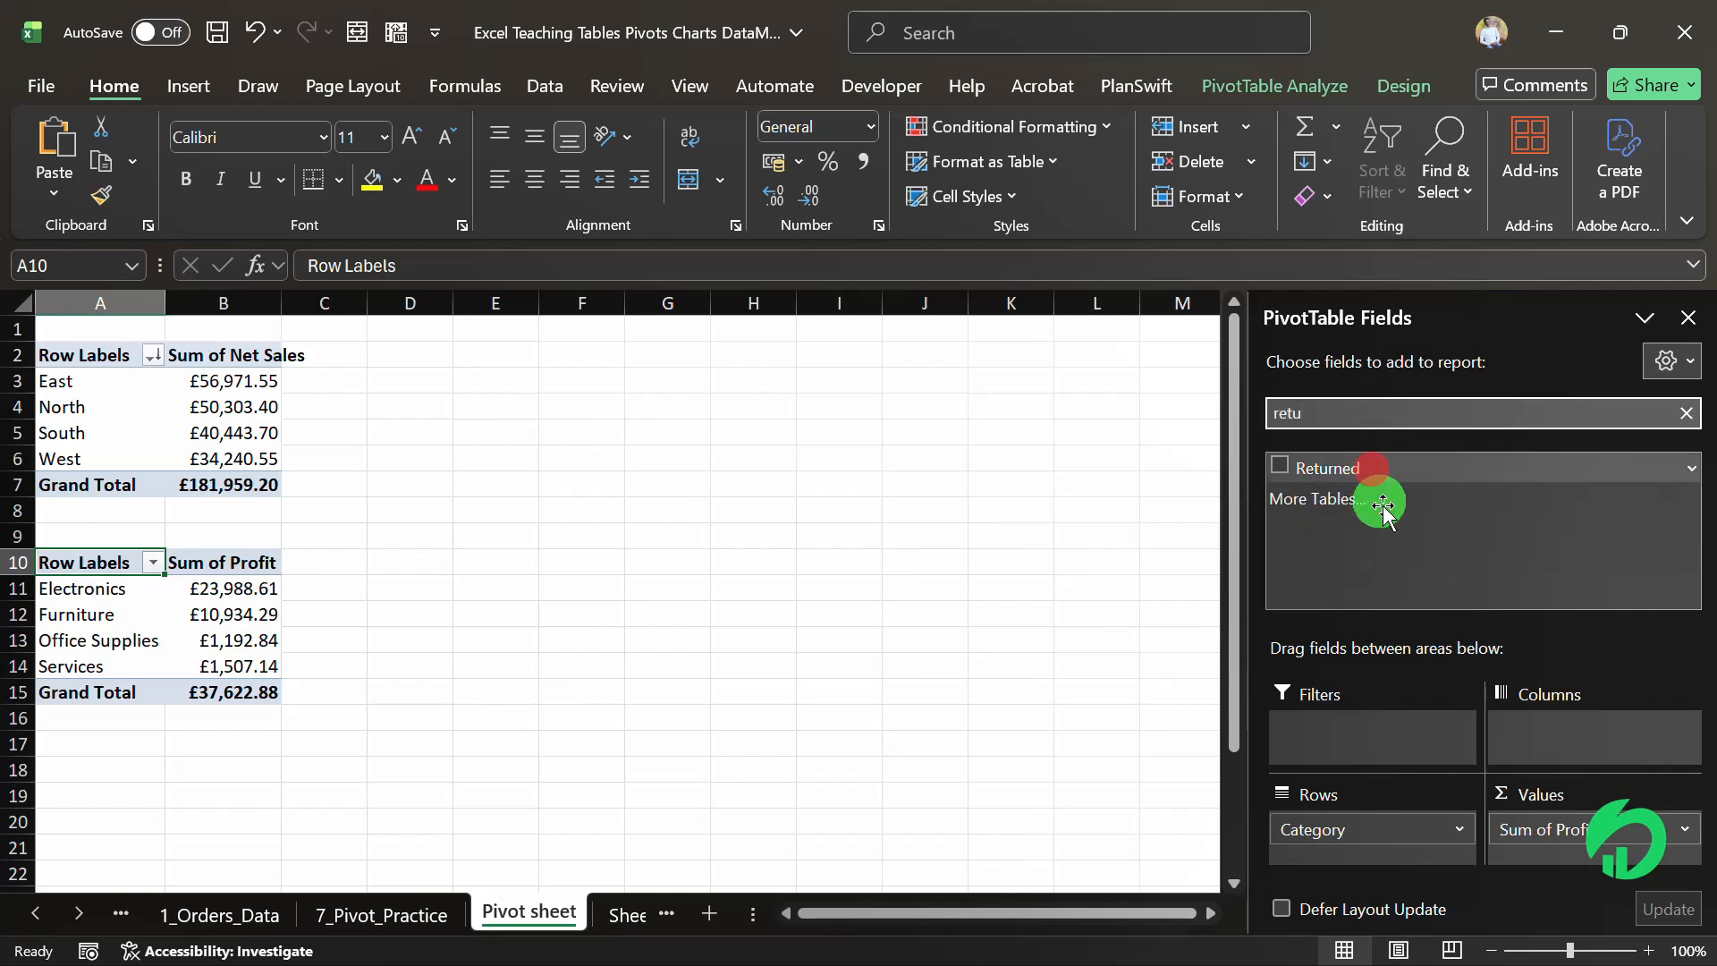
drag(1382, 506, 1590, 739)
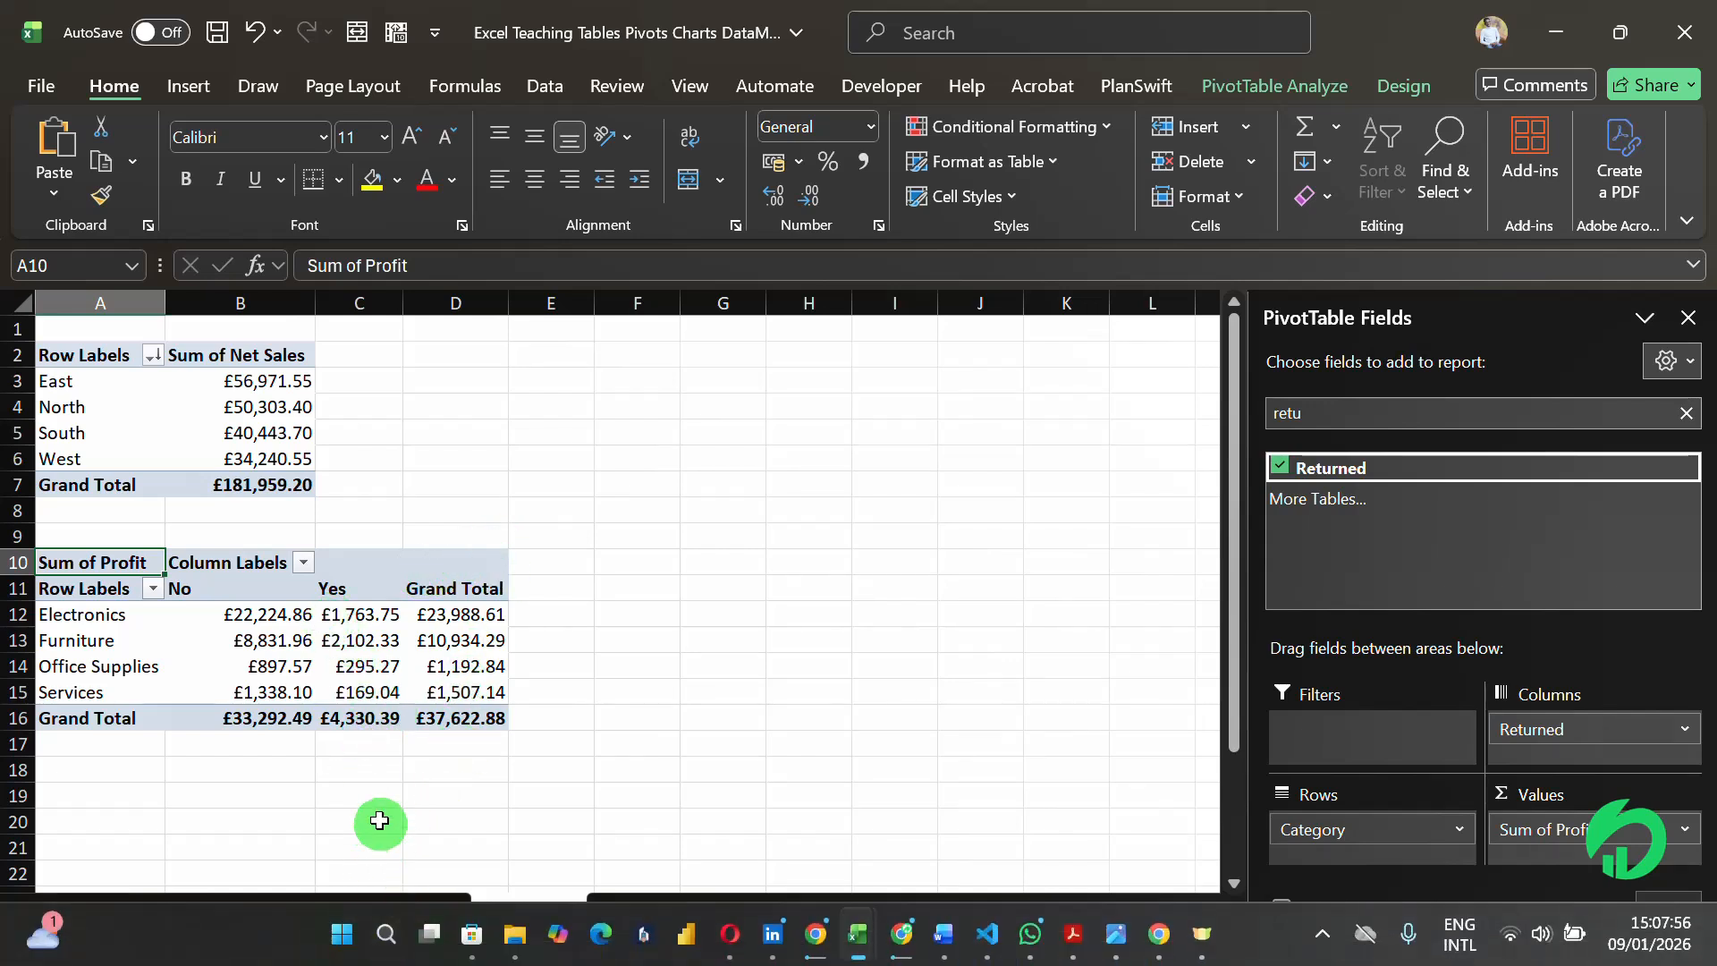
Compare the Category PivotTable with the Pivot Task 2 instructions, examining the profit figures under No, Yes and Grand Total and the source orders
click(382, 933)
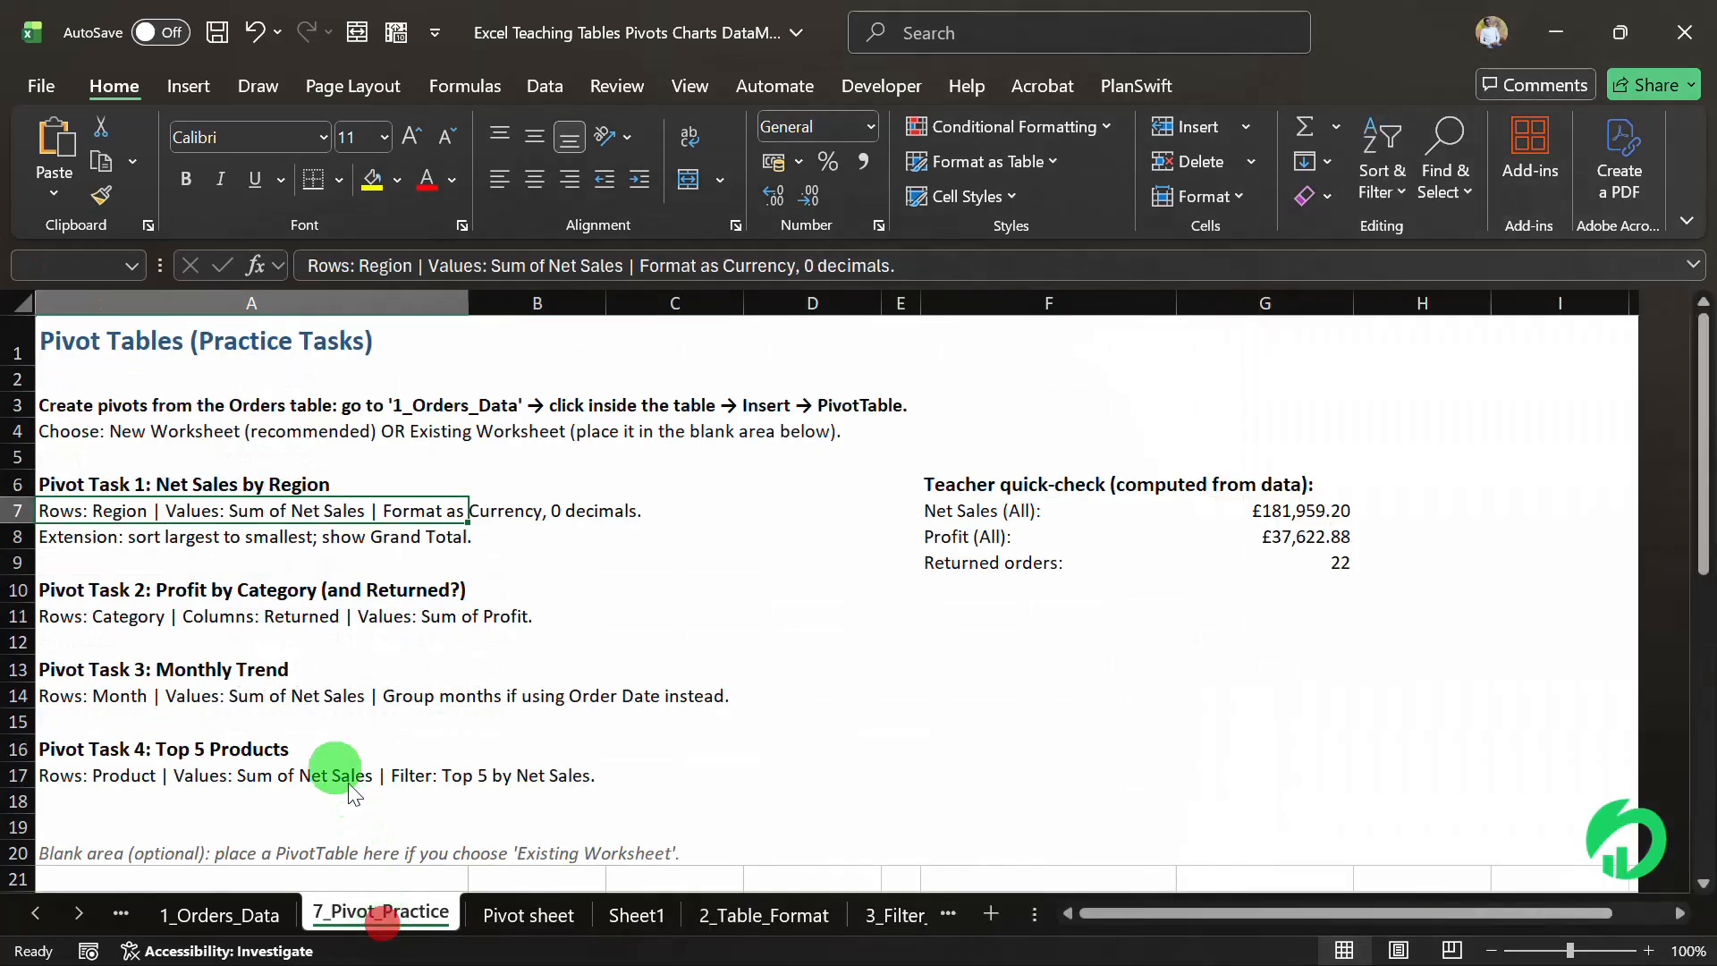
click(199, 596)
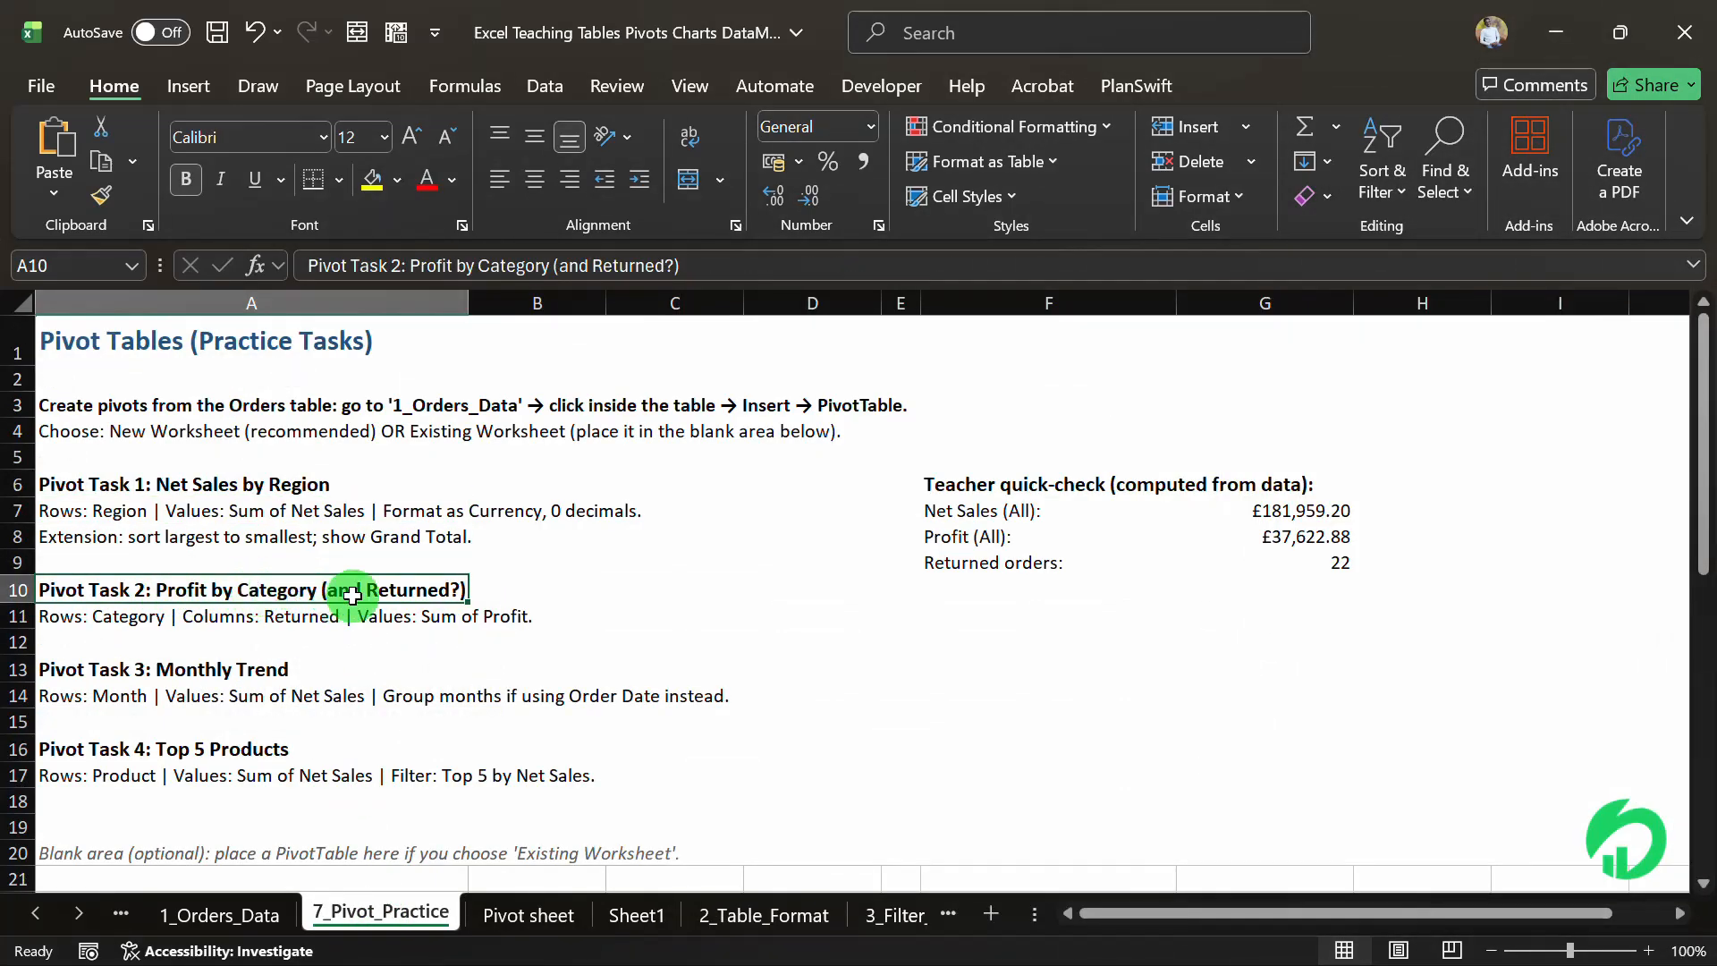
click(528, 912)
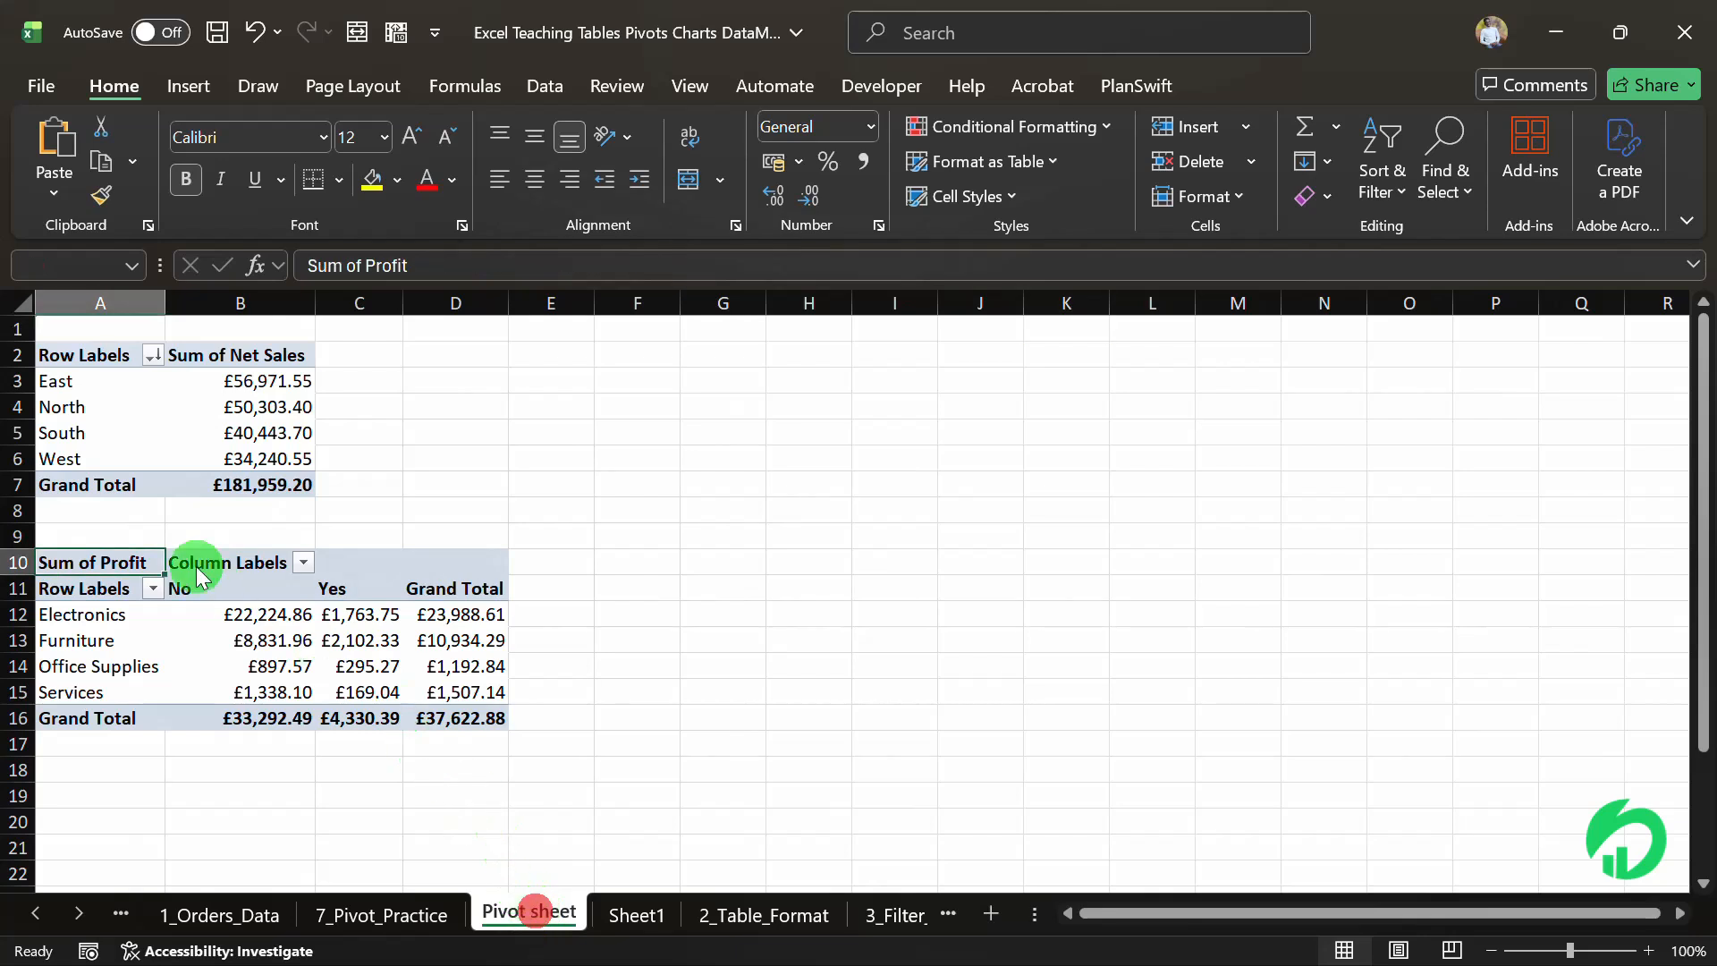
click(245, 617)
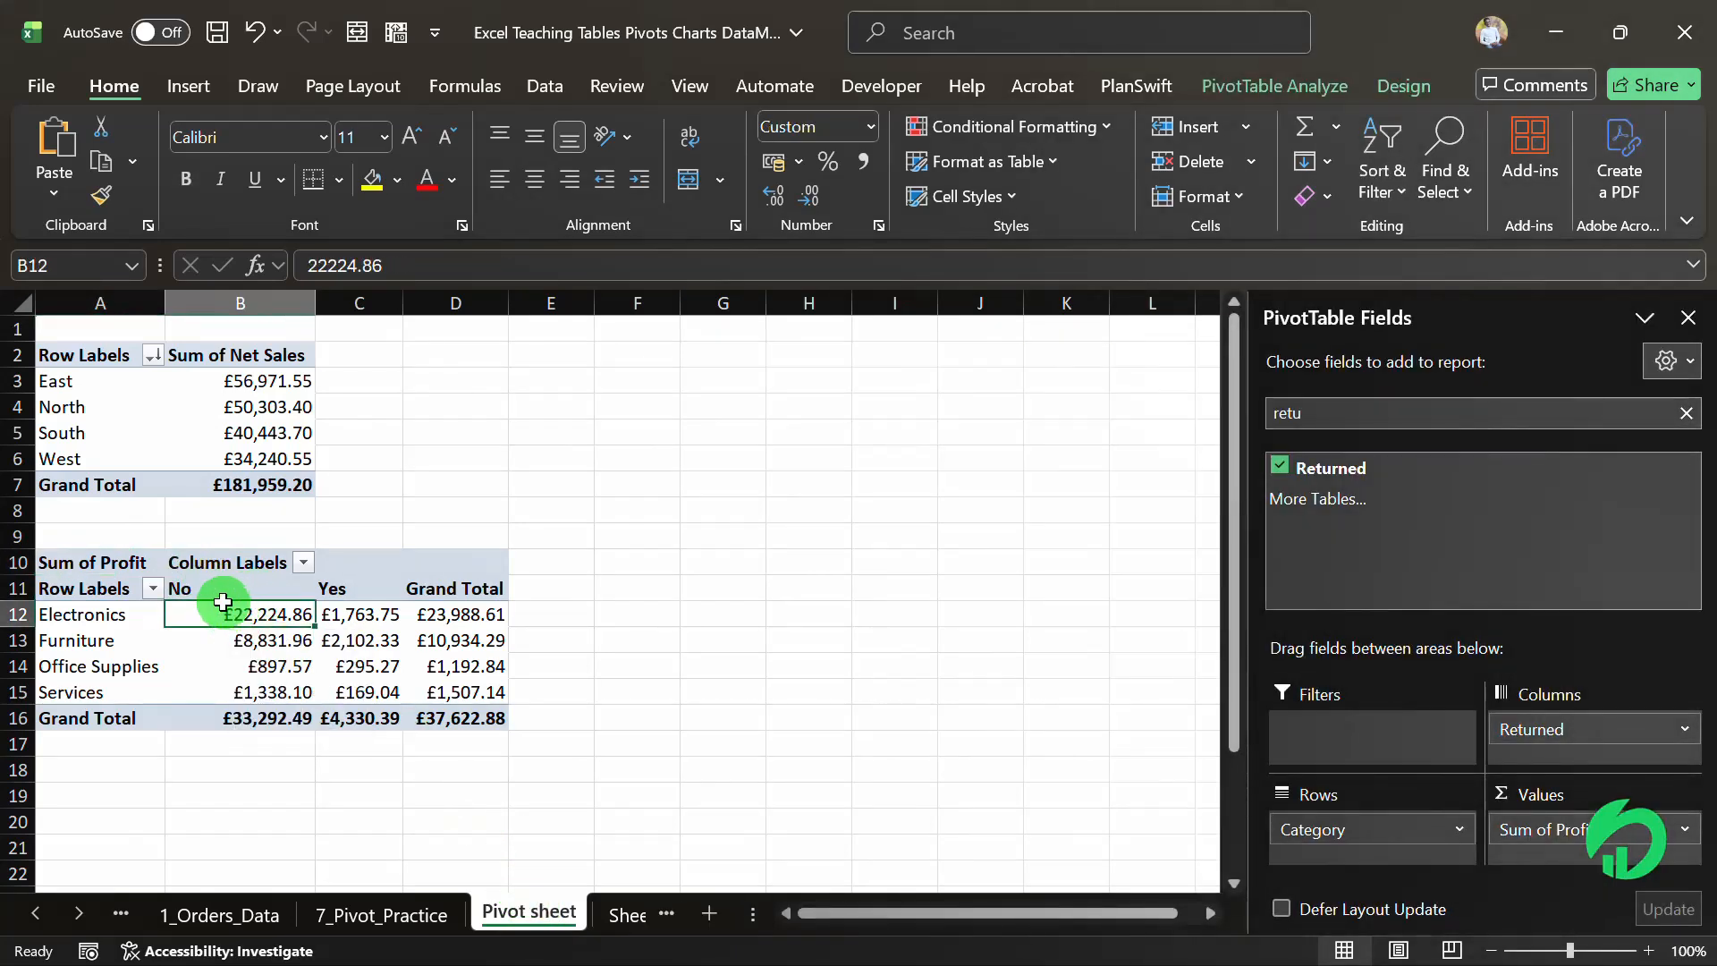
click(366, 615)
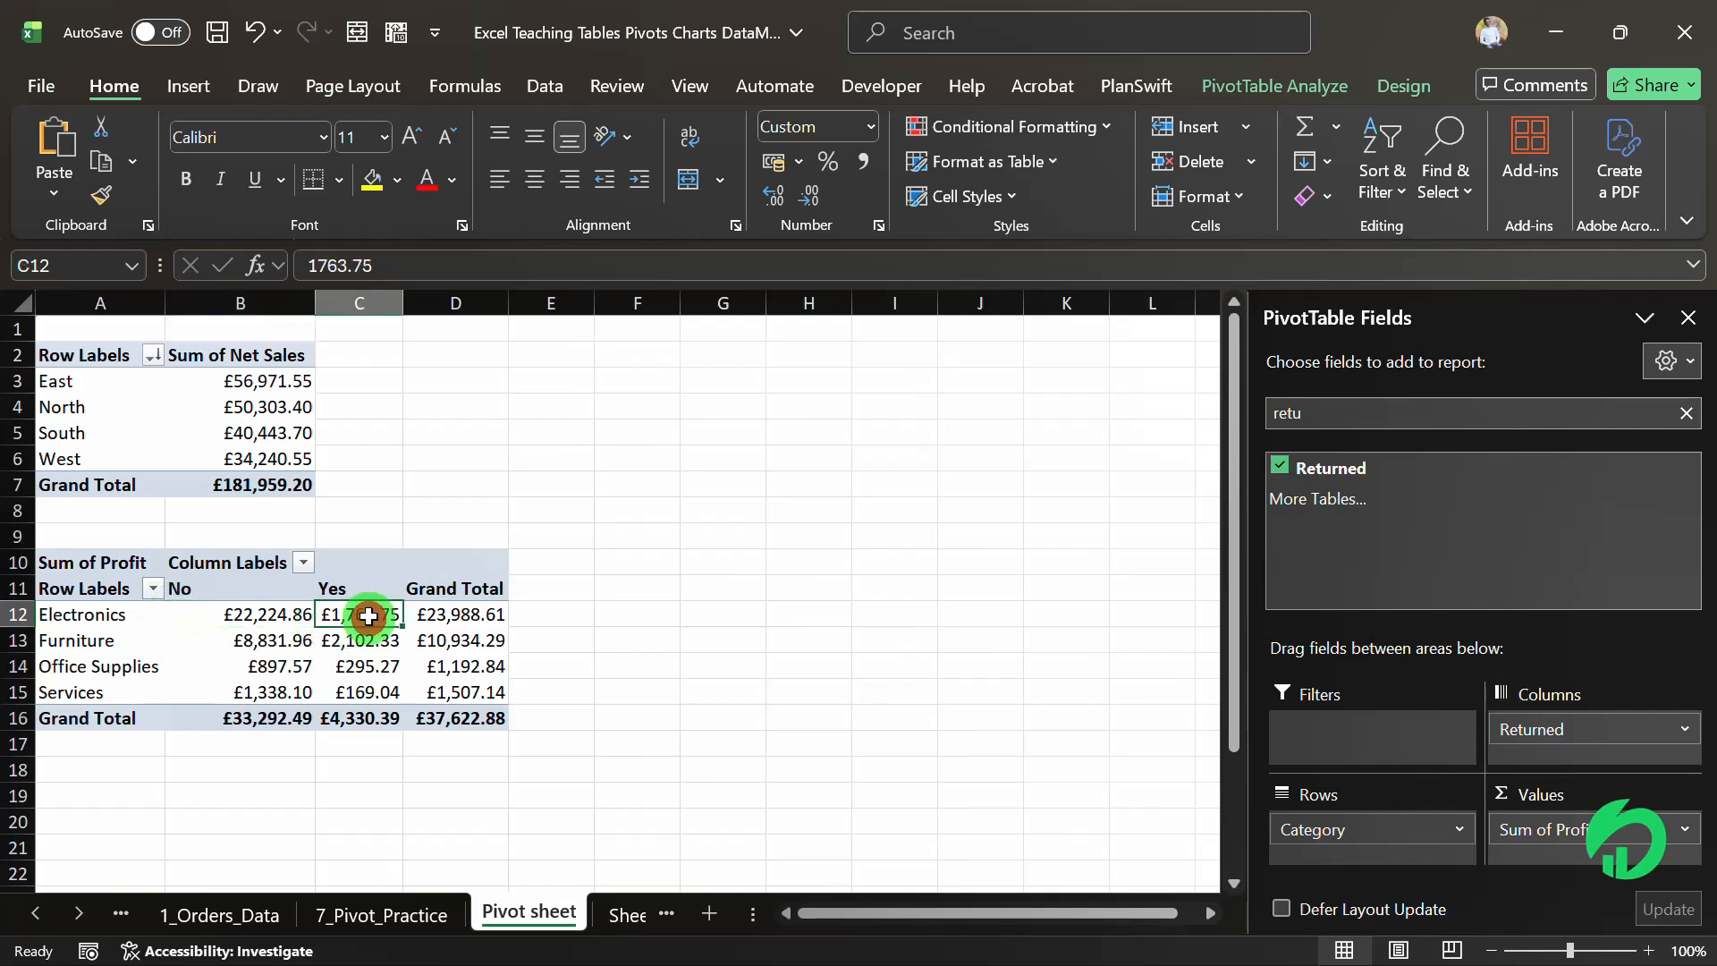
click(470, 623)
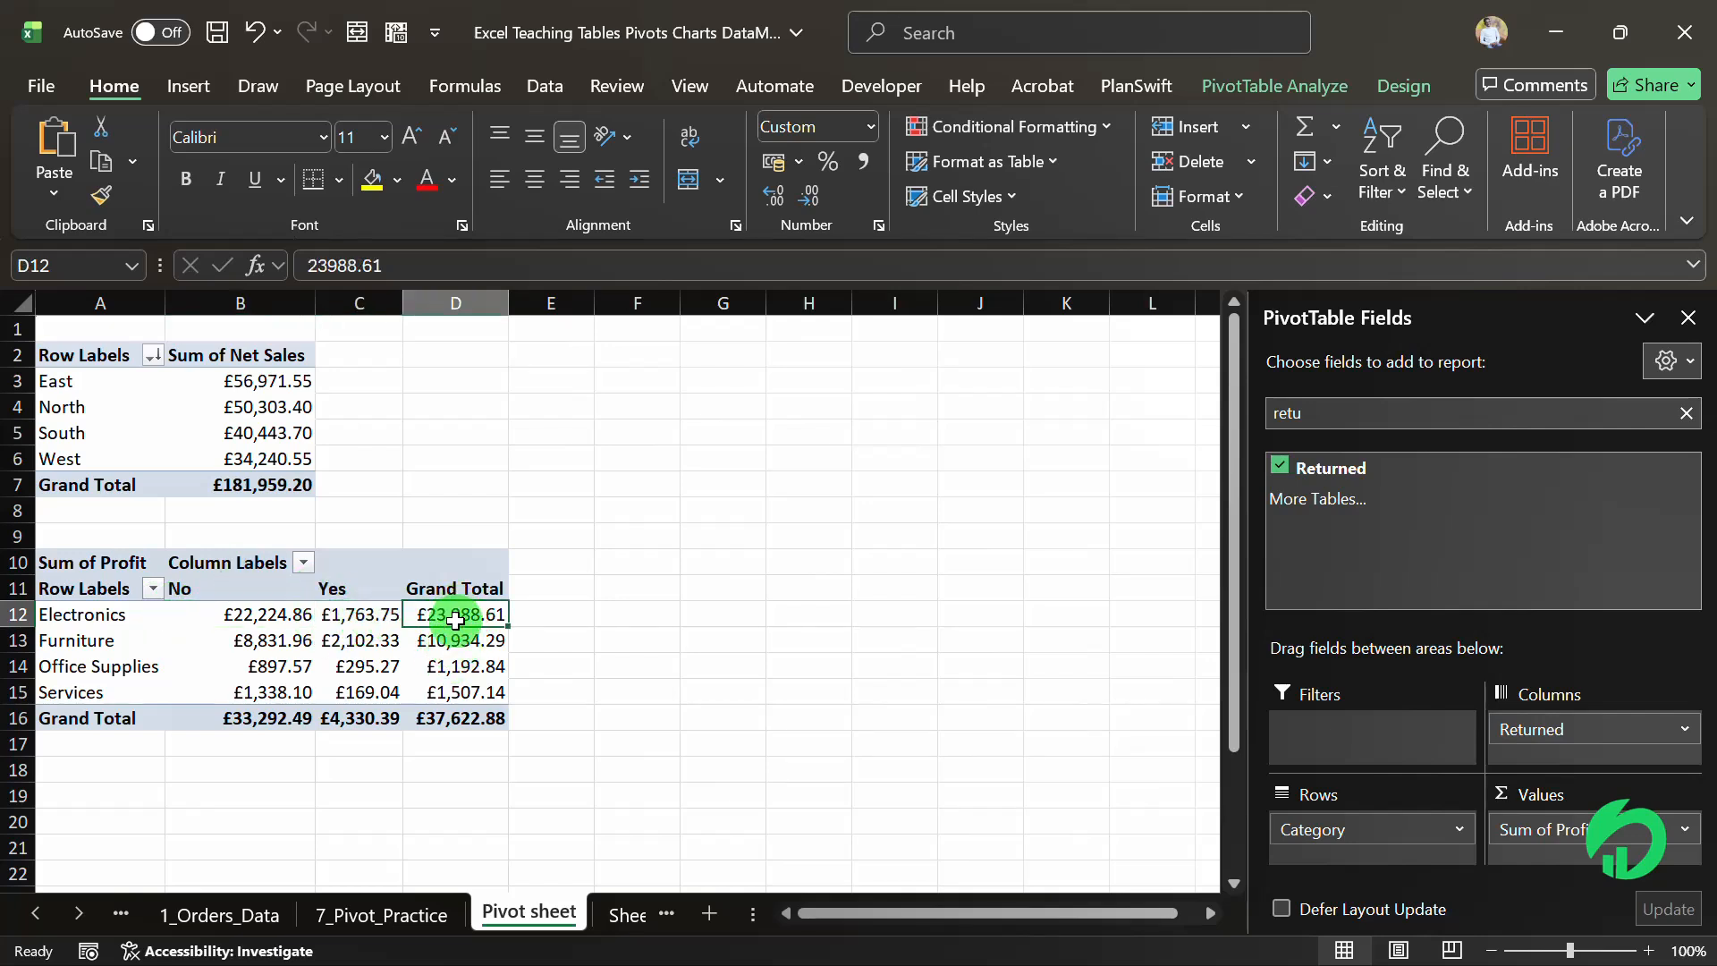
drag(455, 619, 464, 698)
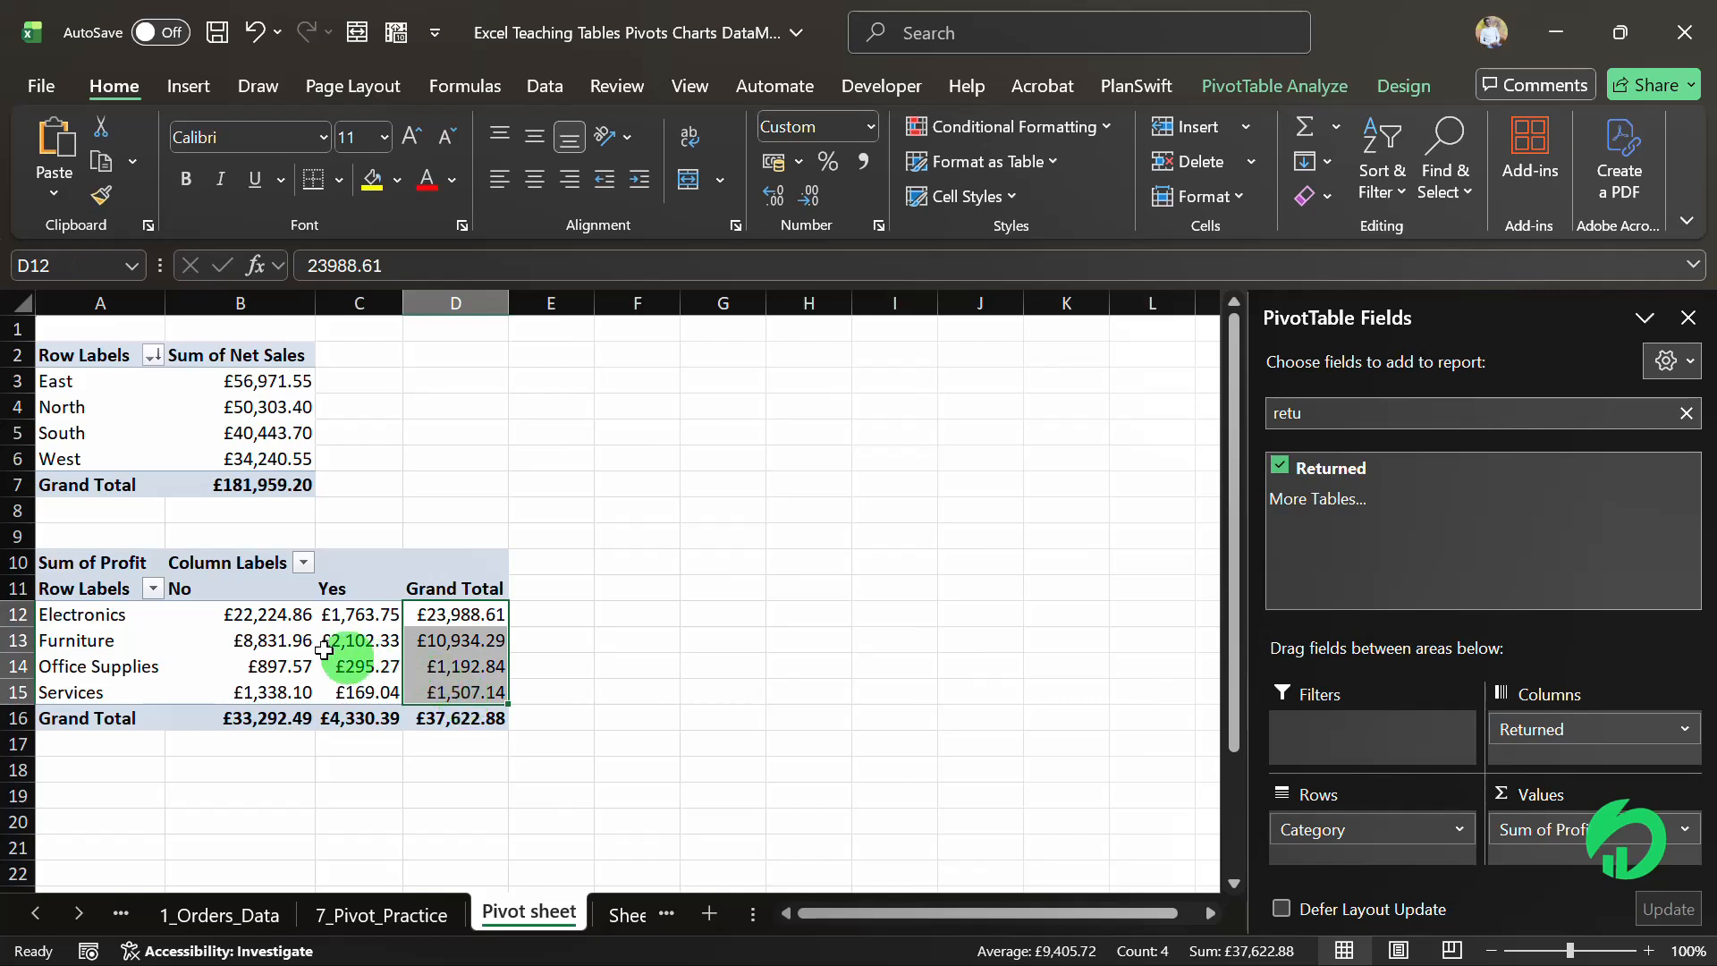
drag(257, 608, 266, 693)
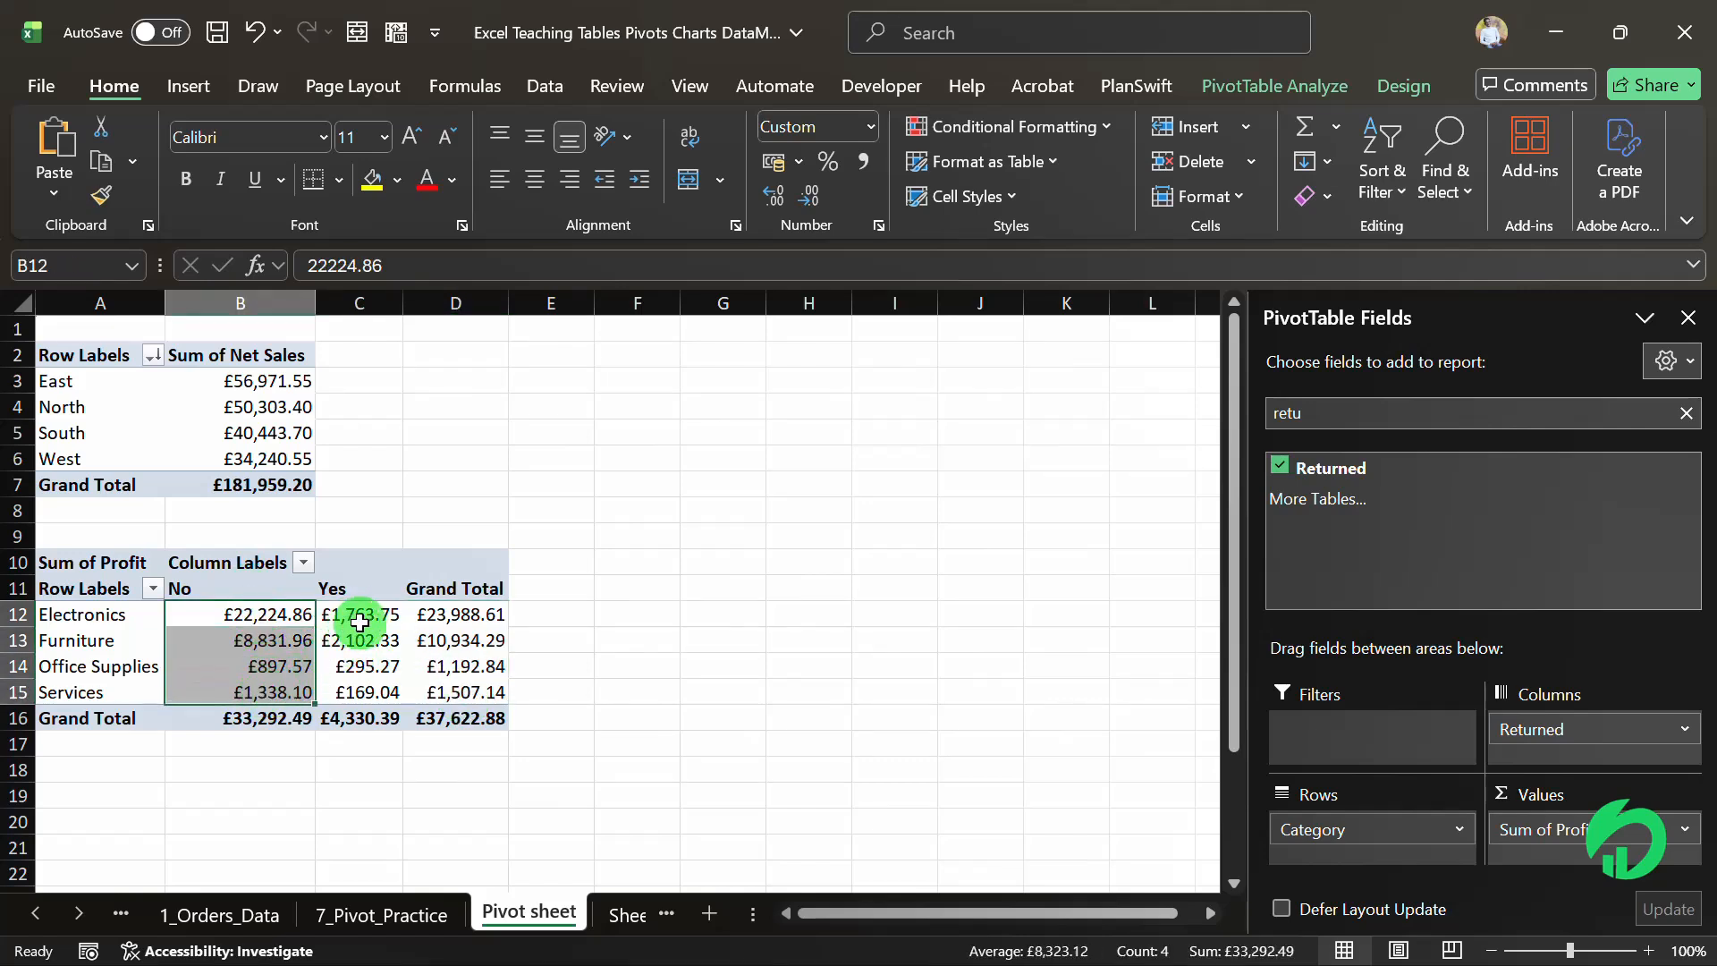
drag(356, 617, 361, 693)
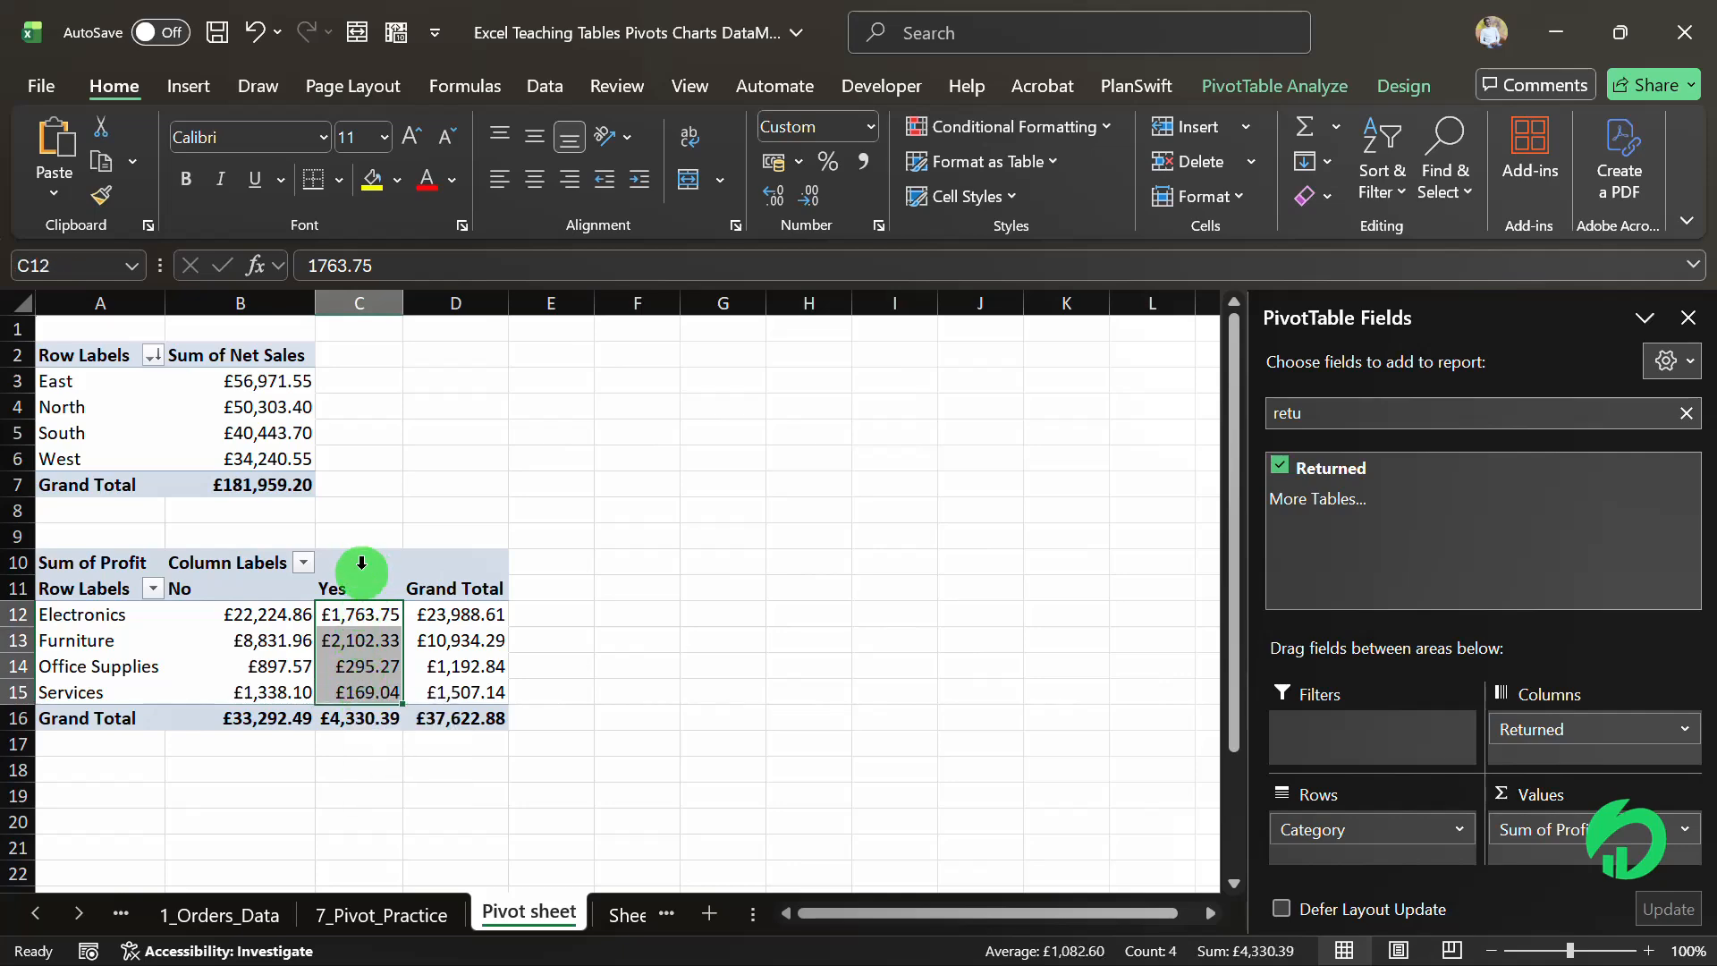
click(221, 913)
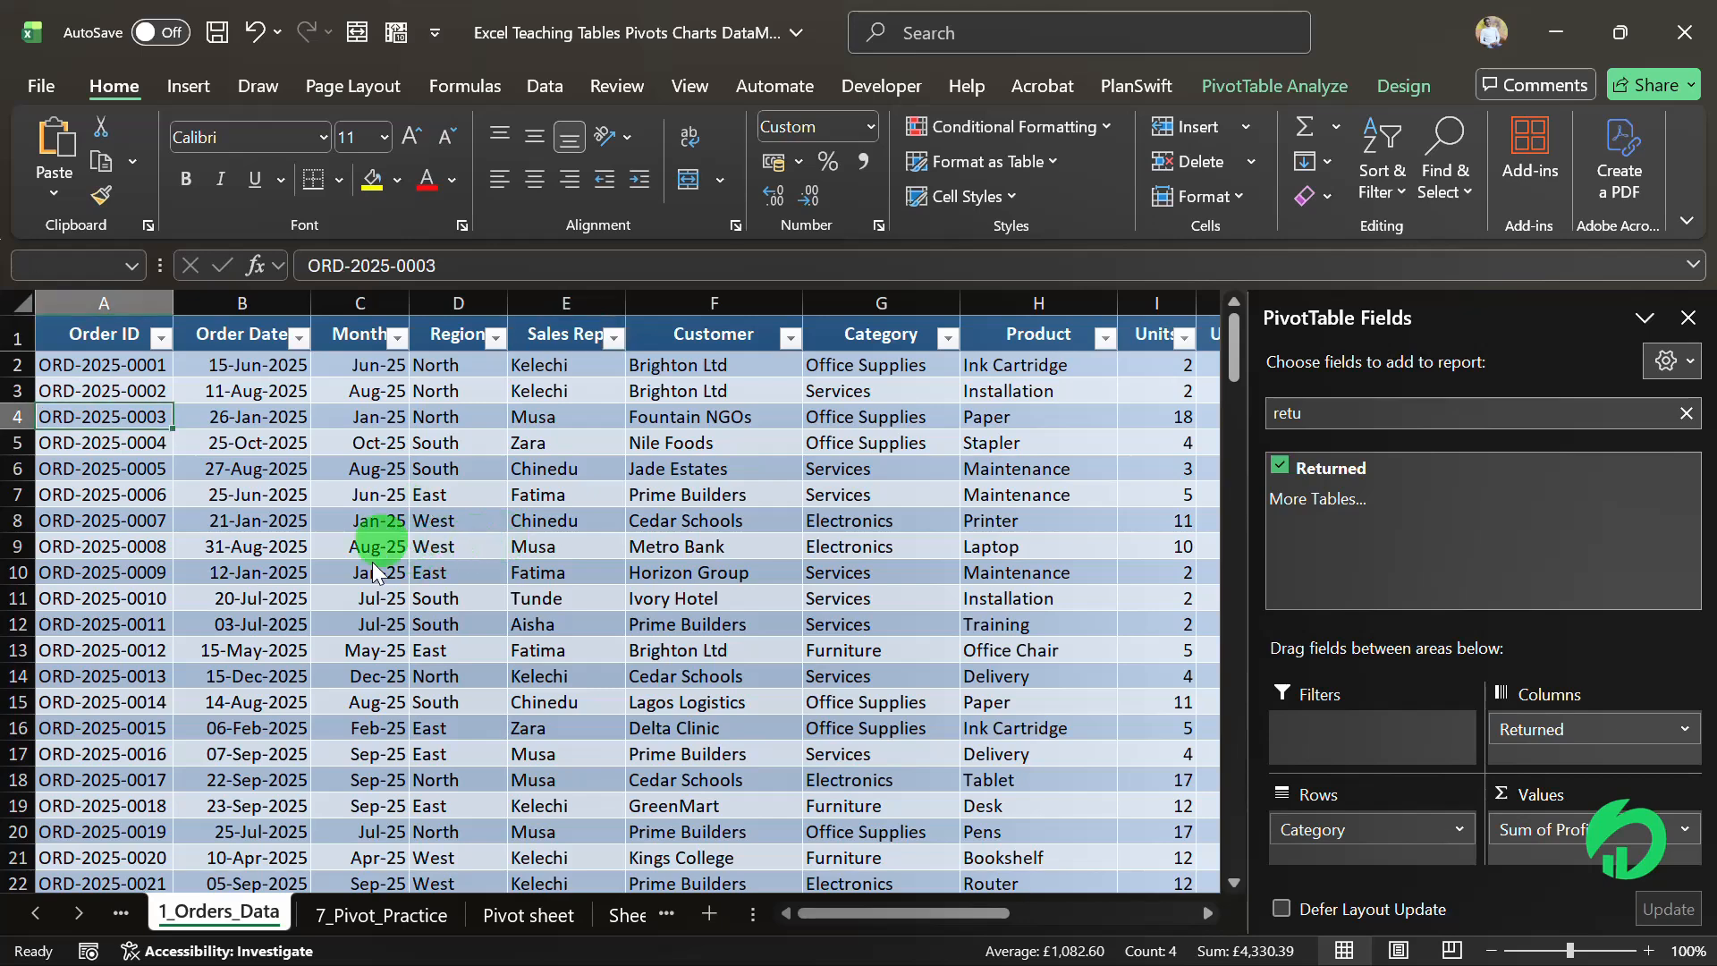
click(497, 915)
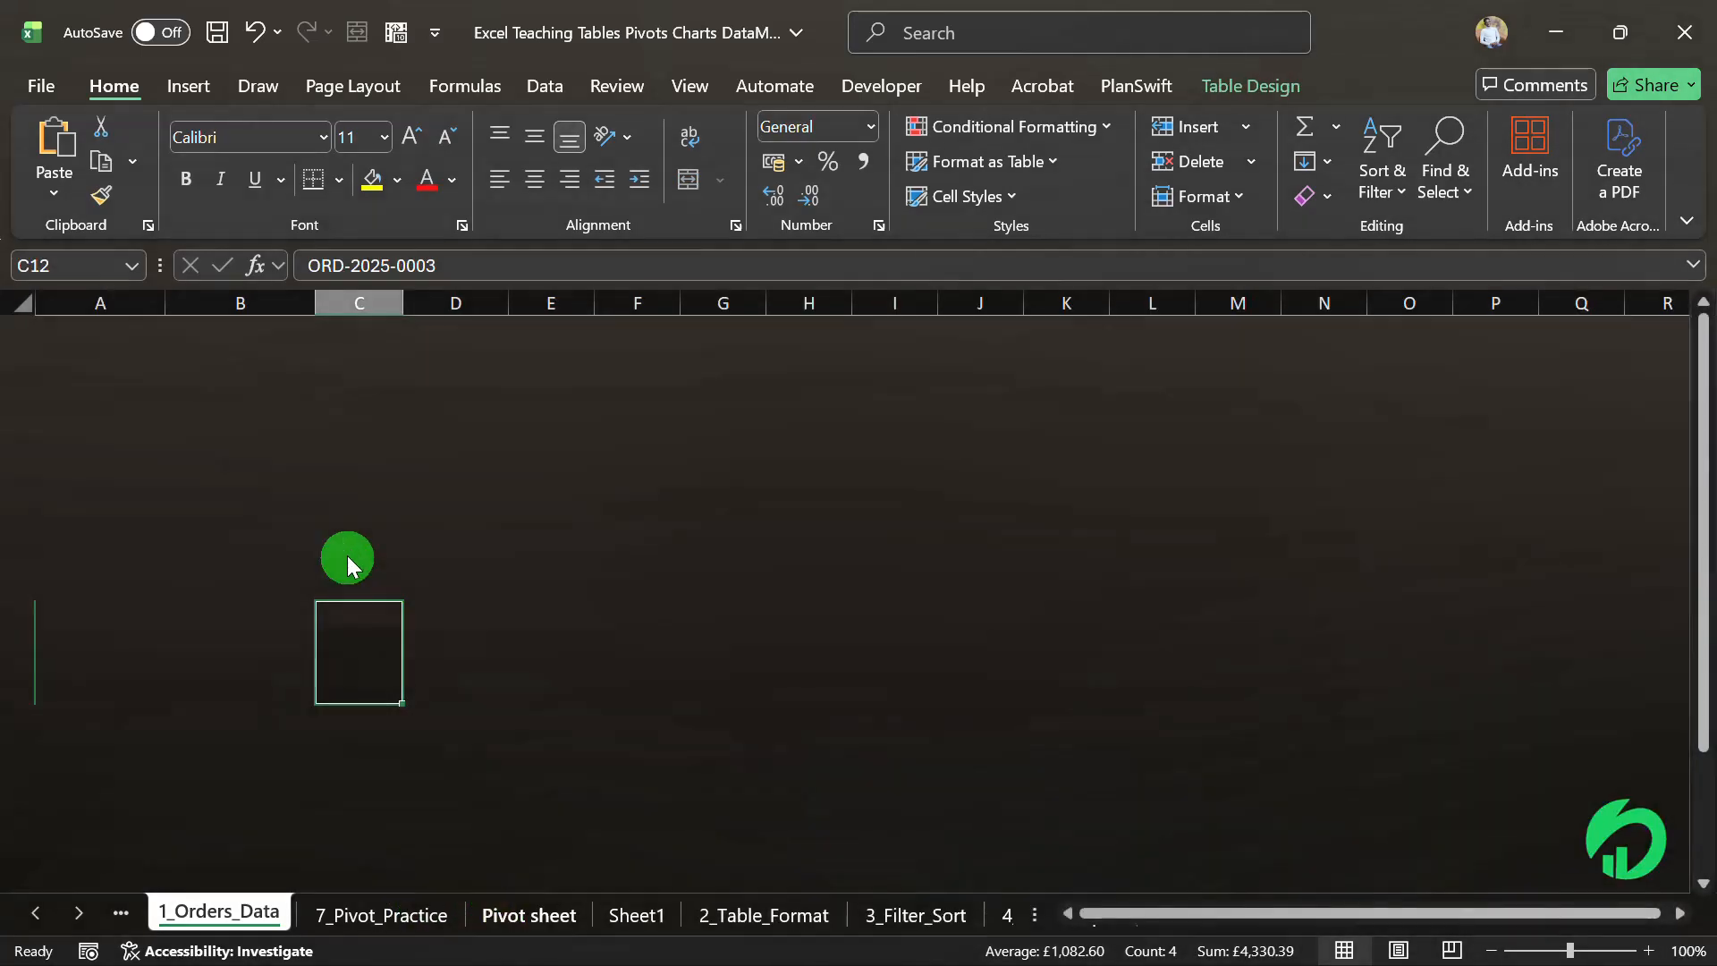
click(252, 429)
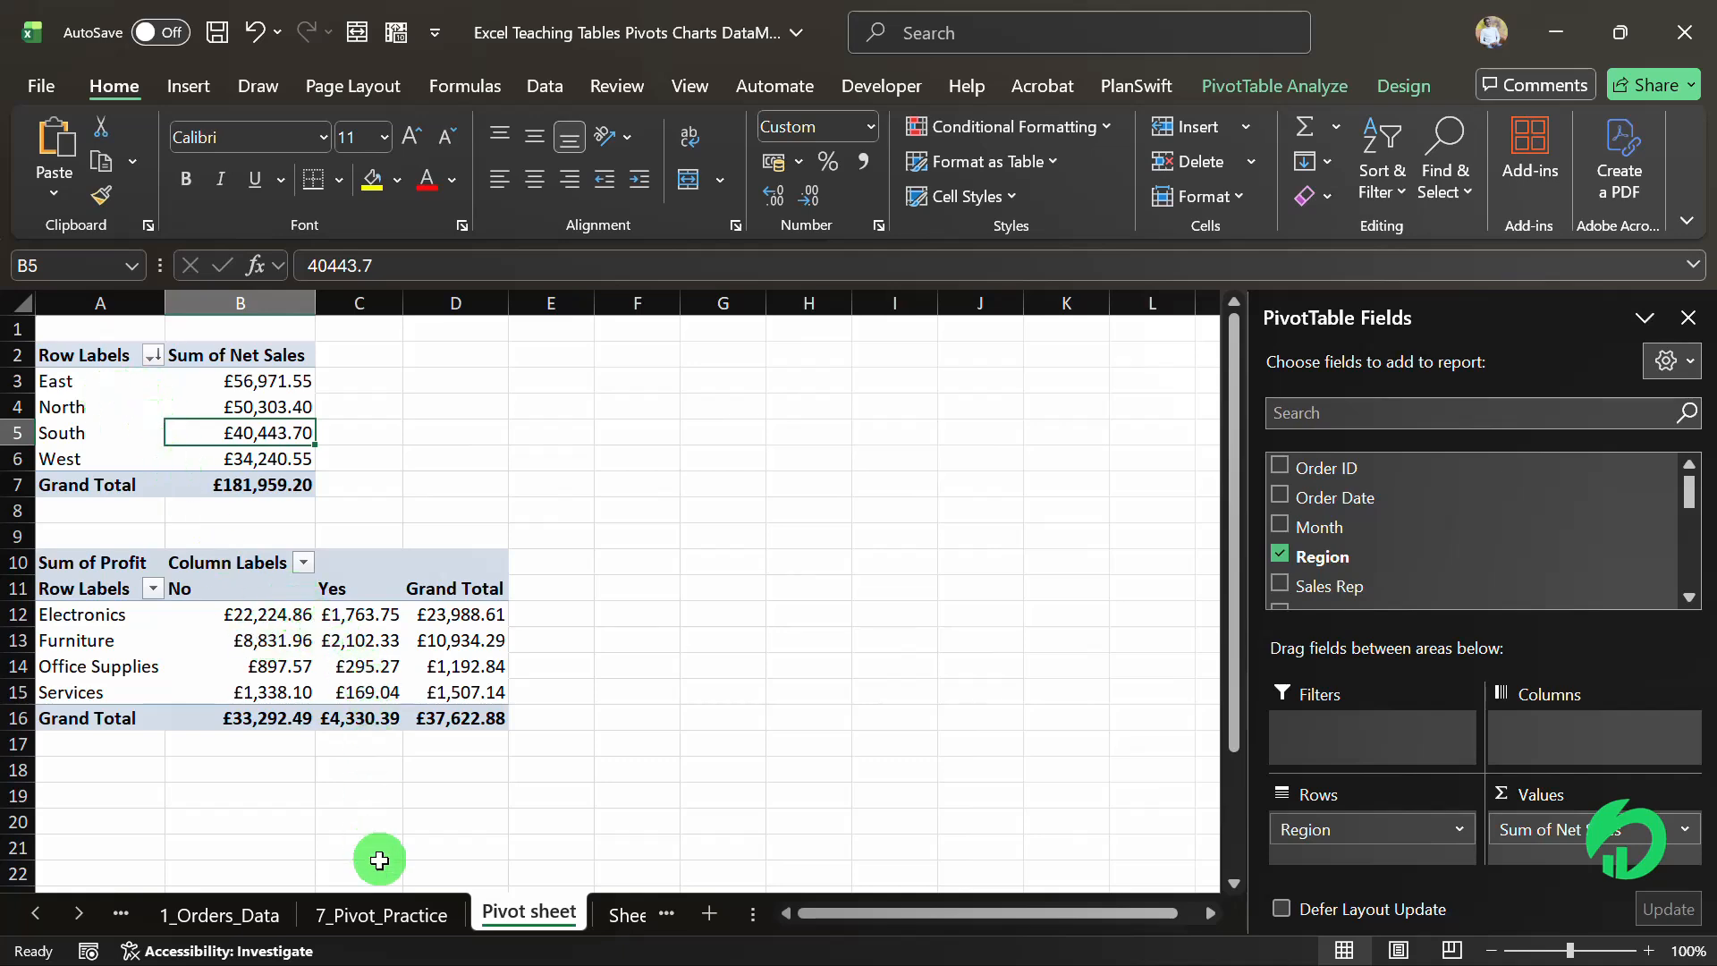
Check the Pivot Task 3 instructions and insert a PivotTable from OrdersTable at cell A19 of the existing Pivot sheet
click(381, 915)
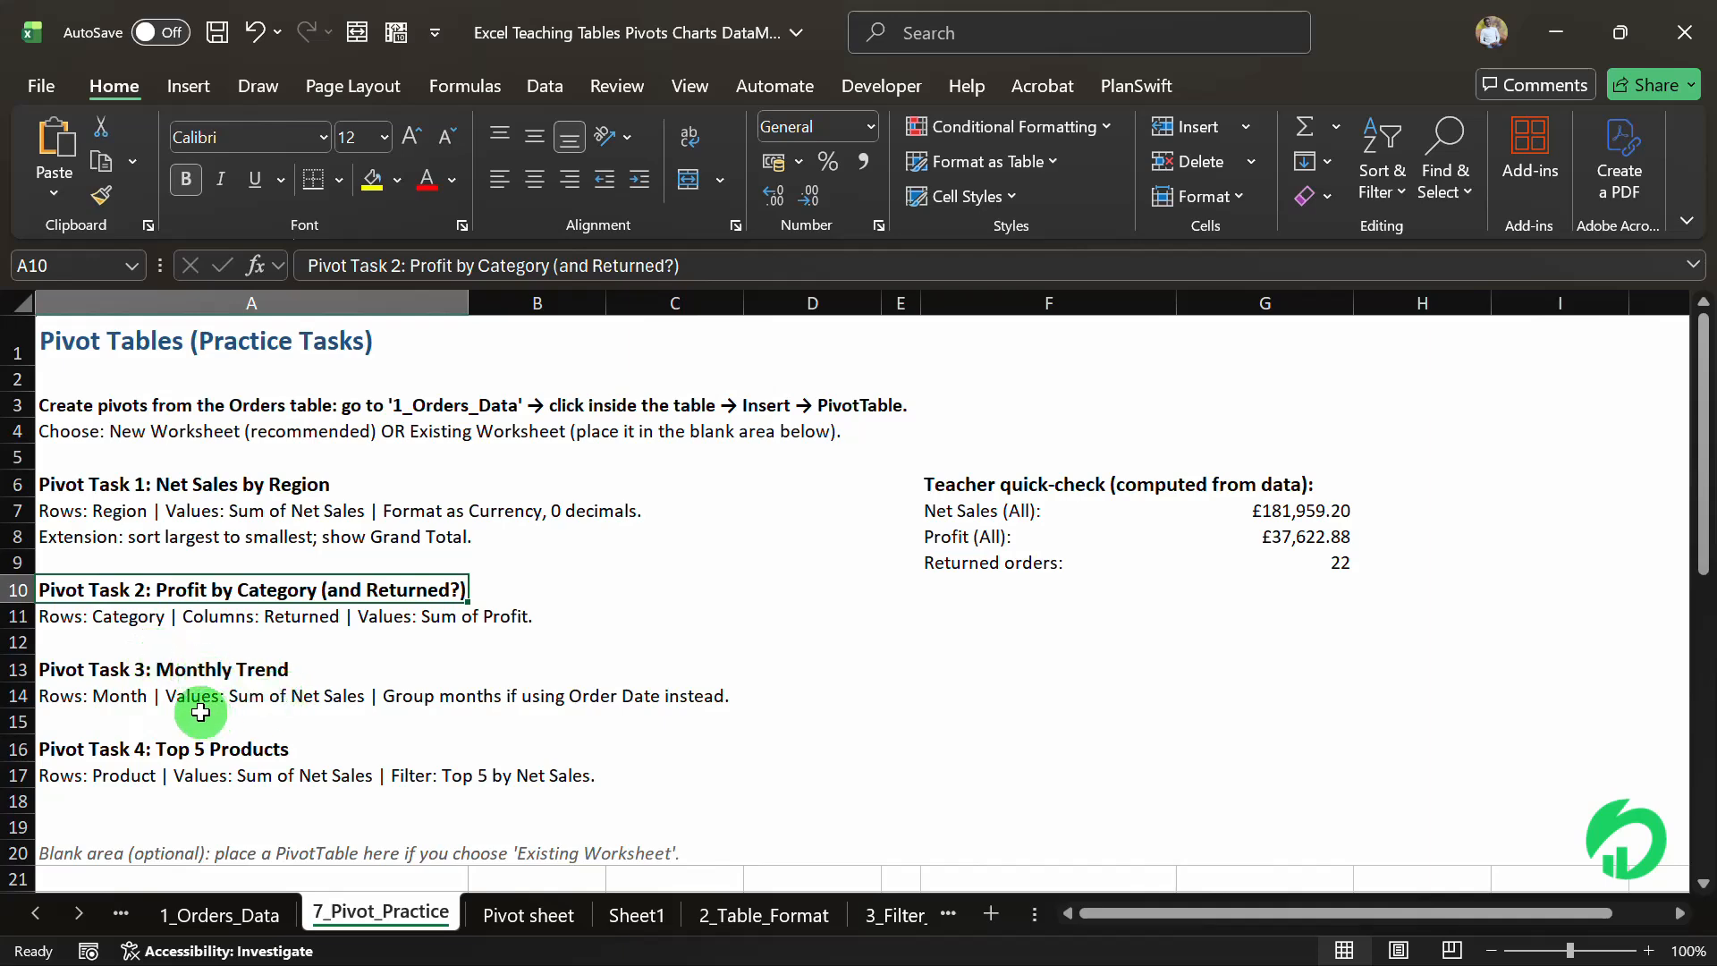
click(237, 917)
click(183, 85)
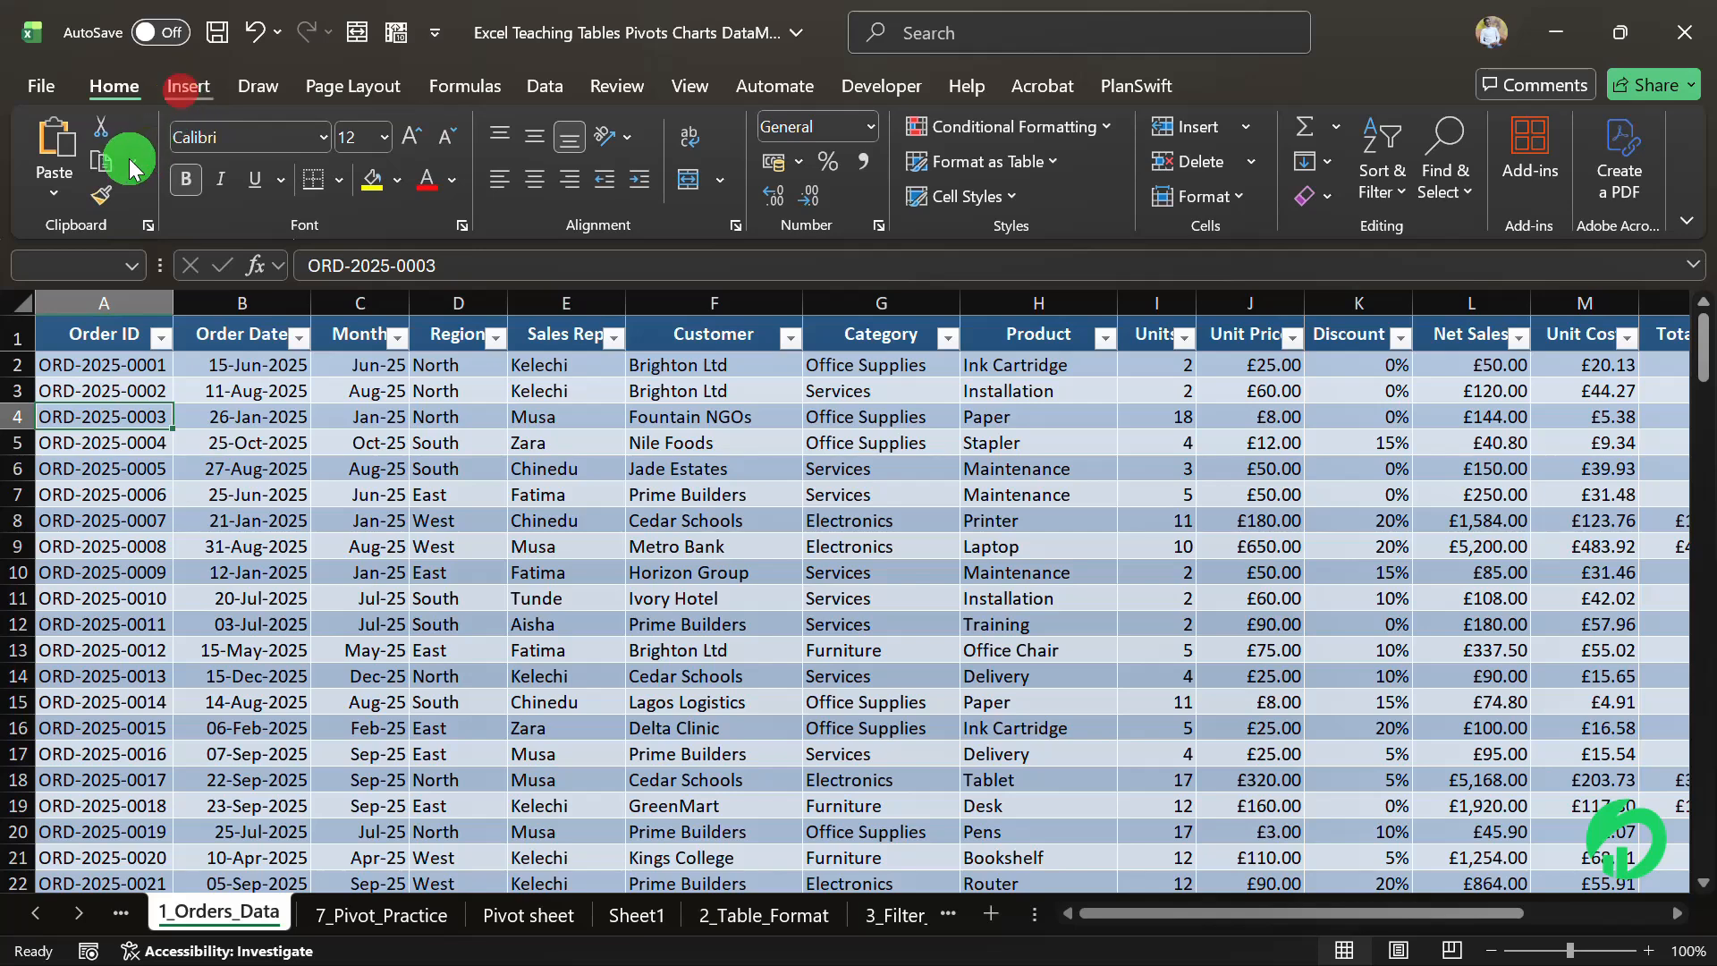
click(63, 147)
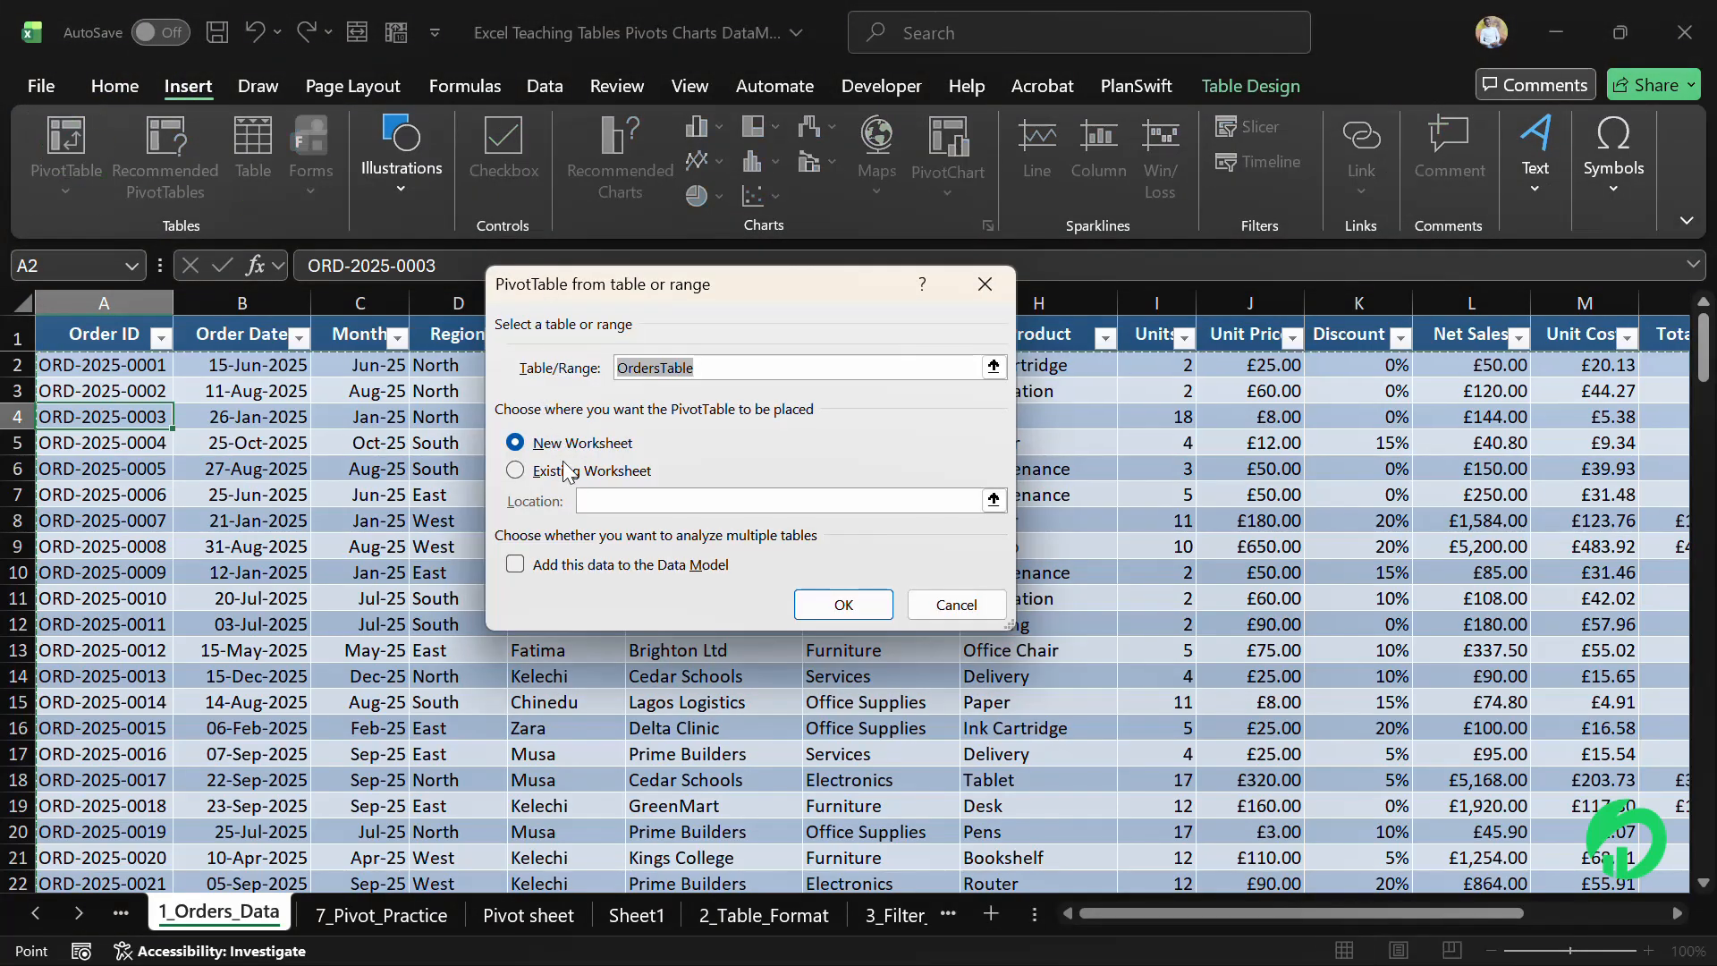
click(520, 475)
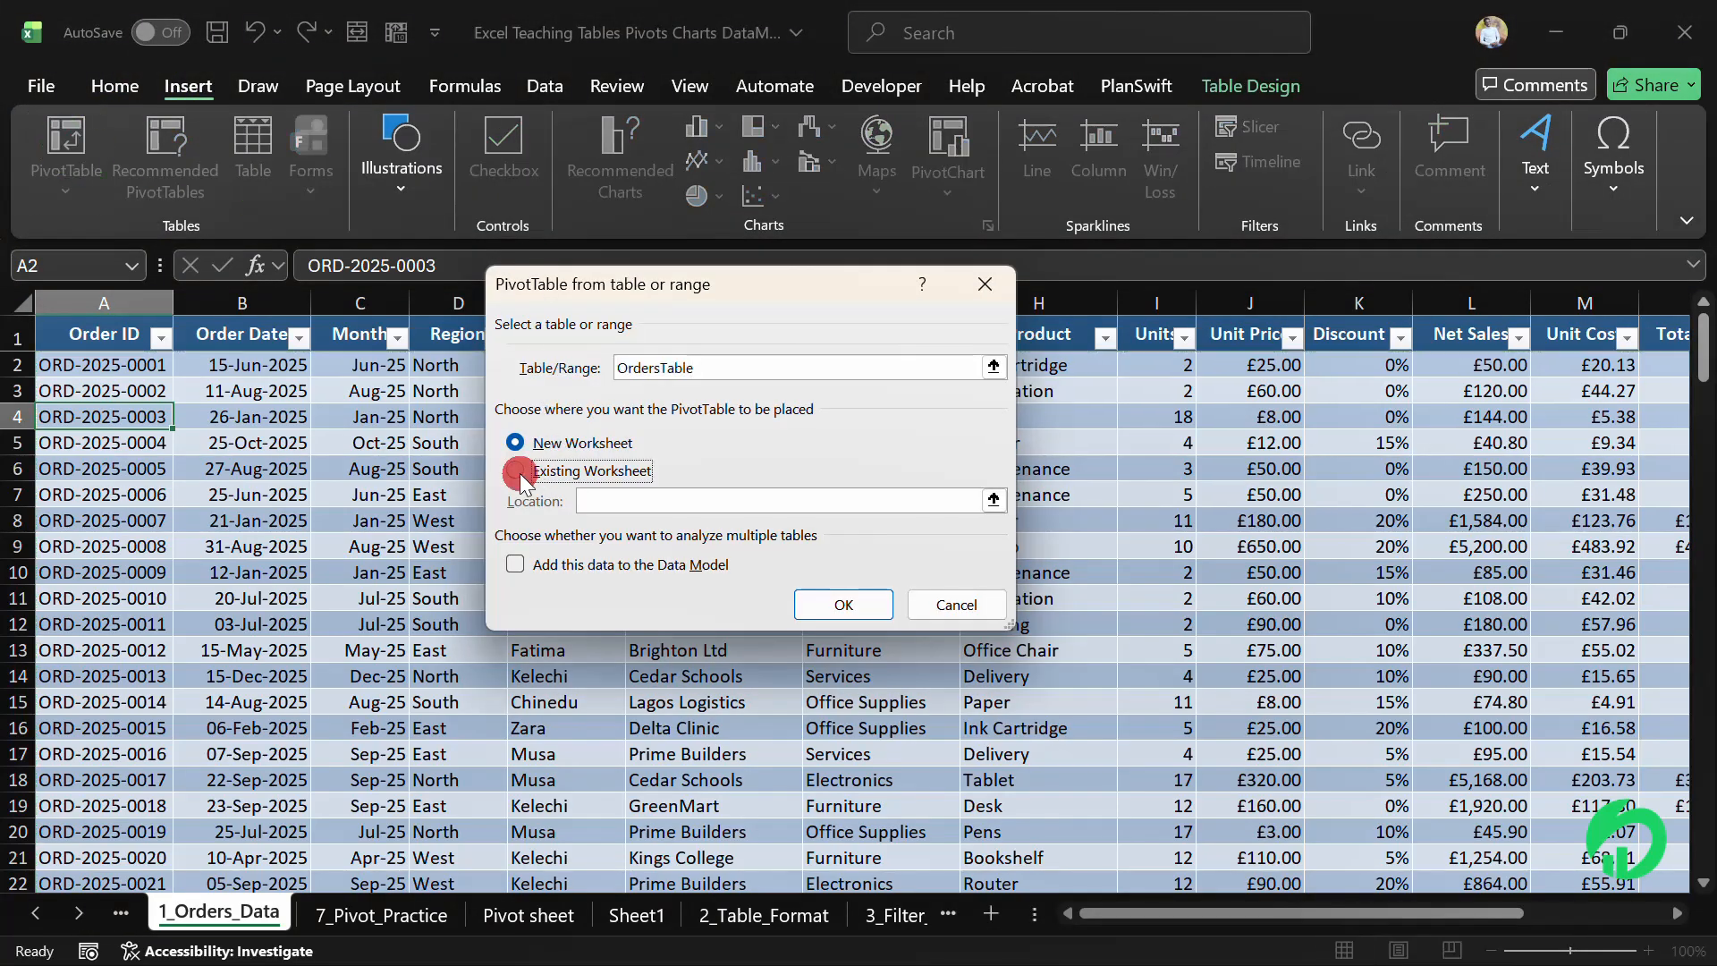
click(875, 605)
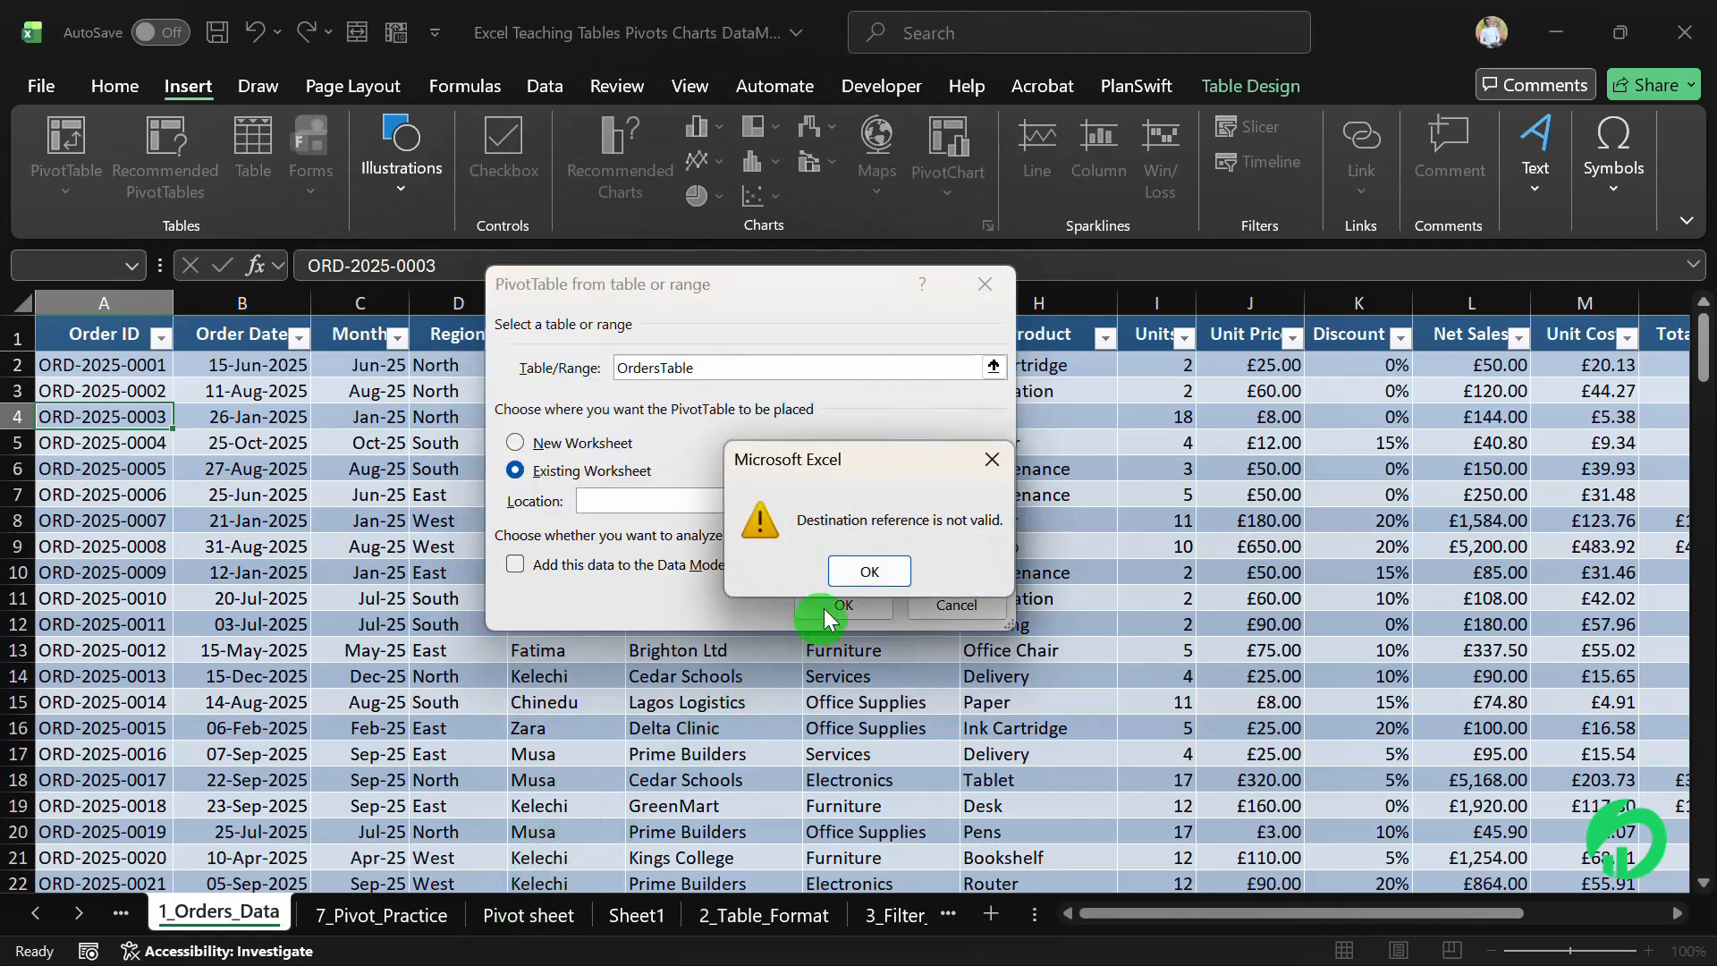
click(850, 572)
click(994, 500)
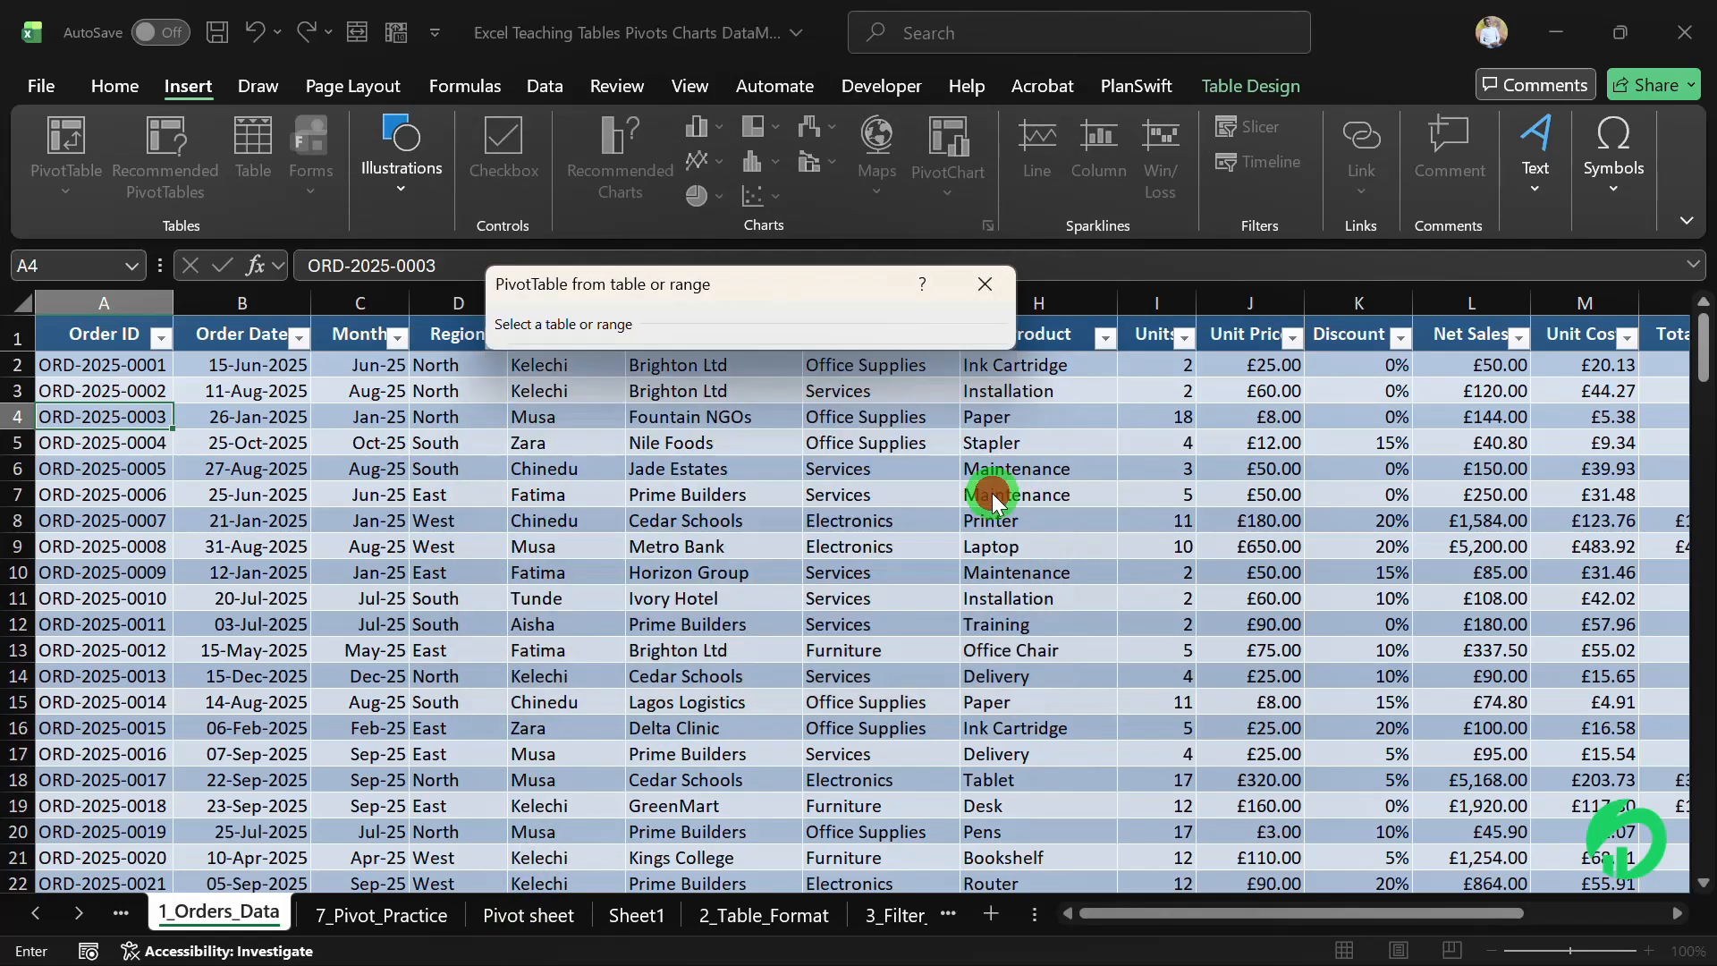
click(528, 914)
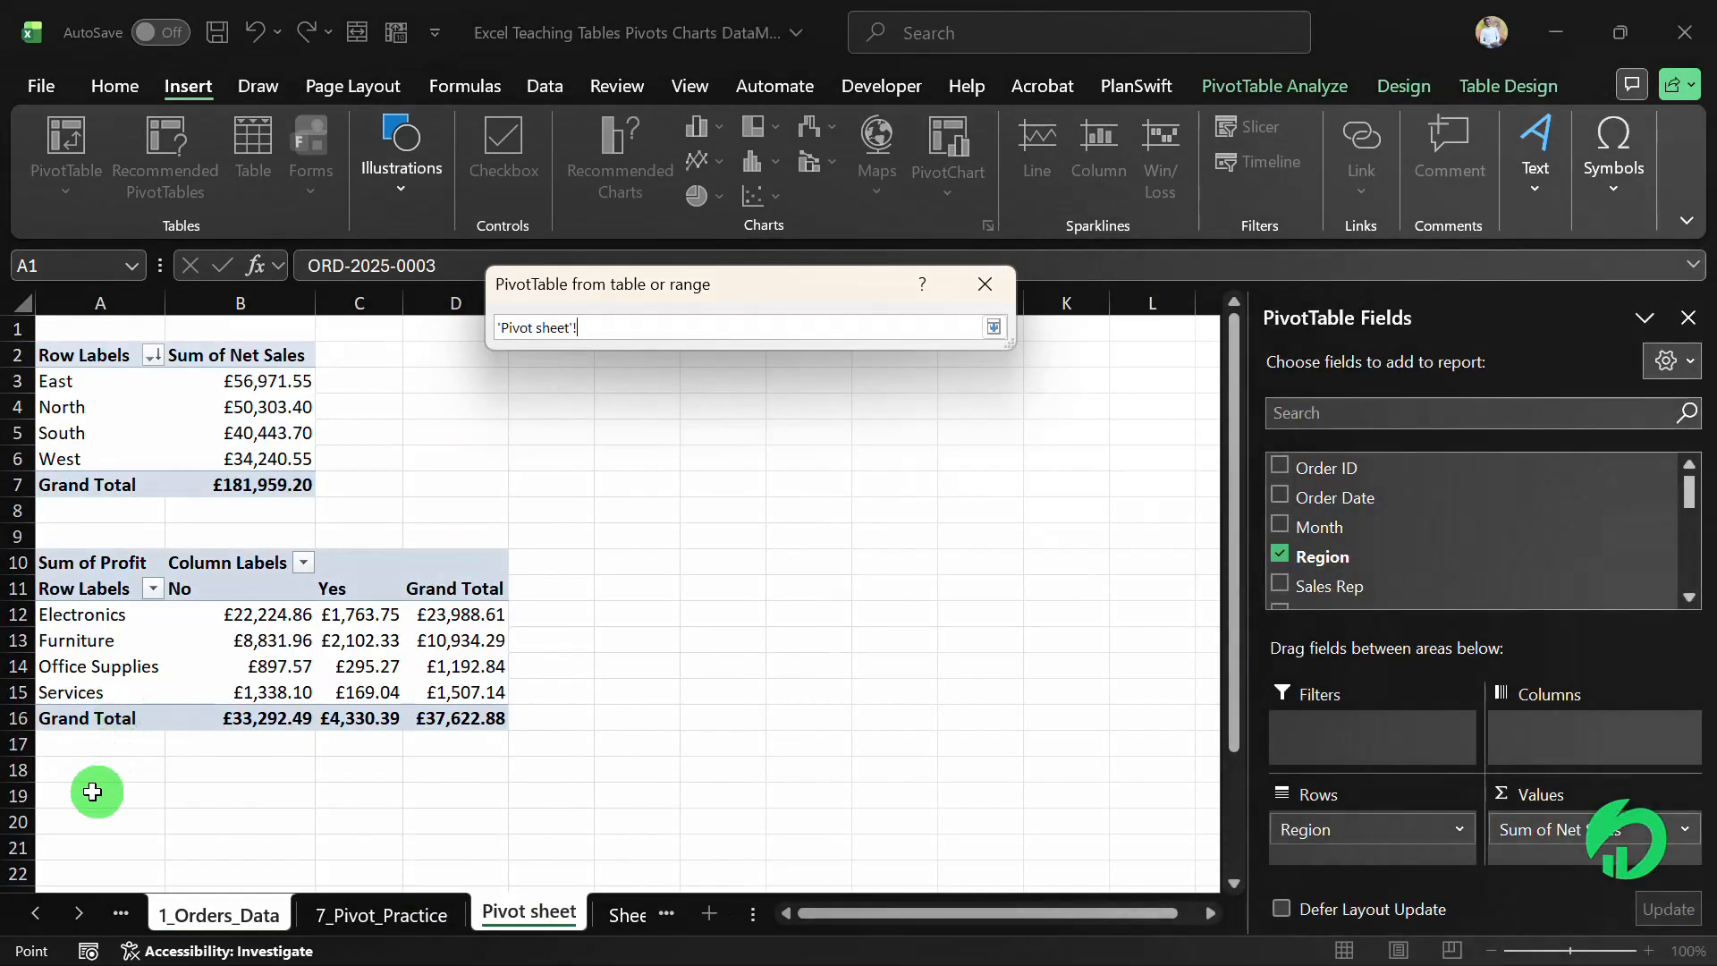
click(94, 793)
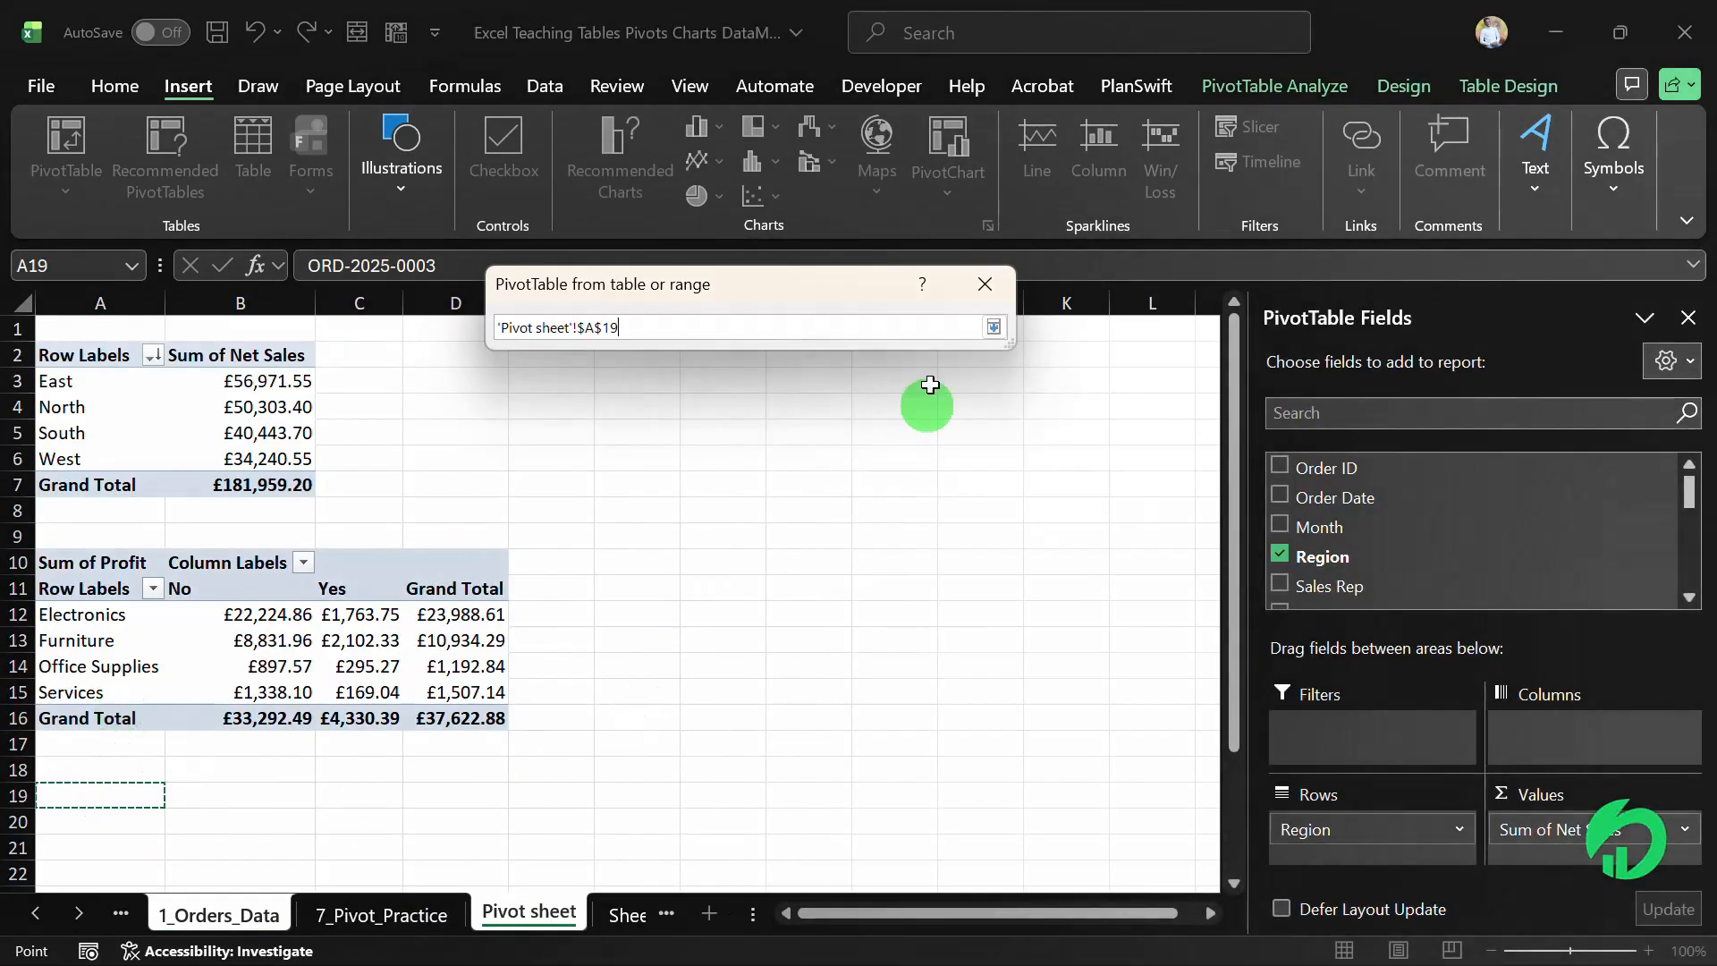
click(991, 328)
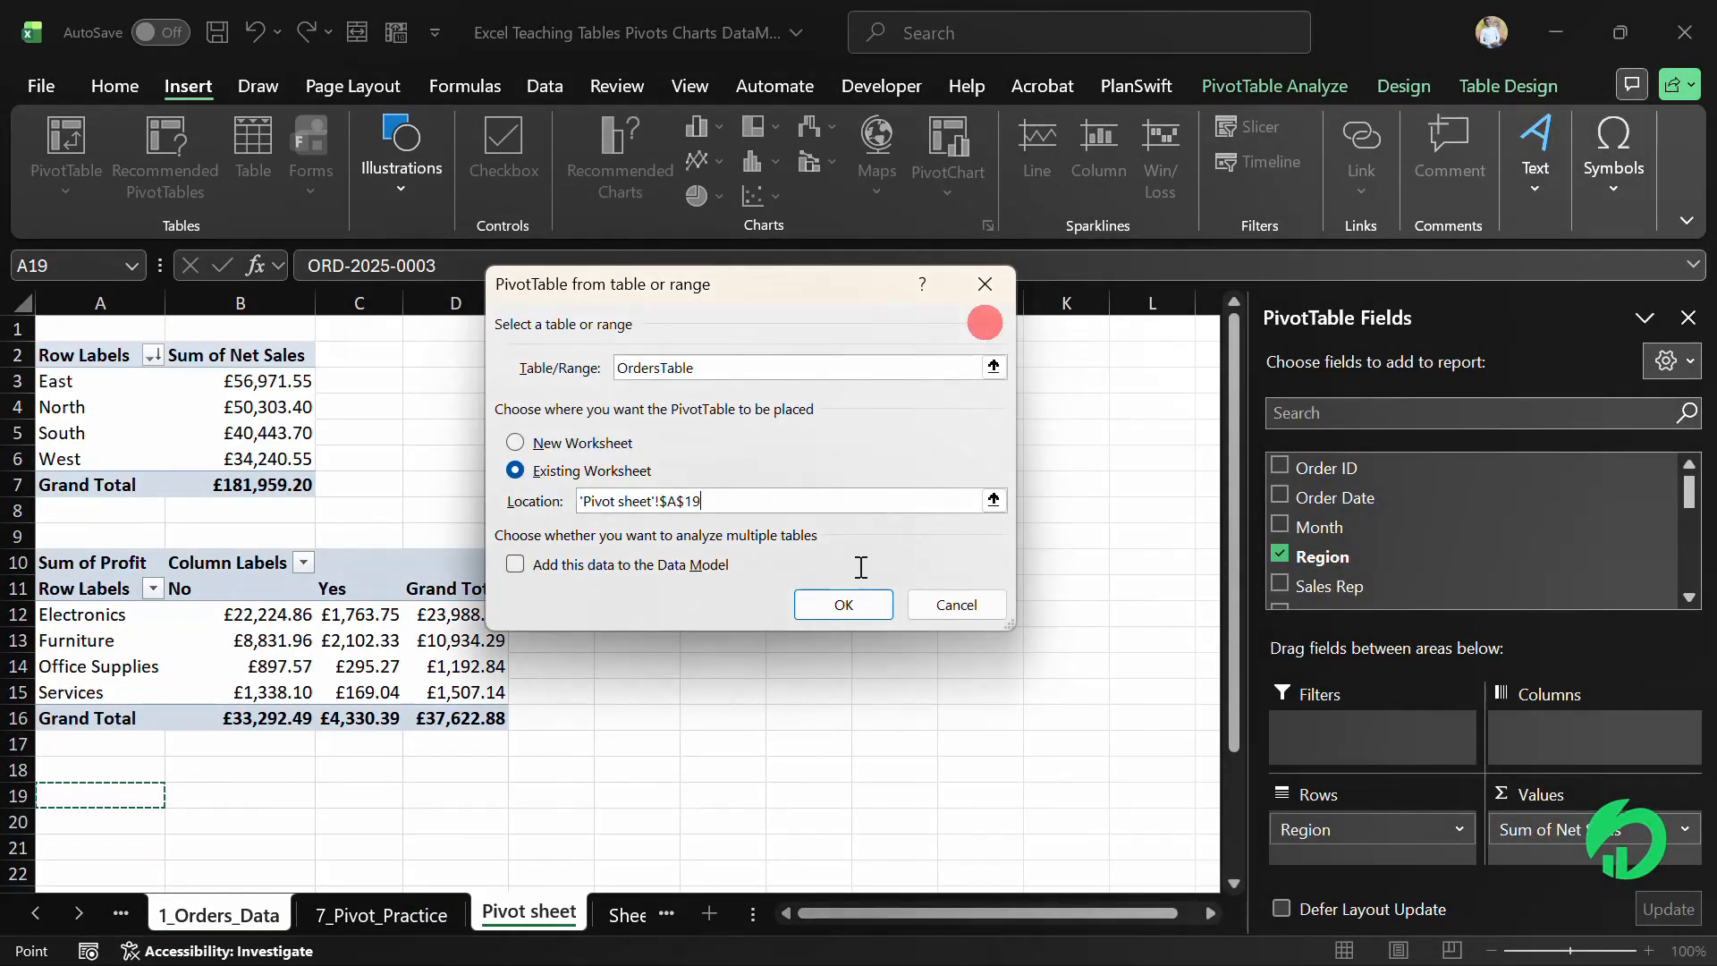
click(841, 606)
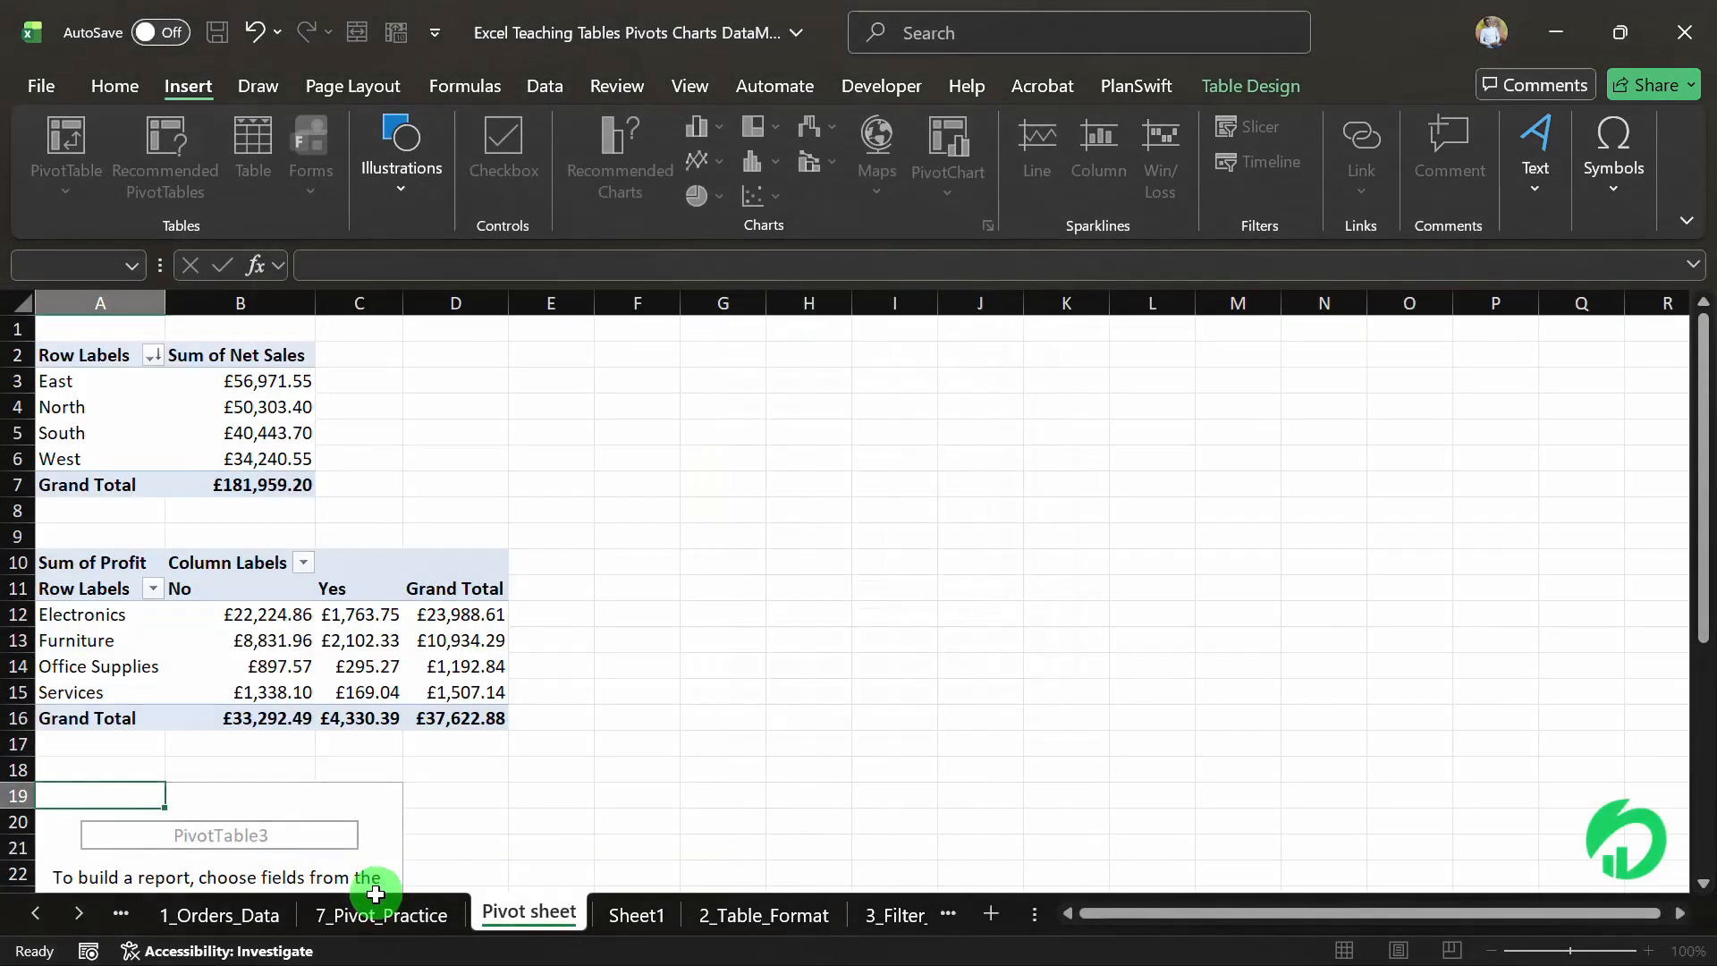
Add Month to the Rows of the new PivotTable at A19 and inspect the day grouping under Jan
click(379, 917)
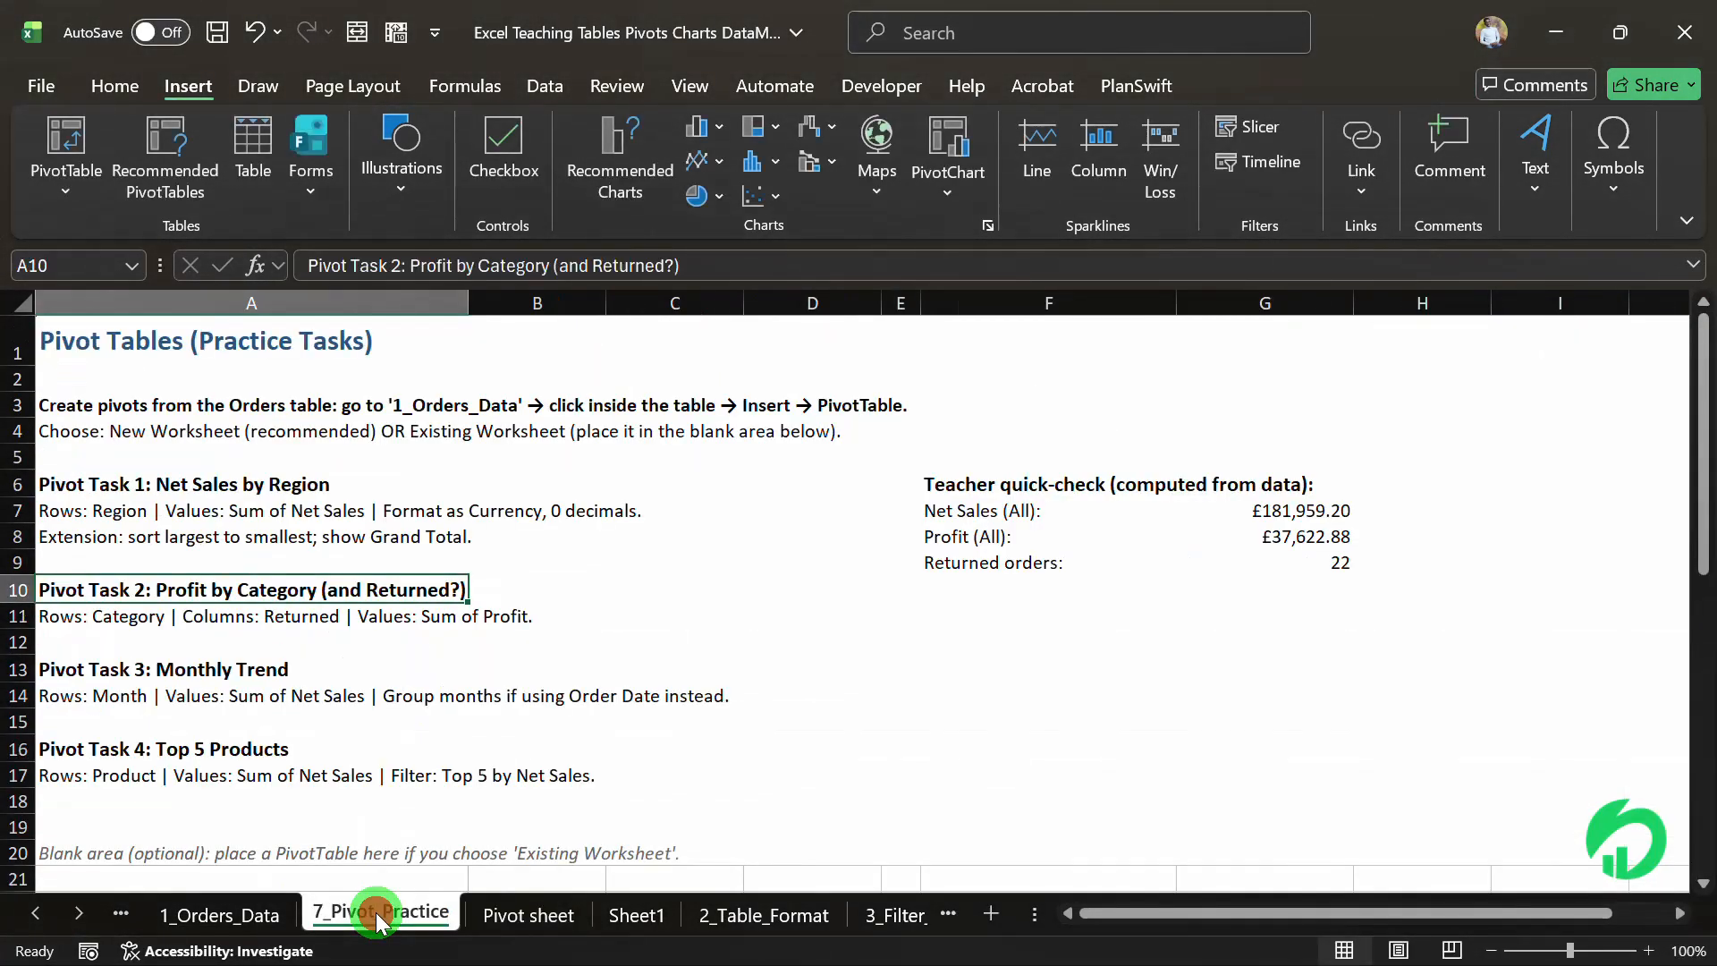
click(514, 914)
click(226, 834)
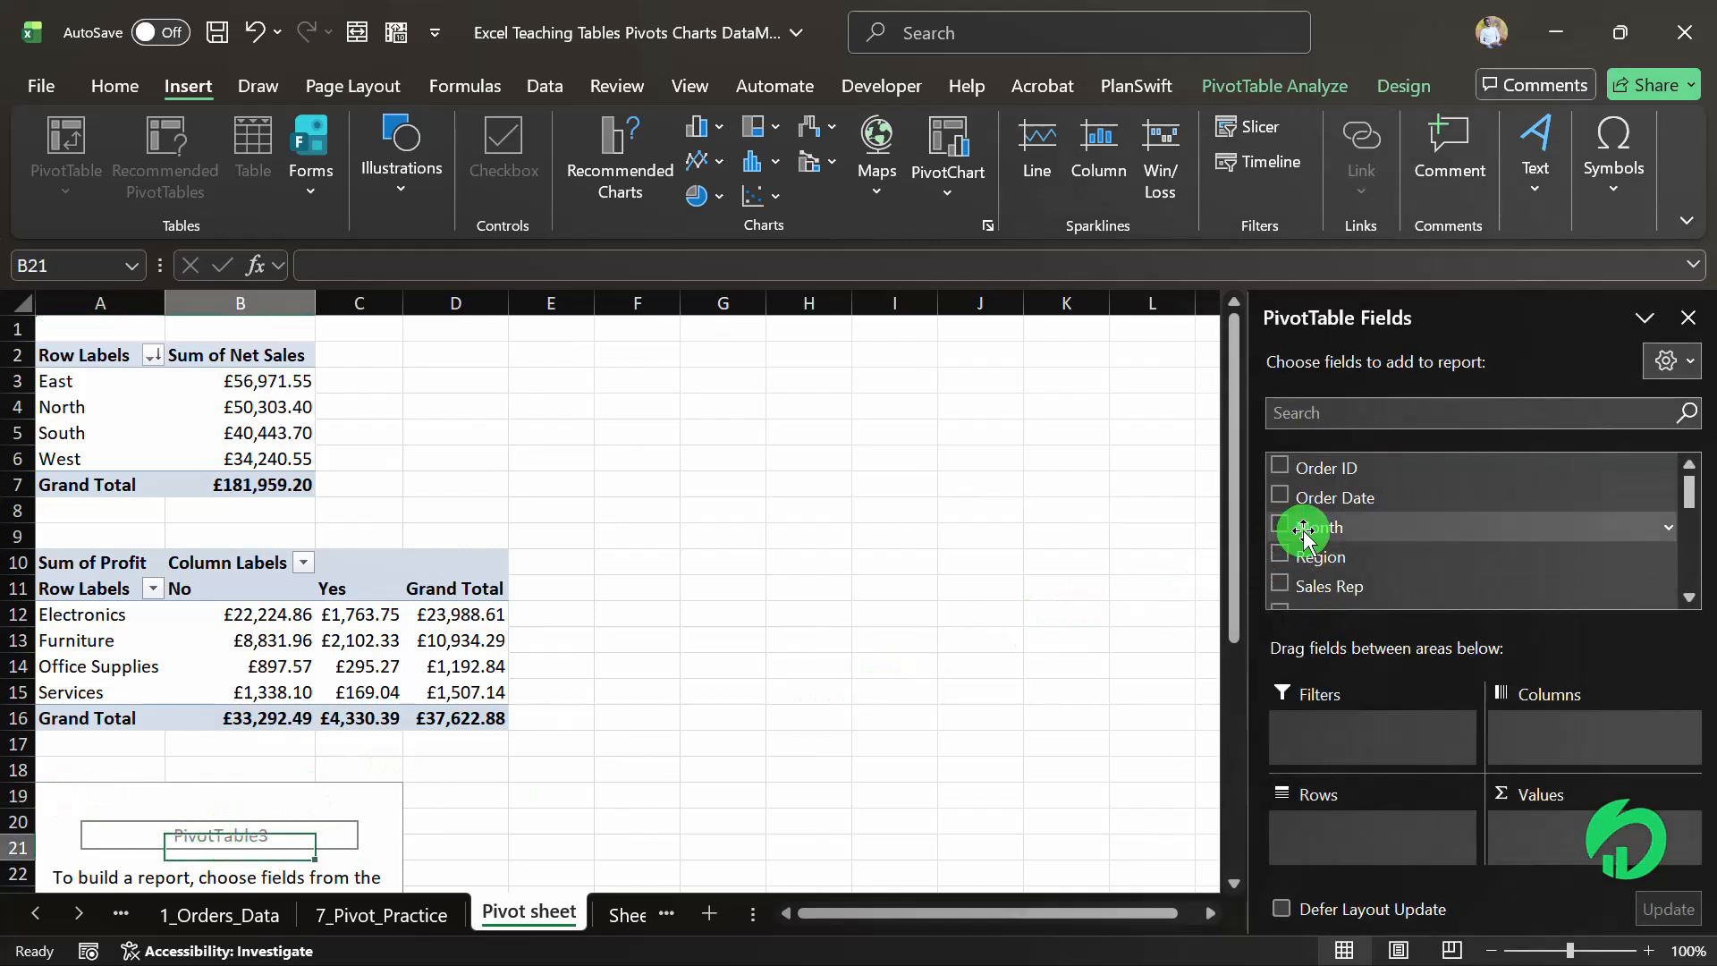
drag(1285, 529, 1256, 834)
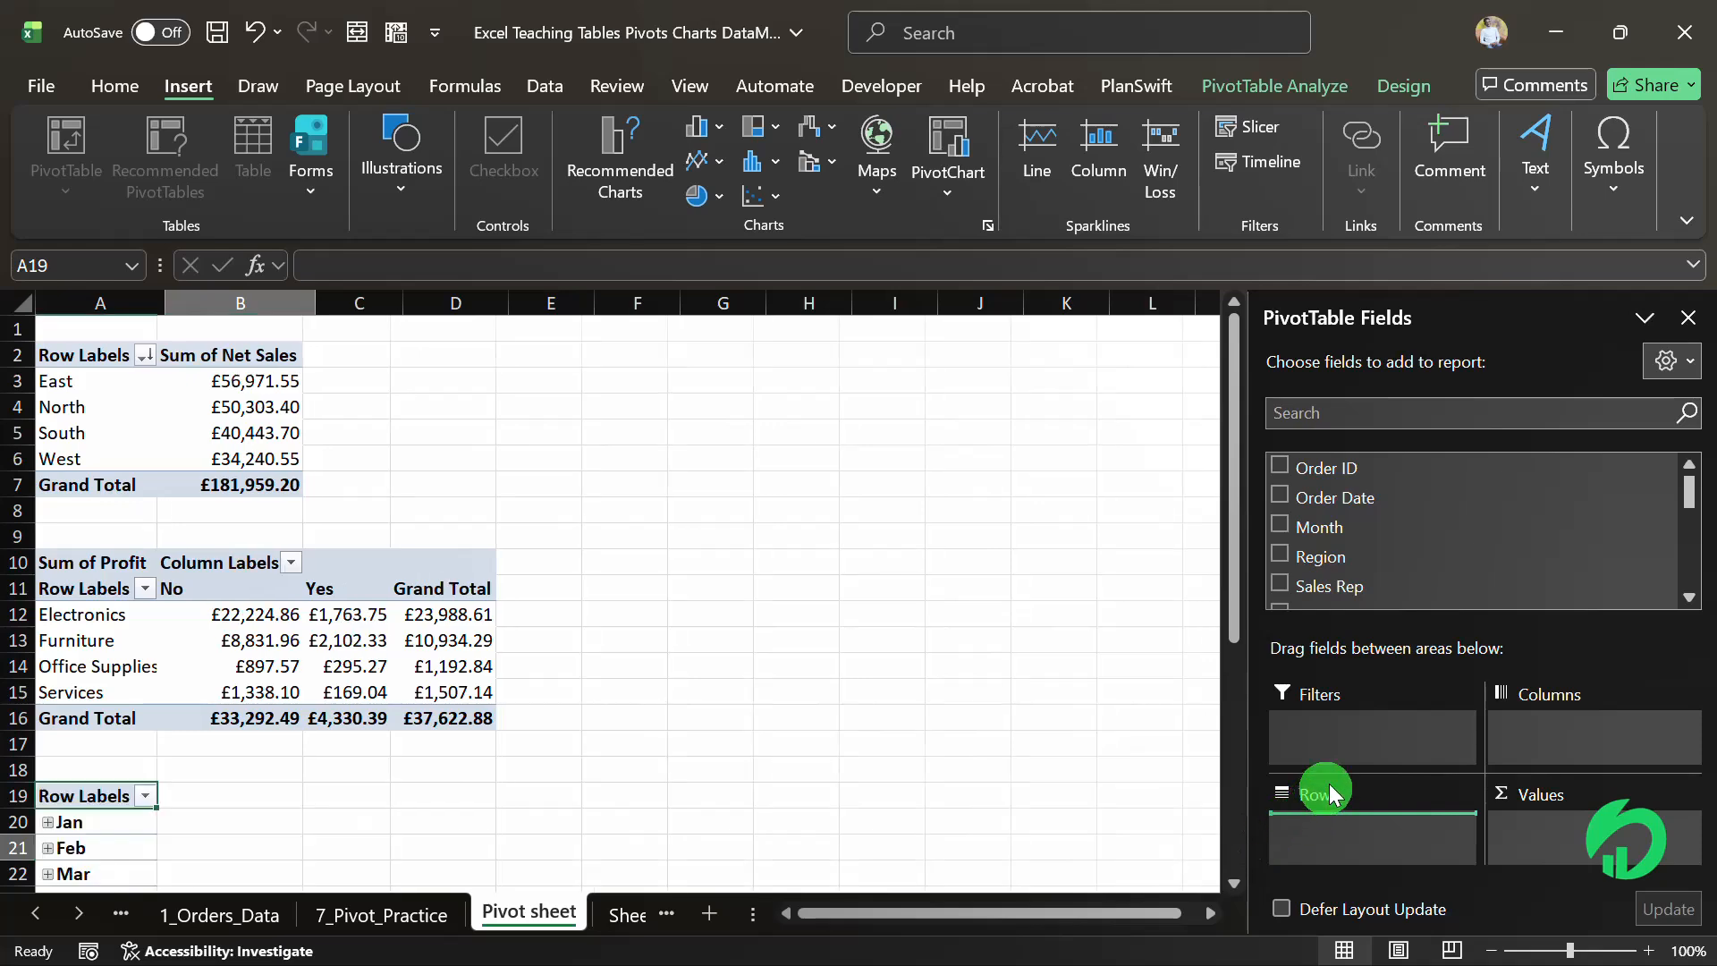
scroll(191, 678, down, 8)
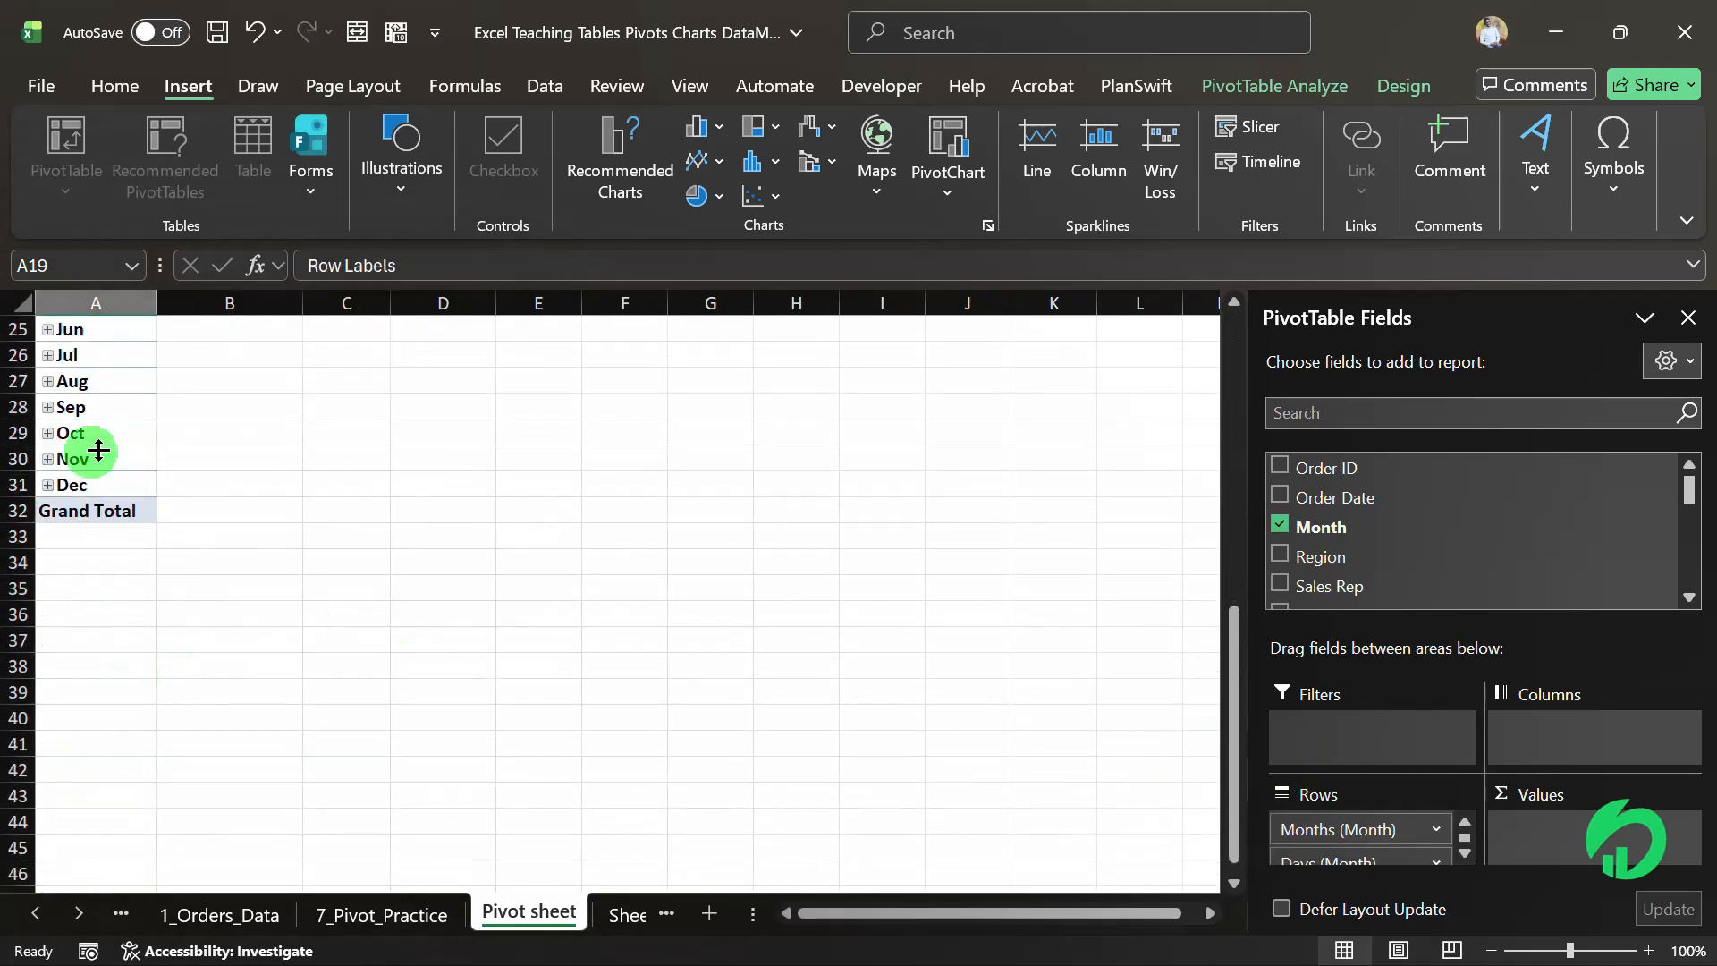
scroll(118, 440, up, 3)
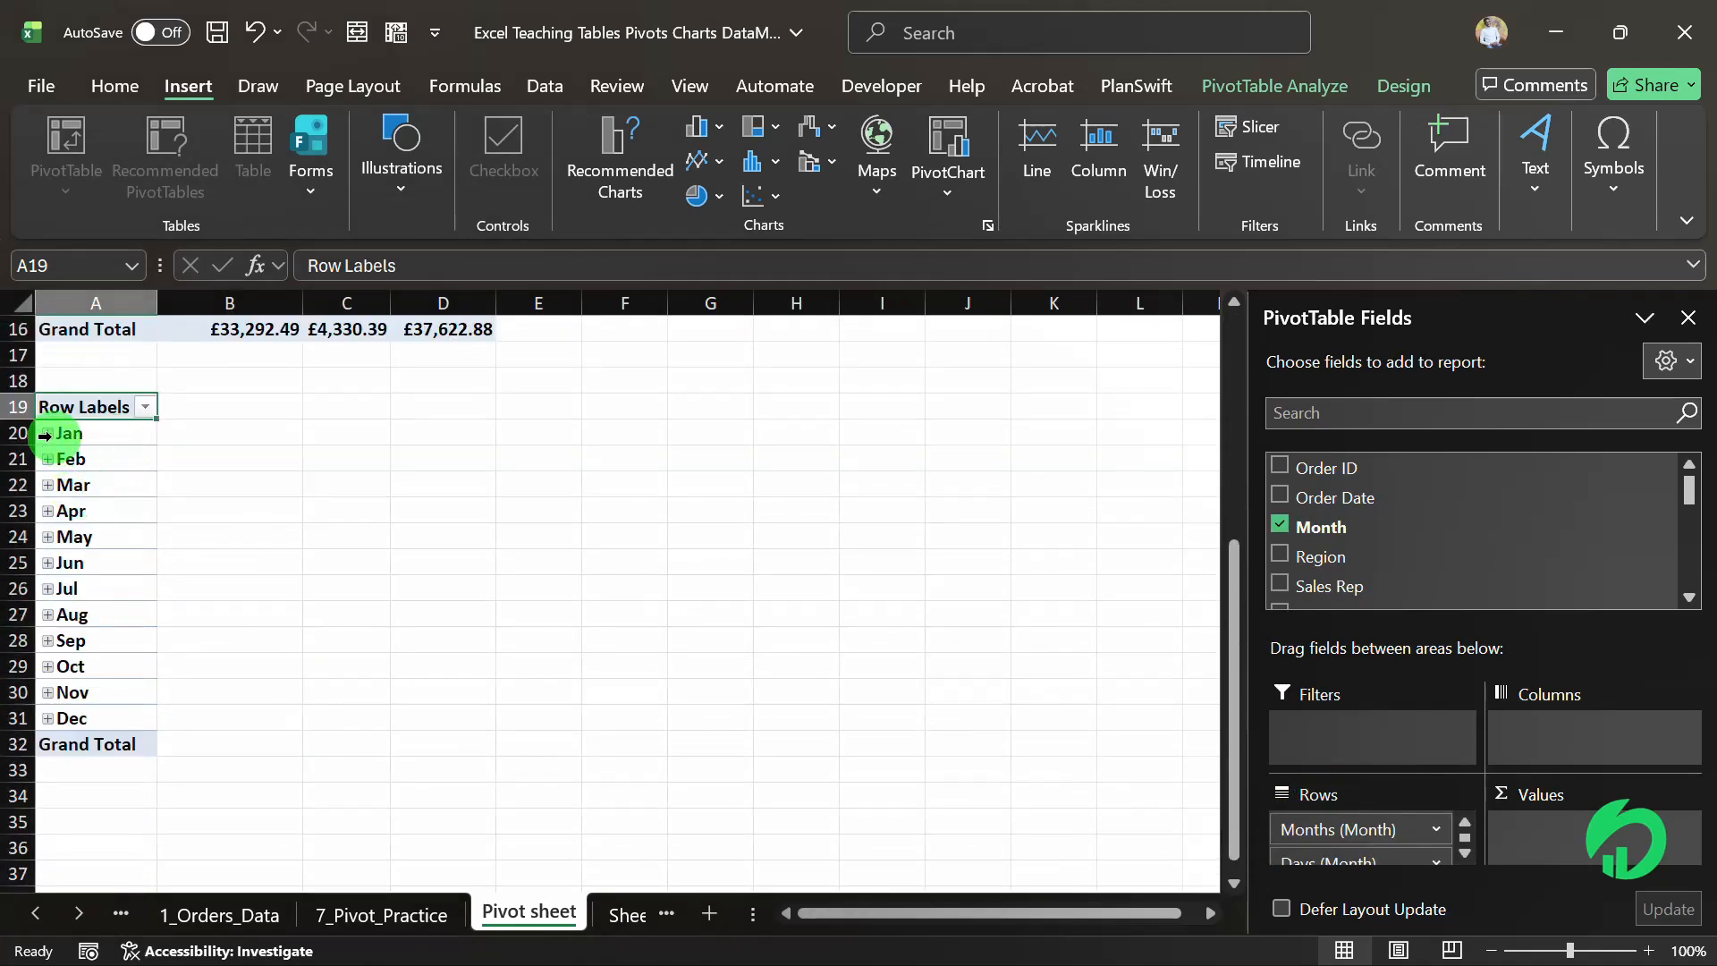
click(49, 434)
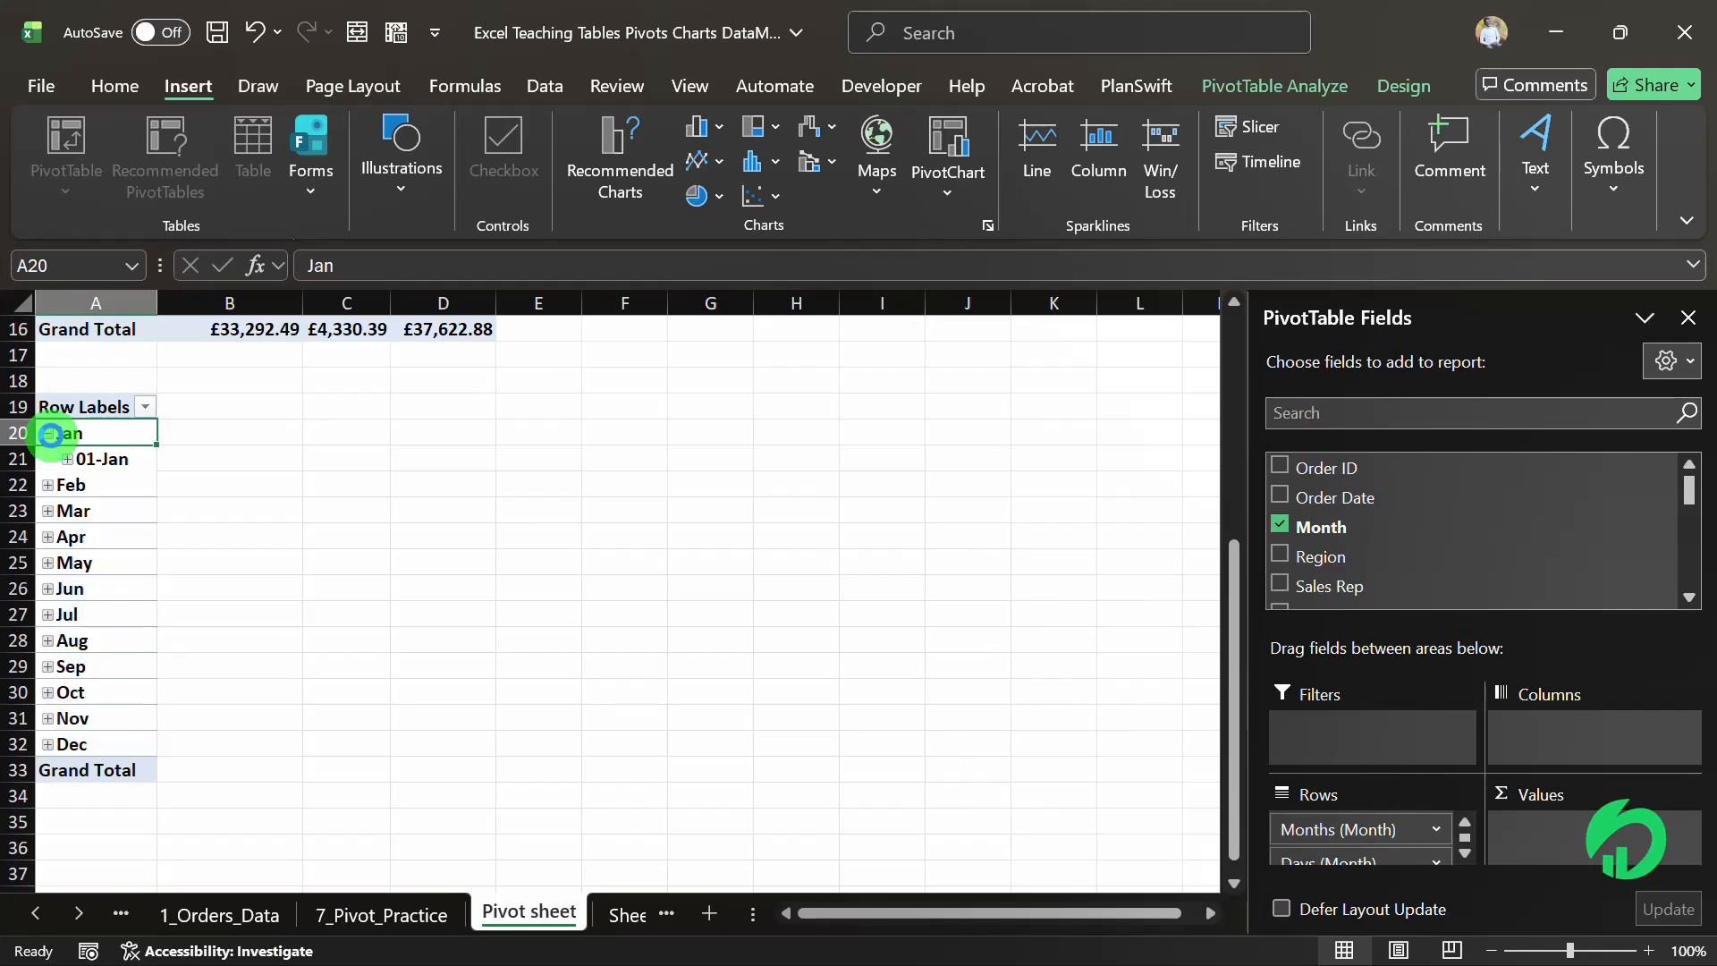
click(48, 434)
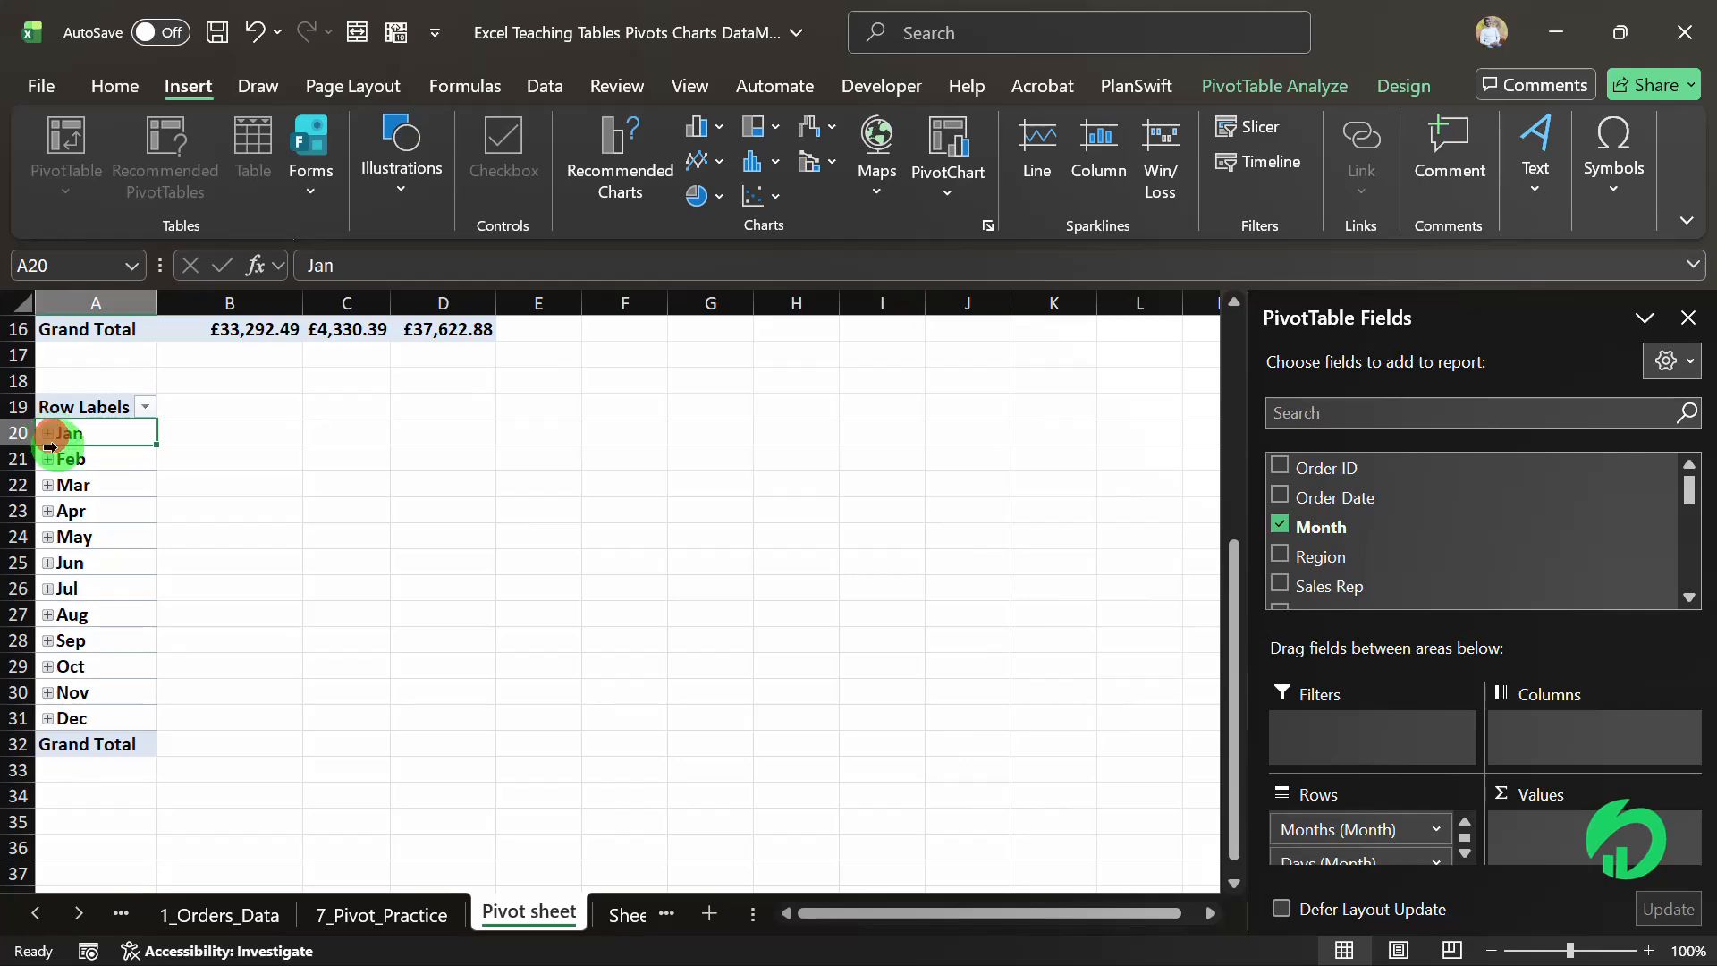
Recheck the Pivot Task 3 instructions and add Net Sales as a sum to the Values of the monthly PivotTable
click(364, 915)
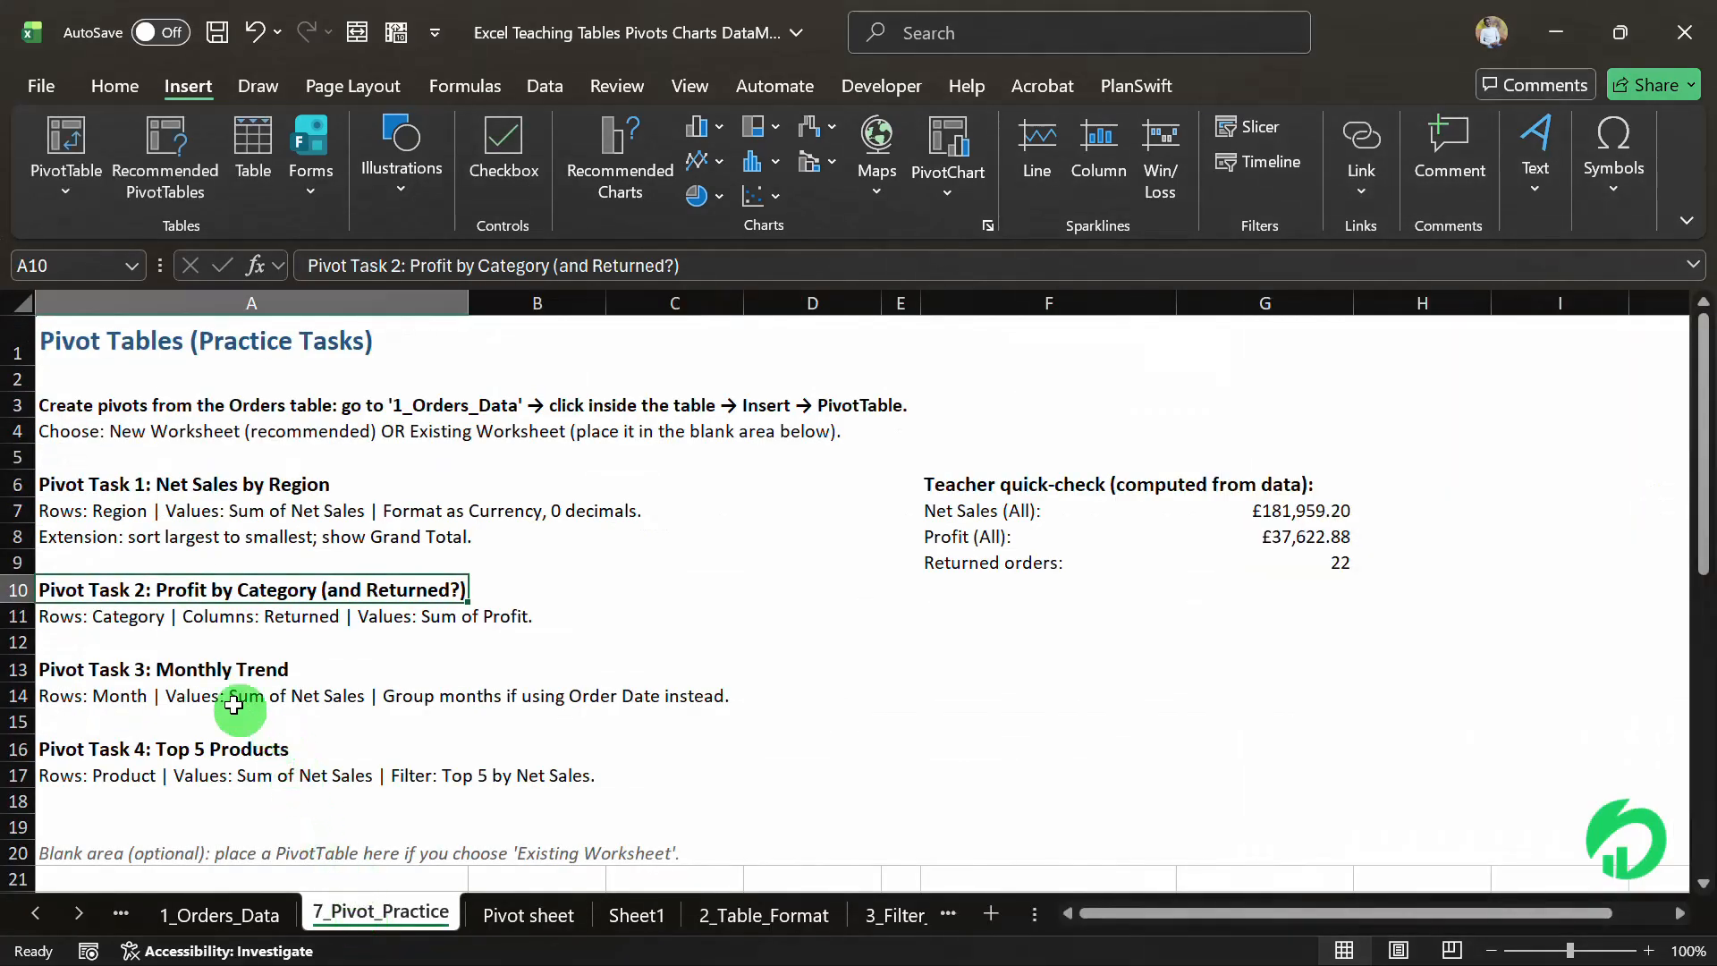
click(534, 915)
scroll(1242, 586, up, 5)
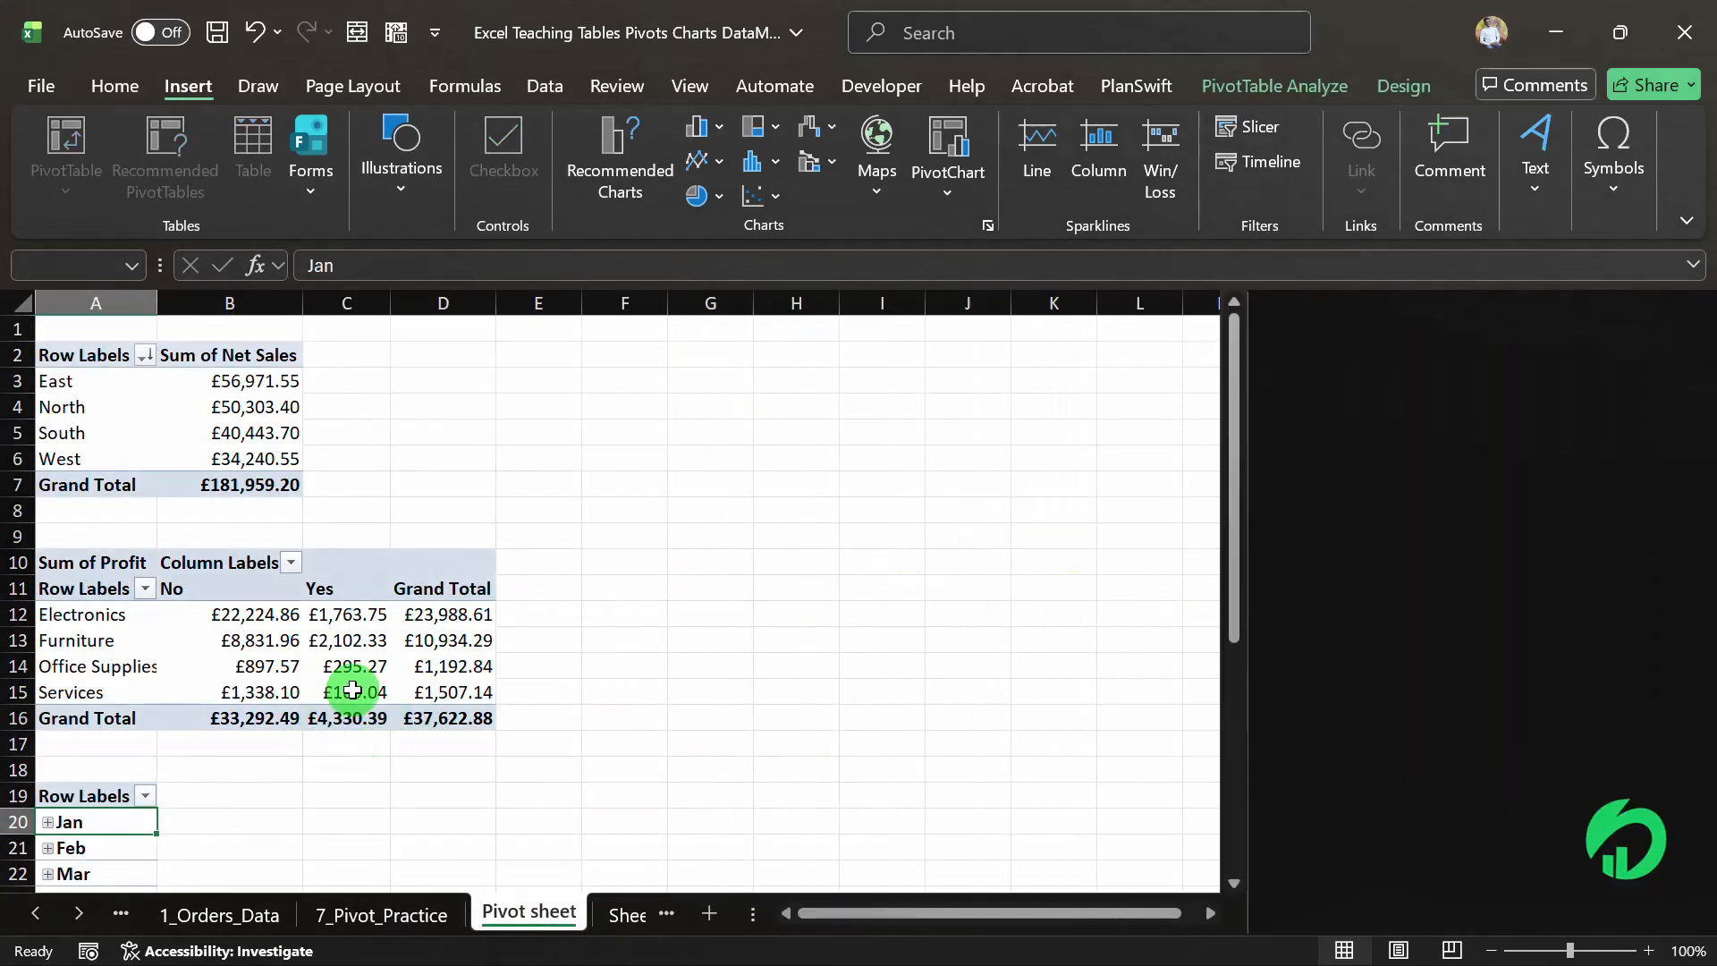
scroll(353, 691, down, 3)
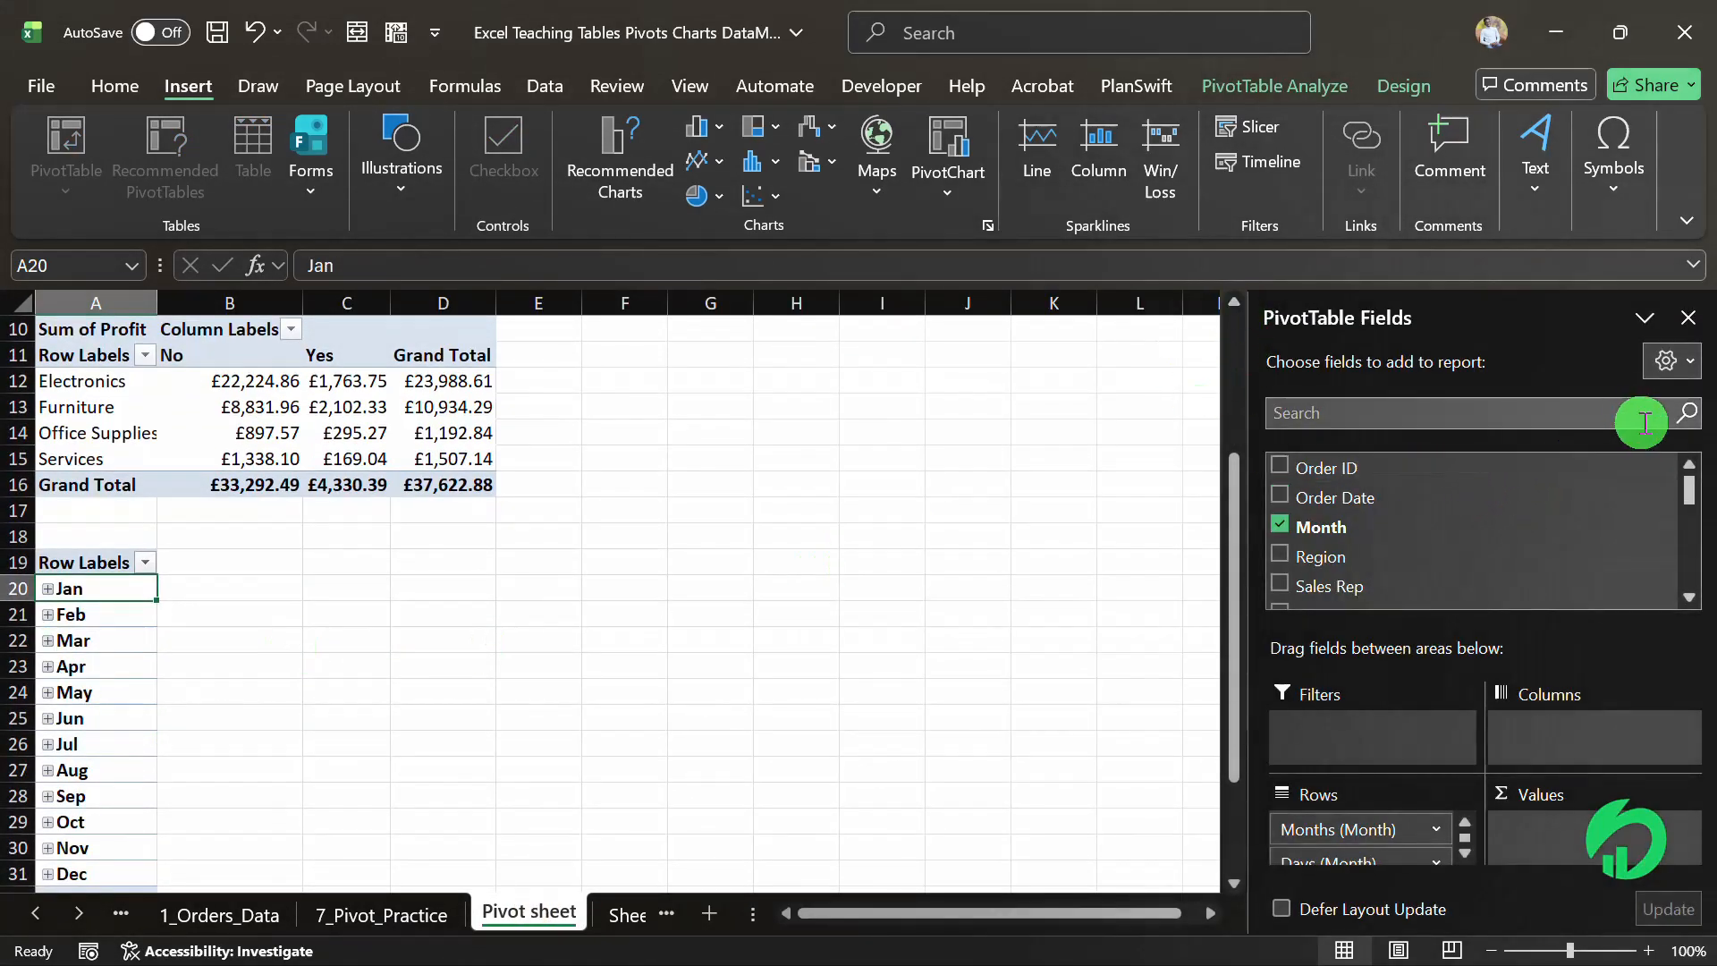
drag(1686, 488, 1687, 542)
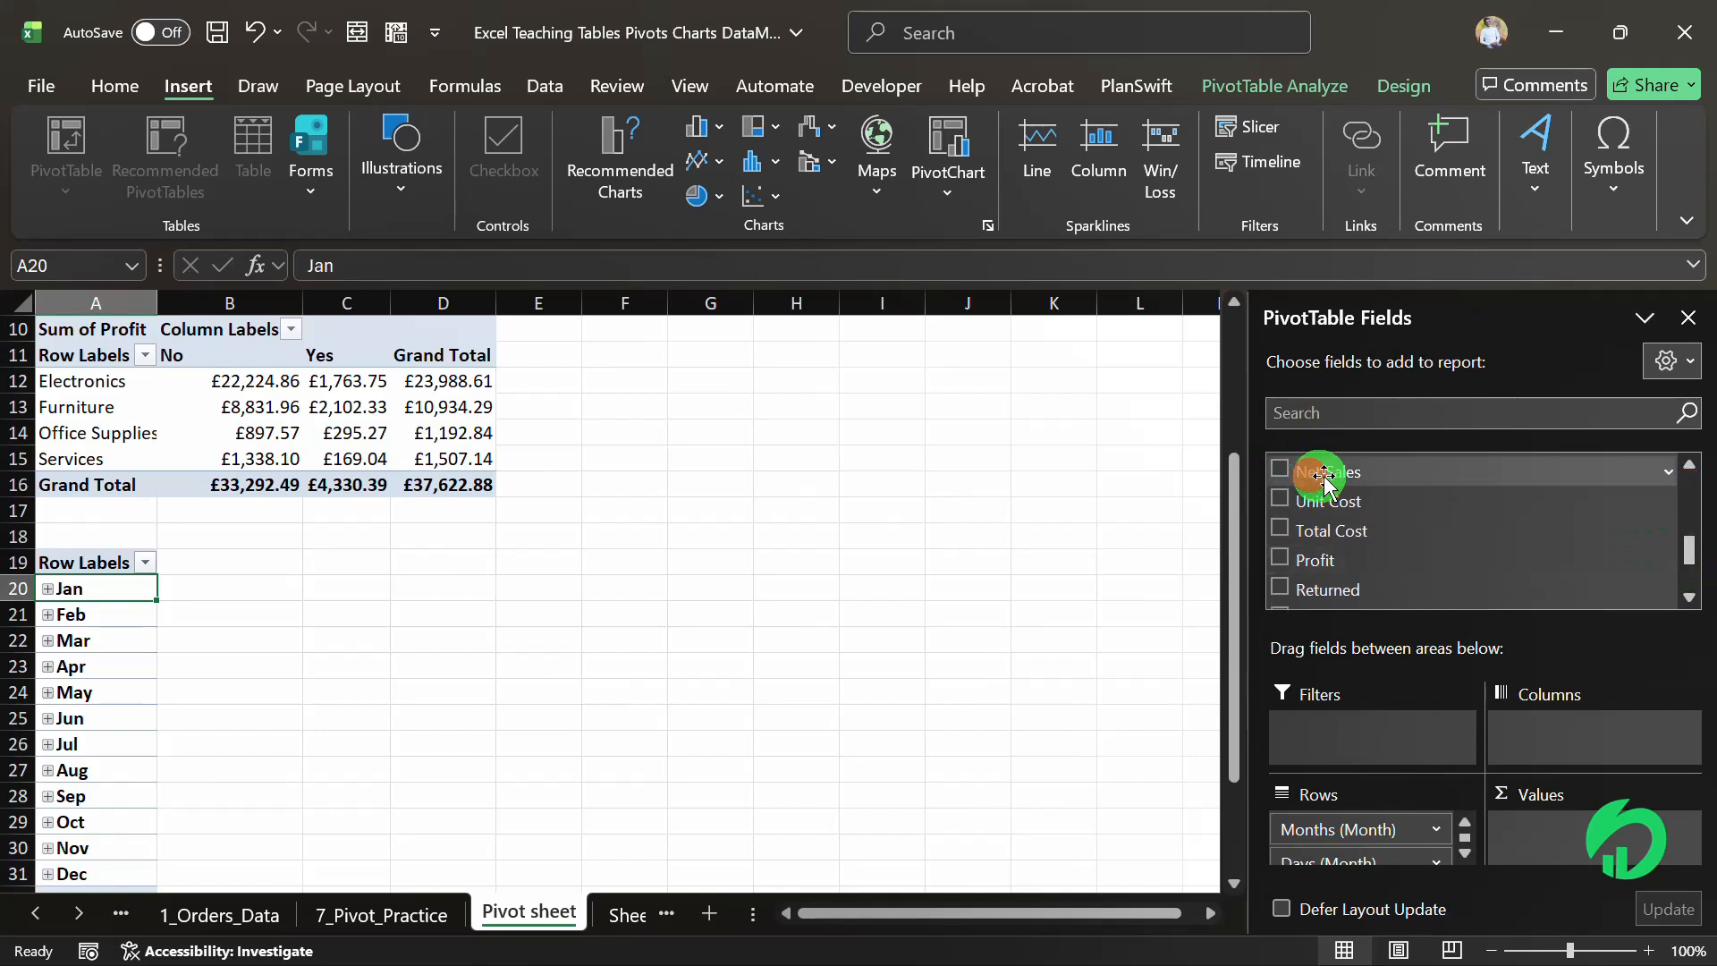
drag(1323, 480, 1509, 832)
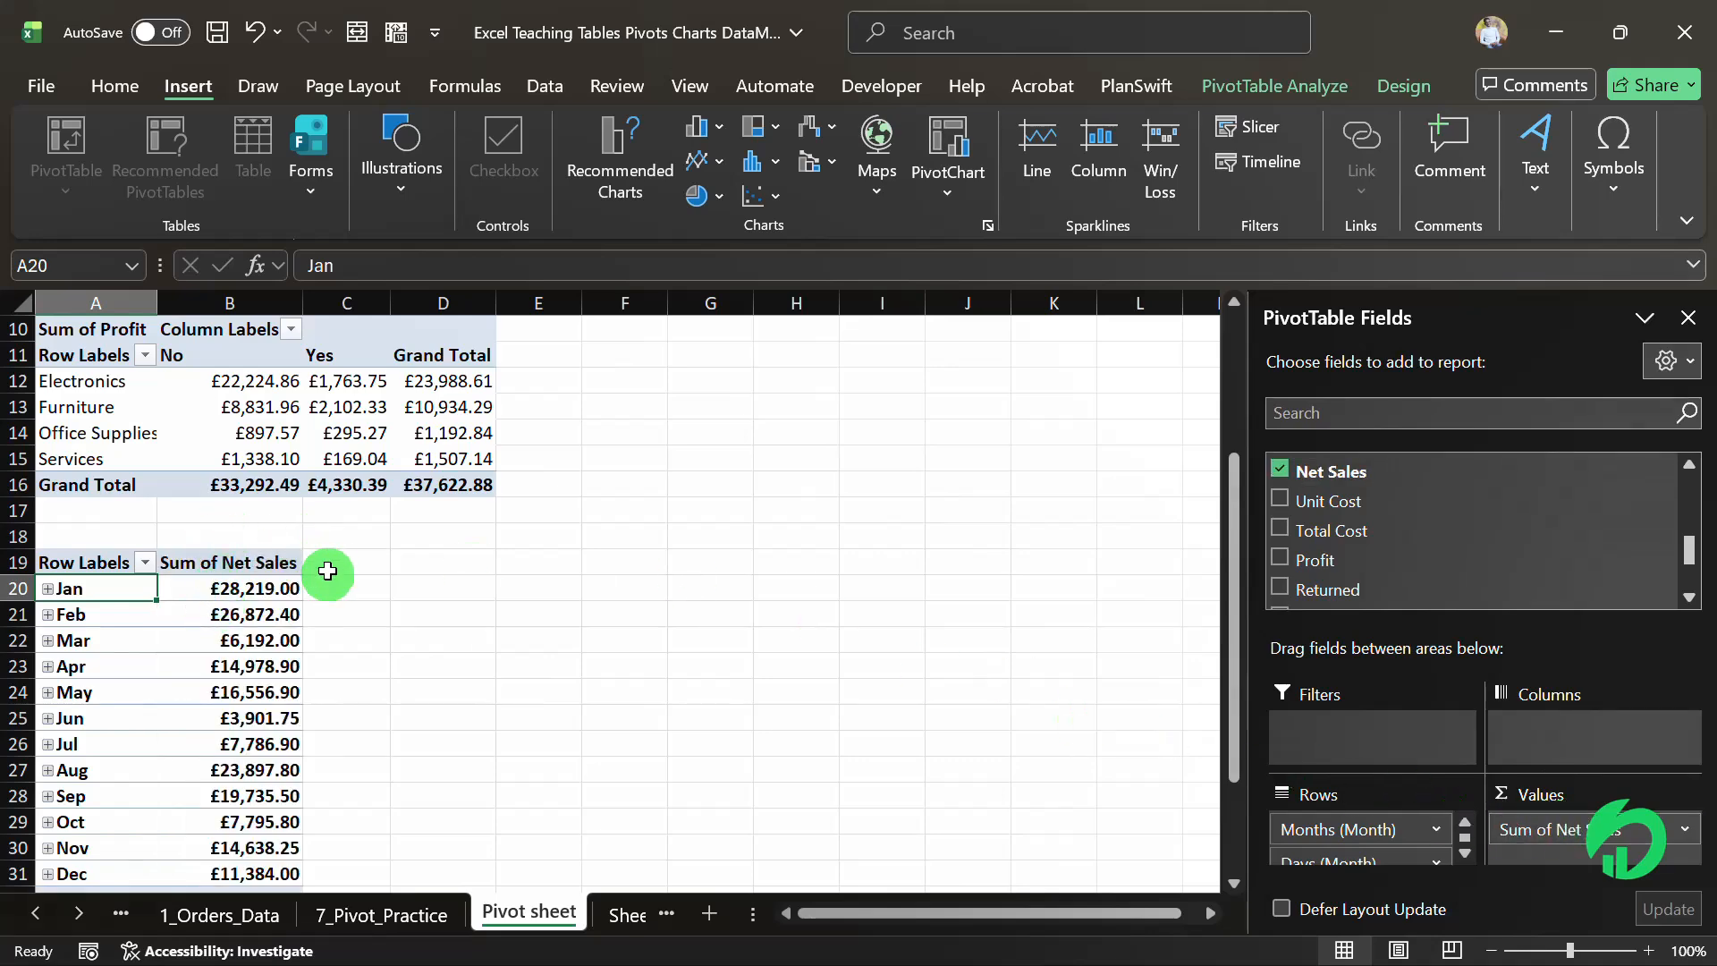
scroll(324, 536, down, 2)
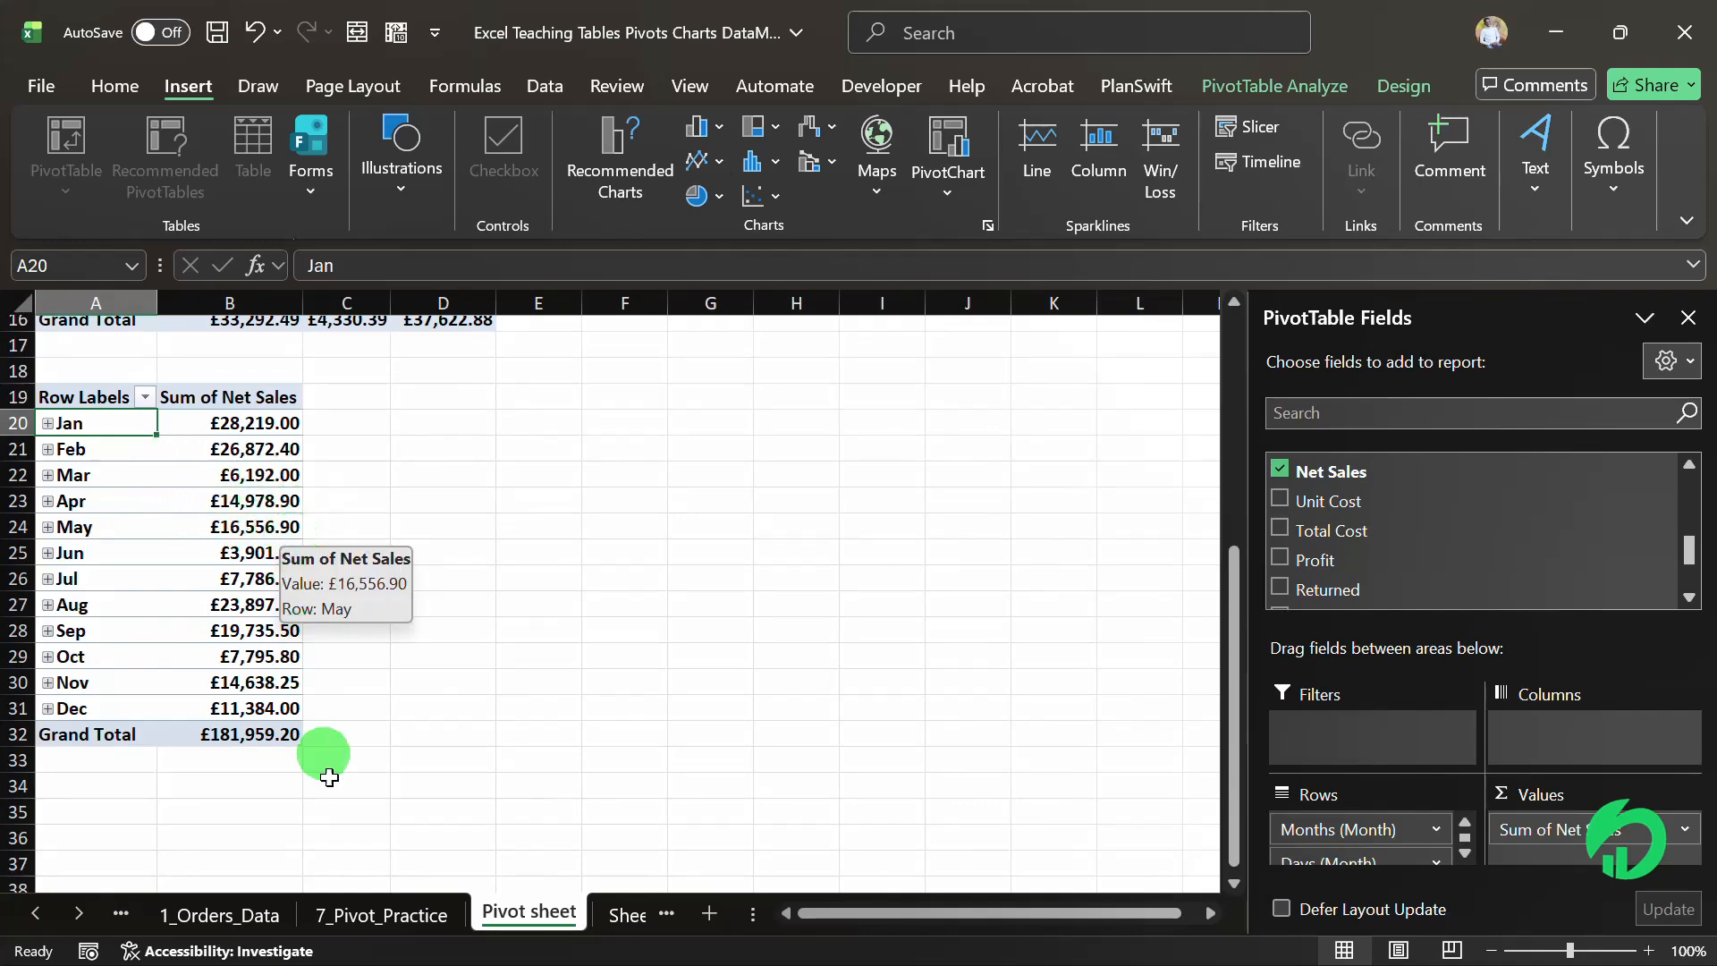
Check the Pivot Task 4 instructions for the Top 5 Products PivotTable
click(393, 912)
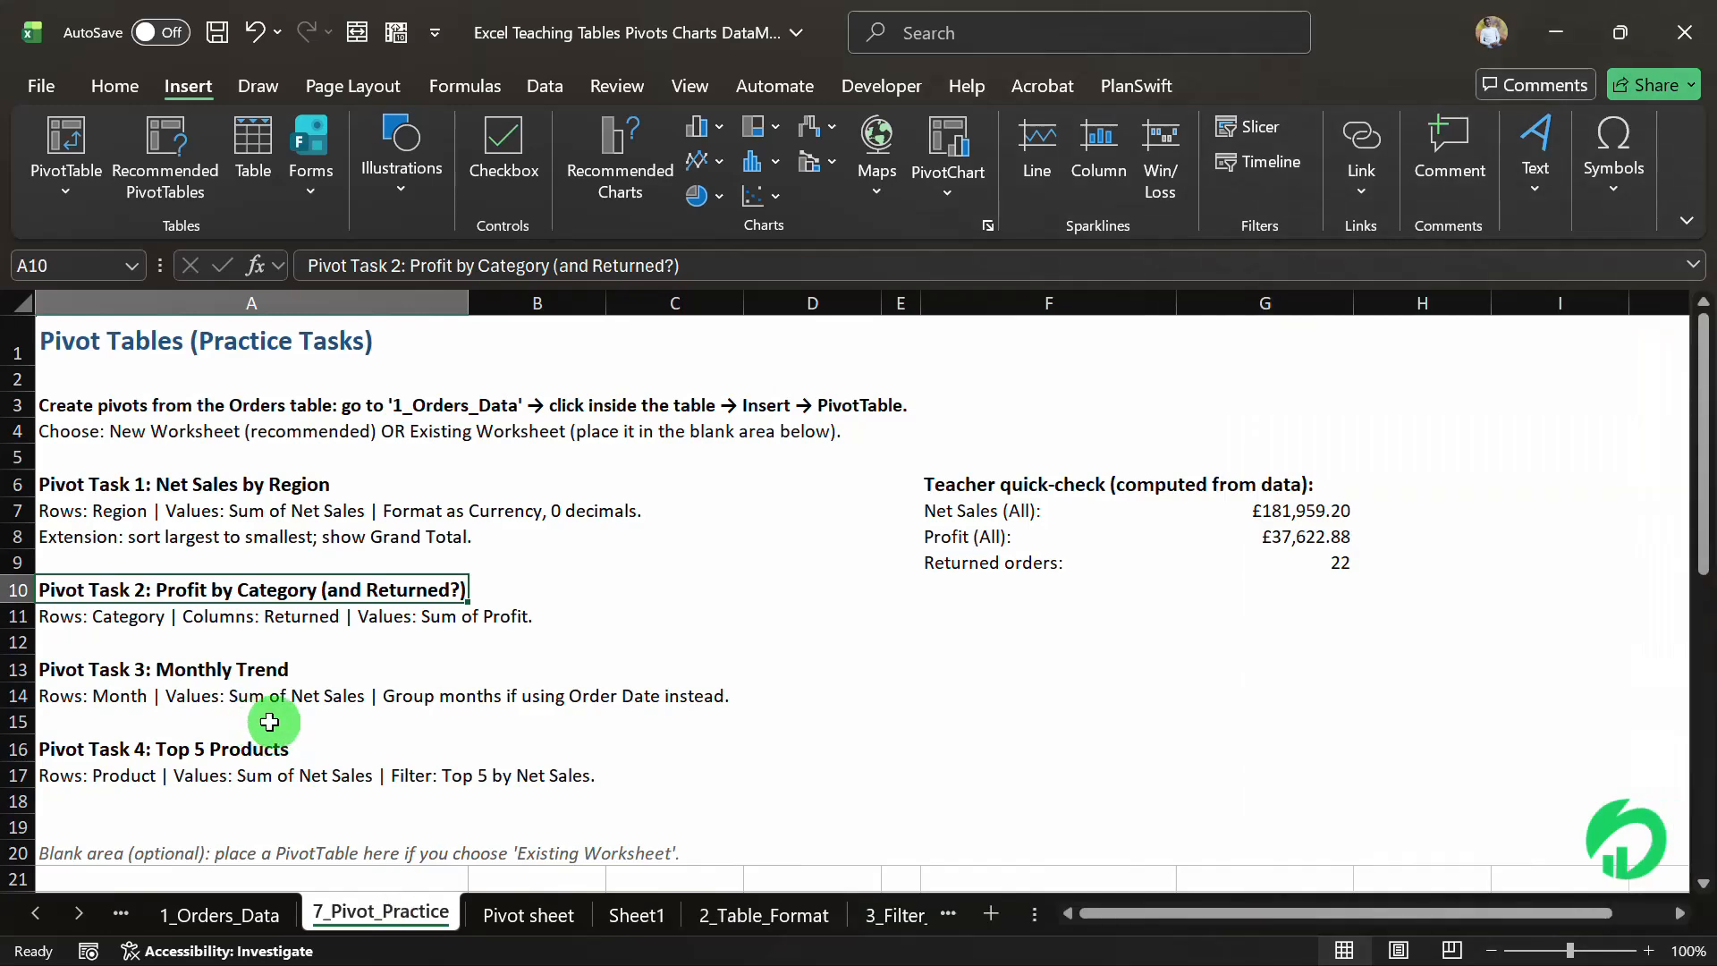
click(255, 776)
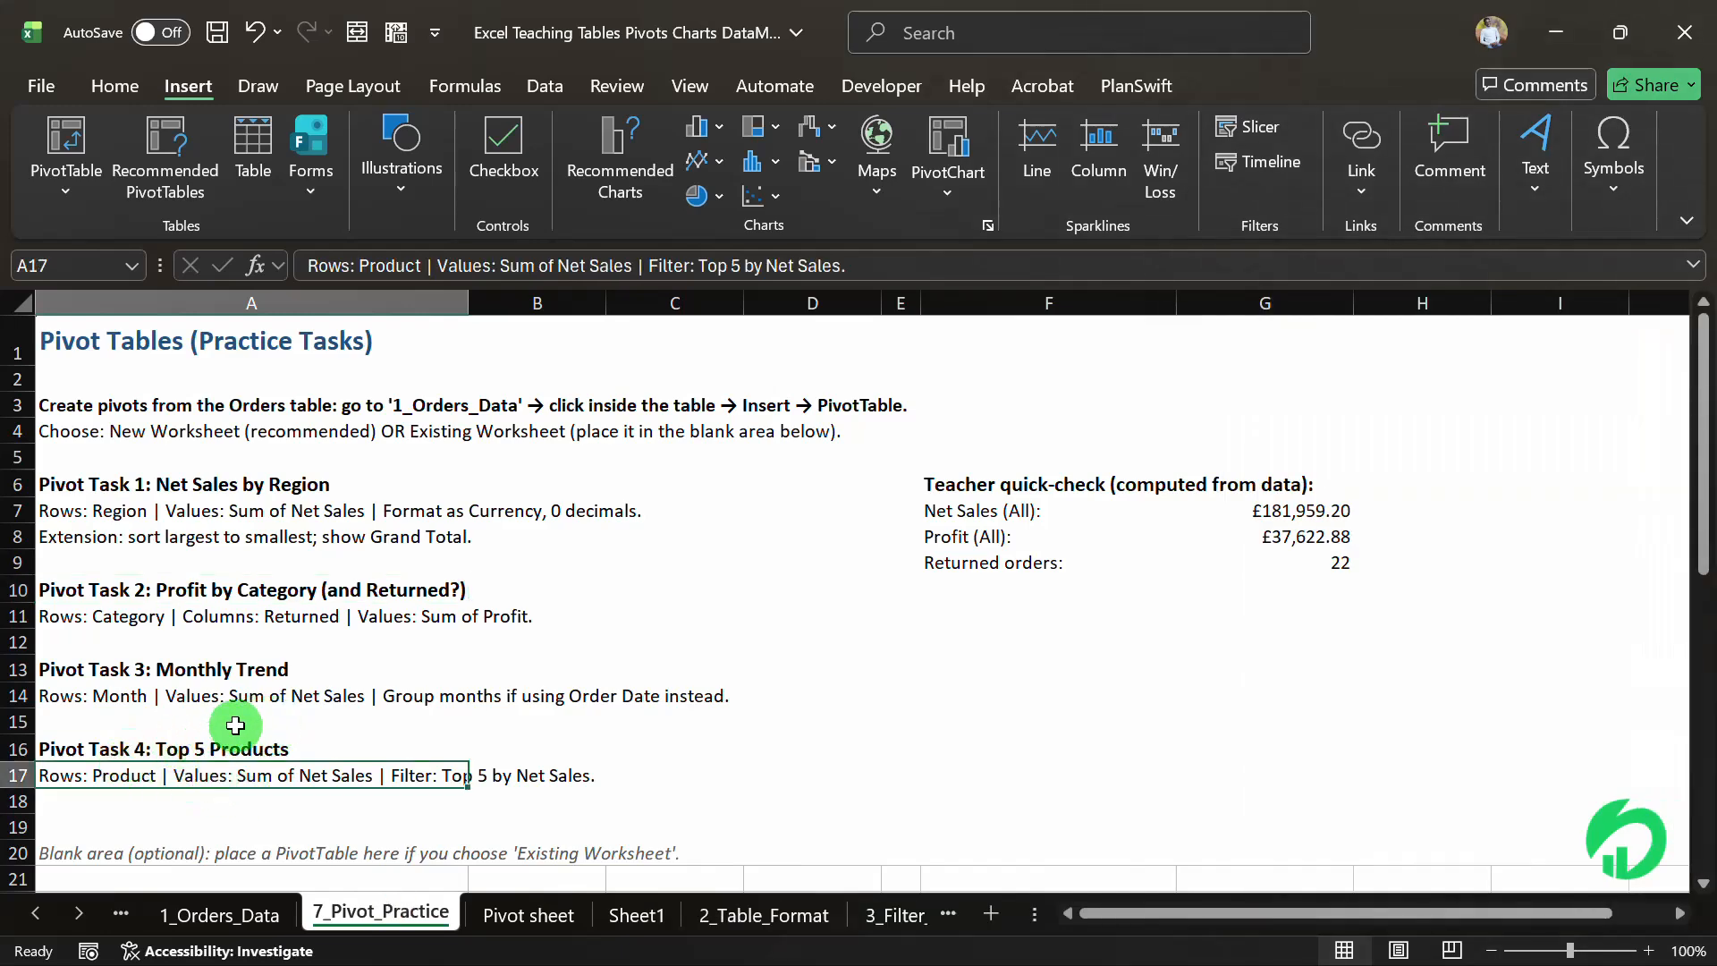